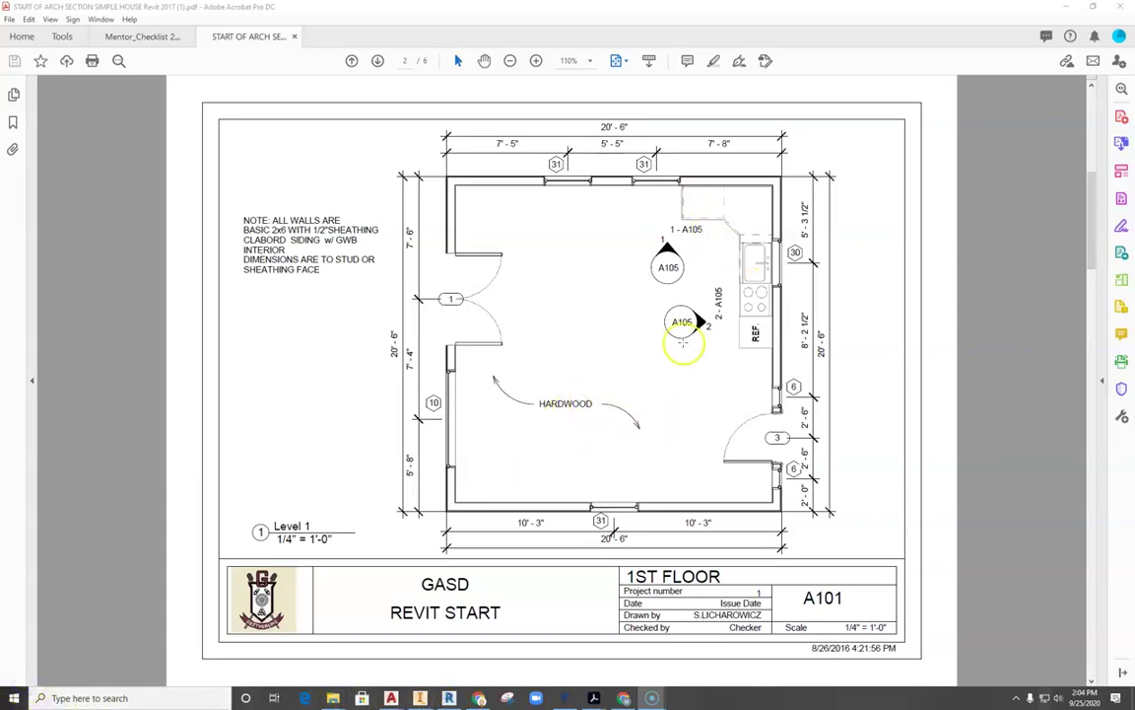
- Check the casework schedule on PDF sheet A104, and switch to the northeast room corner in Revit's Level 1 floor plan
scroll(651, 336, down, 3)
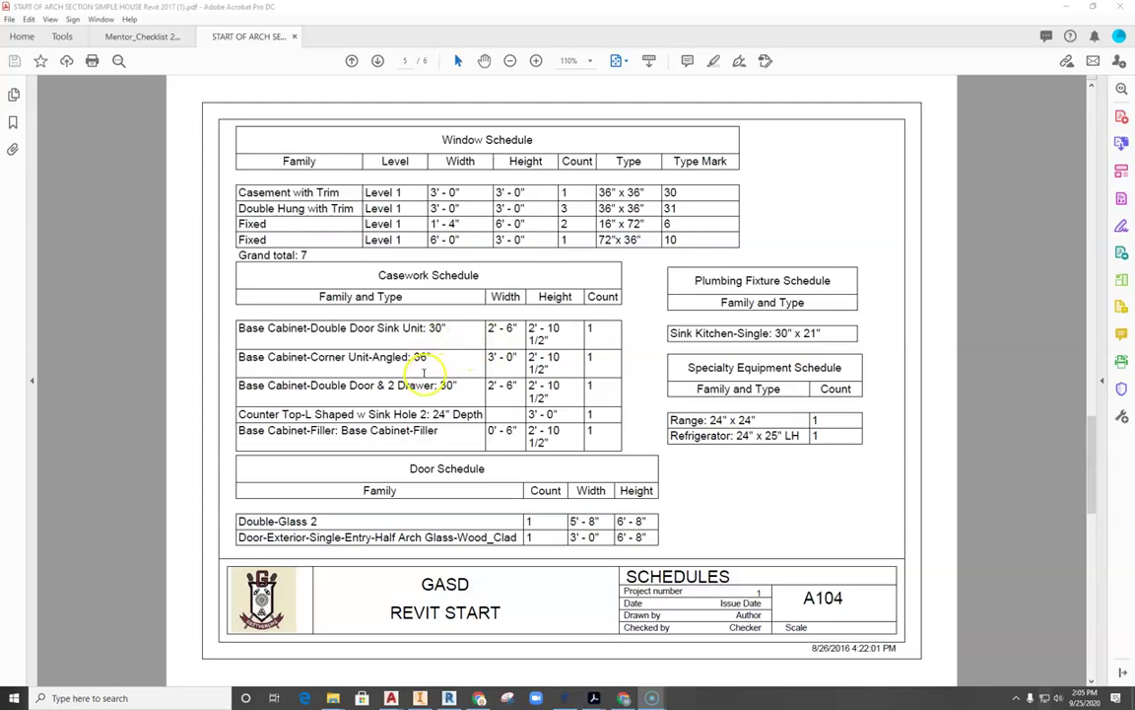
click(449, 698)
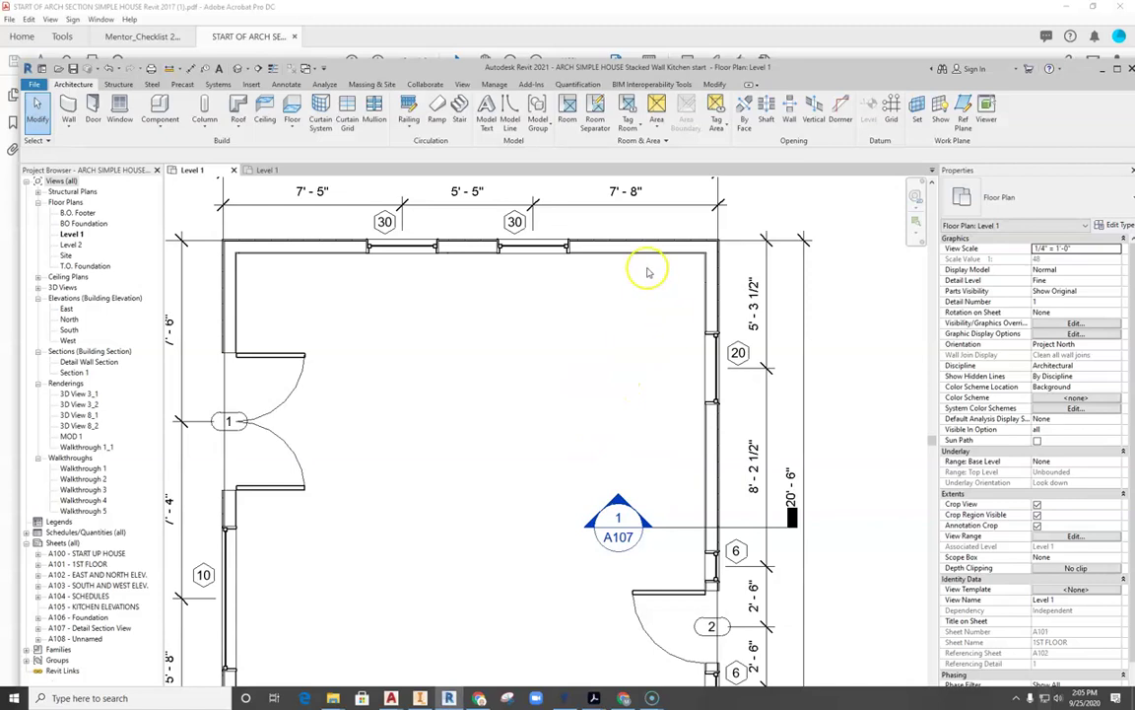
middle_drag(638, 299, 593, 308)
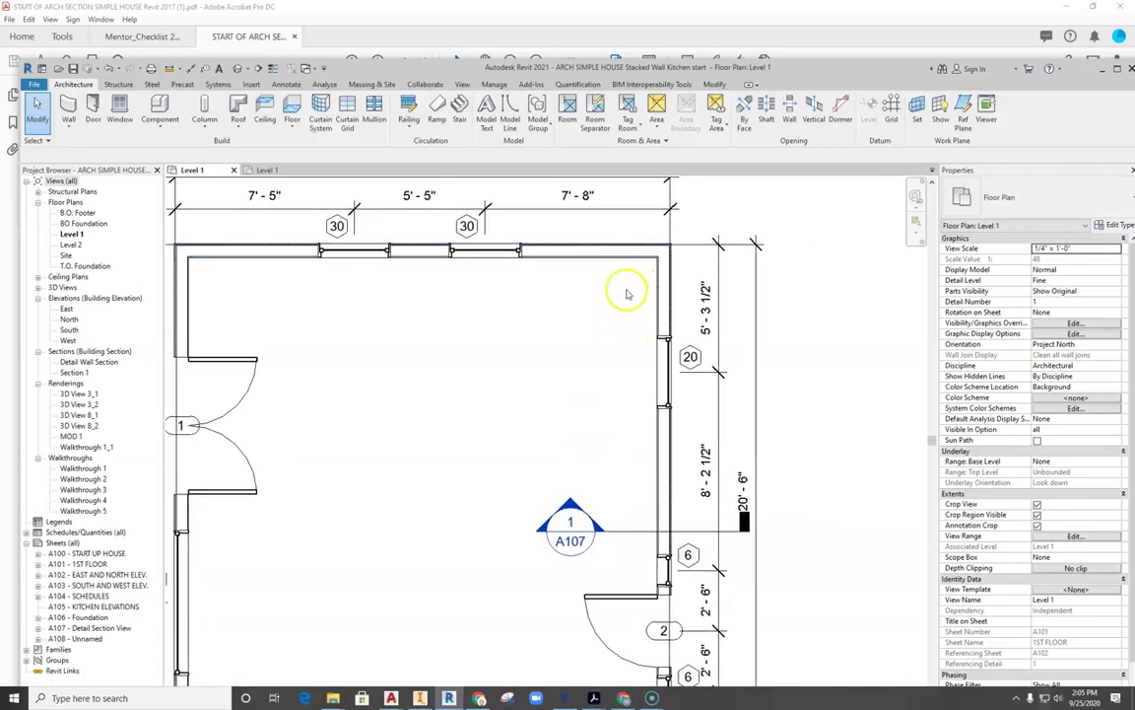
middle_drag(642, 297, 642, 309)
scroll(641, 308, up, 5)
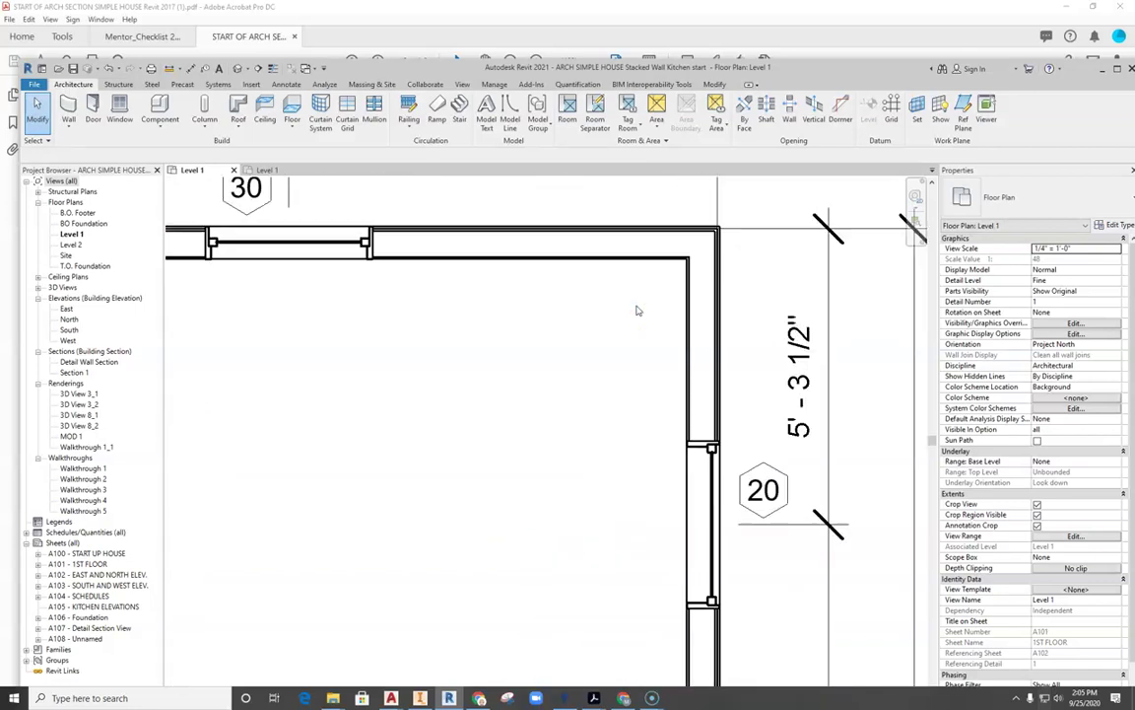
scroll(611, 304, up, 1)
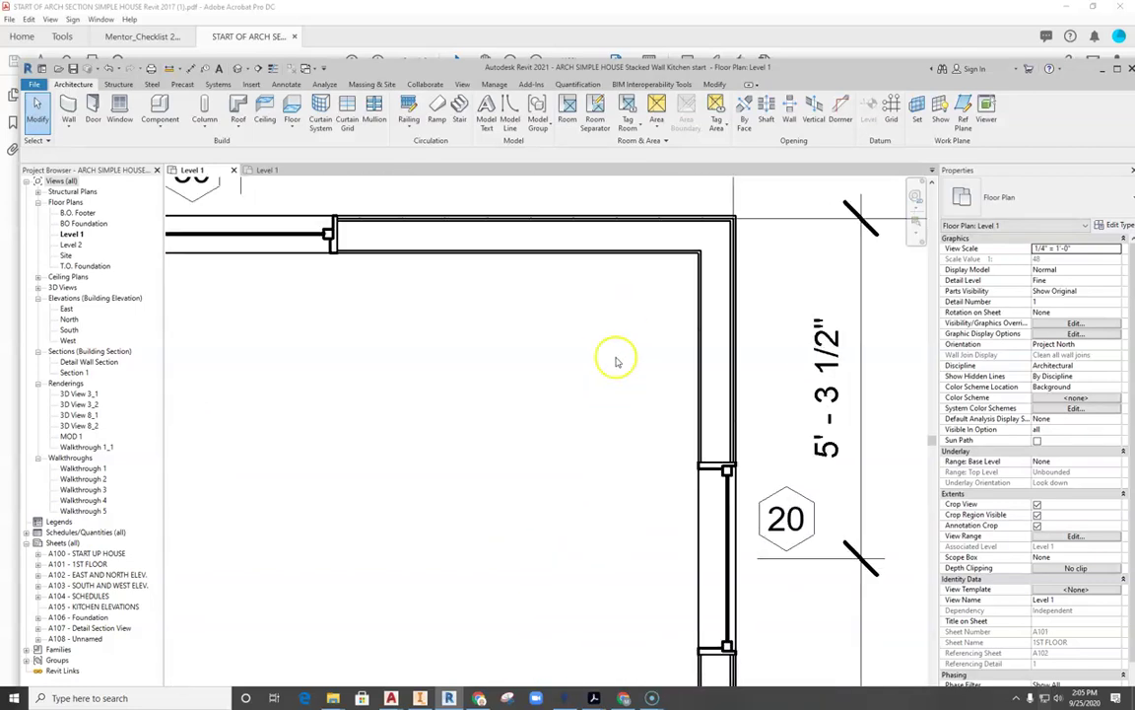
middle_drag(616, 360, 608, 333)
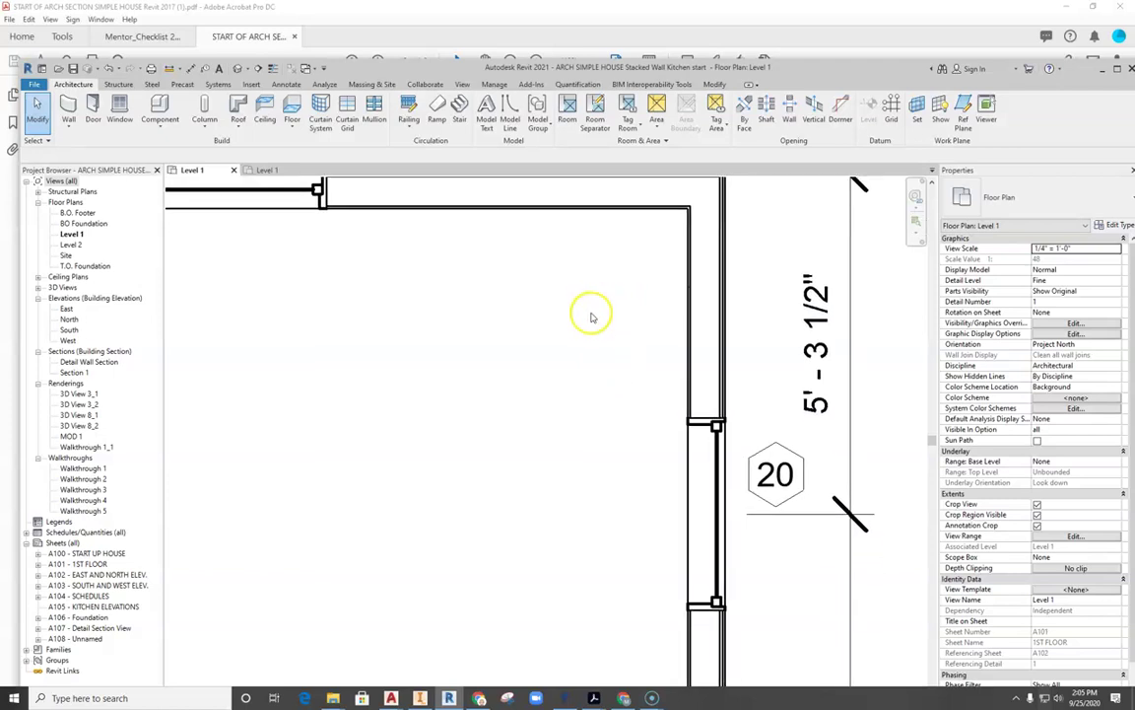
- Start the Place a Component command and look through the component types already loaded in the project
click(155, 119)
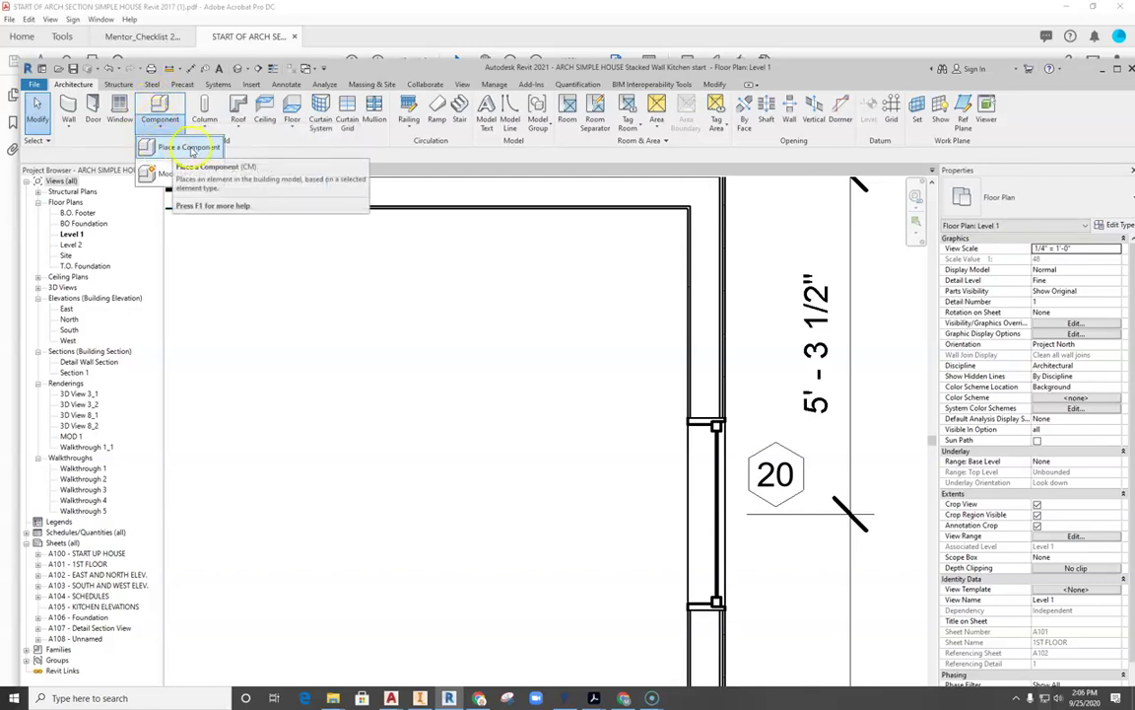
click(190, 148)
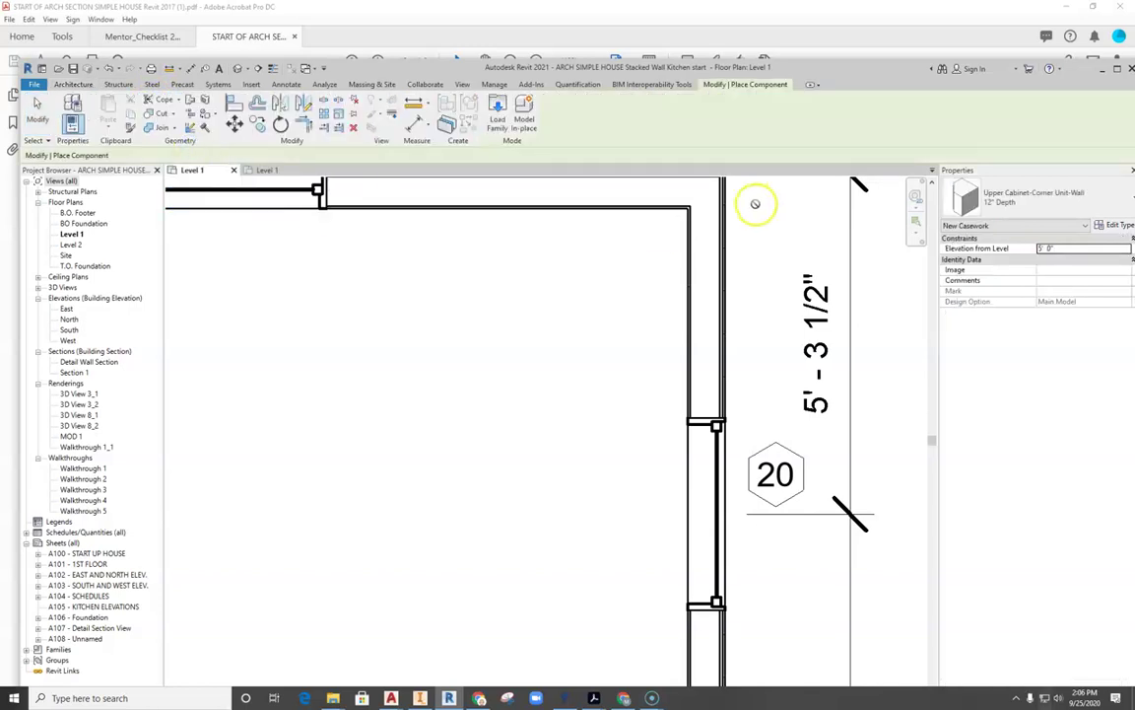
click(1005, 182)
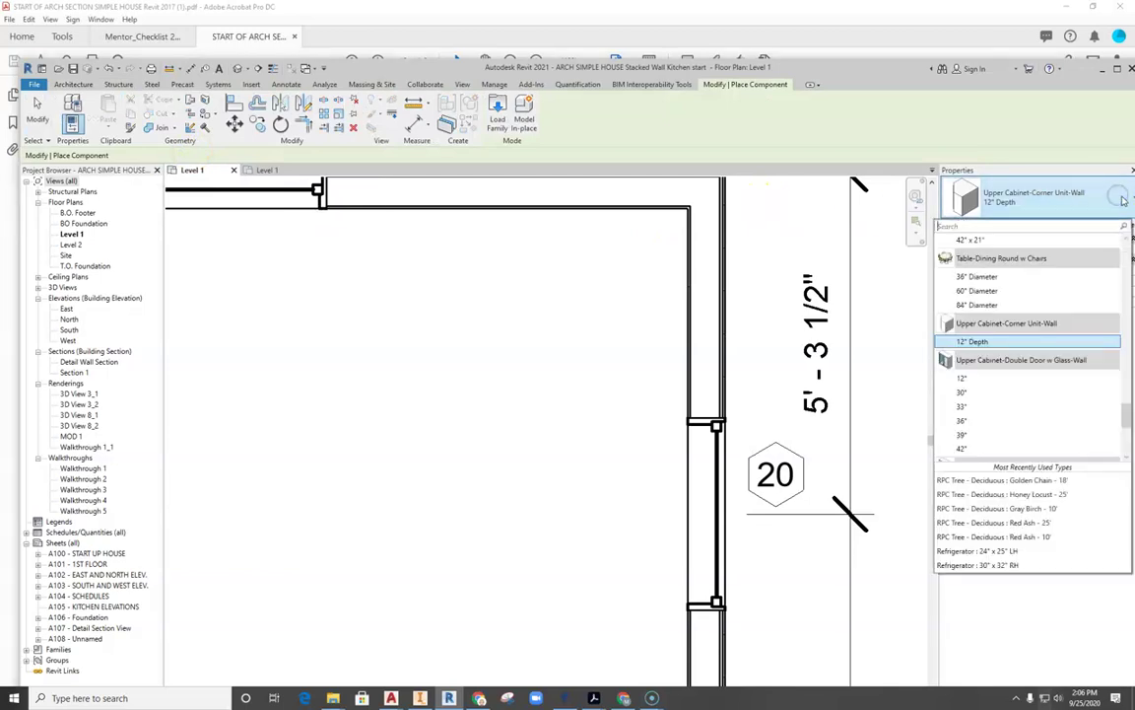
scroll(1067, 285, up, 3)
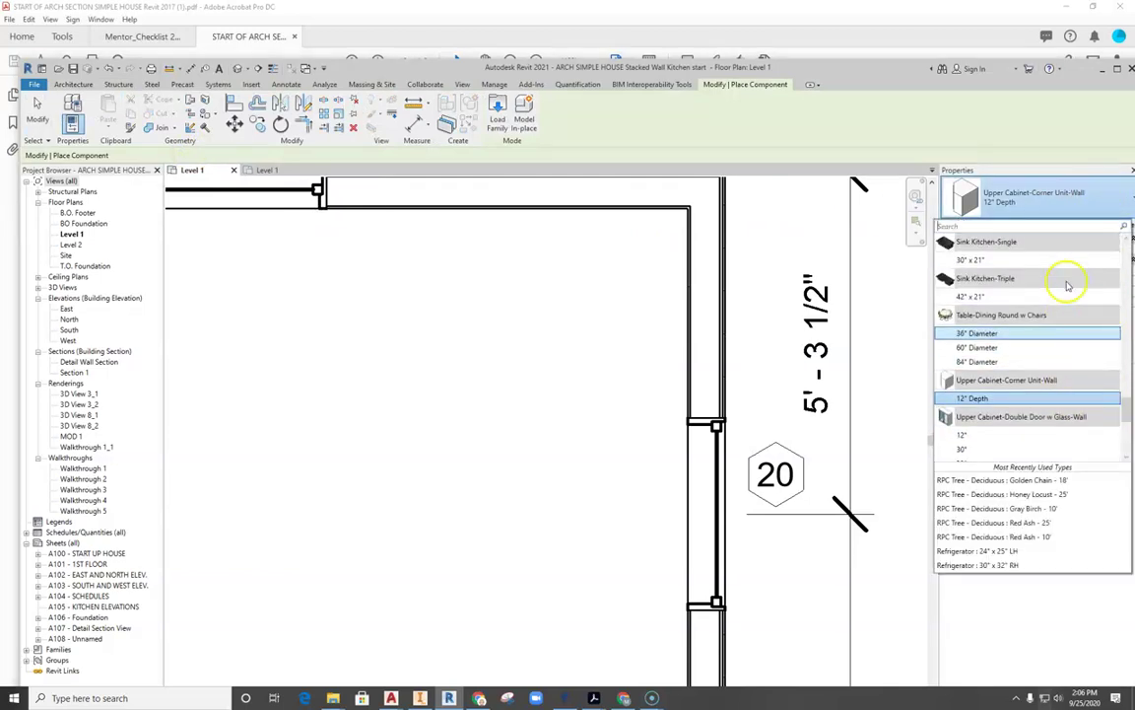
scroll(1066, 345, up, 4)
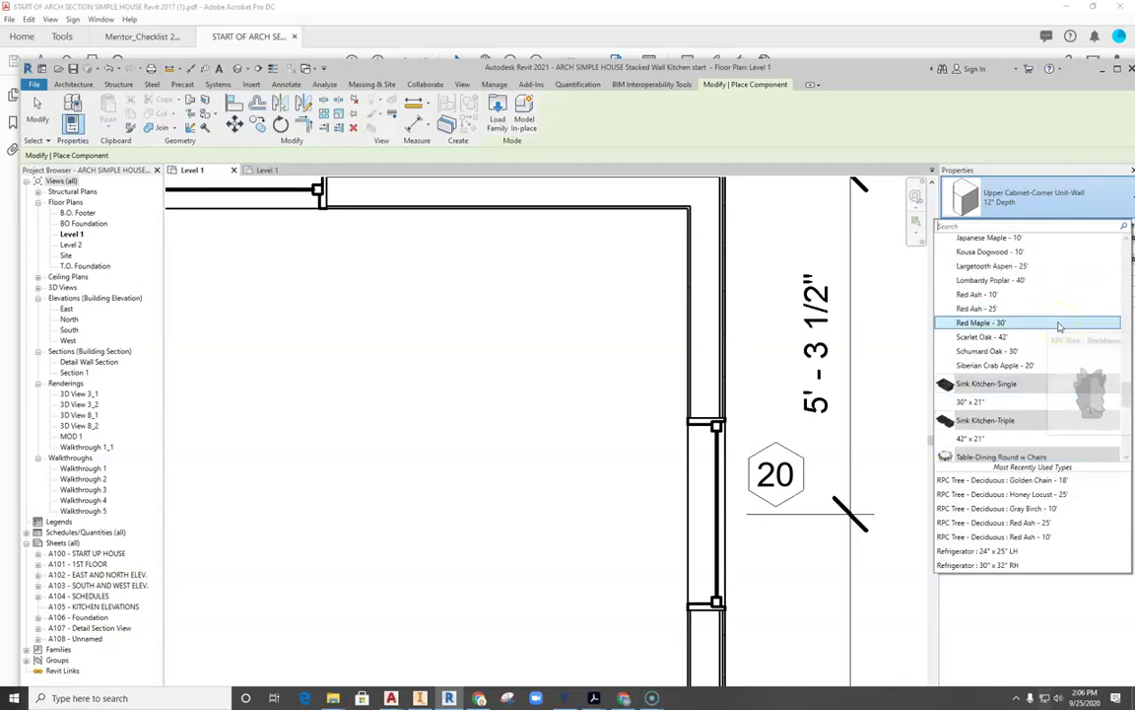
scroll(1064, 317, up, 5)
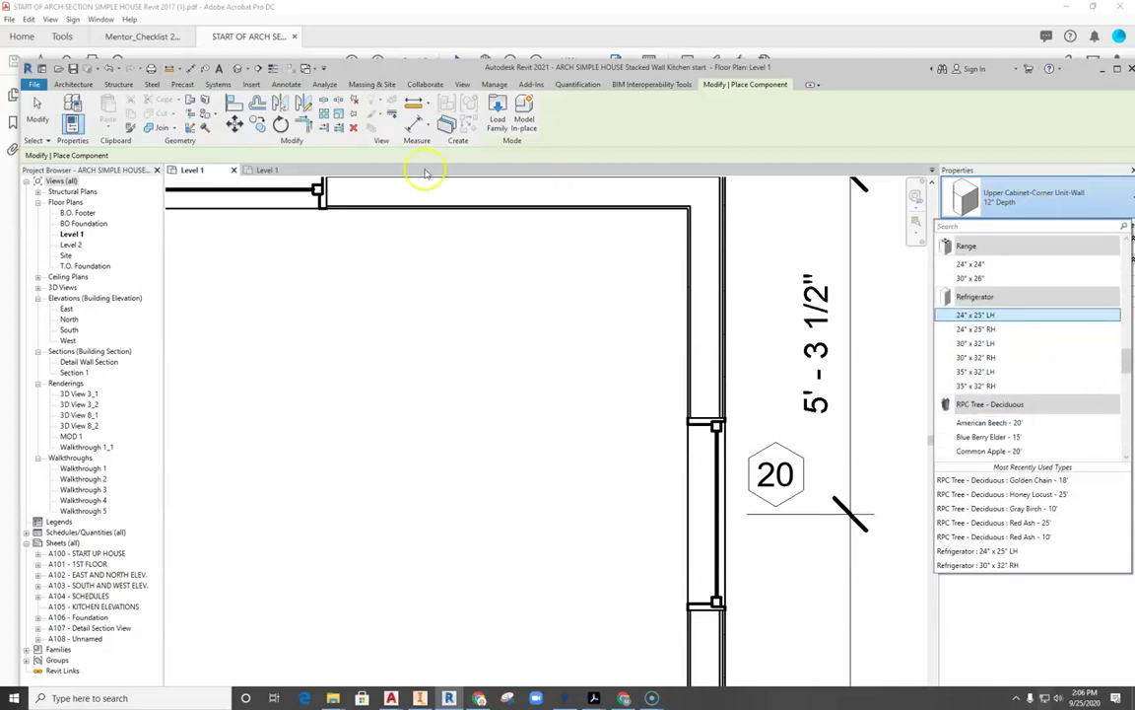
- Load the Base Cabinet-Corner Unit-Angled family from the Casework library's Base Cabinets folder, overwriting the existing version
click(498, 130)
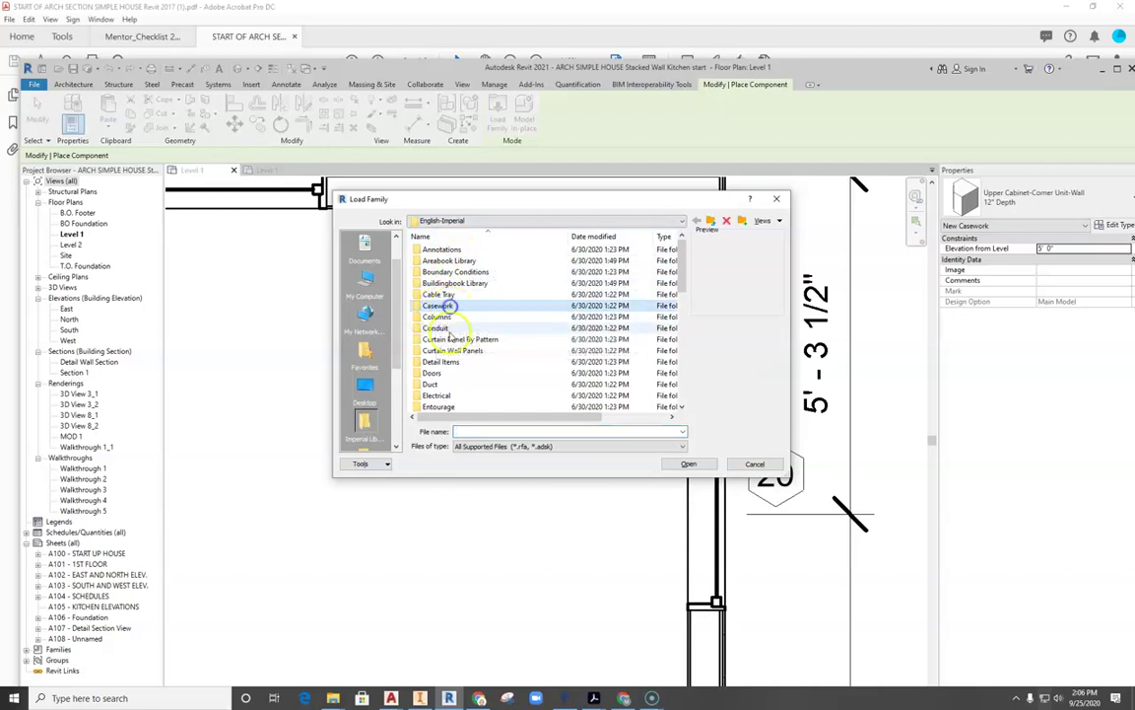
double_click(422, 306)
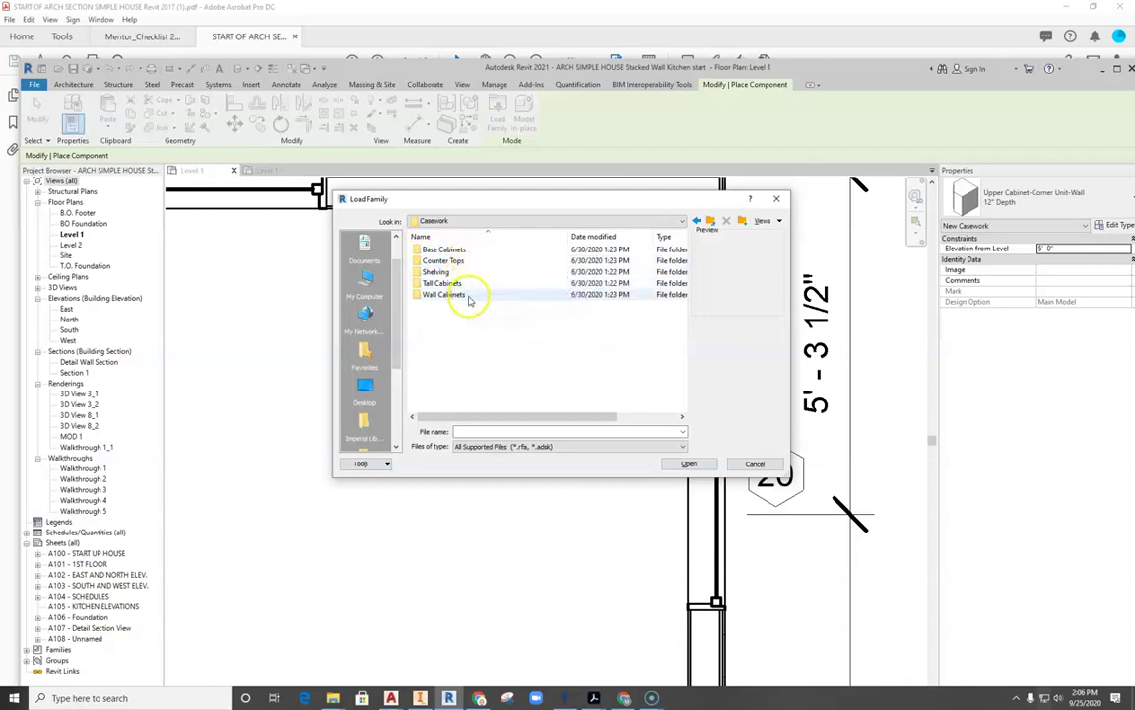
double_click(426, 251)
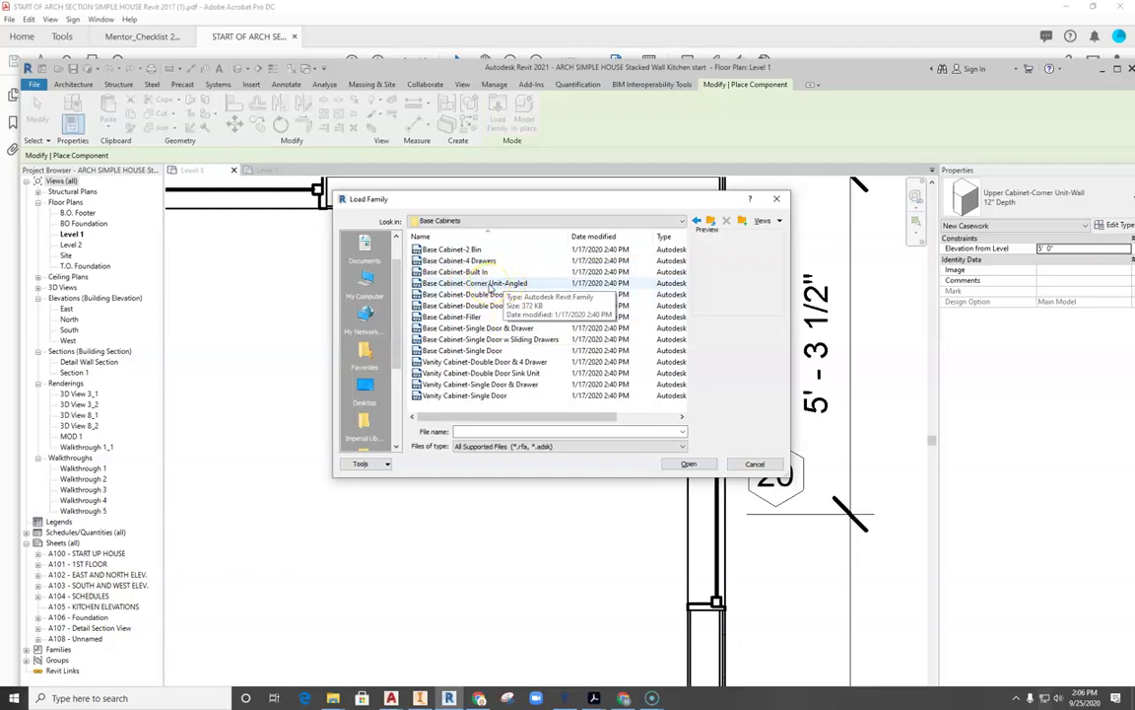
click(485, 284)
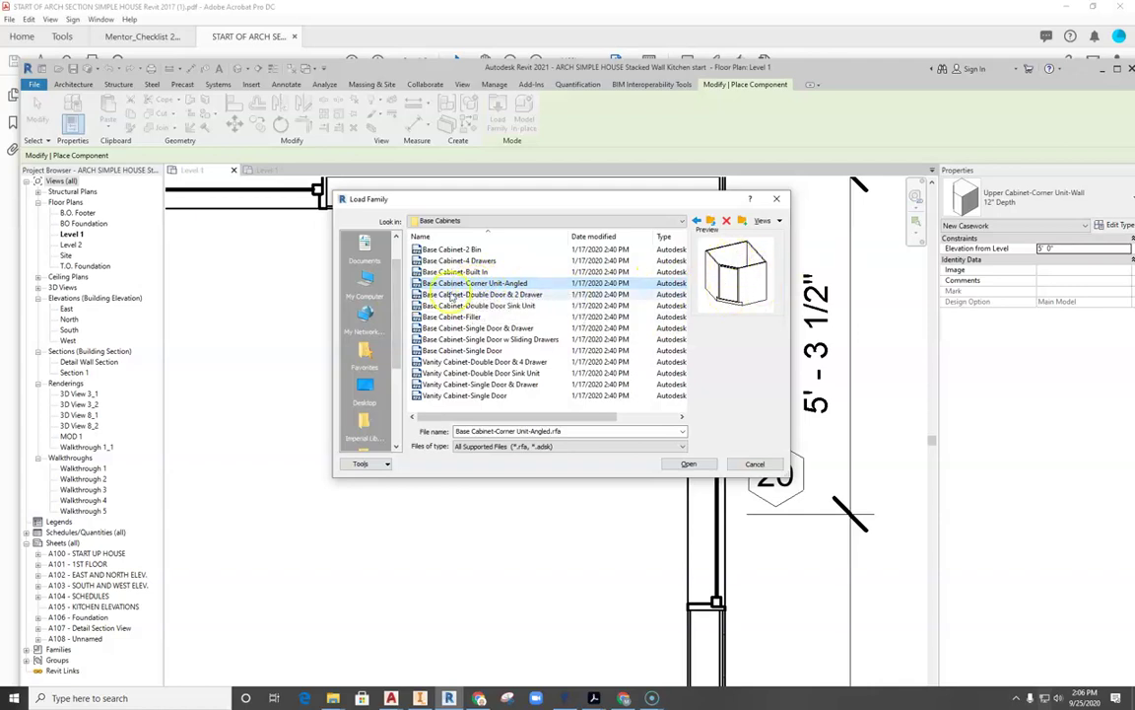
click(688, 463)
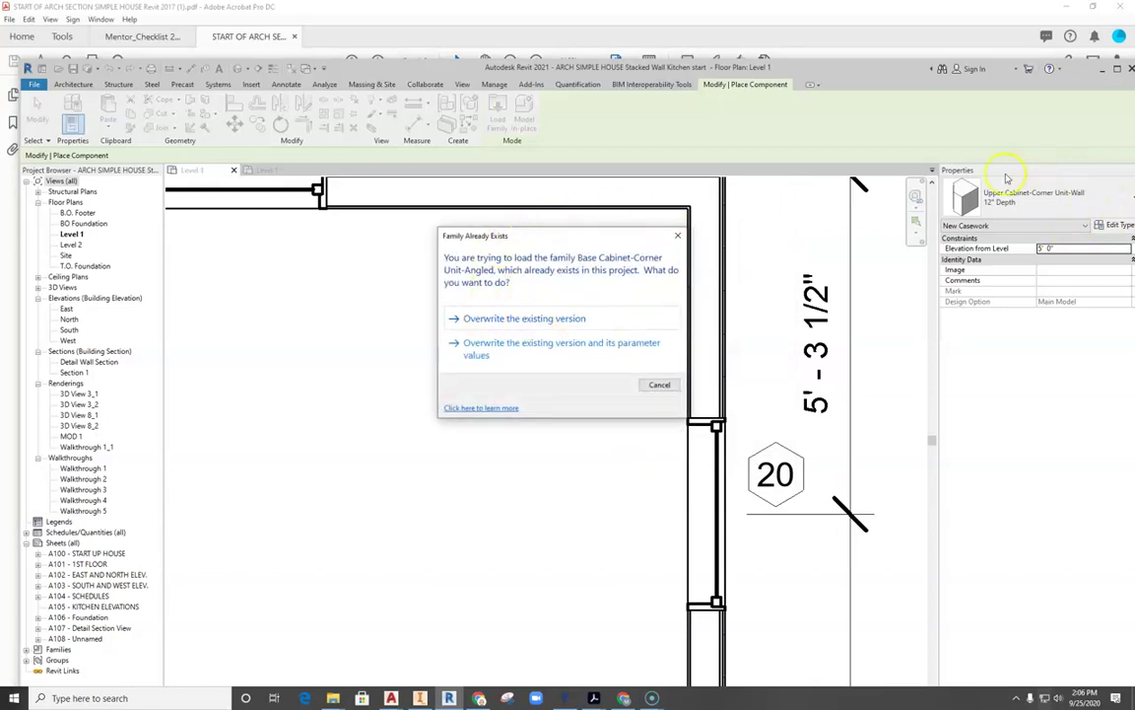
click(510, 319)
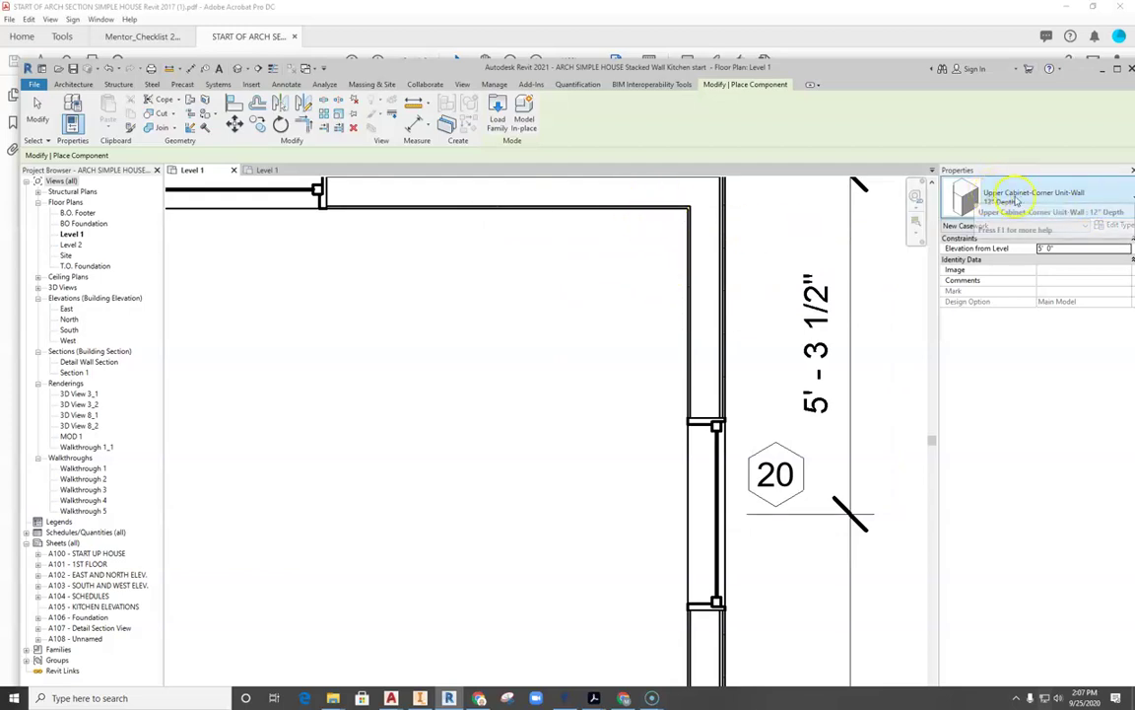
- Search the component types for "bas" and choose the 36" Base Cabinet-Corner Unit-Angled for placement
click(1119, 212)
scroll(1073, 437, down, 5)
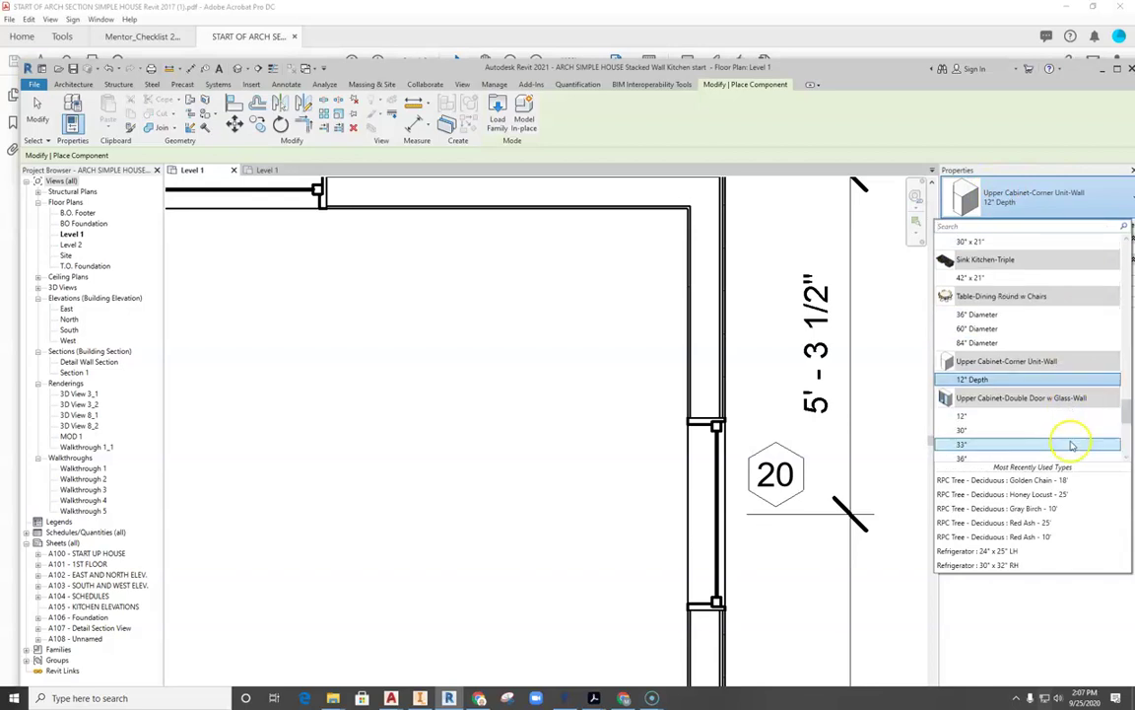
scroll(1072, 443, up, 4)
scroll(1060, 423, up, 6)
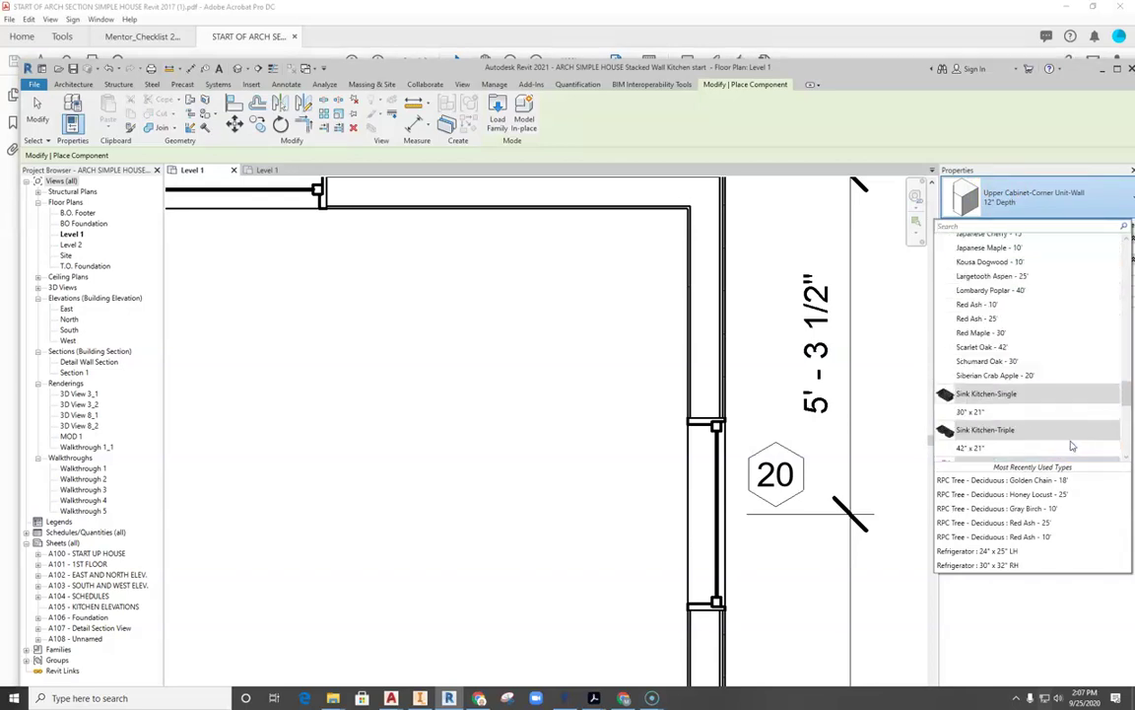
scroll(1039, 388, up, 3)
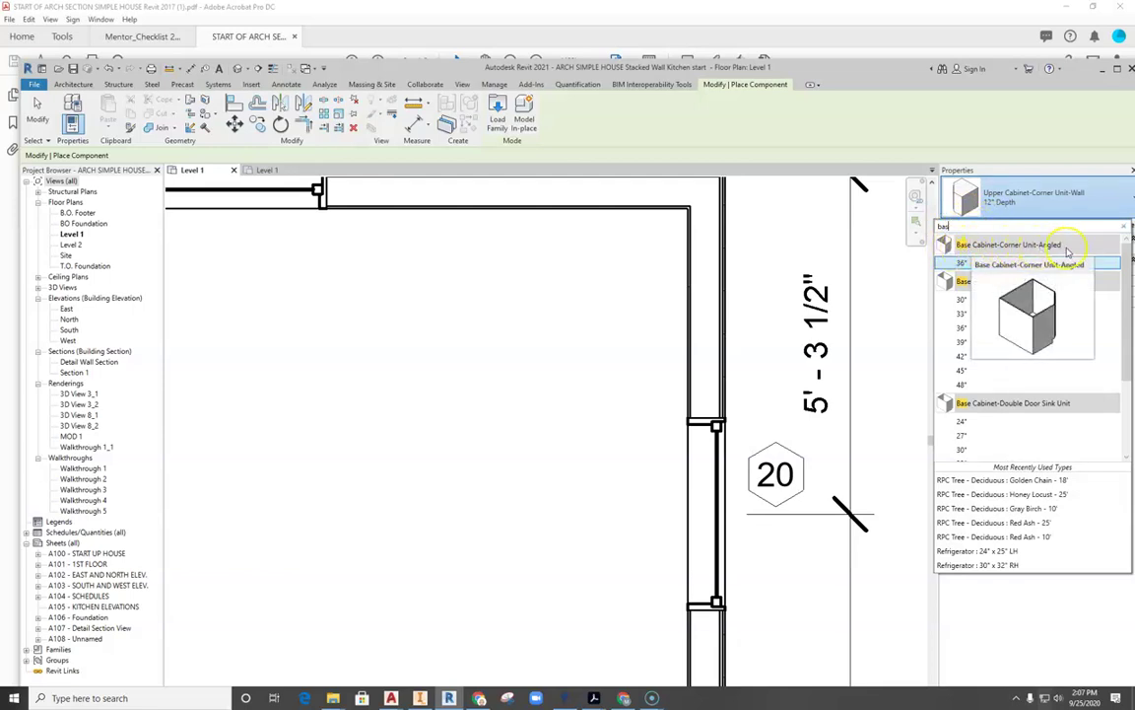
click(966, 265)
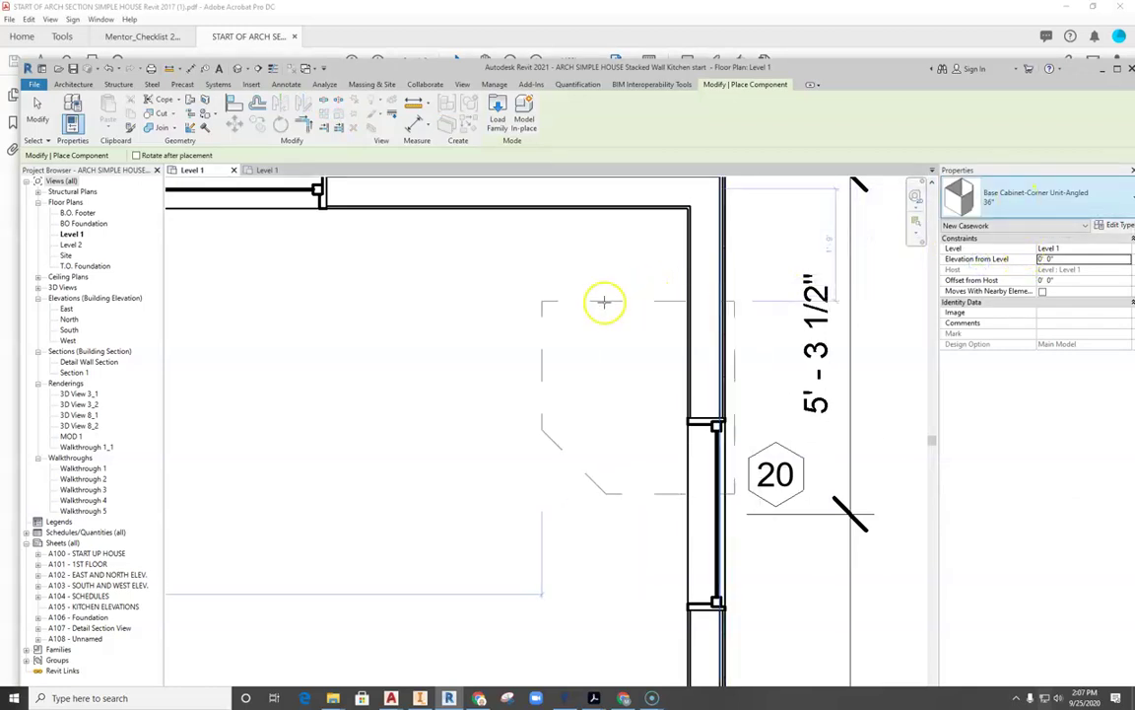
- Place the 36" angled corner base cabinet in the room's northeast corner, snapped to both interior wall faces, and end placement
scroll(461, 270, up, 2)
scroll(461, 269, down, 1)
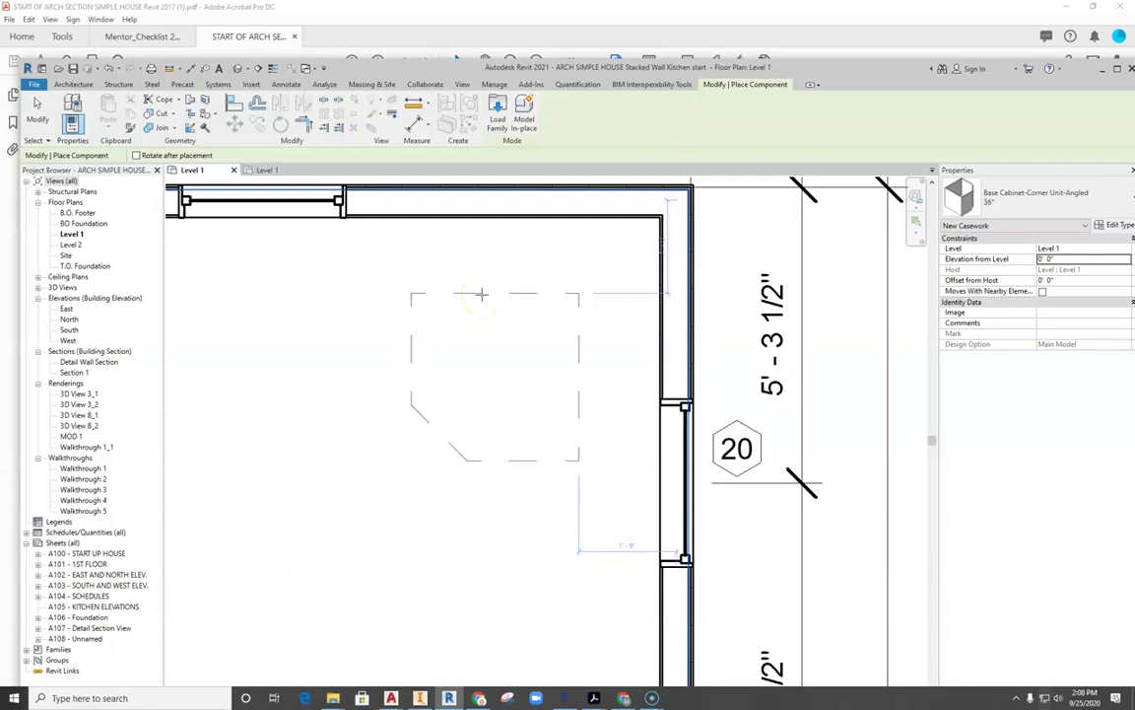
scroll(520, 260, up, 3)
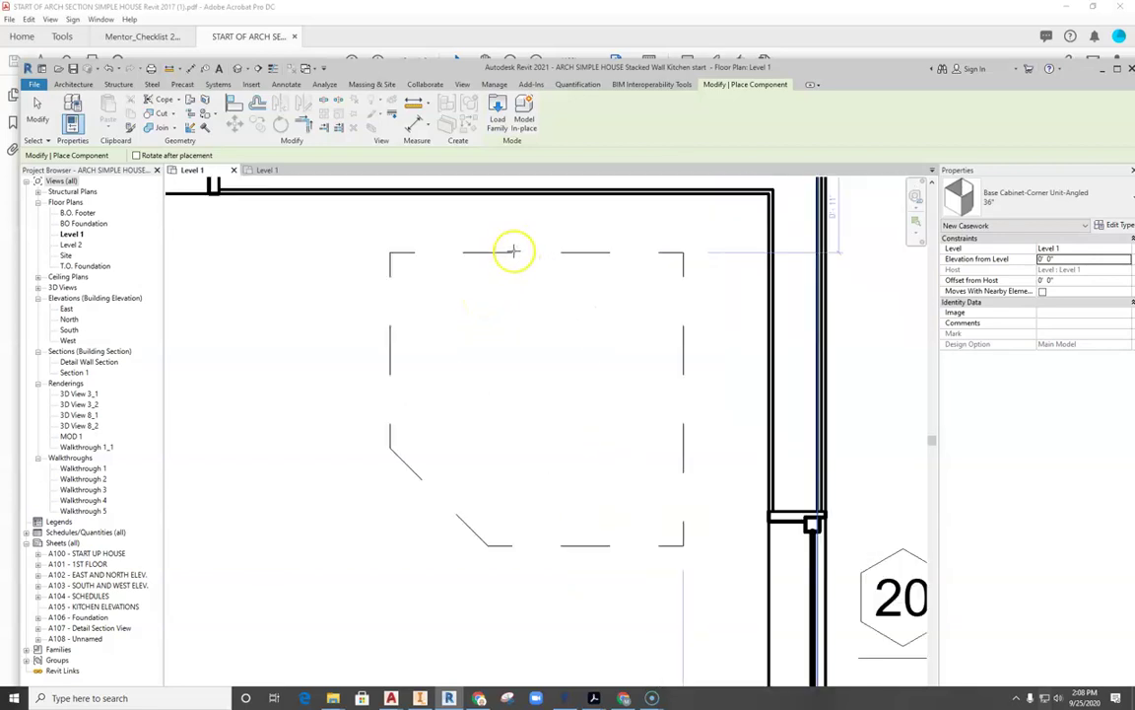
middle_drag(523, 261, 338, 392)
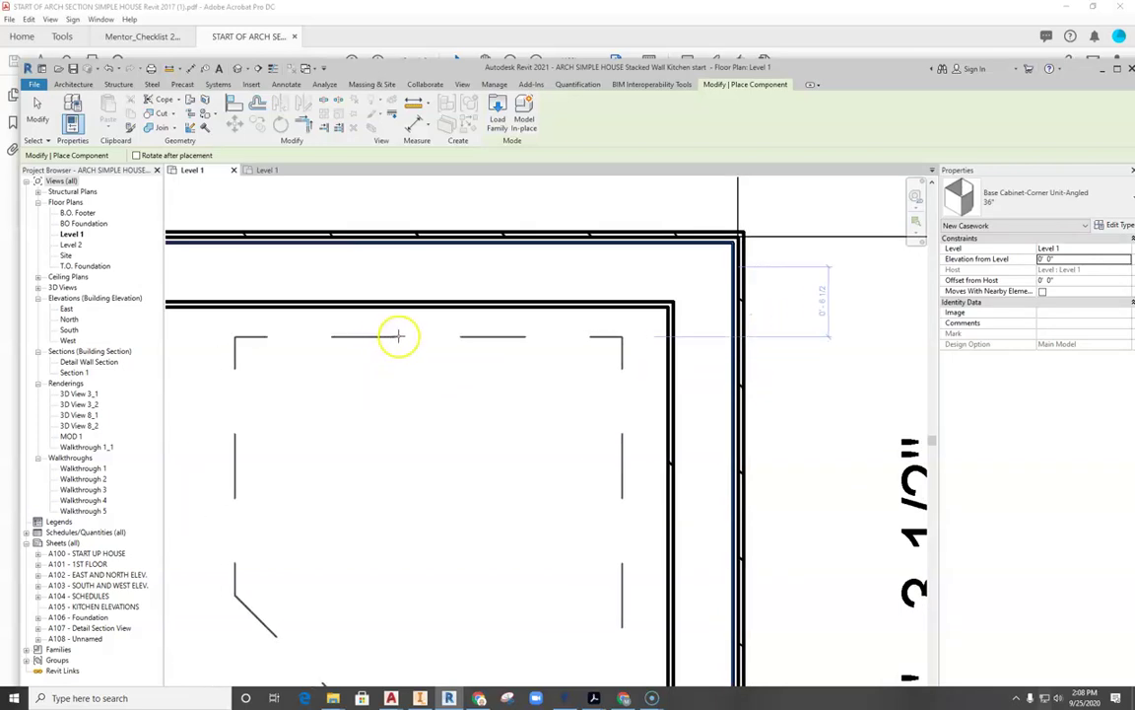
click(444, 312)
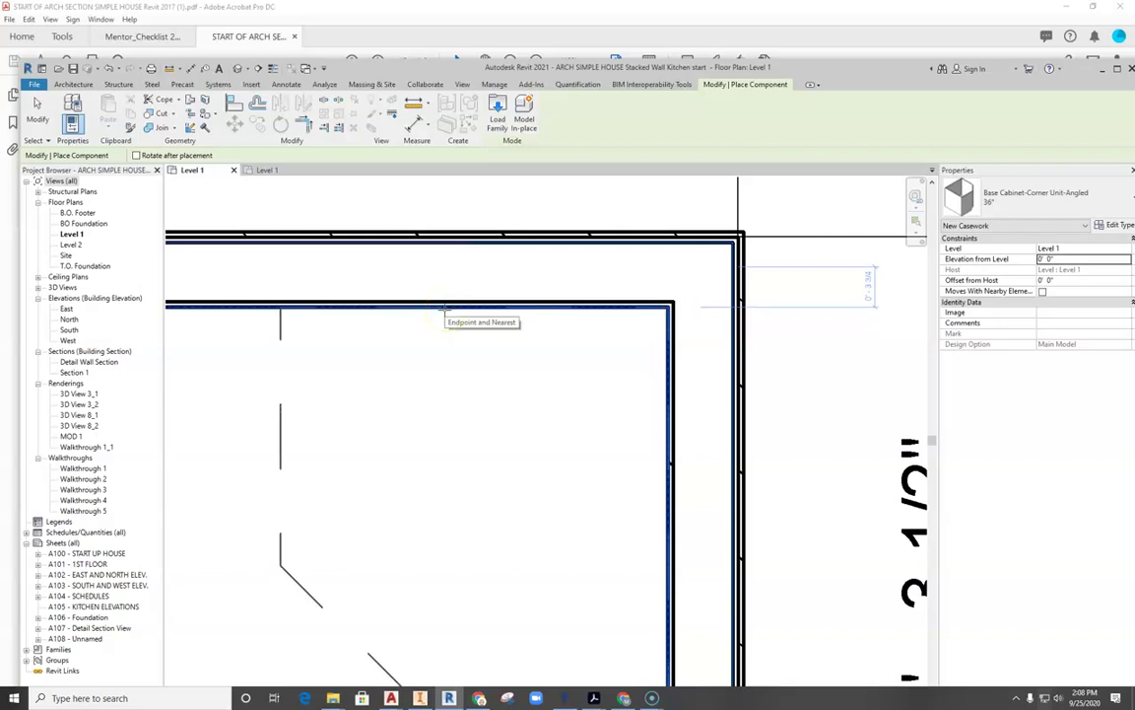
click(444, 312)
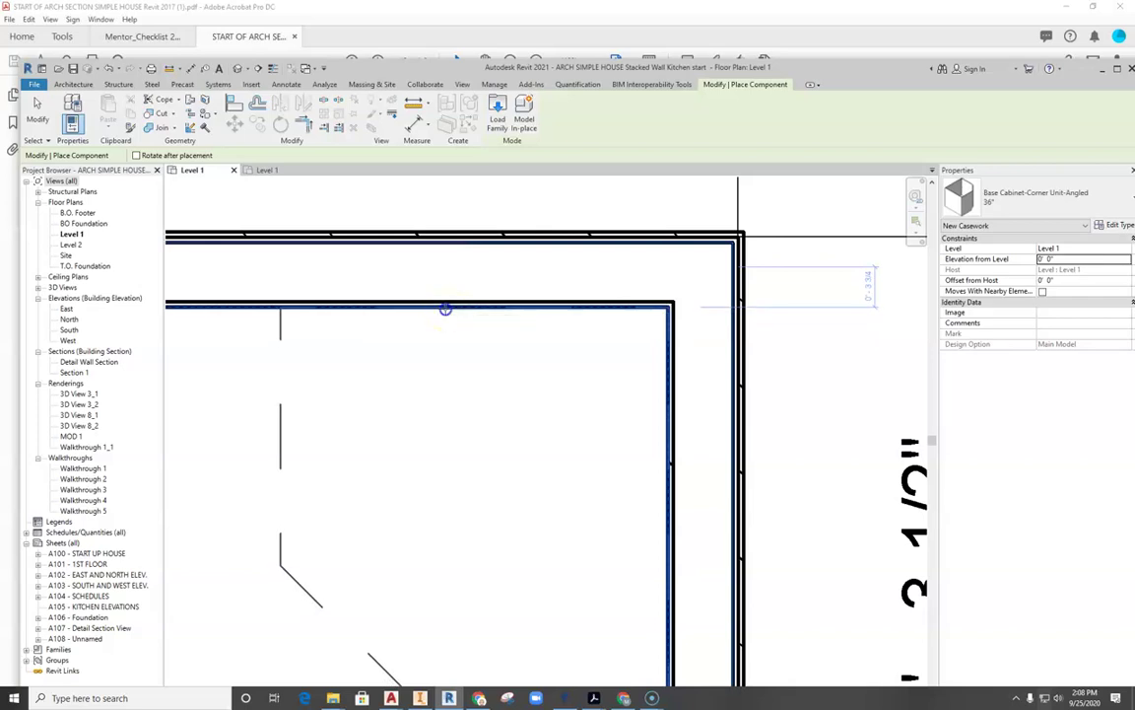
scroll(430, 355, up, 5)
click(632, 269)
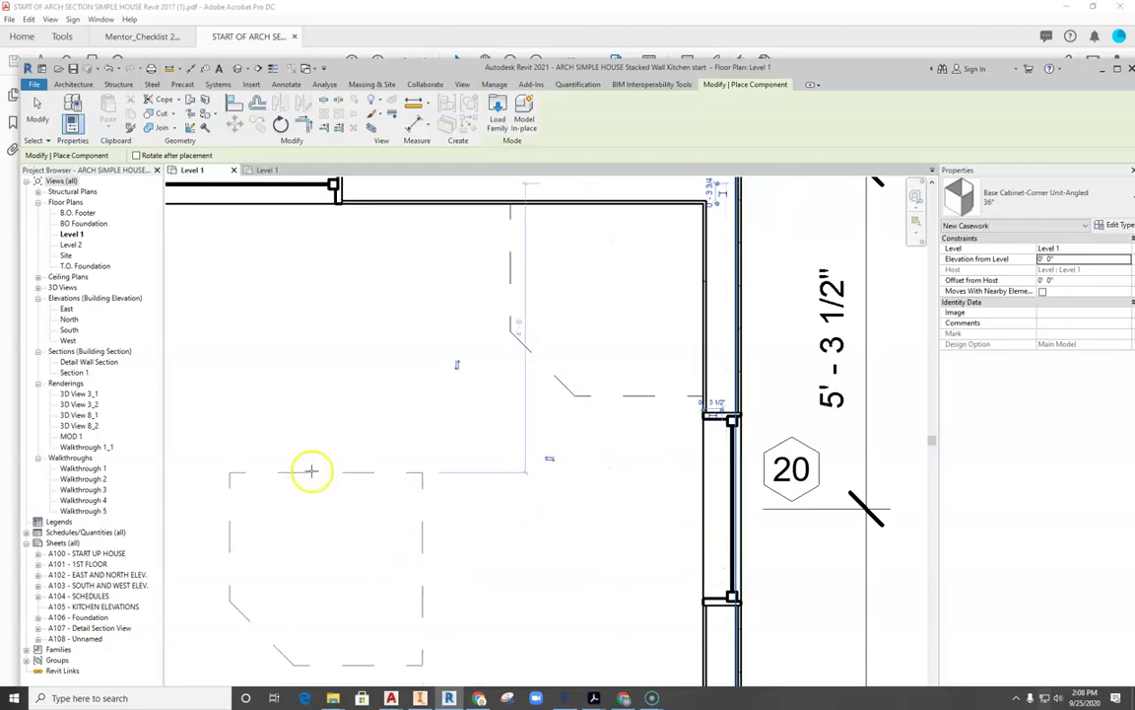
scroll(433, 399, down, 1)
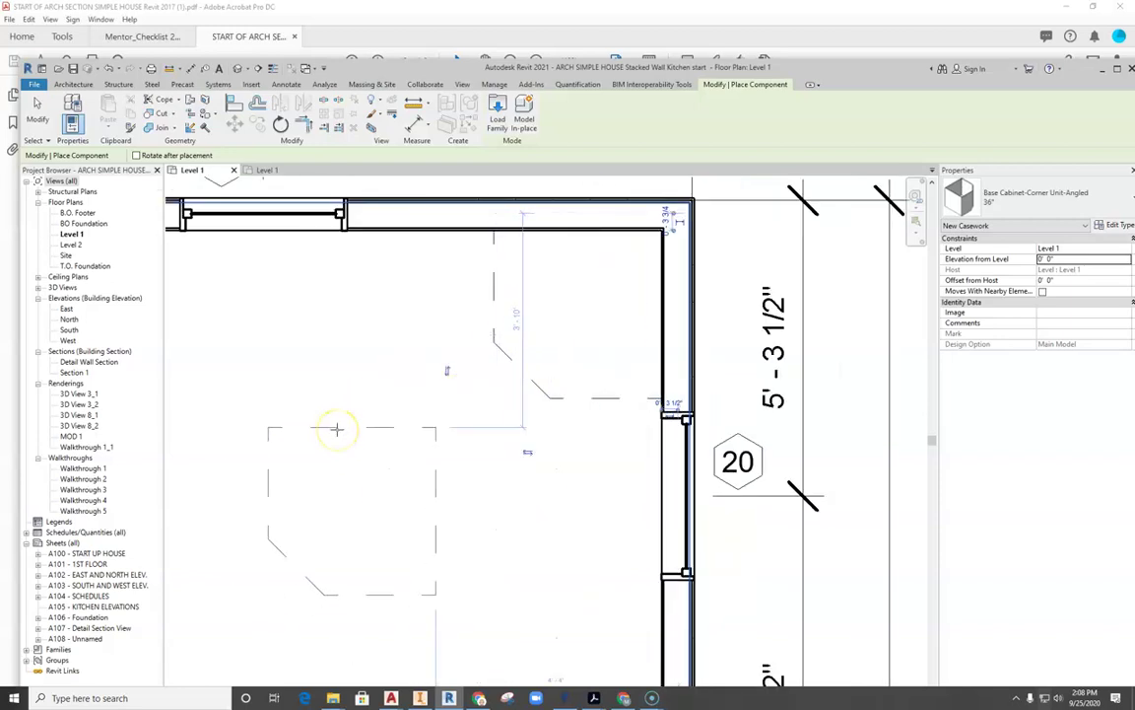
key(Escape)
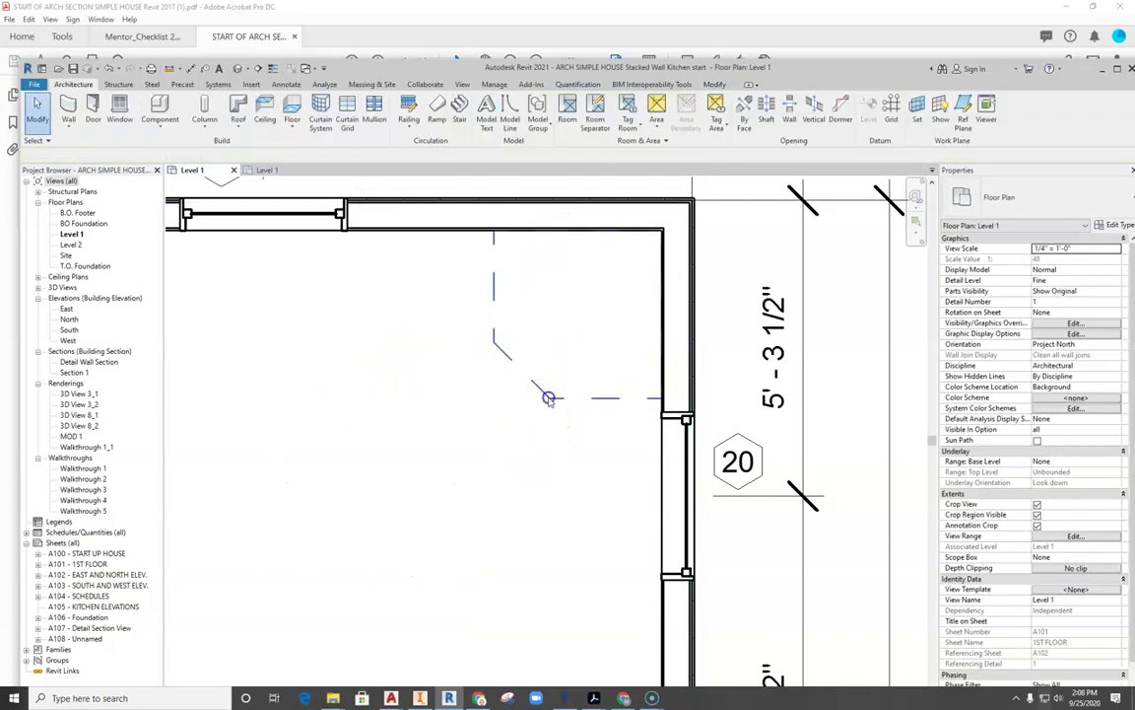
- Move the corner base cabinet away from the walls and snap it back into the northeast room corner
click(495, 346)
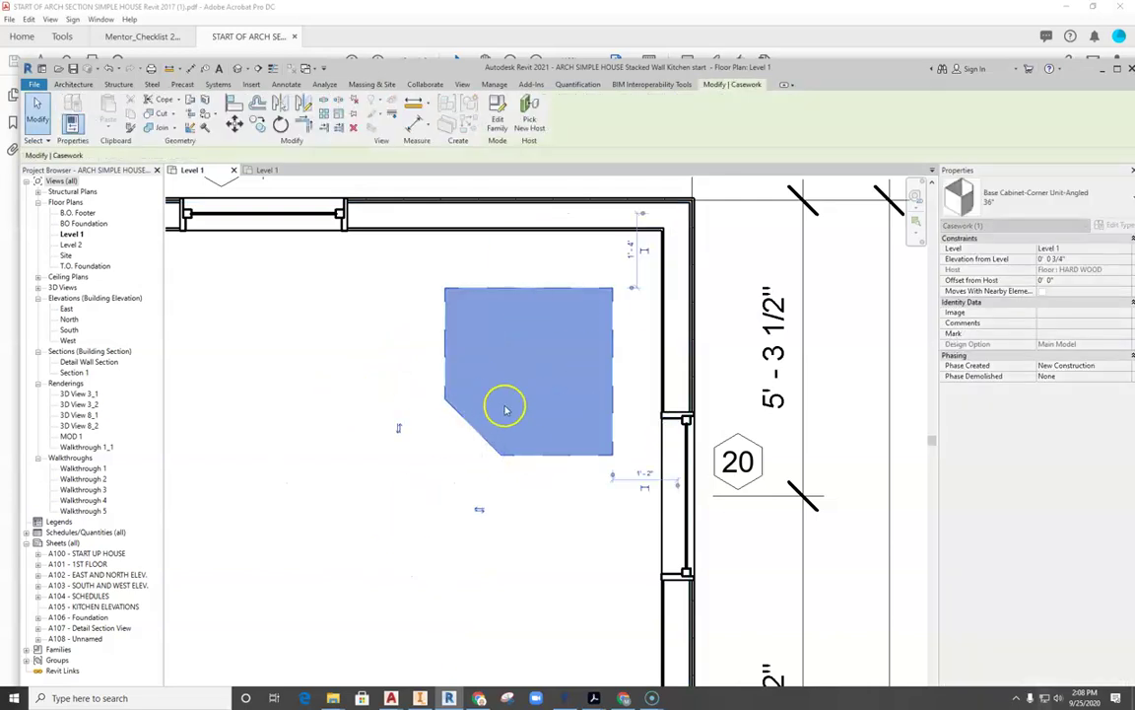
scroll(596, 290, up, 4)
scroll(606, 280, down, 1)
middle_drag(598, 268, 372, 423)
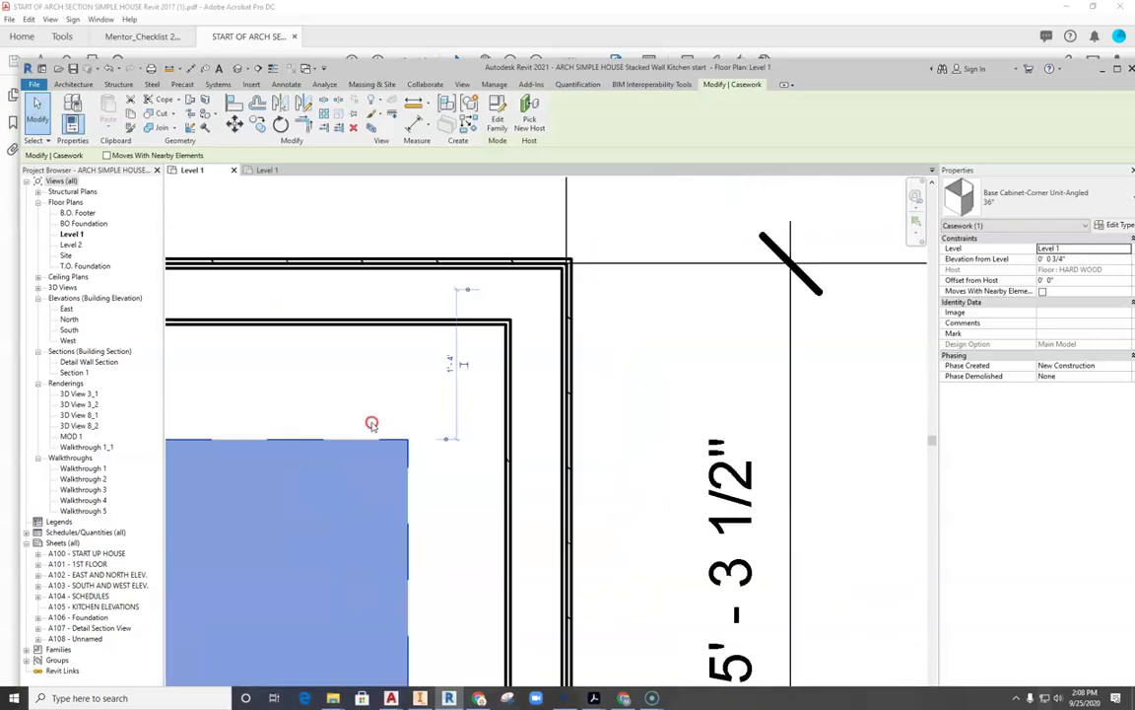
drag(385, 439, 480, 326)
scroll(408, 434, down, 1)
middle_drag(394, 432, 520, 337)
- Pull the corner base cabinet diagonally out of the room corner to about 0'-11" from the east wall, keeping it selected
drag(418, 491, 341, 574)
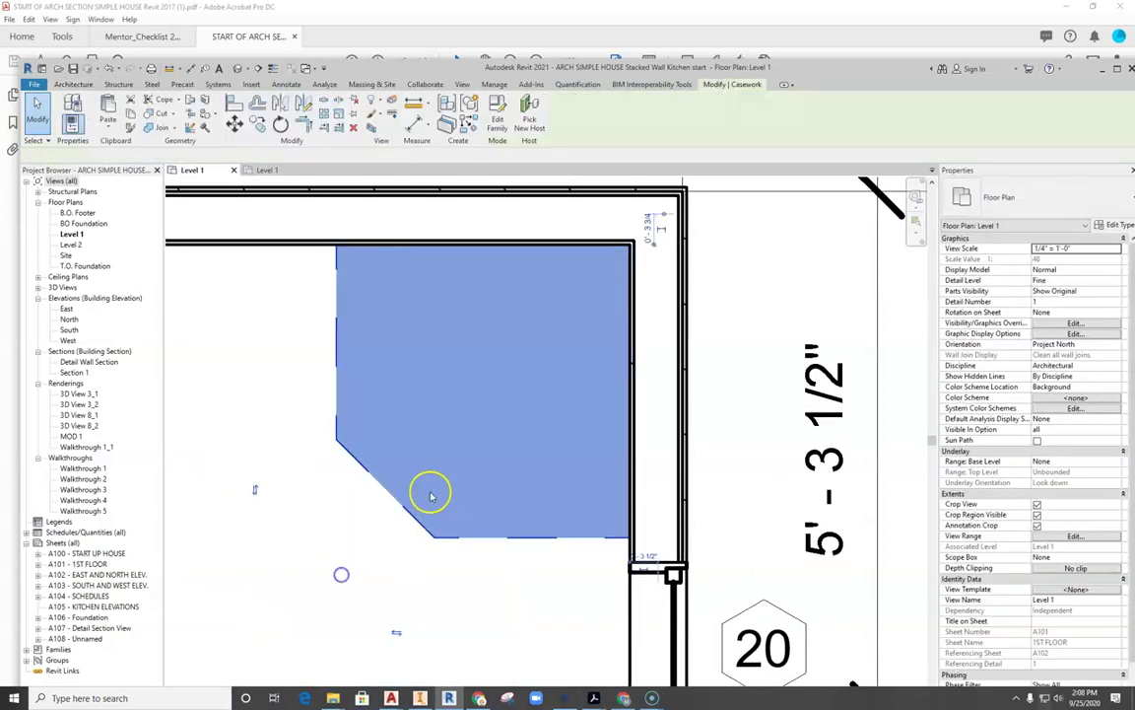
drag(400, 505, 343, 557)
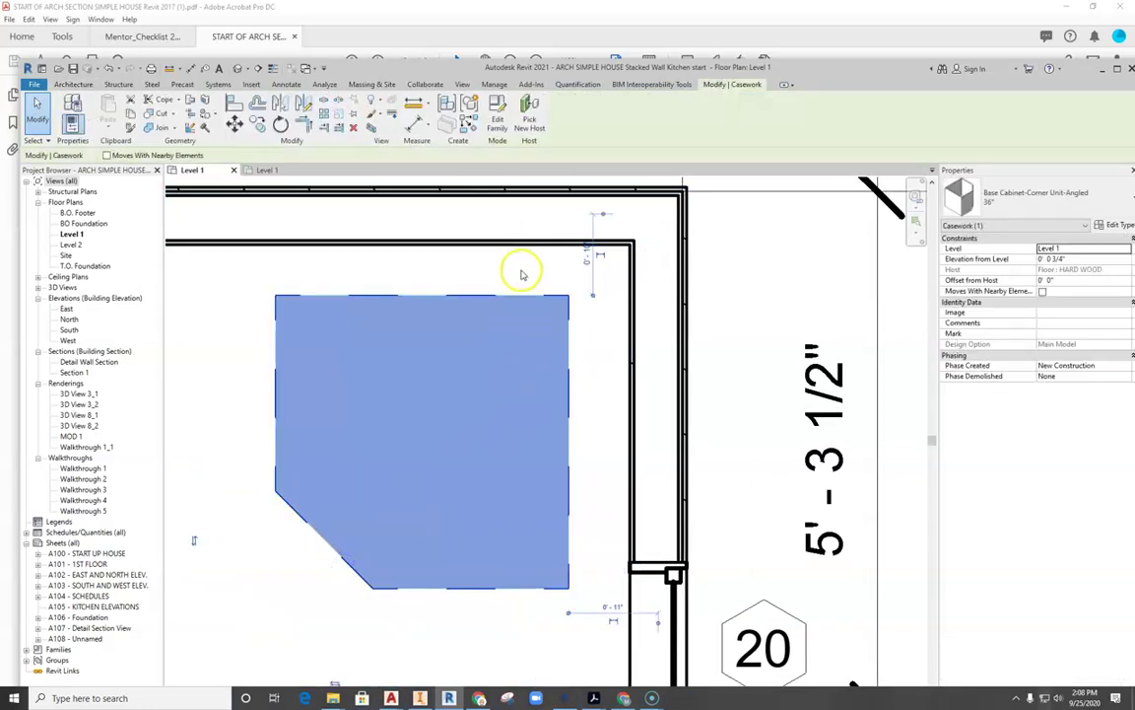
click(524, 273)
click(549, 296)
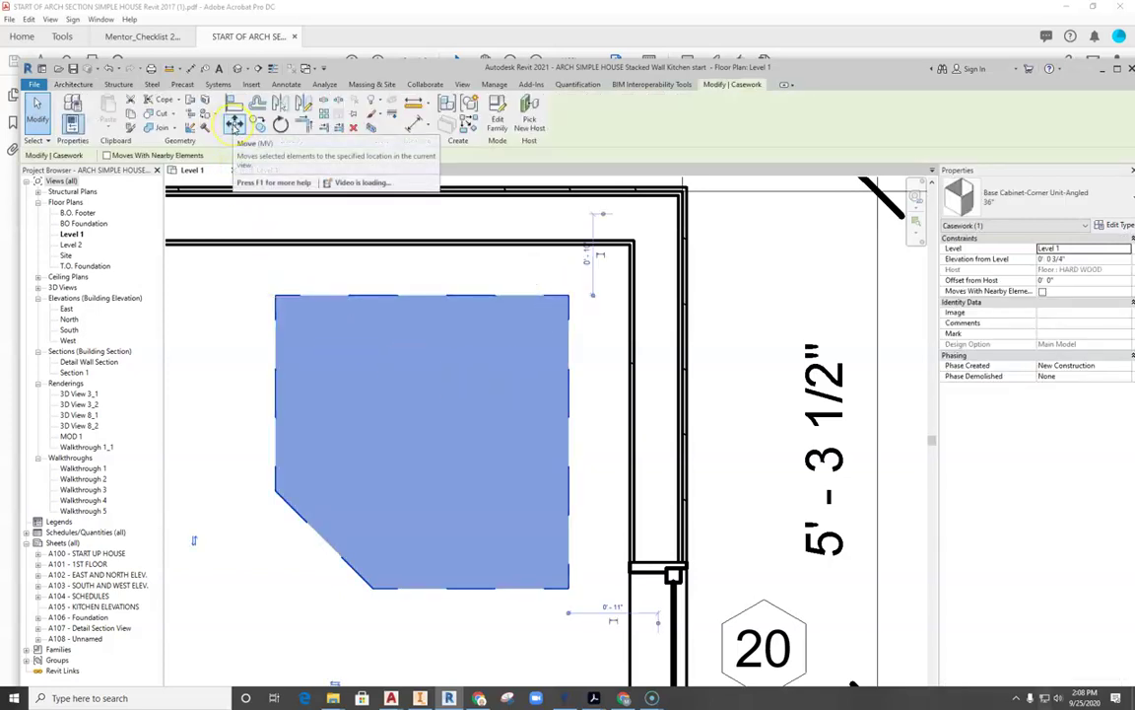
- Move the corner base cabinet, with Constrain off, from its northeast corner to the interior wall corner endpoint, and deselect it
click(235, 124)
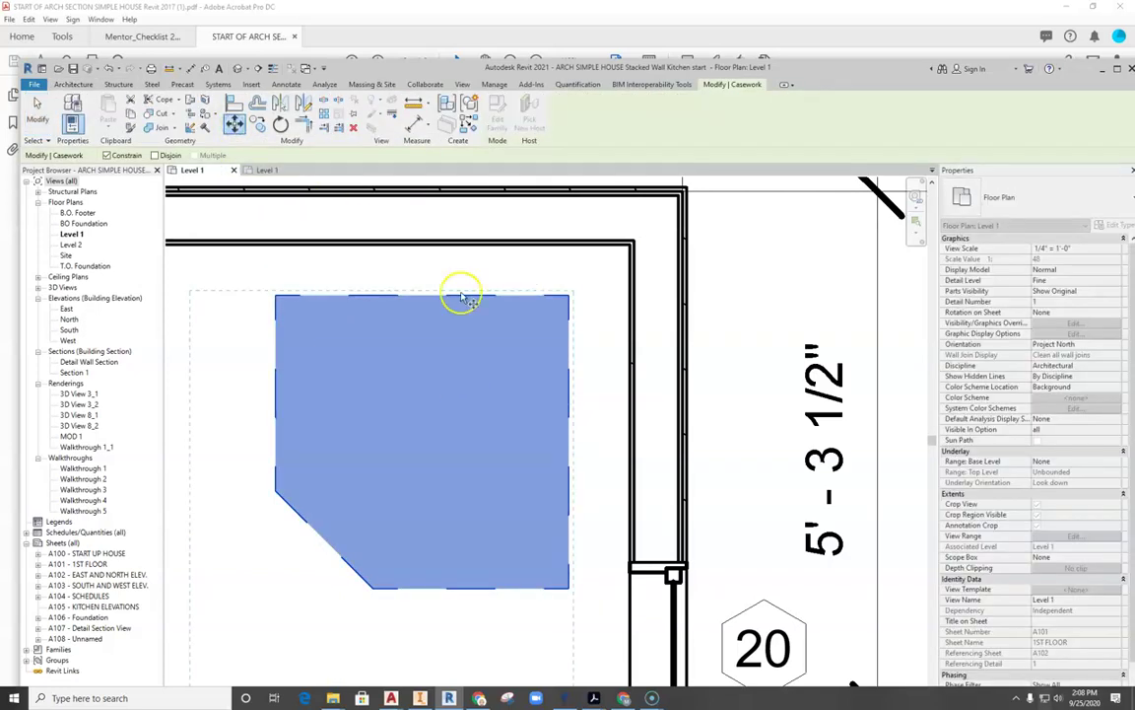
scroll(581, 307, up, 5)
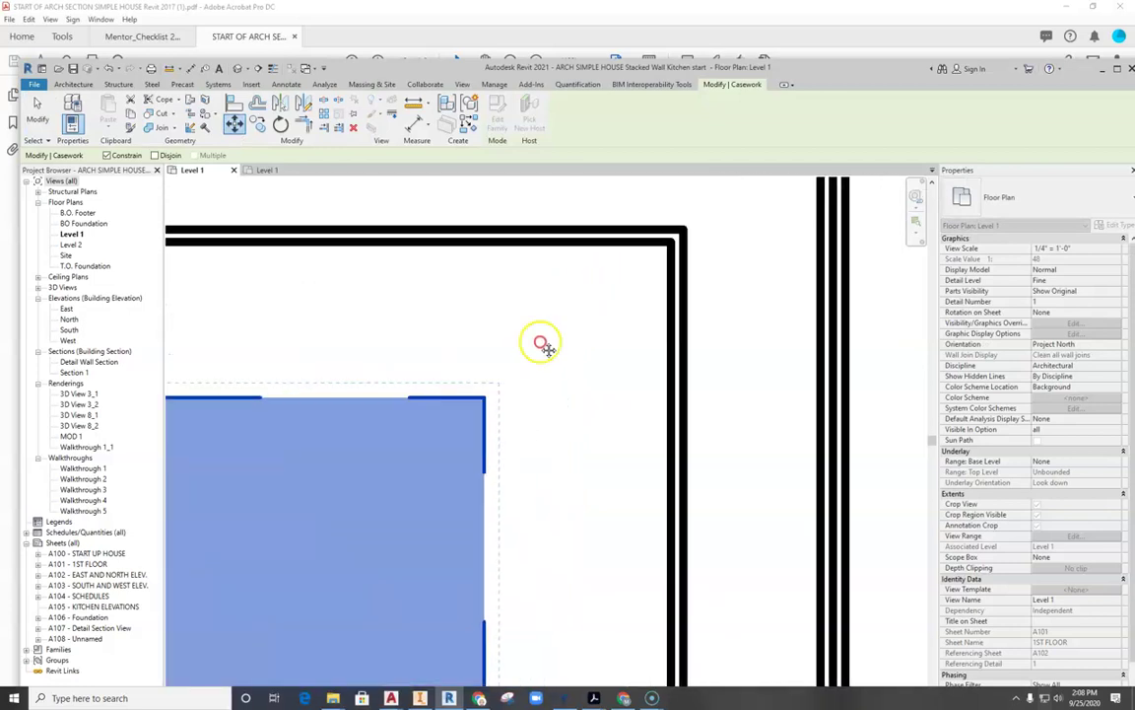
click(445, 426)
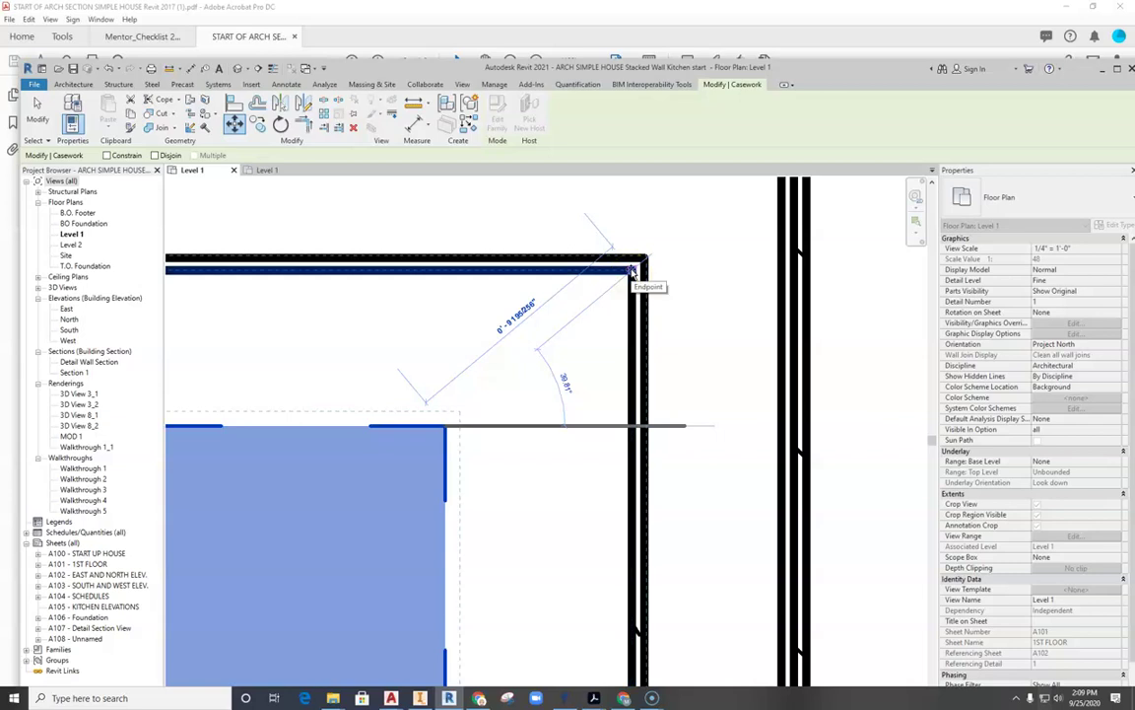
click(634, 271)
scroll(563, 431, down, 3)
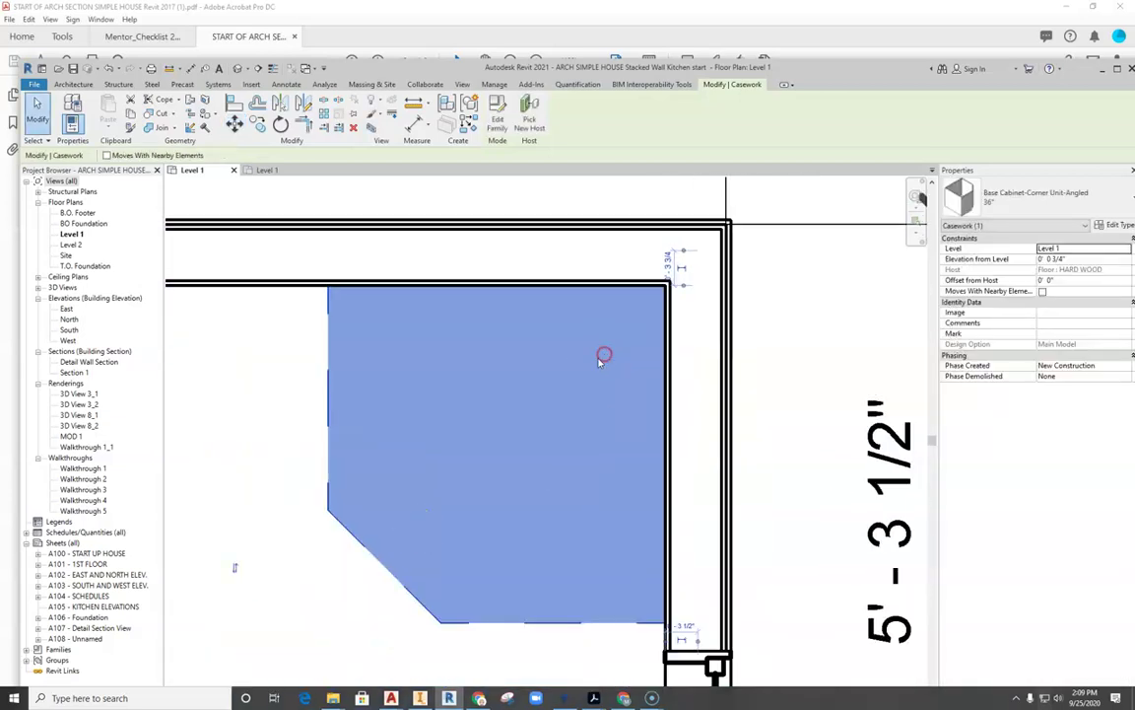
scroll(598, 361, down, 3)
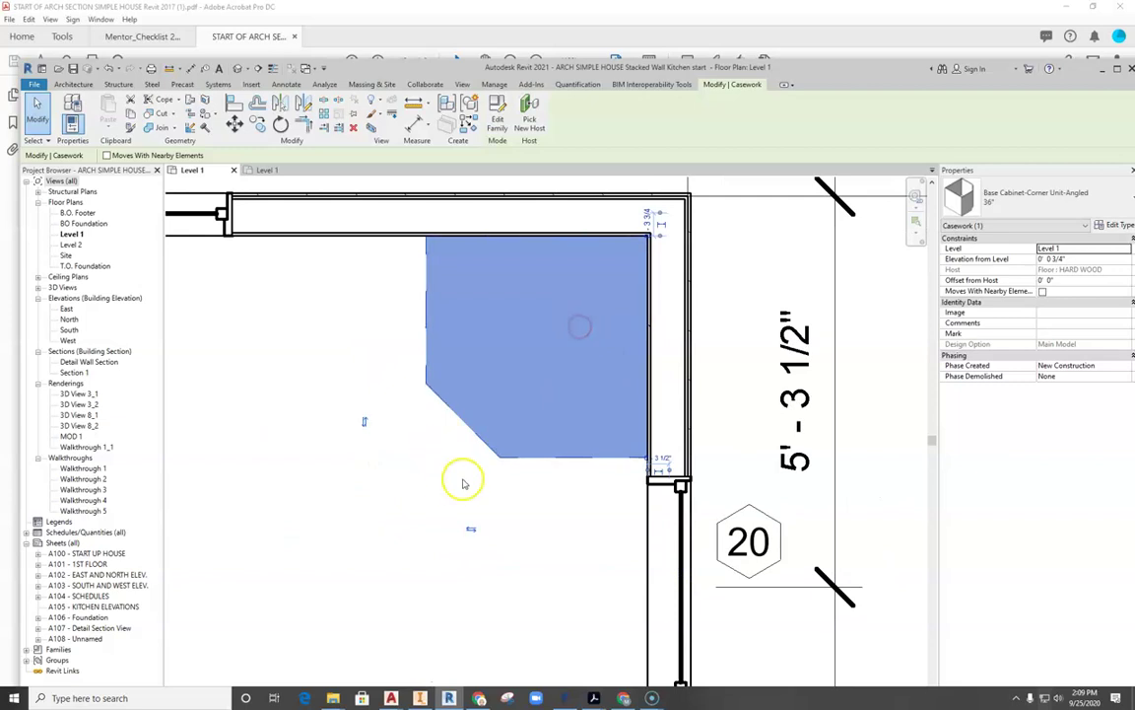
middle_drag(465, 481, 507, 423)
click(333, 504)
scroll(343, 506, down, 2)
scroll(451, 380, down, 2)
middle_drag(530, 415, 518, 404)
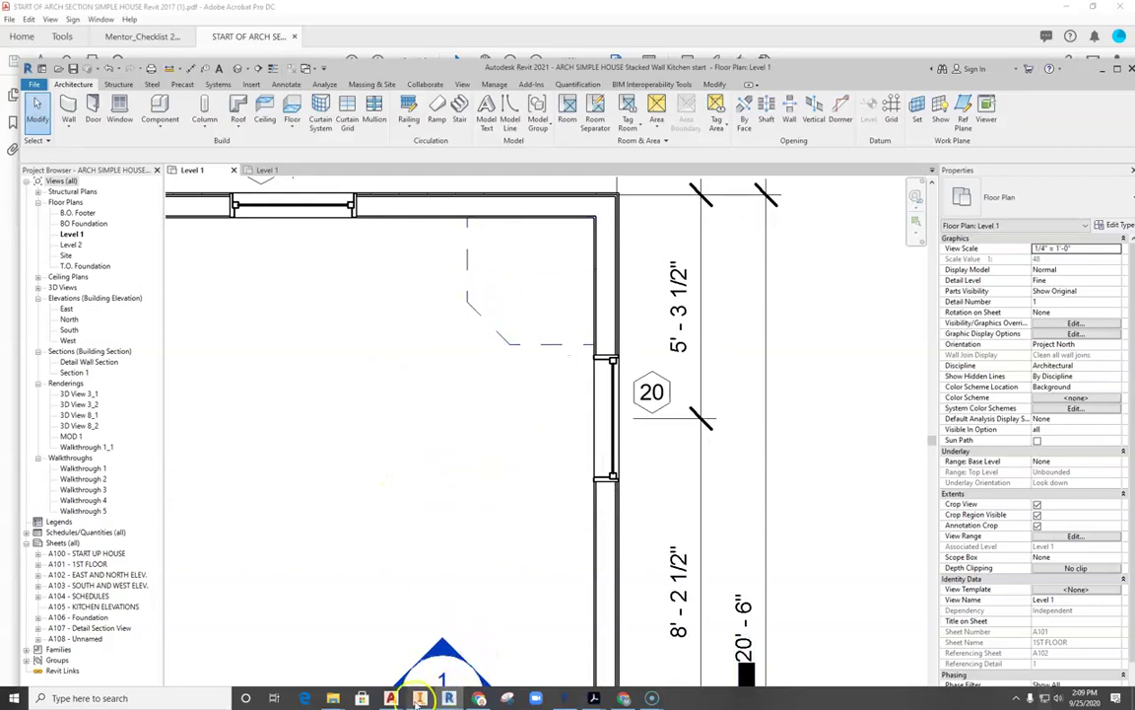
- Switch to the house PDF in Adobe Acrobat and examine the kitchen cabinet and appliance layout on floor plan sheet A101
mouse_move(593, 695)
click(598, 627)
scroll(481, 456, up, 4)
scroll(512, 423, down, 2)
scroll(522, 413, up, 1)
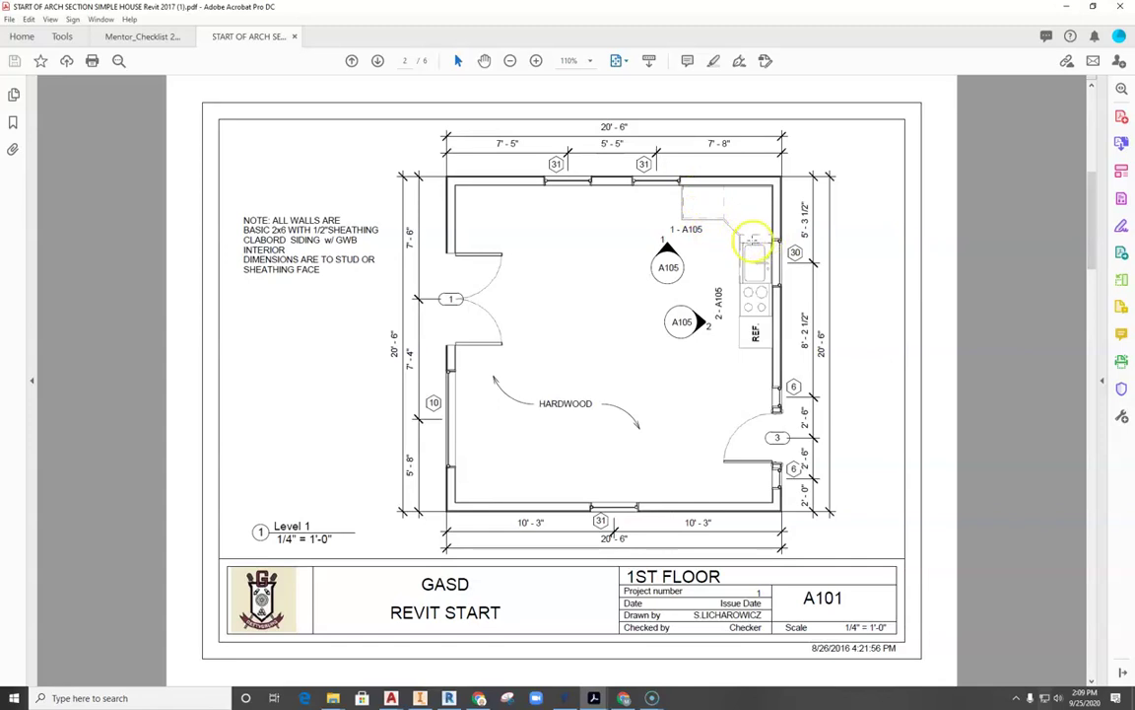
ctrl+scroll(545, 261, up, 5)
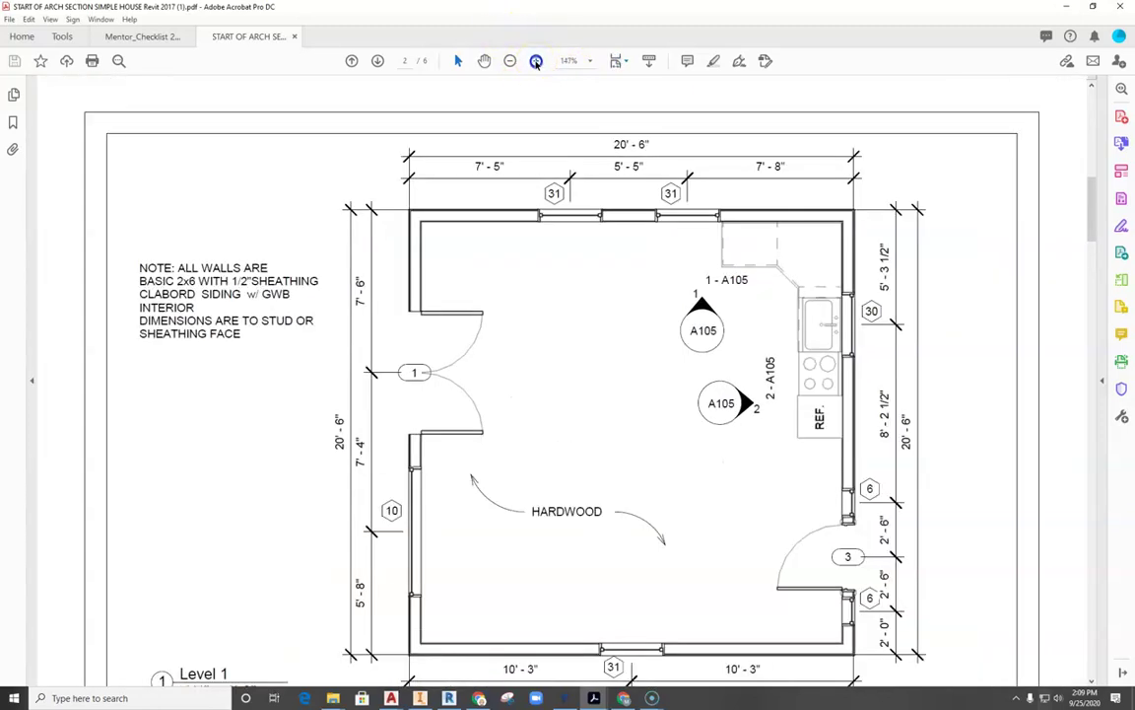
mouse_move(564, 265)
middle_down()
mouse_move(555, 281)
mouse_move(567, 264)
middle_up()
scroll(548, 237, up, 1)
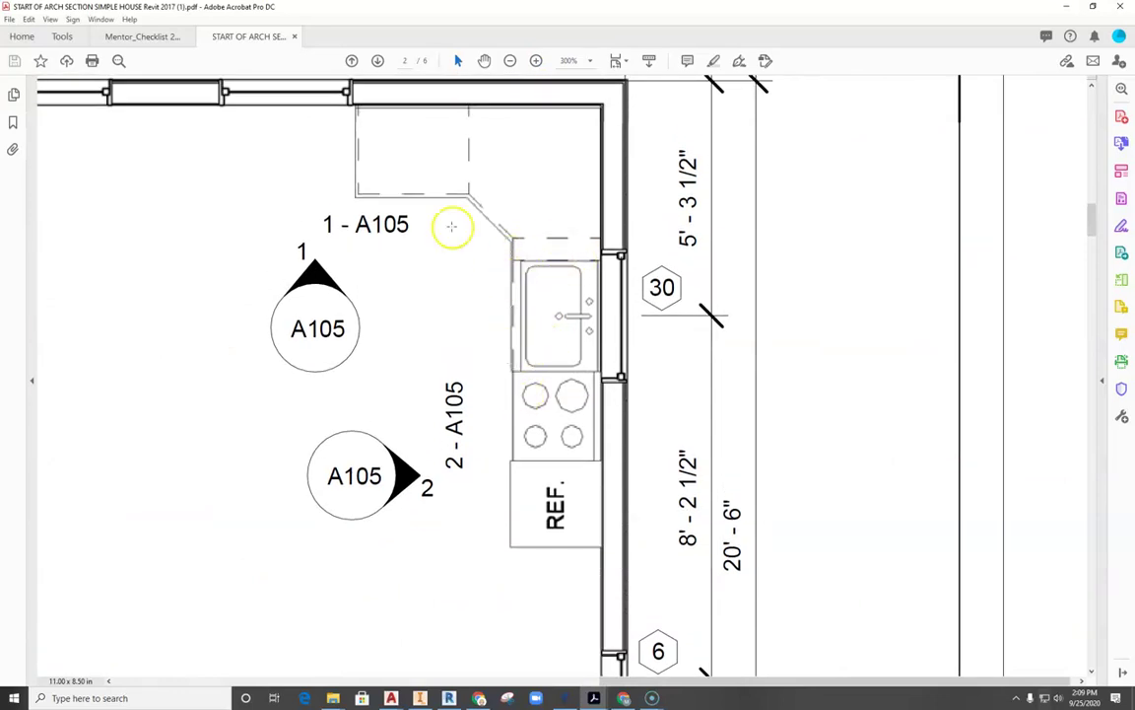
scroll(423, 148, up, 1)
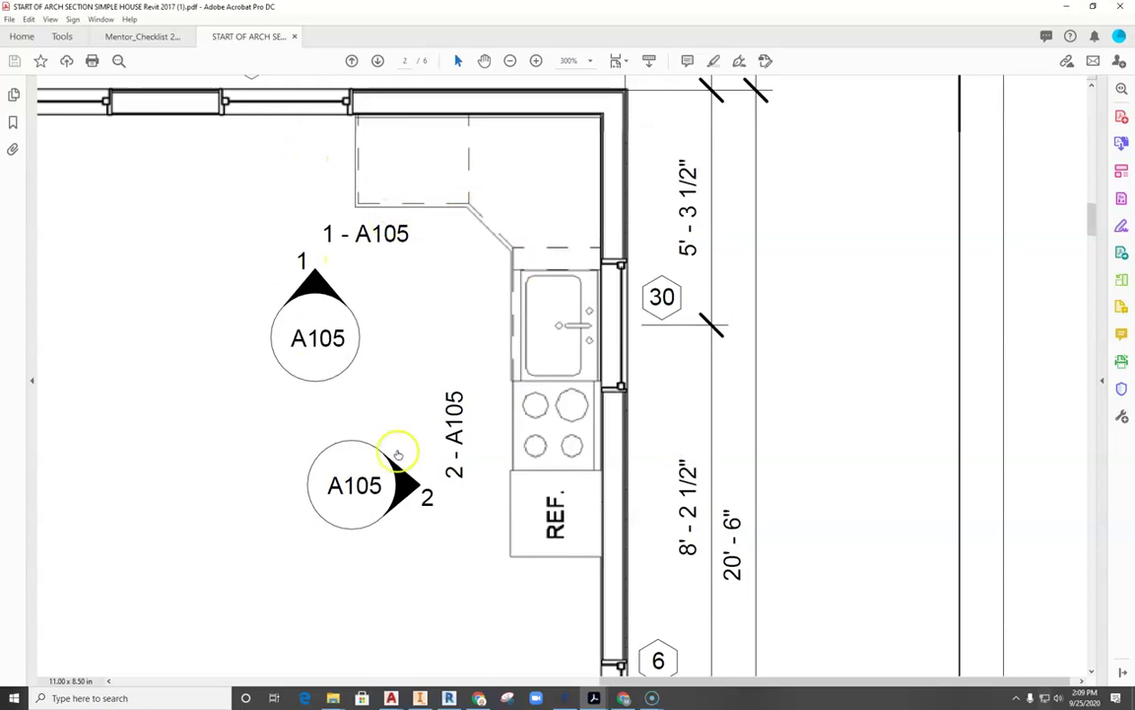
scroll(305, 185, down, 3)
- Go to the Casework Schedule on page 5 of the PDF and examine the base cabinet families and sizes
click(506, 64)
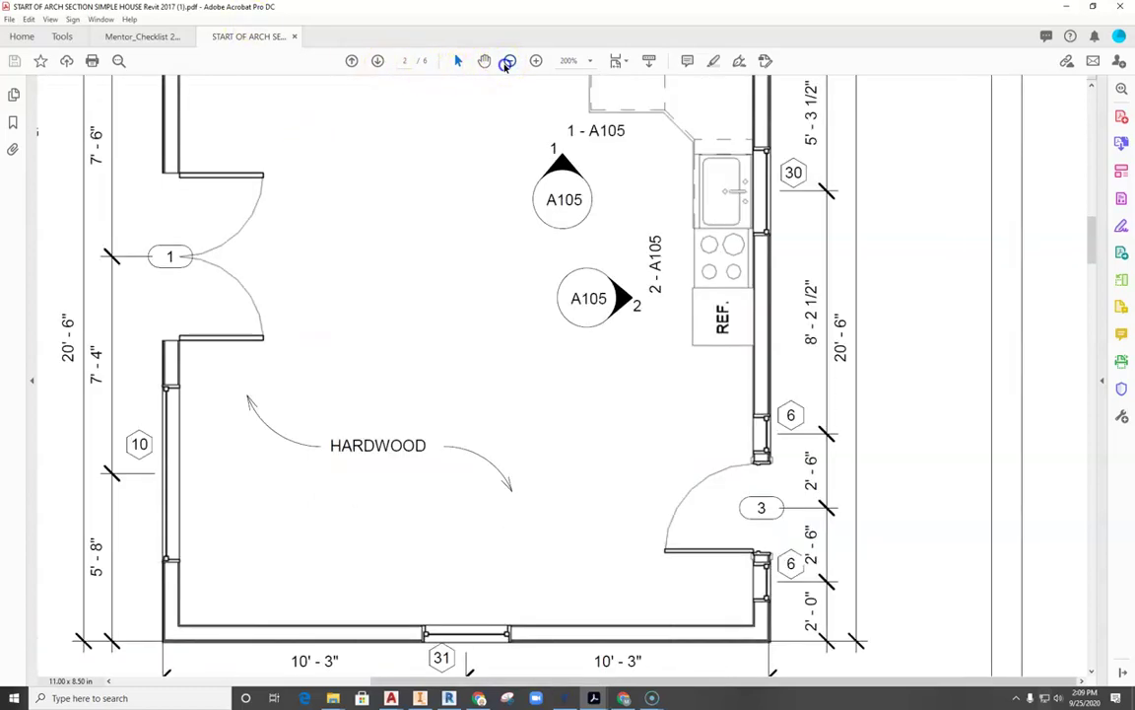
click(506, 64)
scroll(474, 272, down, 10)
scroll(474, 286, down, 10)
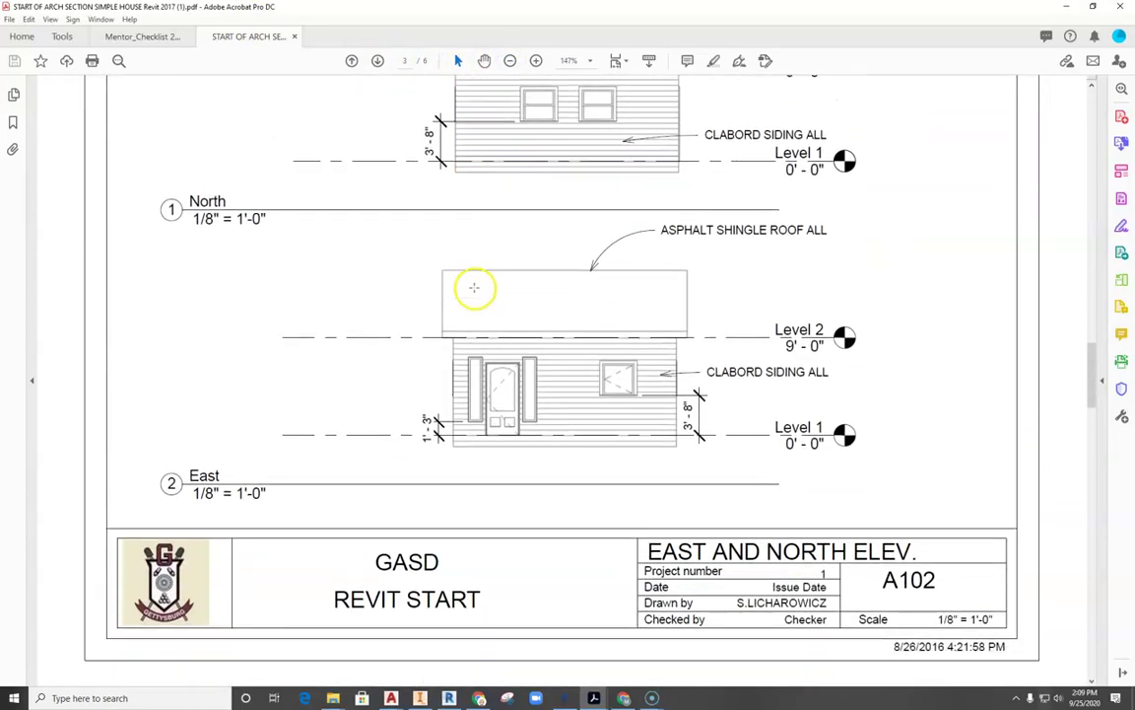
scroll(469, 295, down, 10)
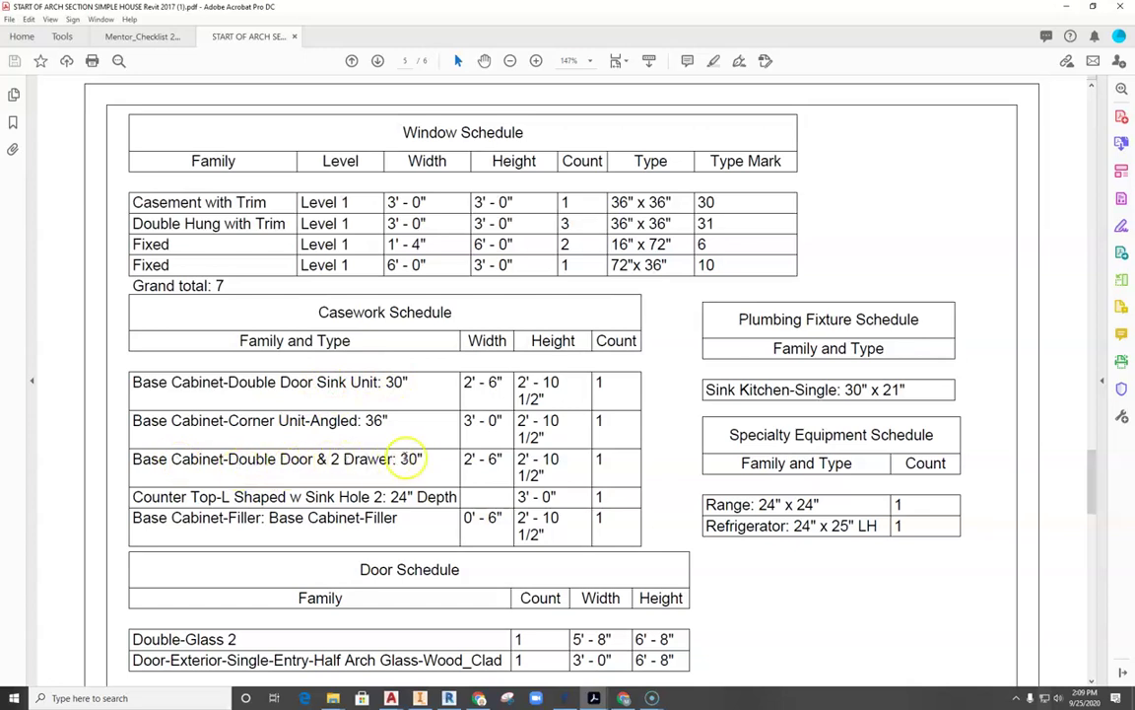
scroll(407, 461, up, 1)
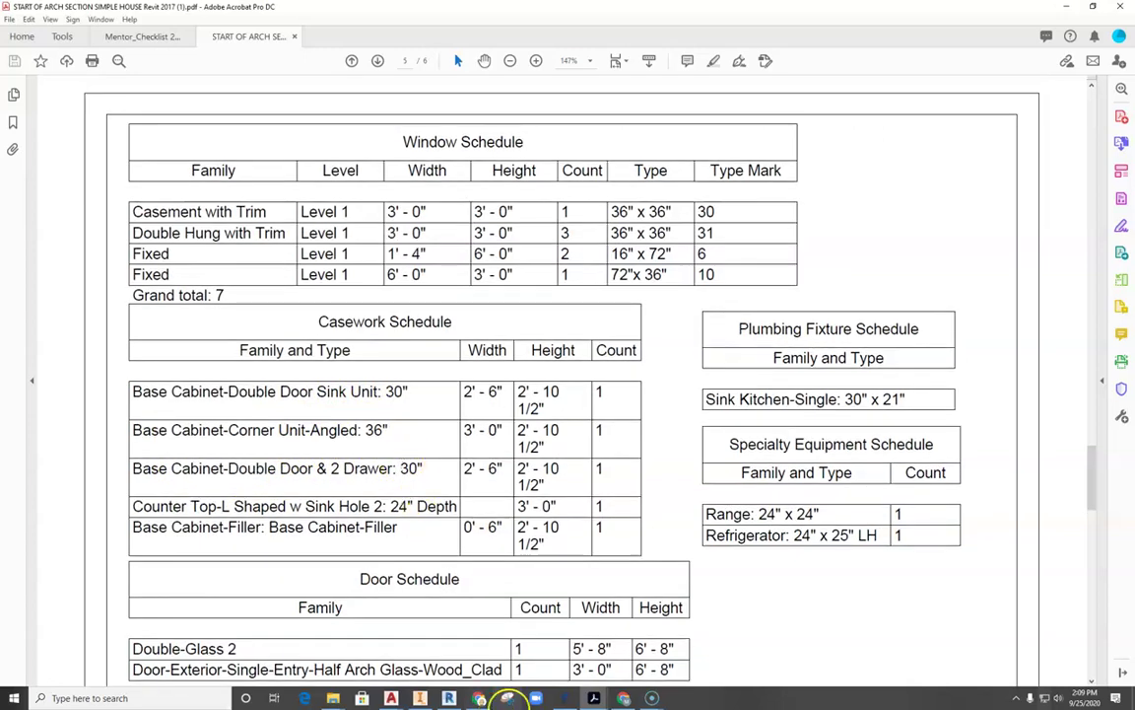
- Switch back to Revit and load the Base Cabinet-Double Door Sink Unit family as a component, overwriting the existing version
click(449, 698)
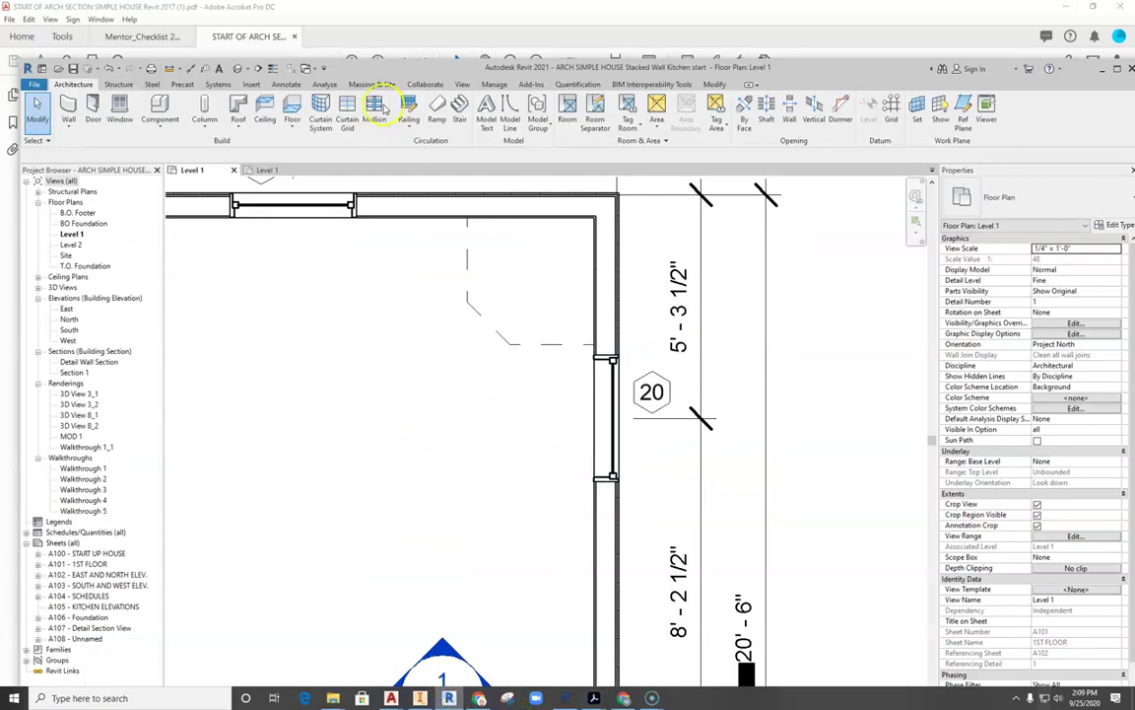
click(159, 108)
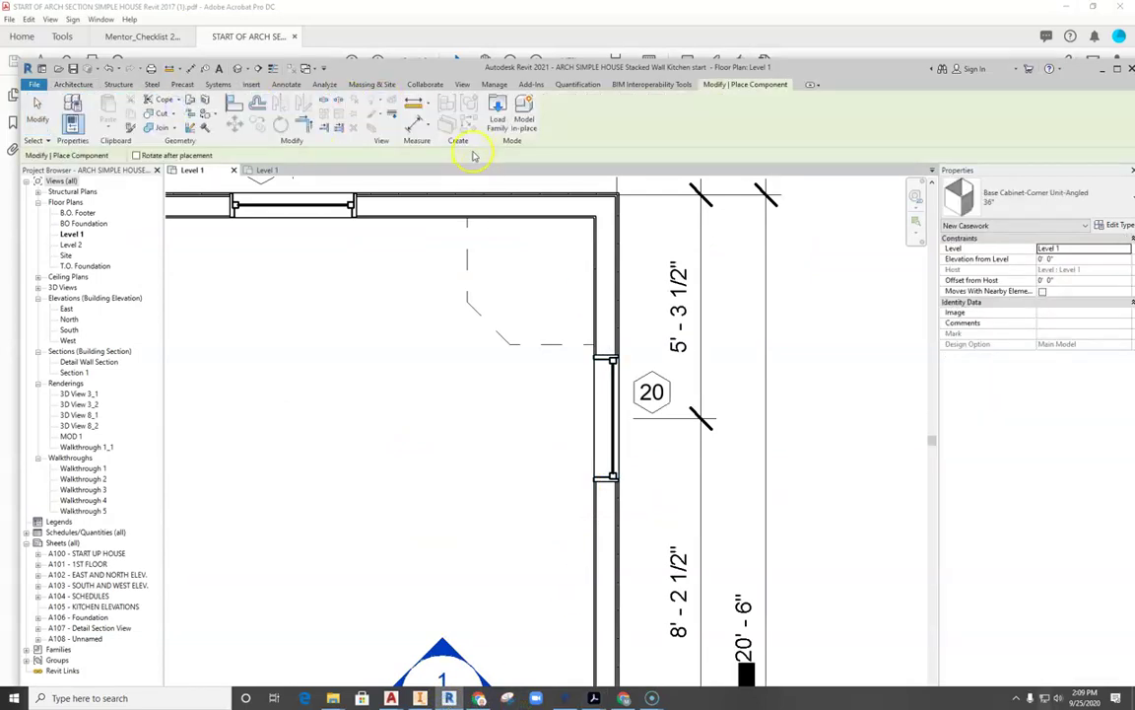
click(495, 124)
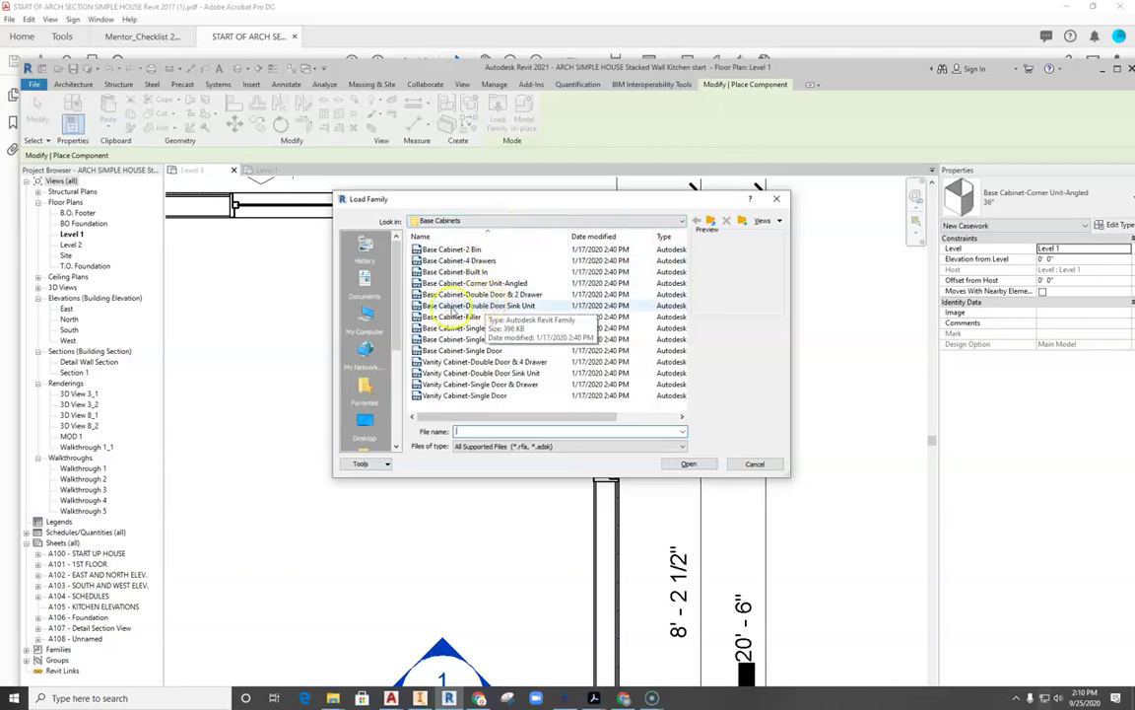
click(508, 307)
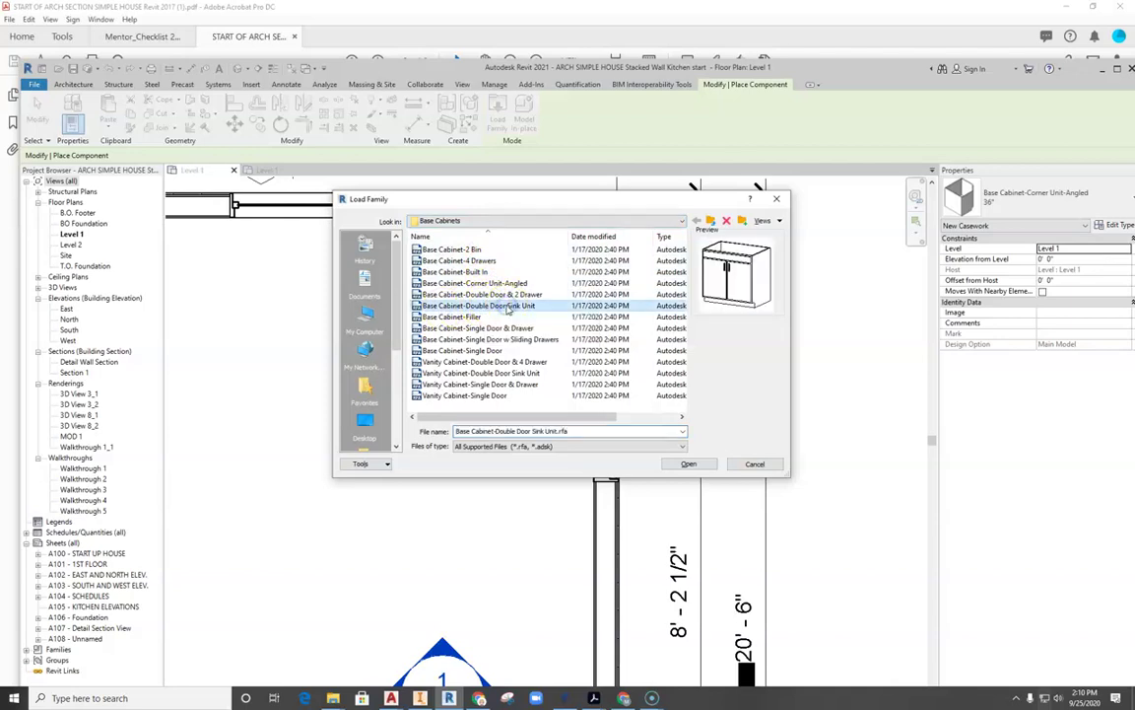
click(689, 463)
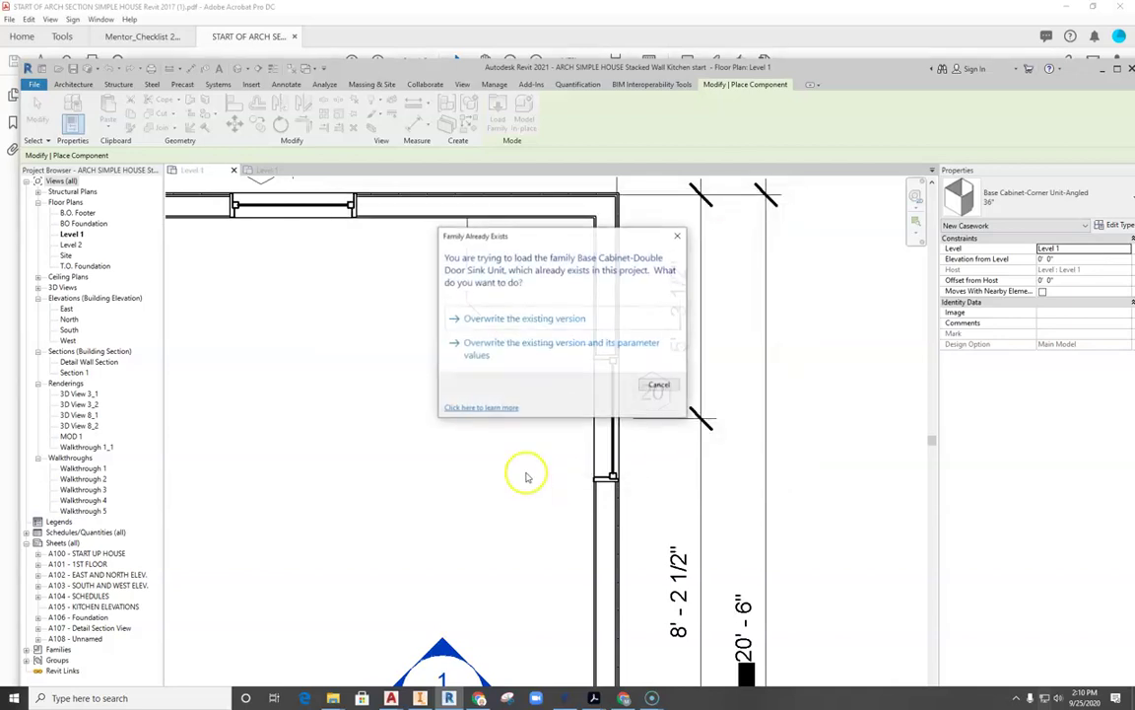
click(502, 318)
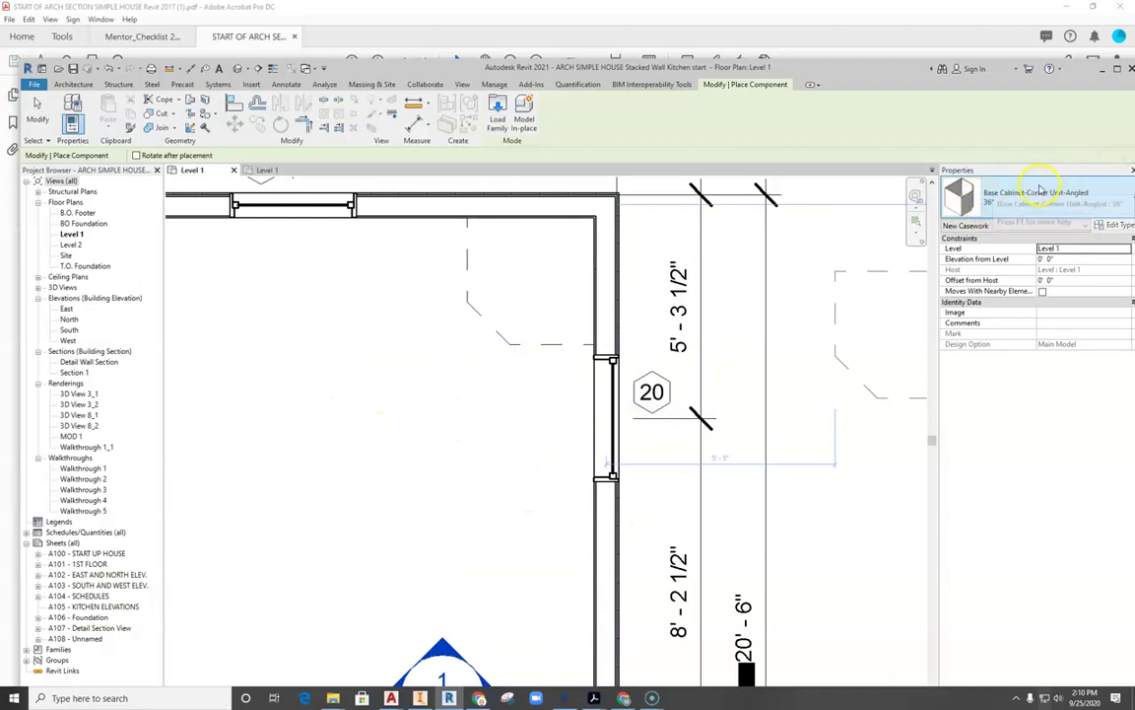
- Choose the 30" type of Base Cabinet-Double Door Sink Unit for placement
click(1080, 192)
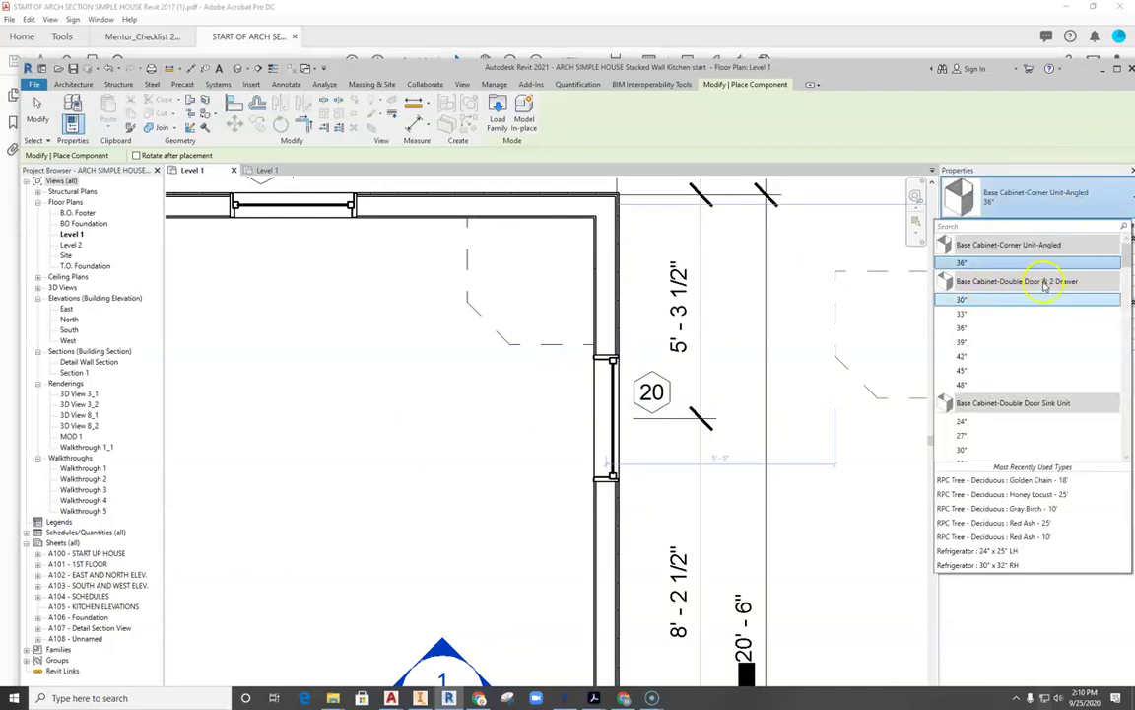
scroll(1047, 335, down, 1)
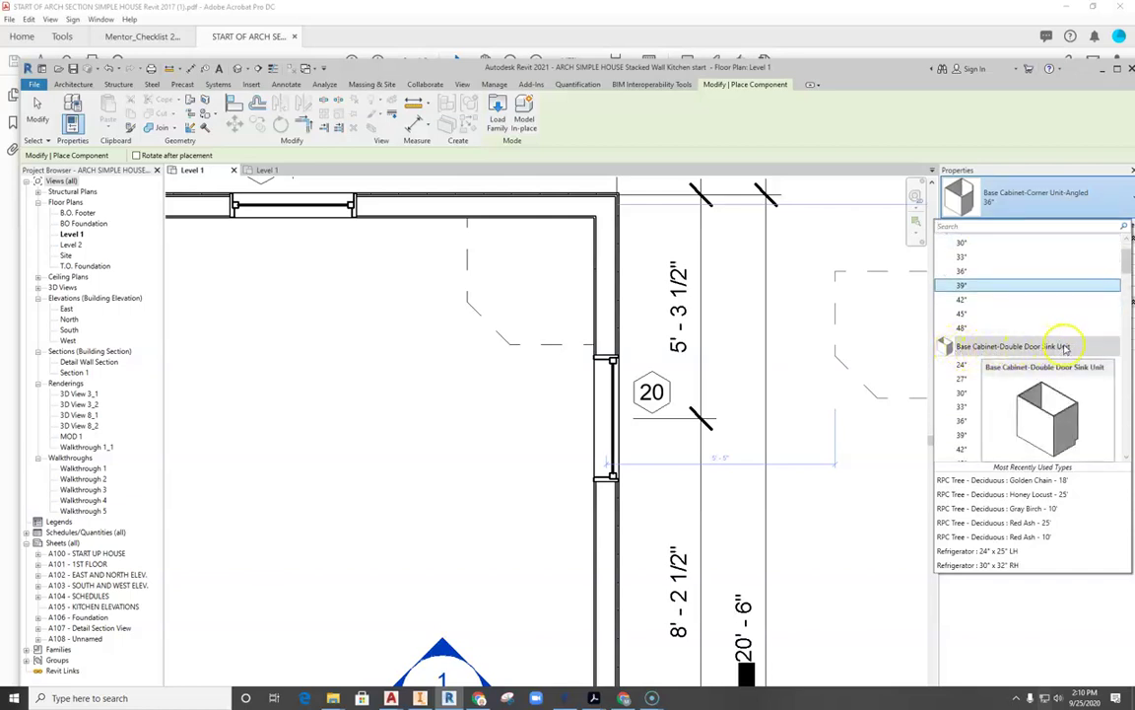
click(986, 394)
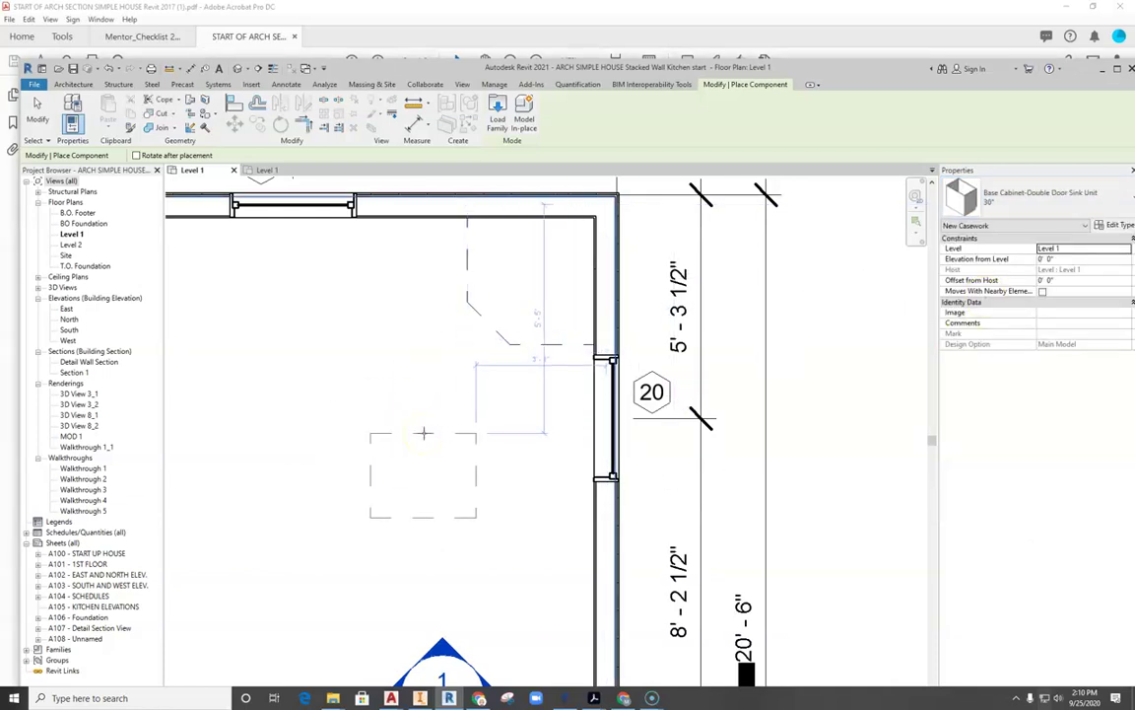
- Rotate the 30" sink base cabinet to back onto the east wall, place it at the window slightly south of the corner unit, and end placement
key(space)
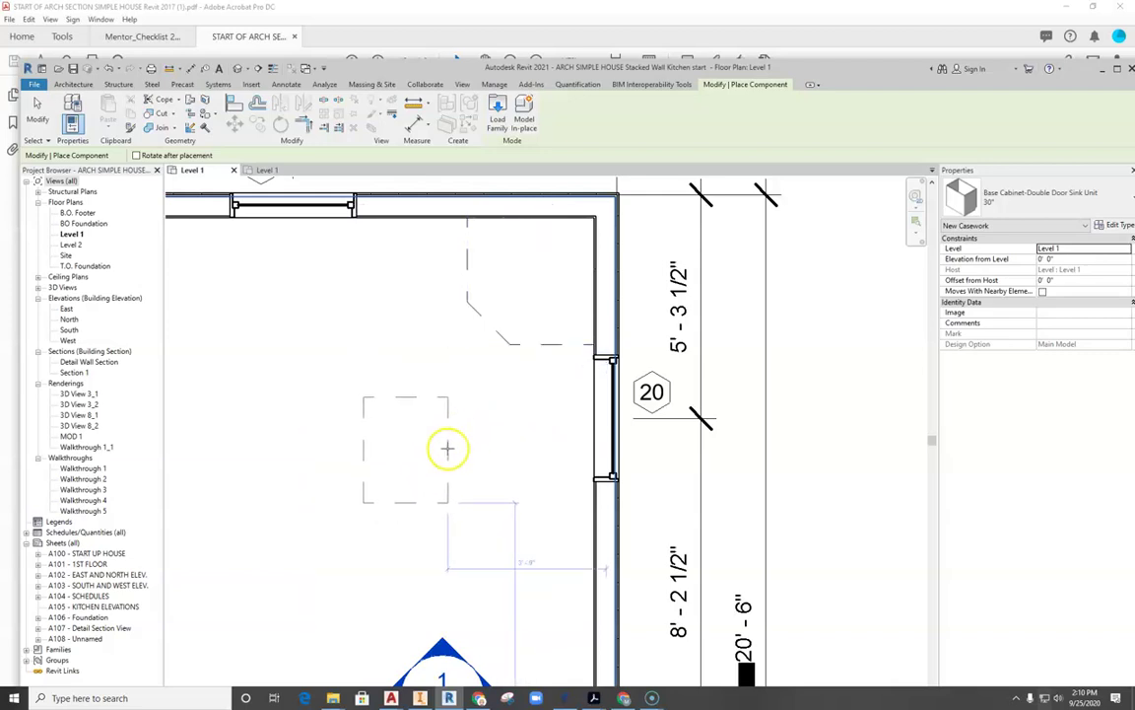
scroll(577, 446, up, 2)
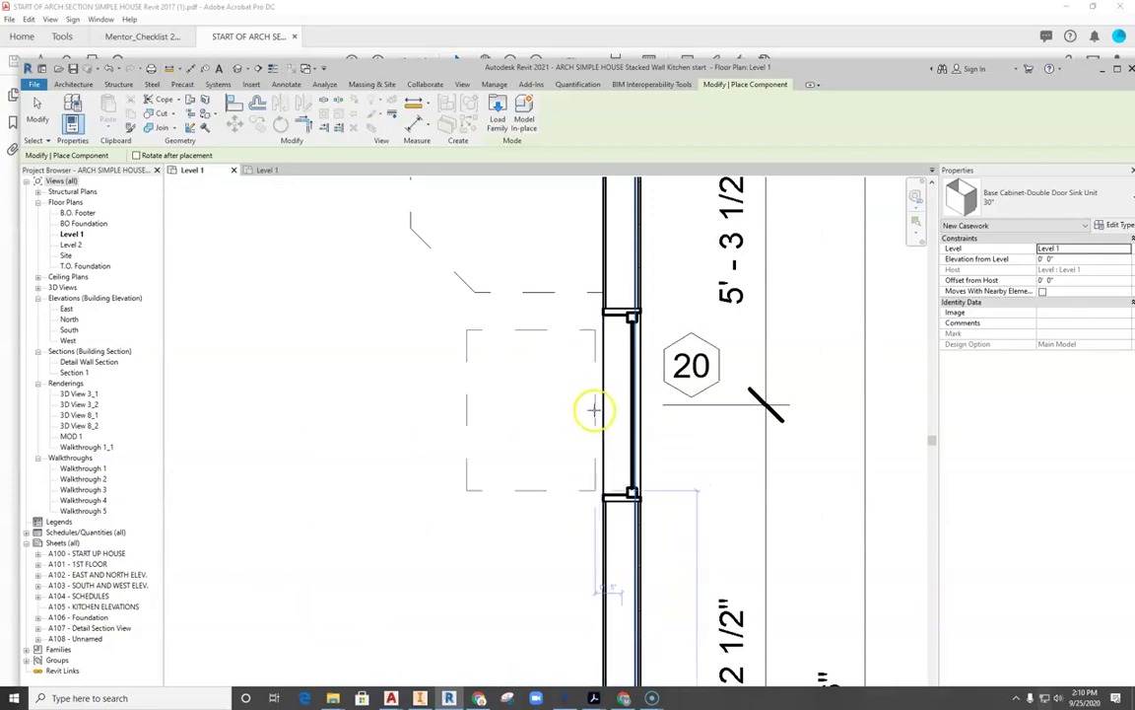
scroll(594, 406, up, 2)
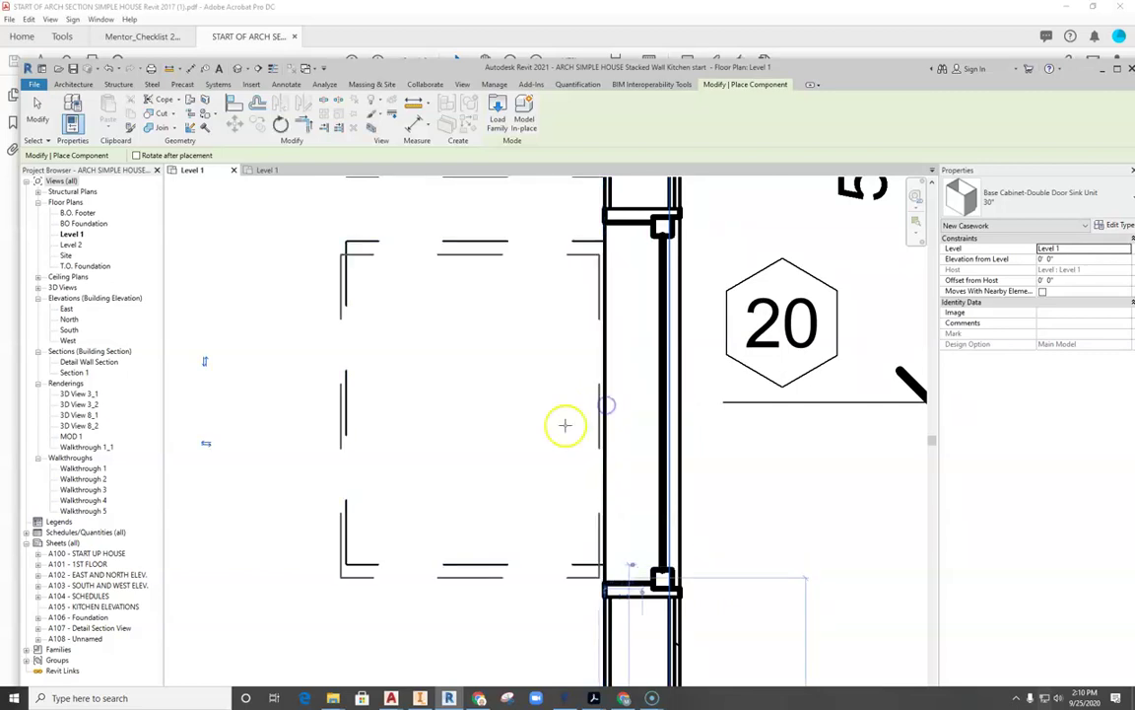
scroll(557, 426, down, 3)
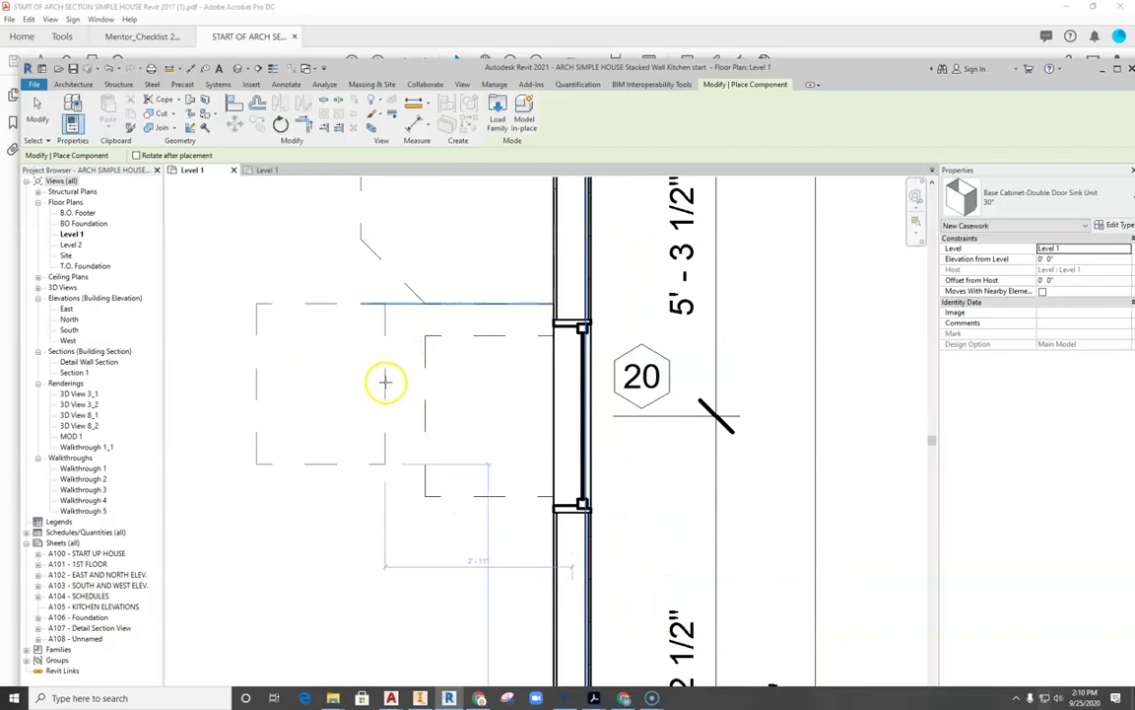
key(Escape)
- Create a perspective camera view from the west-central part of the room, aimed northeast at the corner and sink base cabinets
scroll(340, 370, up, 2)
scroll(512, 375, up, 1)
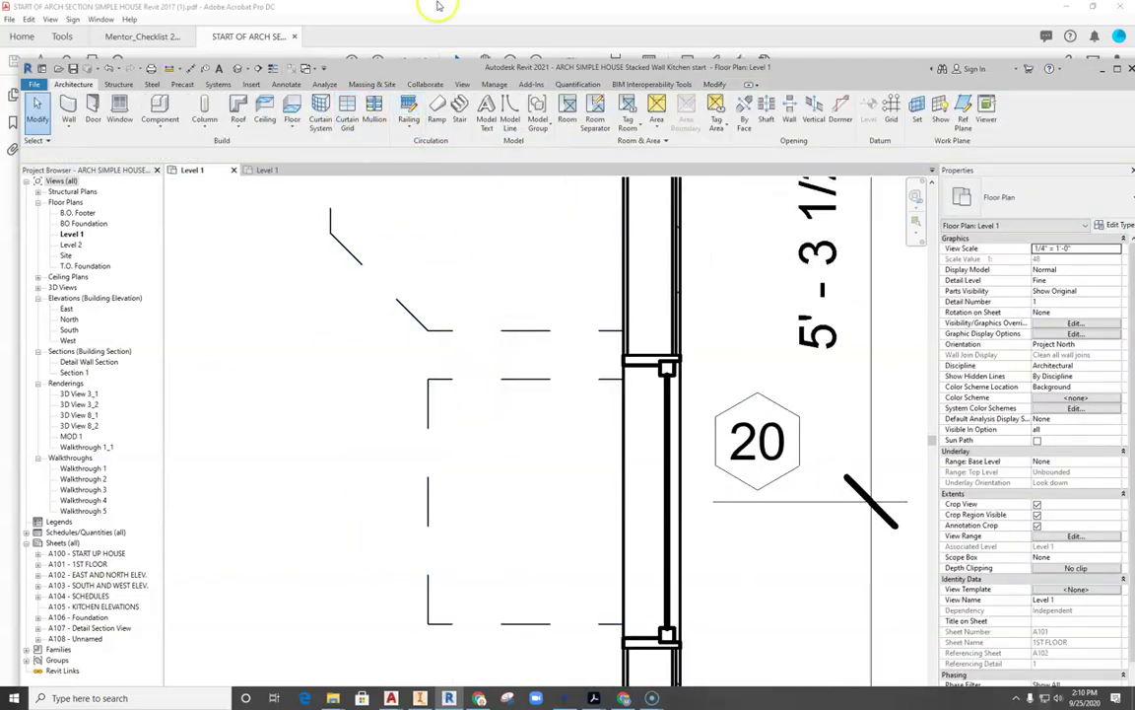
scroll(540, 332, down, 6)
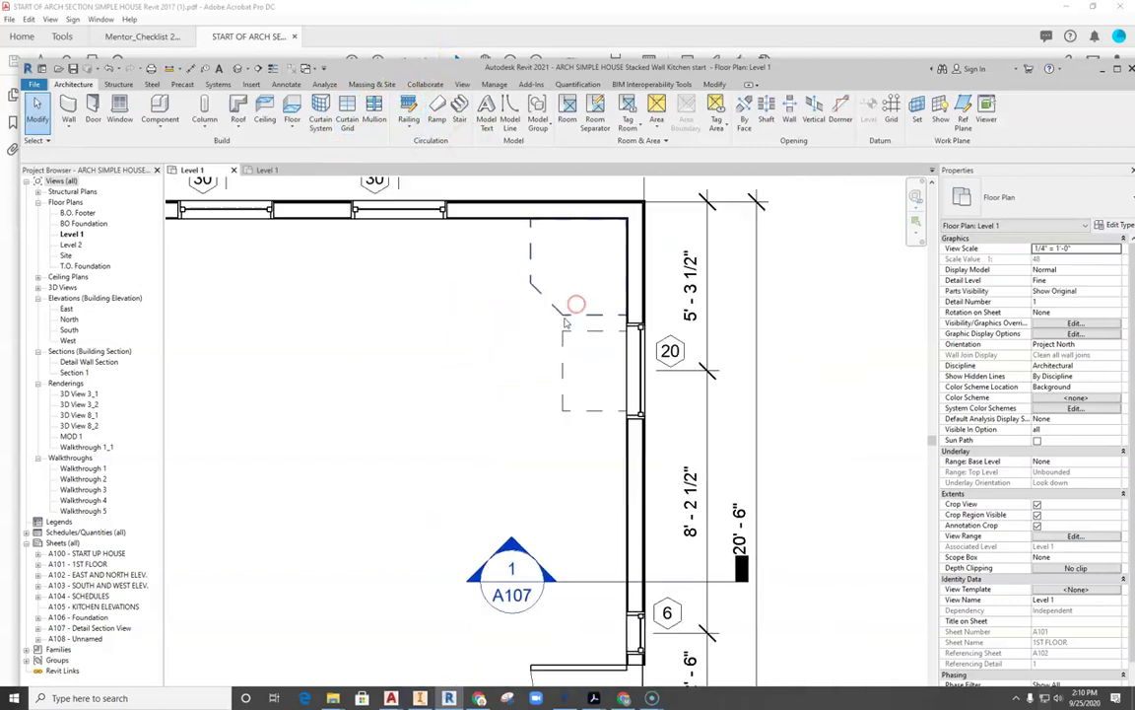
middle_drag(522, 357, 540, 331)
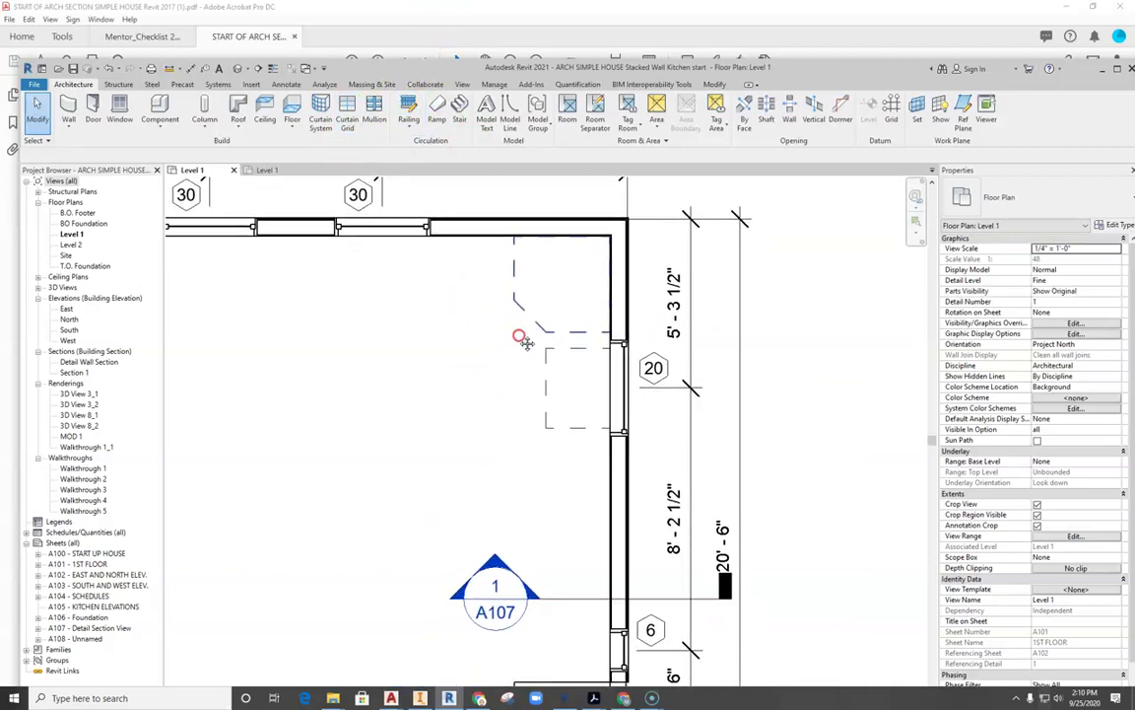
click(462, 85)
click(391, 129)
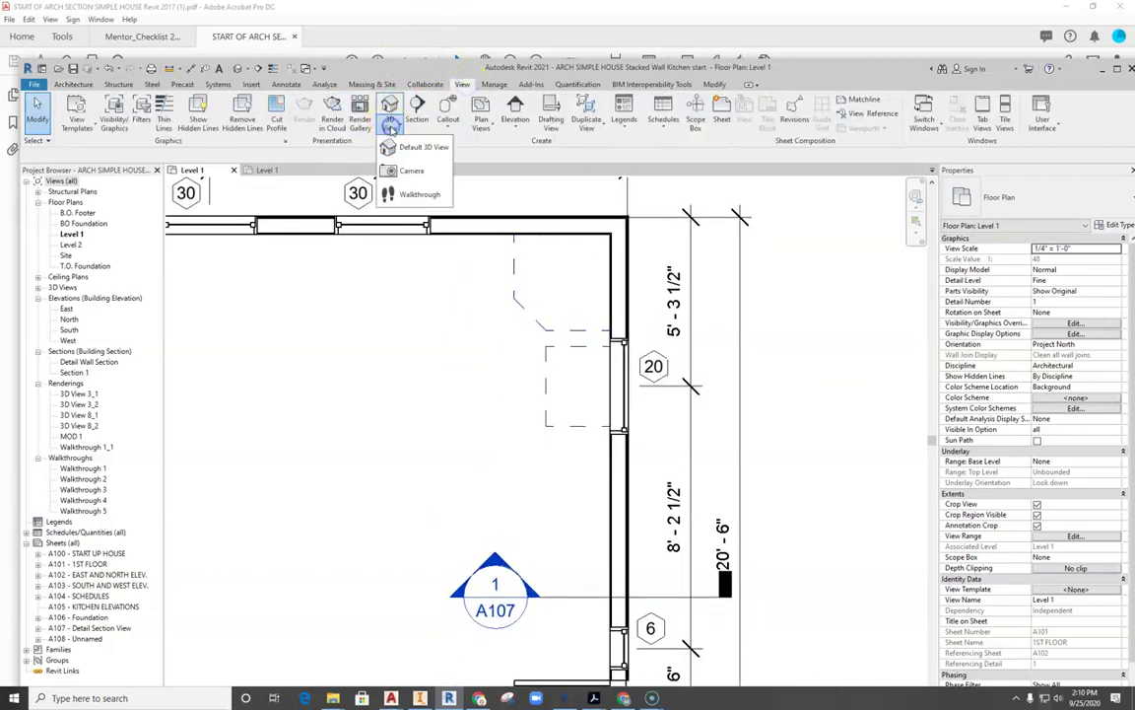
click(409, 174)
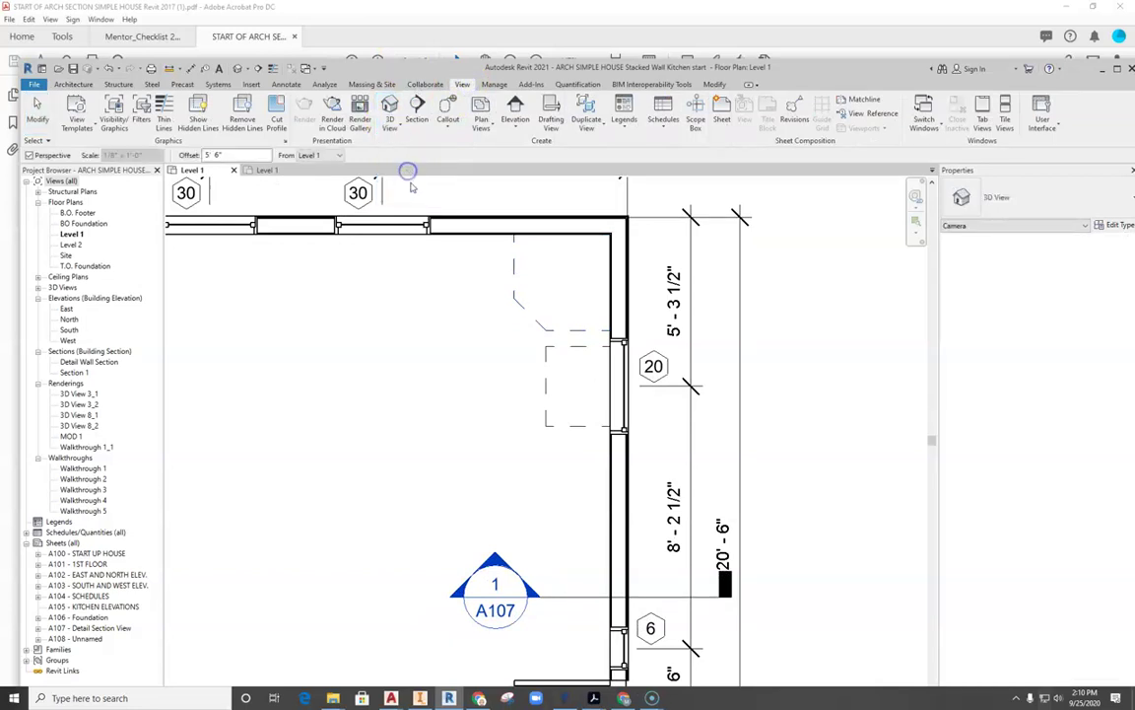
scroll(299, 524, down, 2)
middle_drag(299, 524, 406, 452)
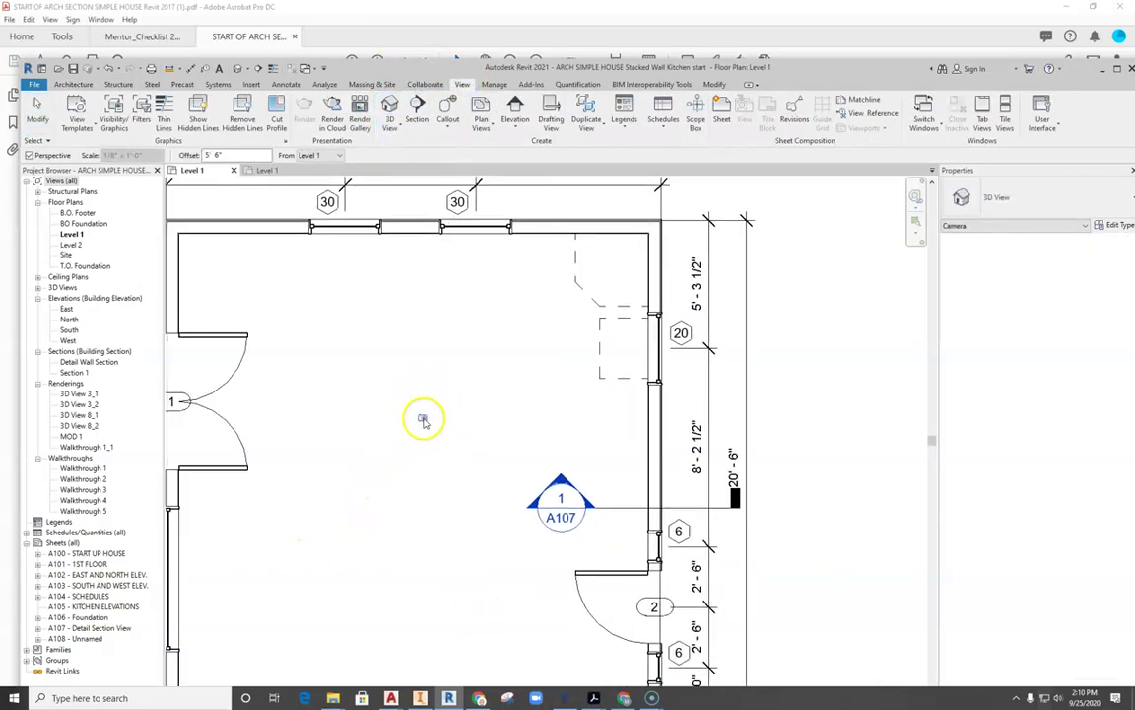
click(392, 129)
click(408, 170)
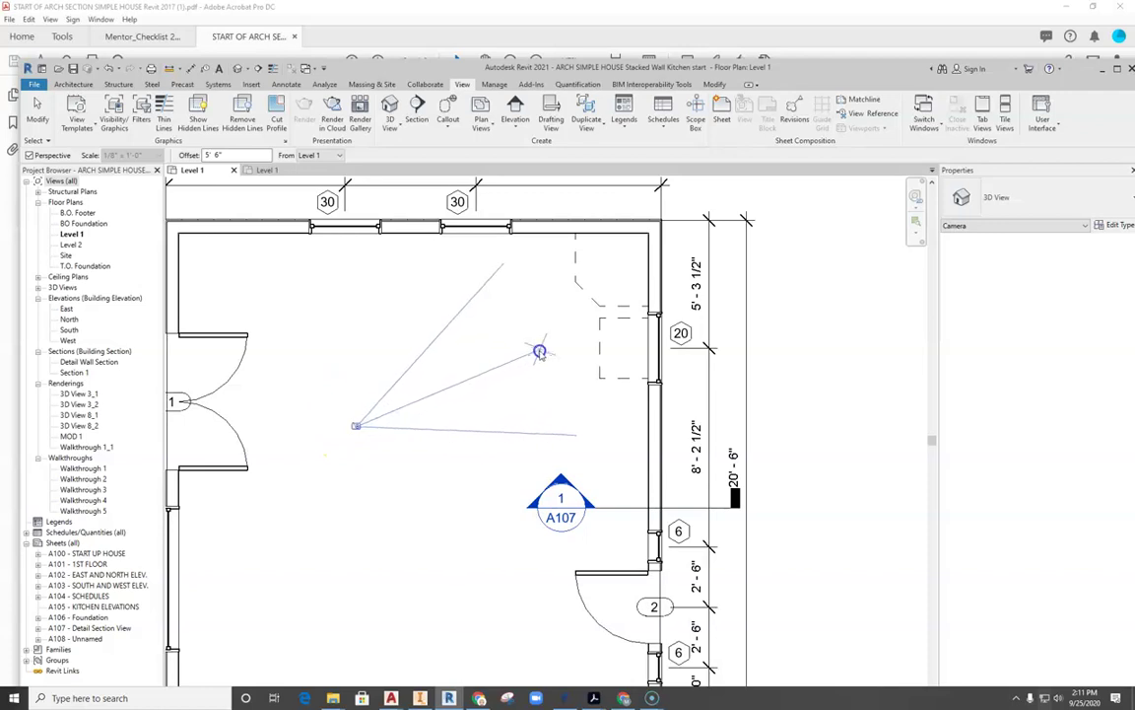
click(770, 205)
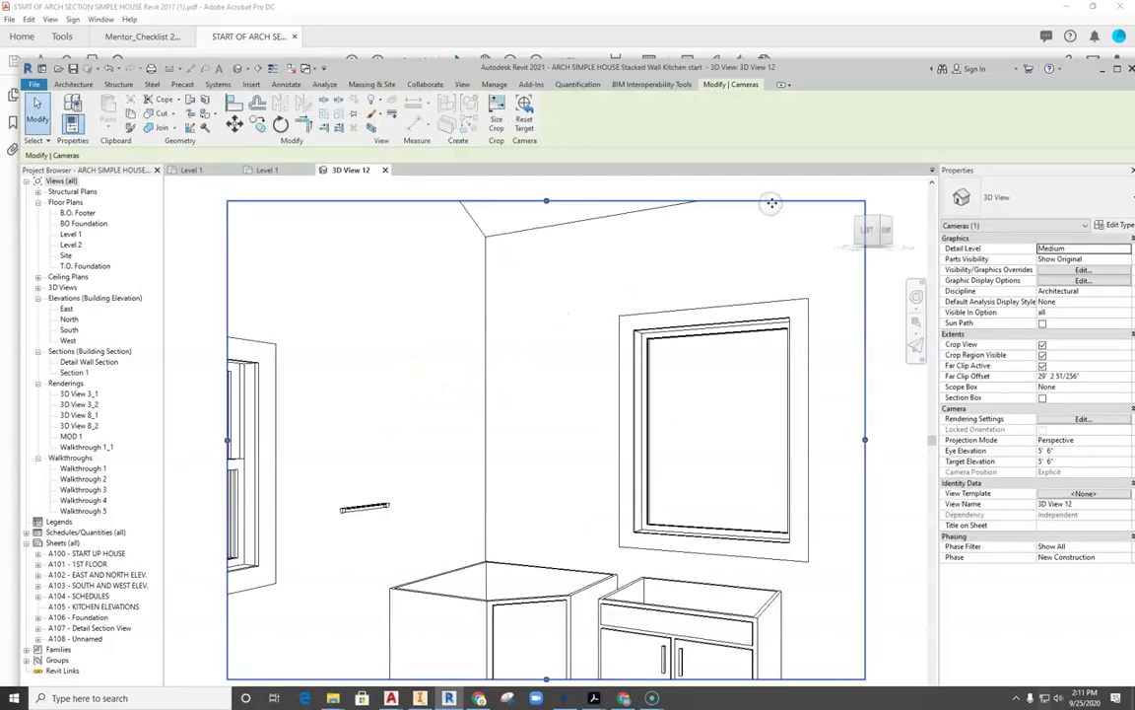
- Tilt the 3D camera view down until both base cabinets show in full, and delete the under-cabinet downlight floating on the north wall
click(916, 293)
drag(558, 441, 570, 534)
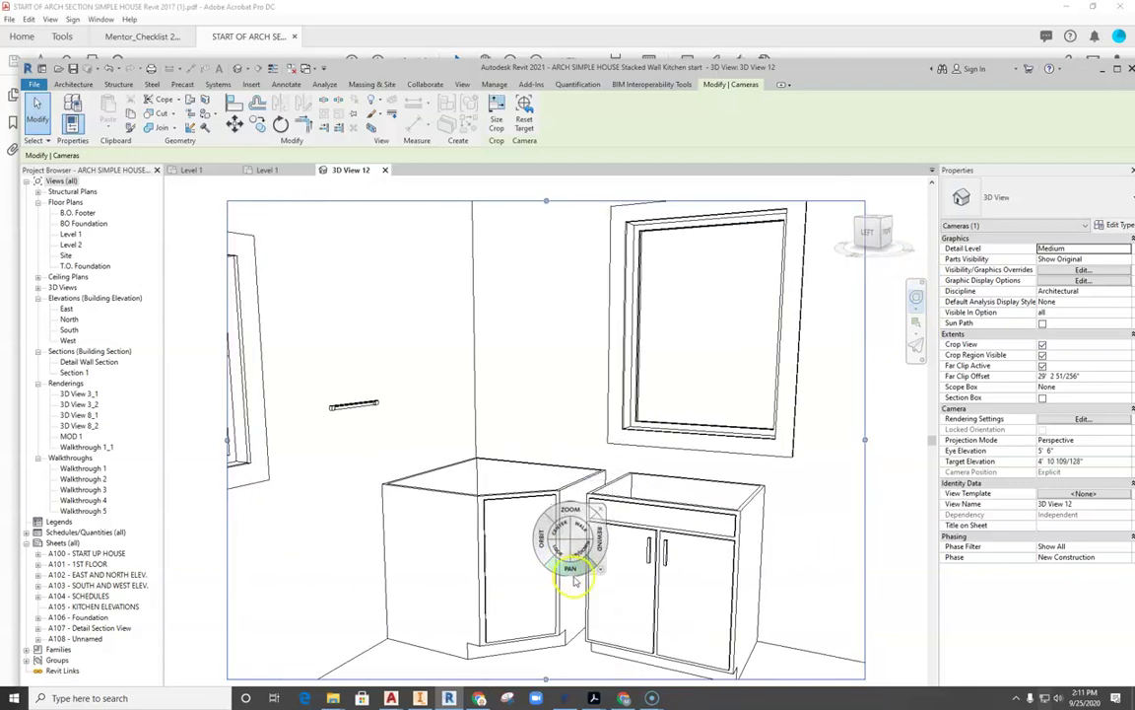
key(Escape)
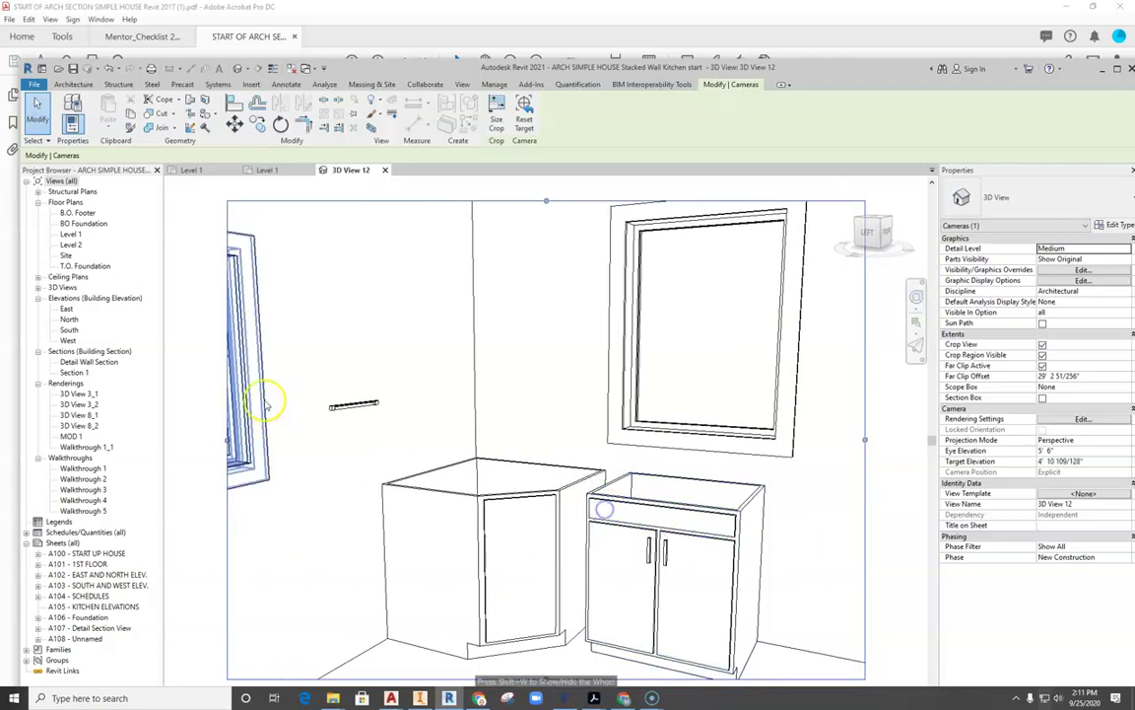
click(355, 405)
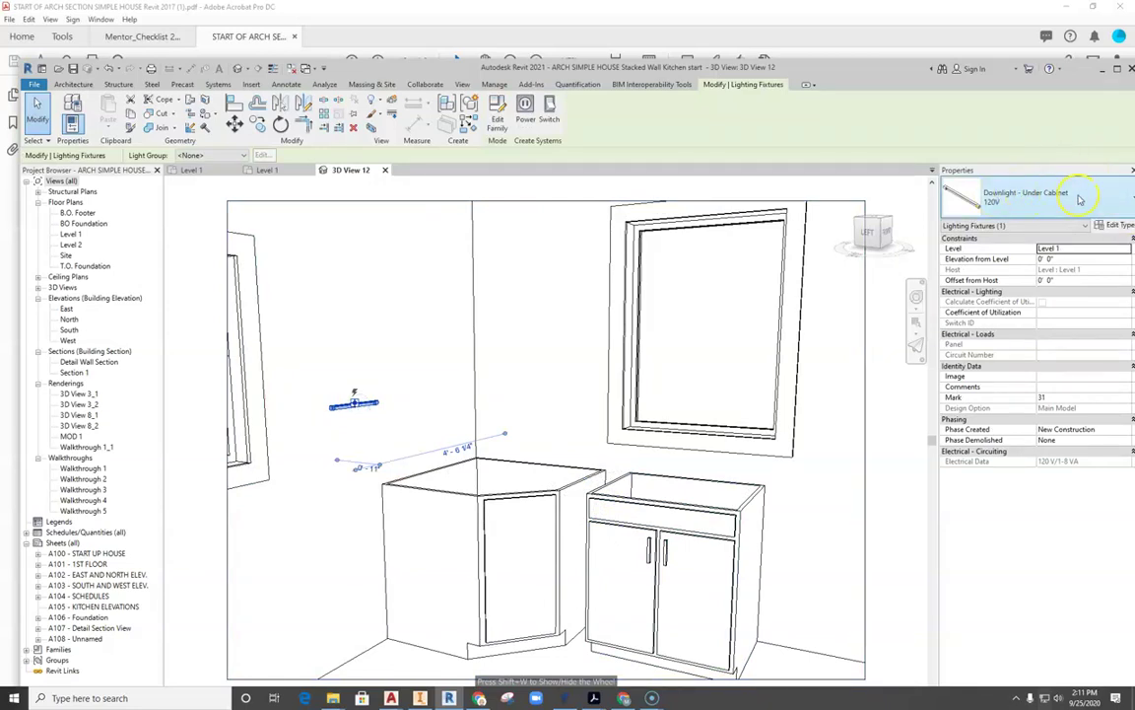
click(355, 446)
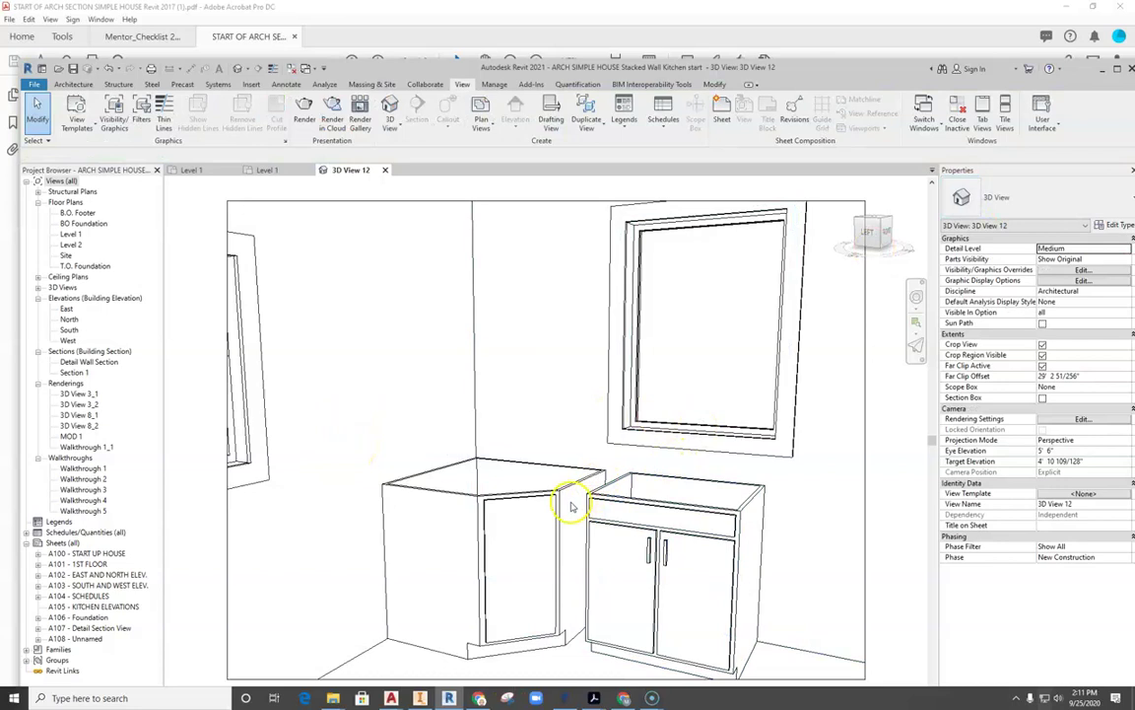
- Return to the kitchen project's Level 1 plan and measure the gap between the corner and sink base cabinets with an aligned dimension, without placing it
click(268, 171)
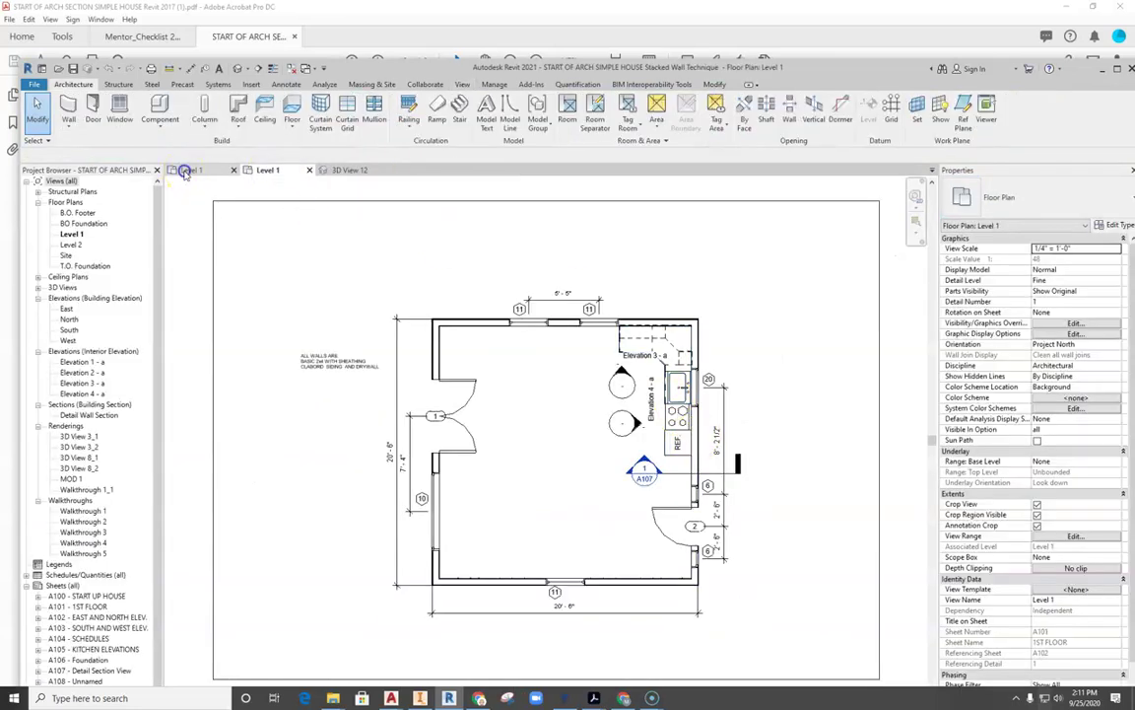
click(187, 171)
scroll(611, 306, up, 5)
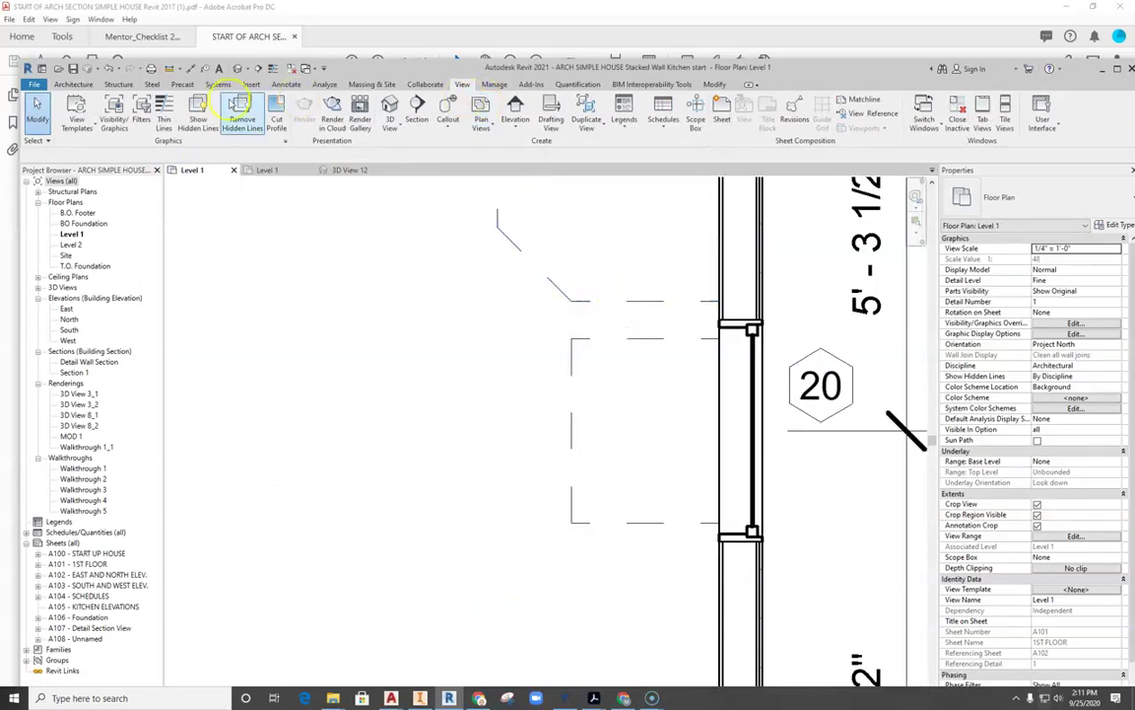
click(74, 108)
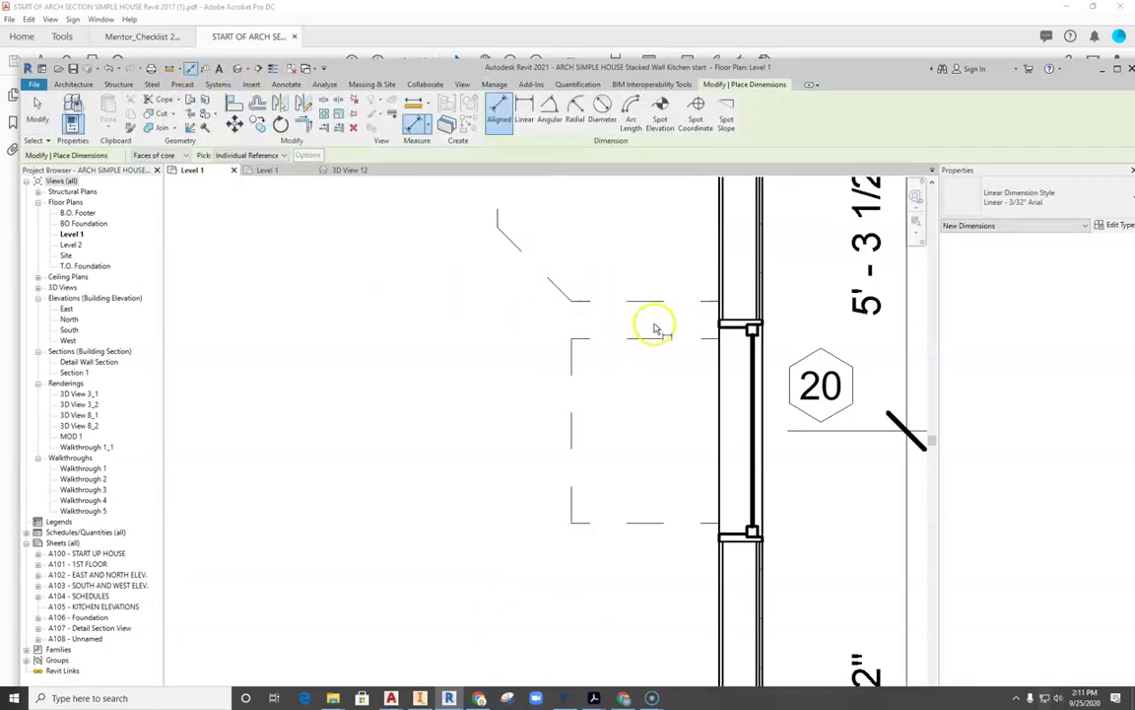
scroll(647, 323, up, 2)
click(647, 294)
click(642, 347)
scroll(602, 345, down, 2)
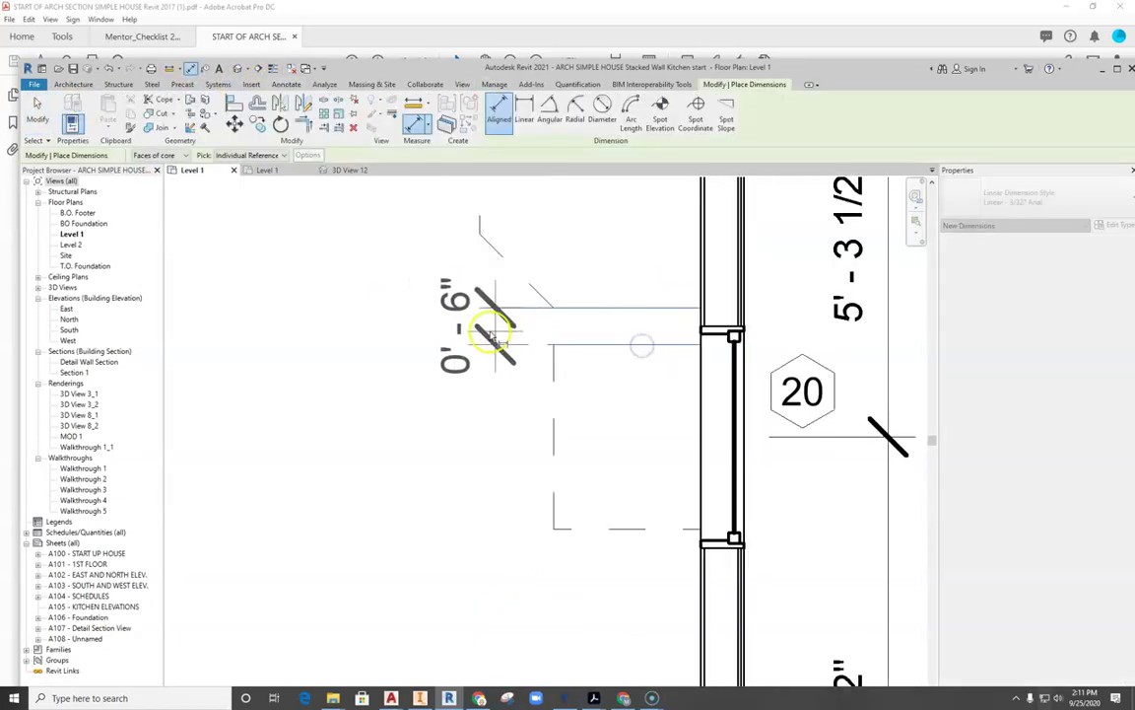
key(Escape)
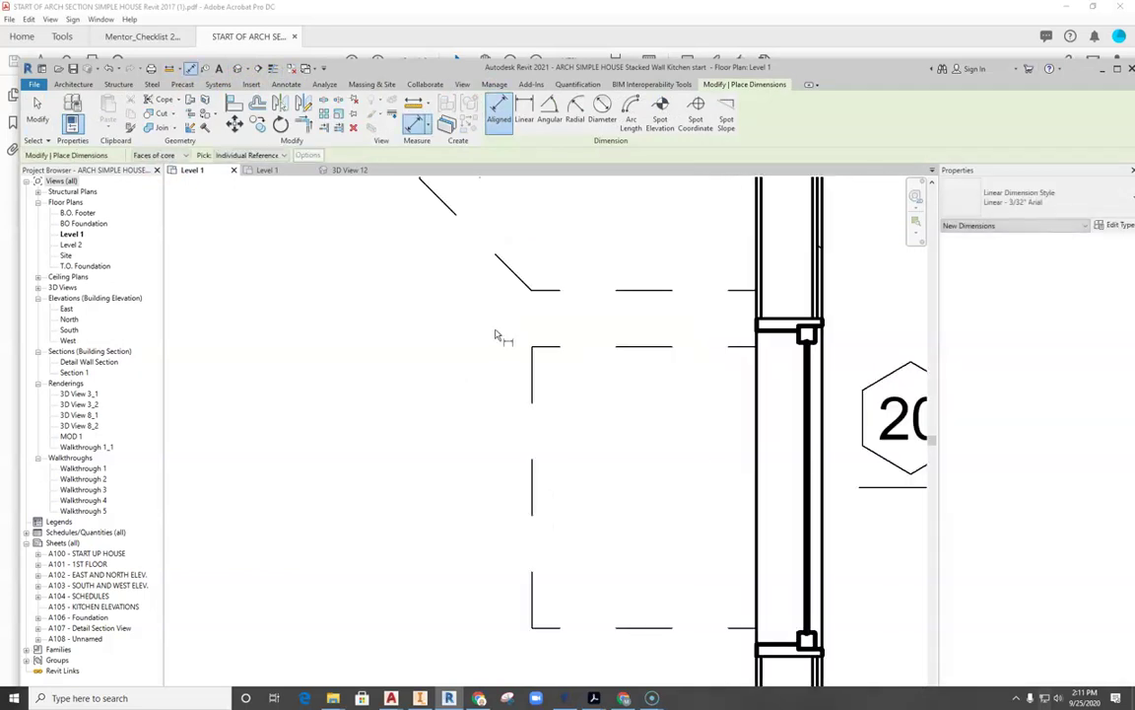
scroll(497, 335, down, 2)
middle_drag(487, 332, 503, 422)
key(Escape)
- Start placing a component and select the Base Cabinet-Double Door & 2 Drawer family file from the Base Cabinets folder for loading
scroll(384, 349, down, 1)
middle_drag(424, 380, 471, 361)
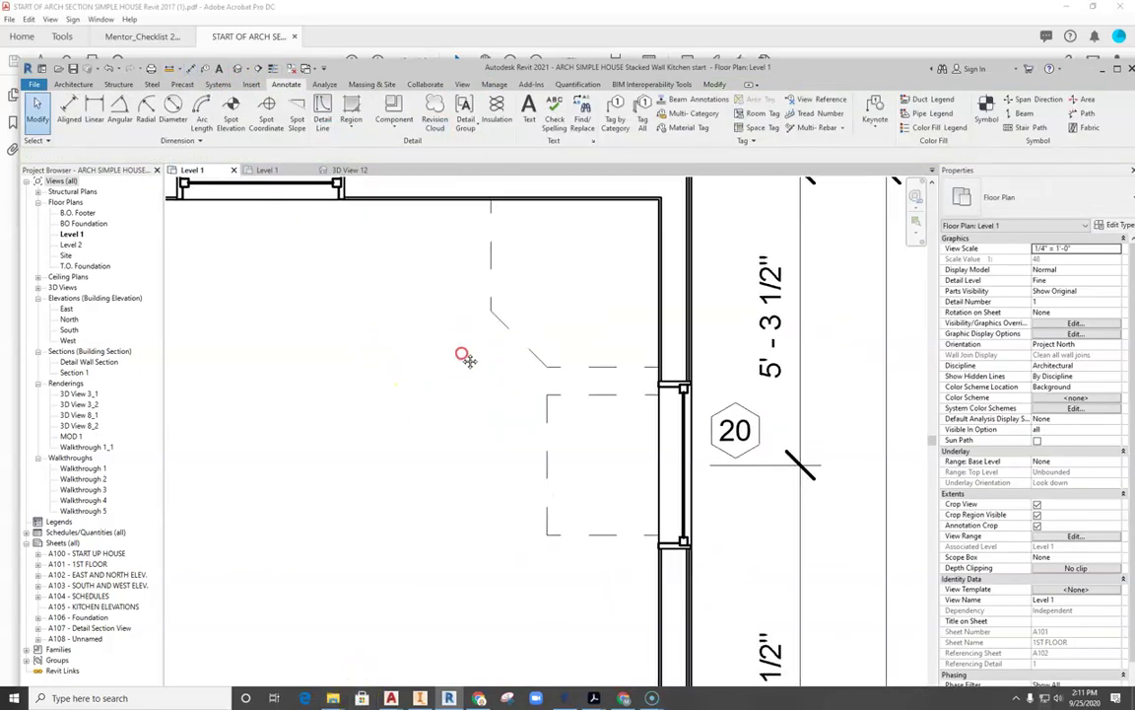
middle_drag(384, 420, 424, 450)
scroll(415, 432, down, 1)
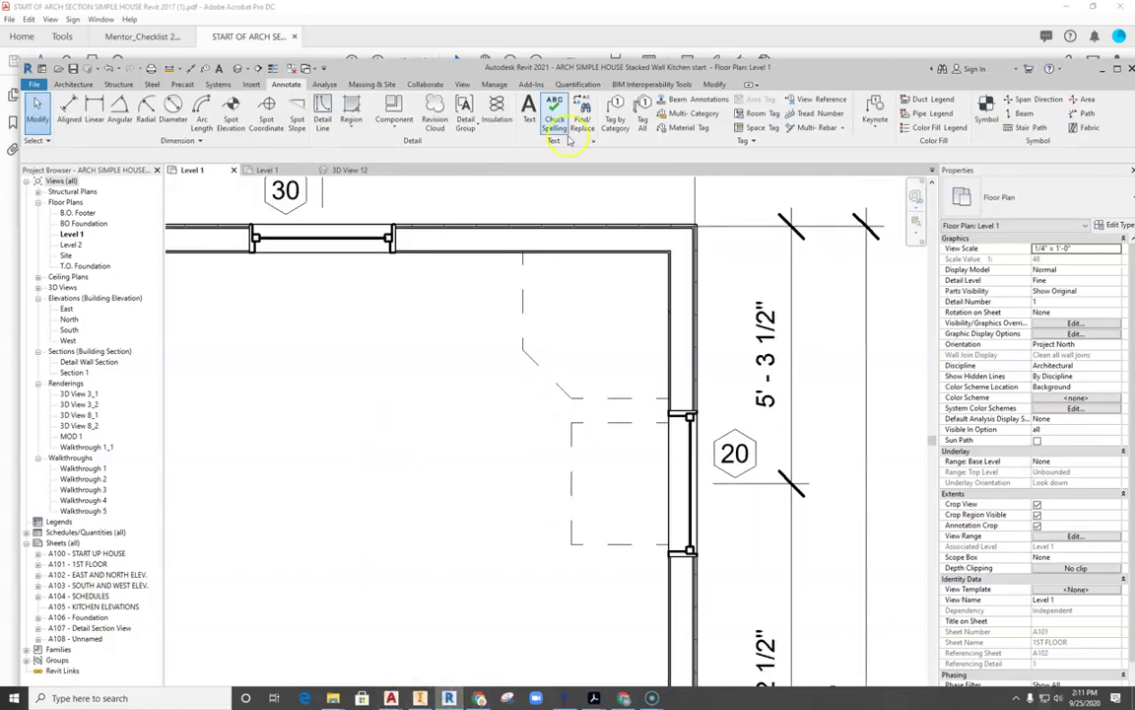
click(71, 84)
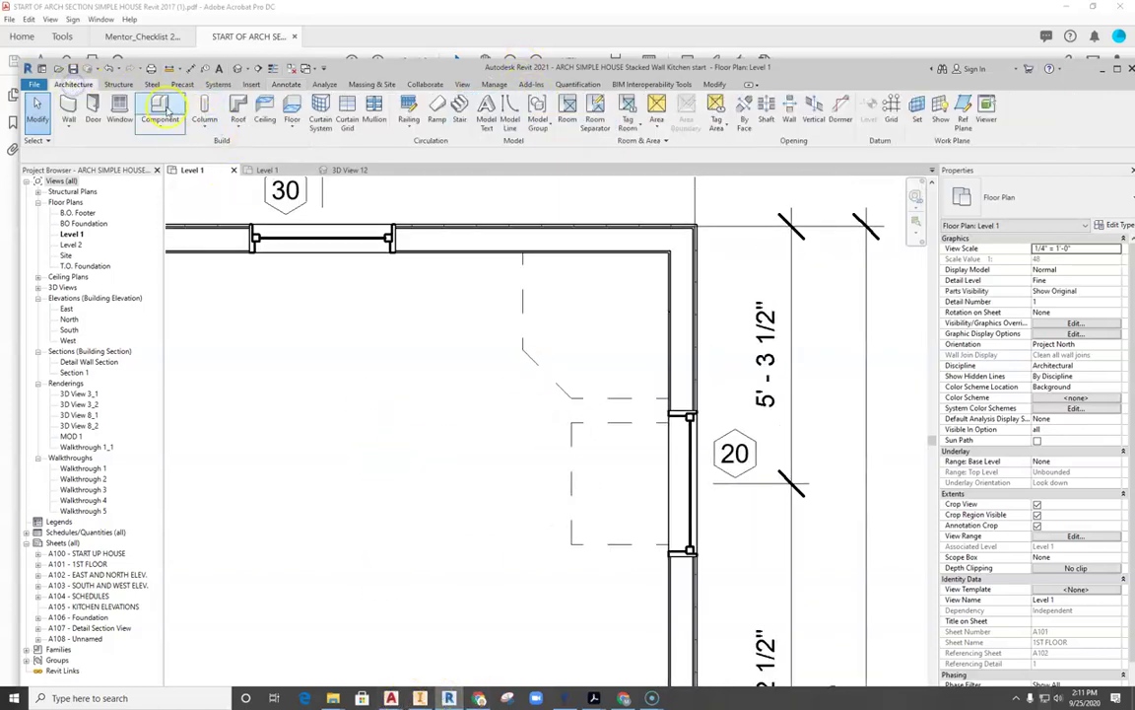
click(161, 106)
click(497, 114)
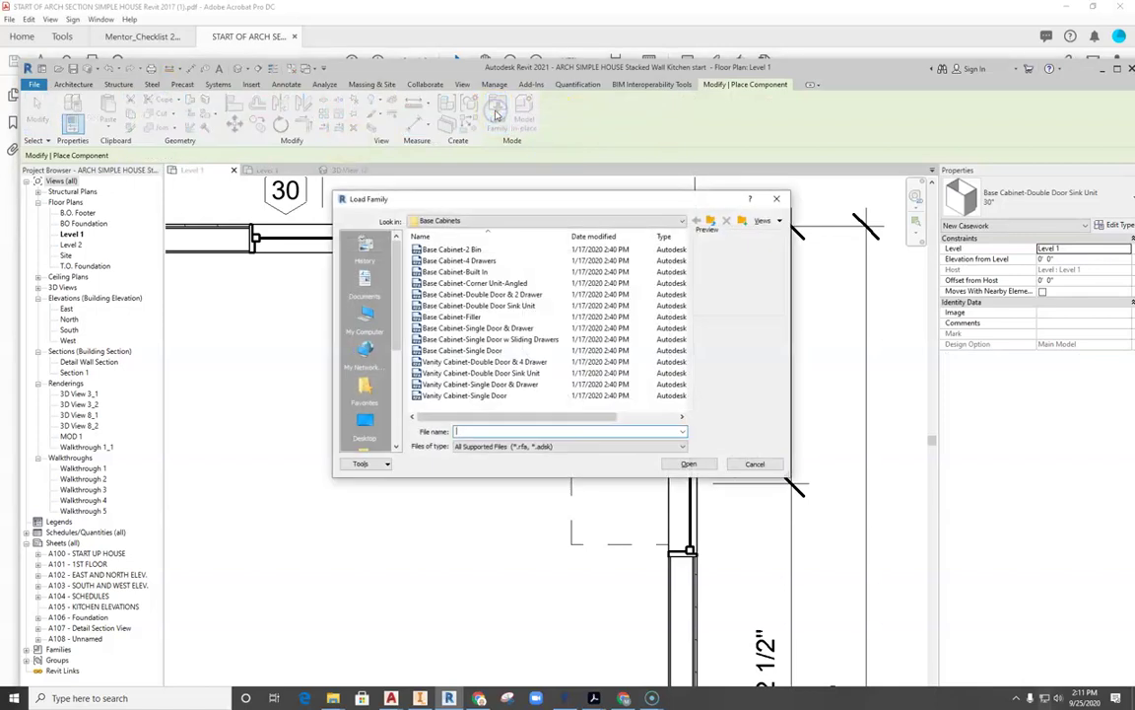
click(532, 297)
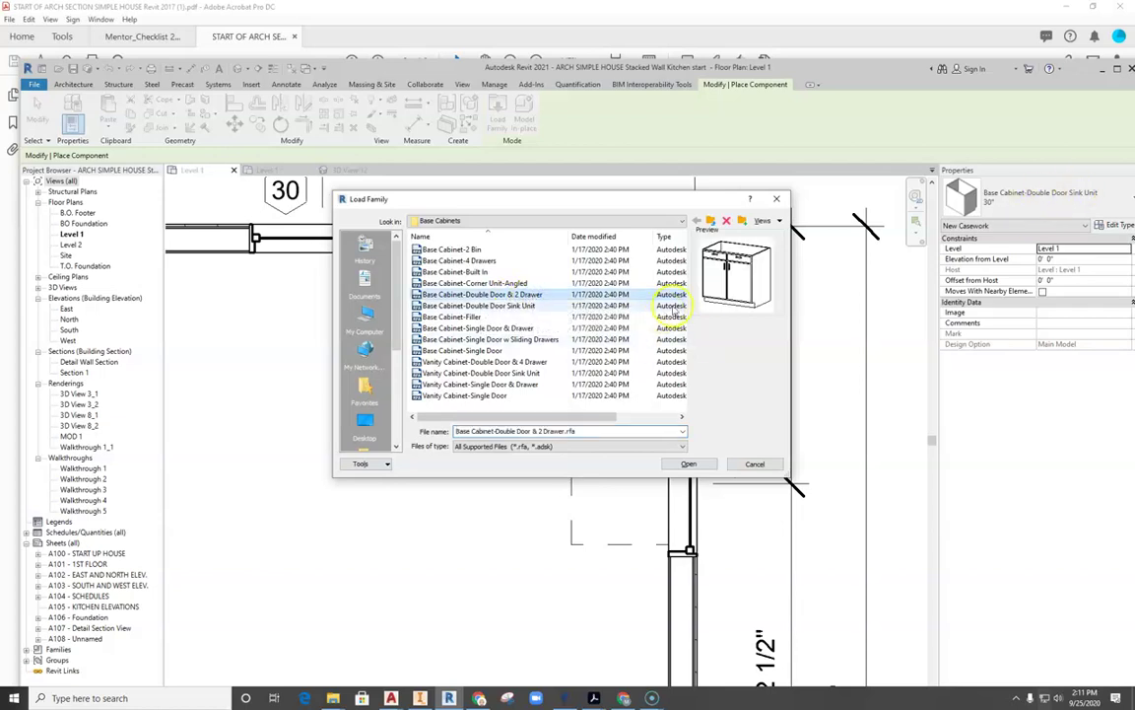
- Check the casework schedule in the Acrobat PDF, return to Revit and load the Base Cabinet-Double Door & 2 Drawer family, overwriting the existing version
click(595, 698)
click(673, 638)
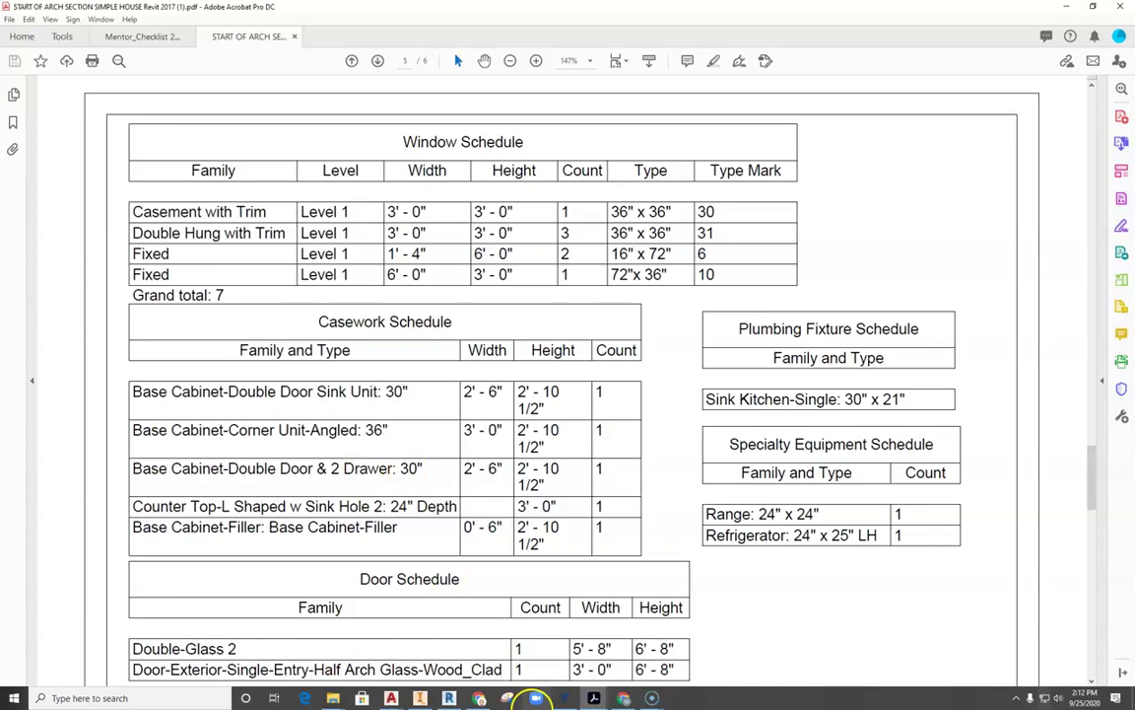
click(453, 700)
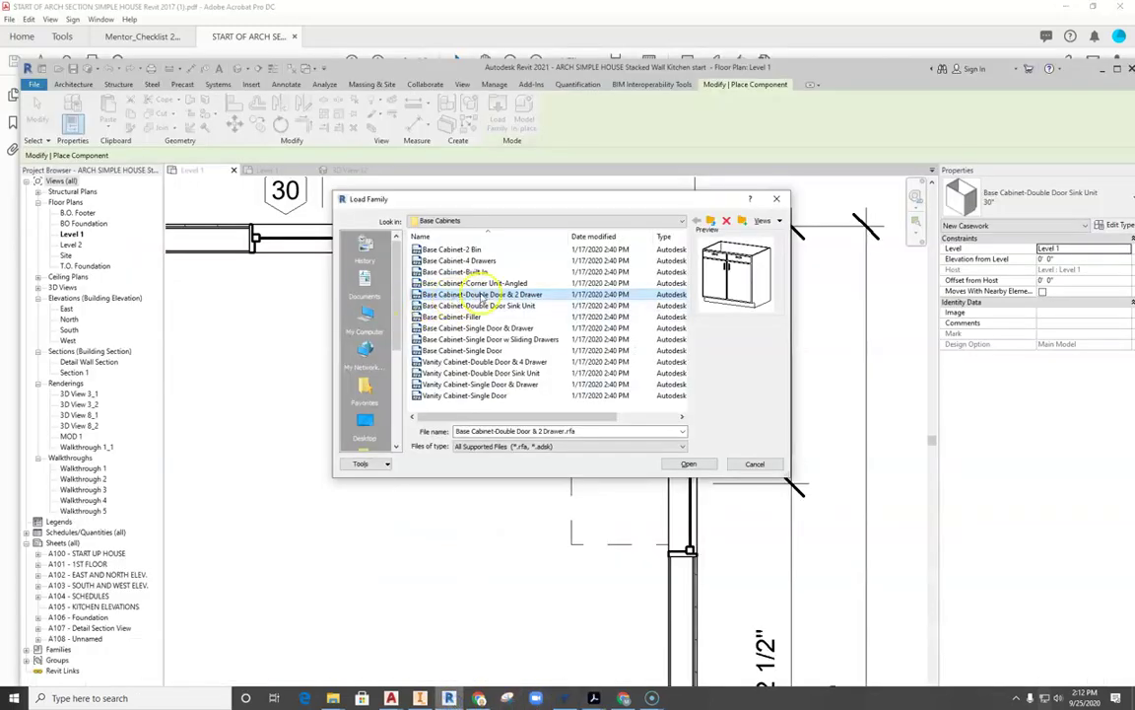
click(483, 295)
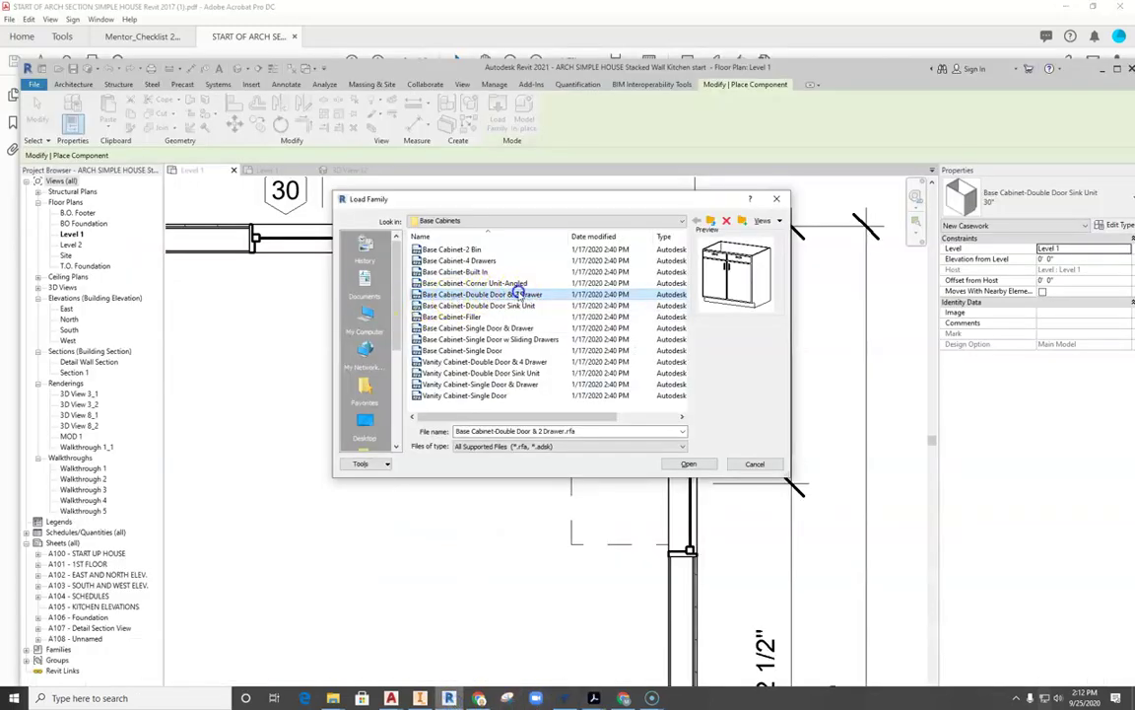
click(702, 464)
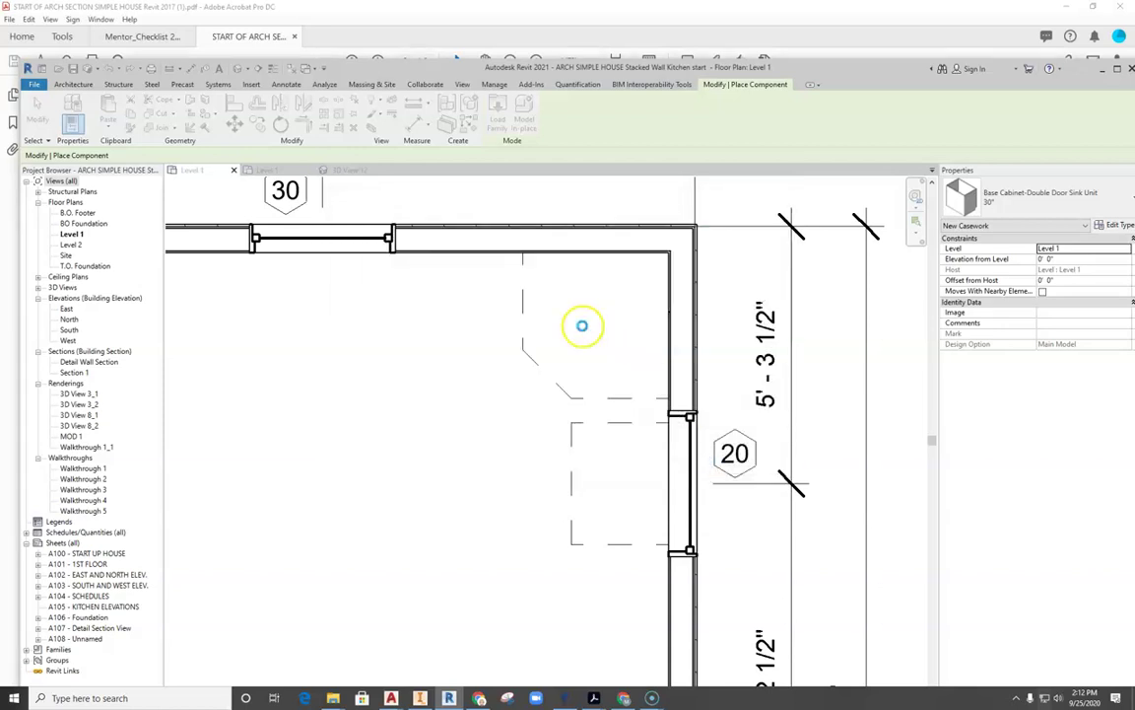
click(533, 319)
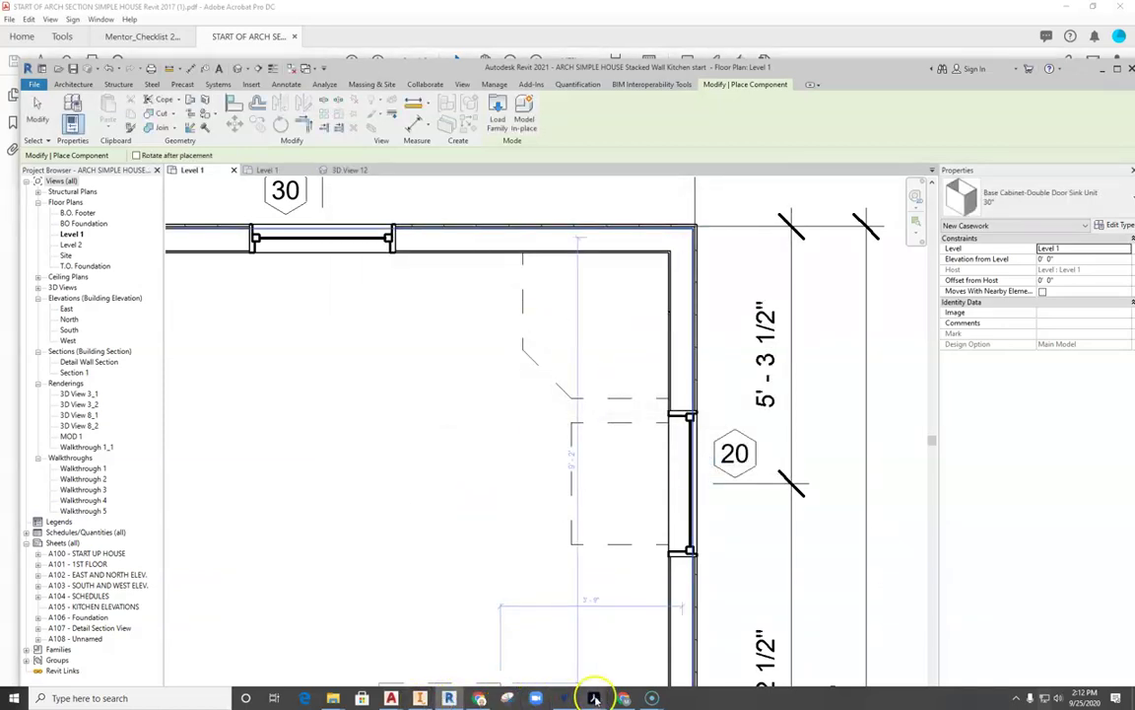
- Recheck the cabinet size in the PDF casework schedule, return to Revit and choose the 30" type of Base Cabinet-Double Door & 2 Drawer
mouse_move(593, 694)
click(614, 639)
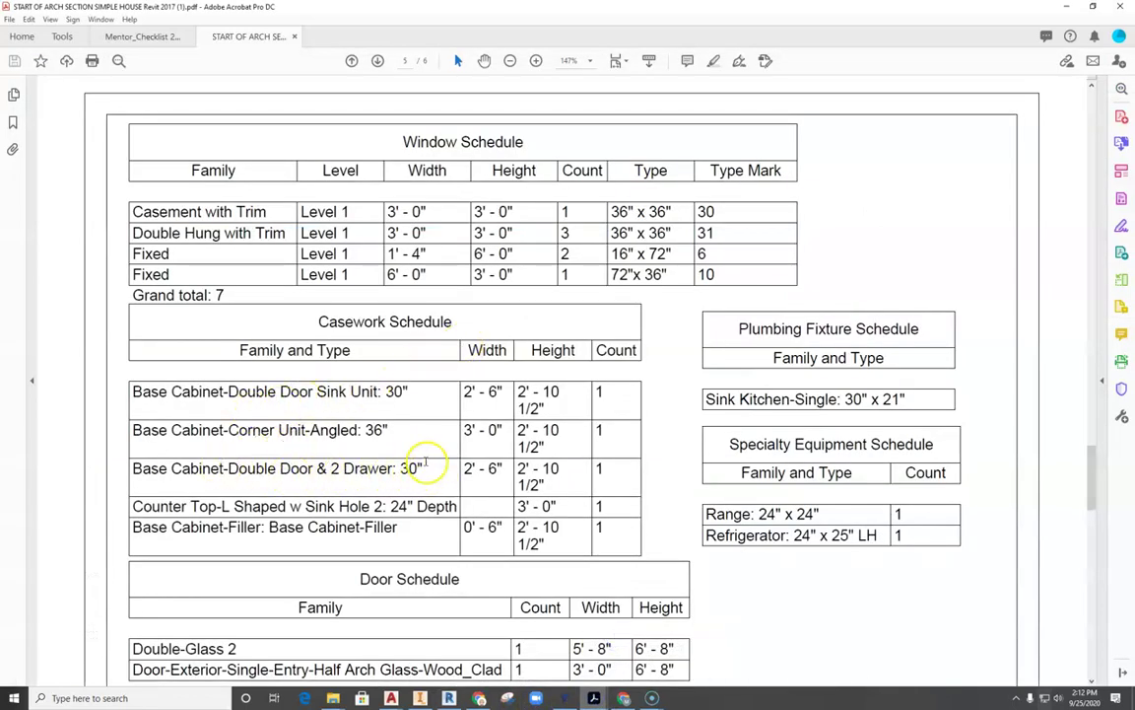
click(448, 698)
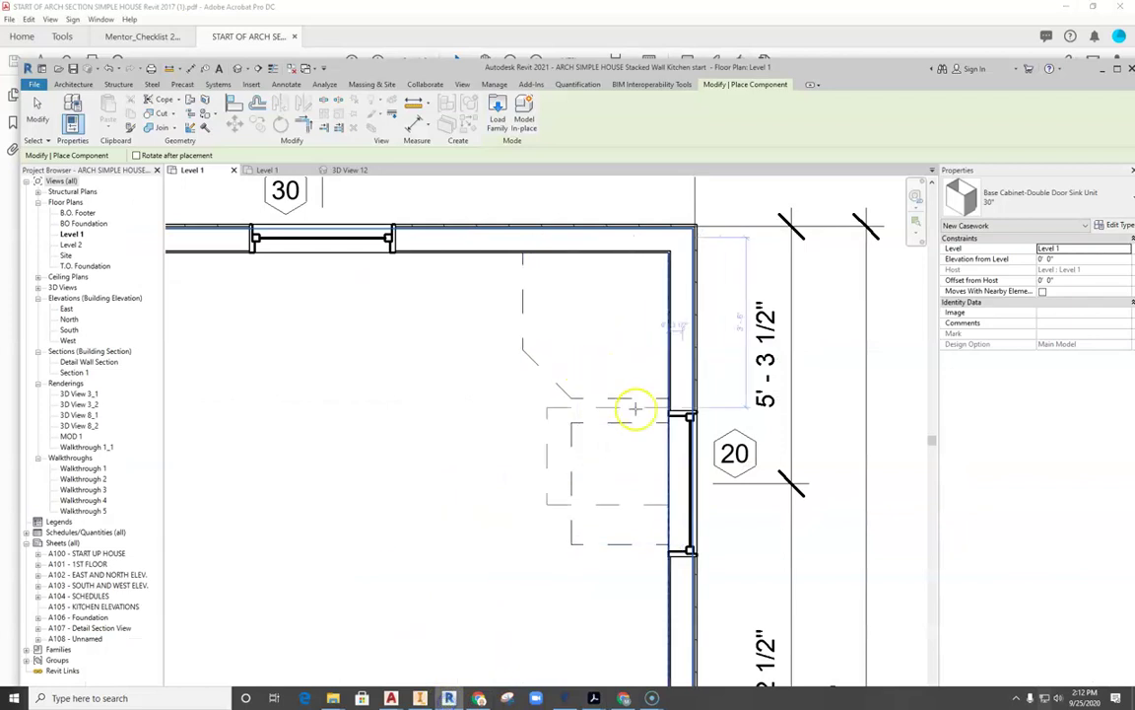
click(1010, 203)
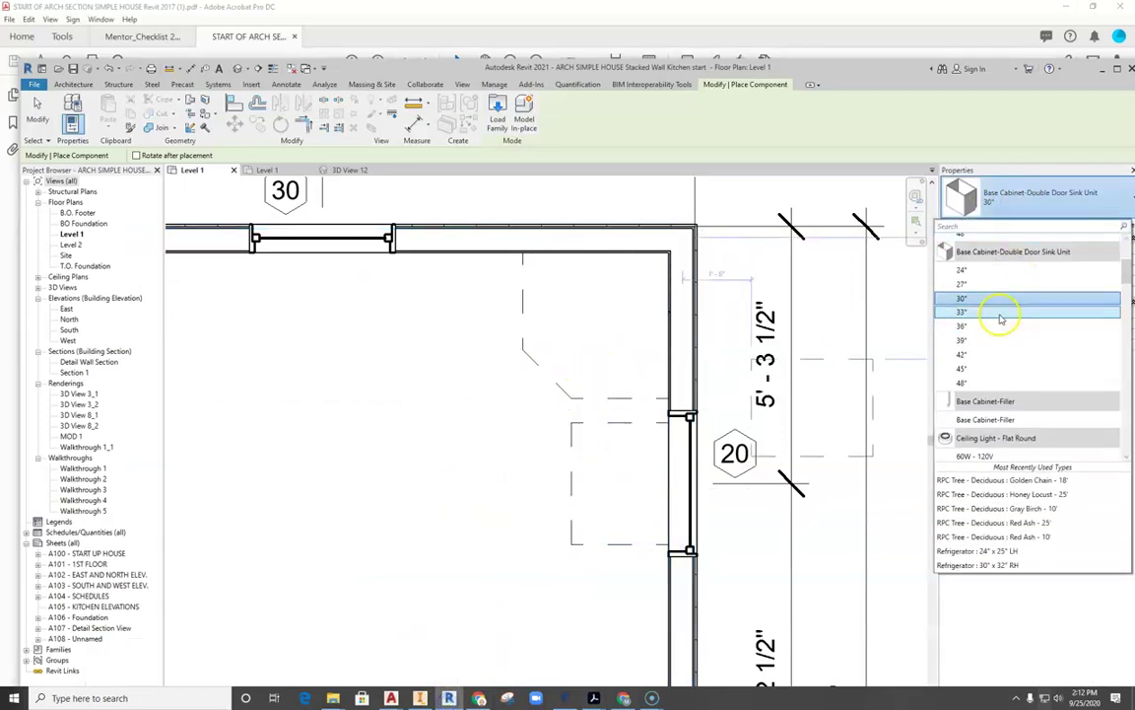
scroll(990, 380, down, 1)
scroll(996, 298, up, 4)
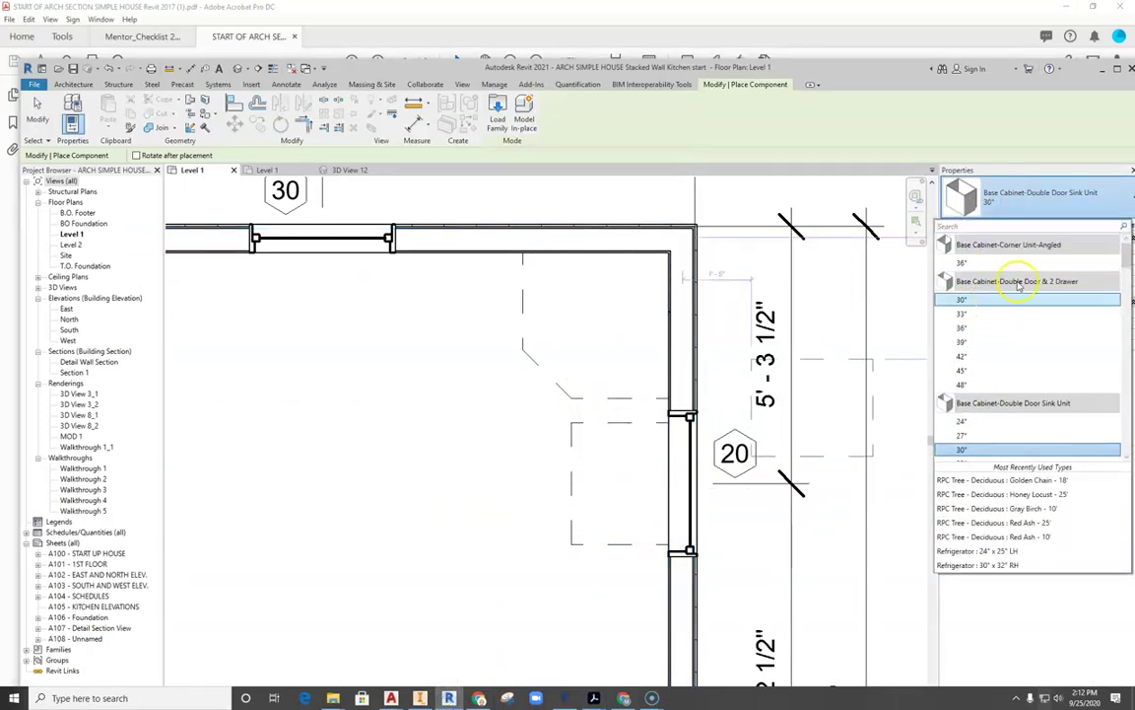
click(979, 302)
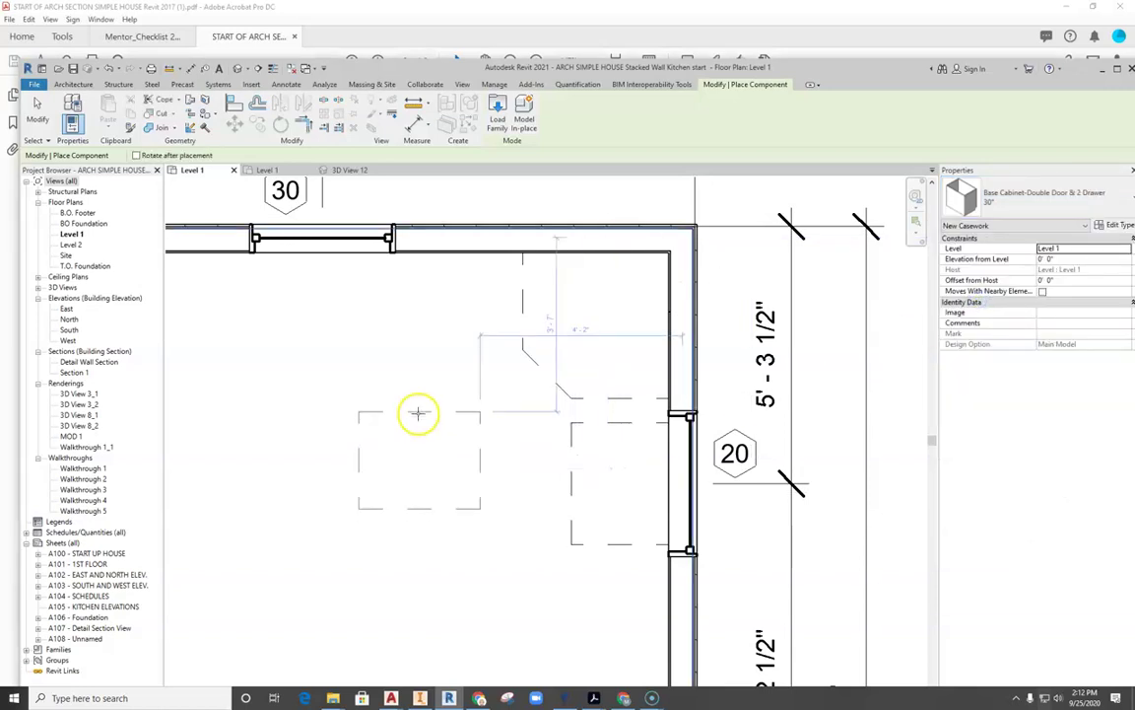
- Place the 30" double-door, two-drawer cabinet against the north wall, flush with the corner unit's west side, and end placement
scroll(441, 305, up, 3)
scroll(441, 305, up, 1)
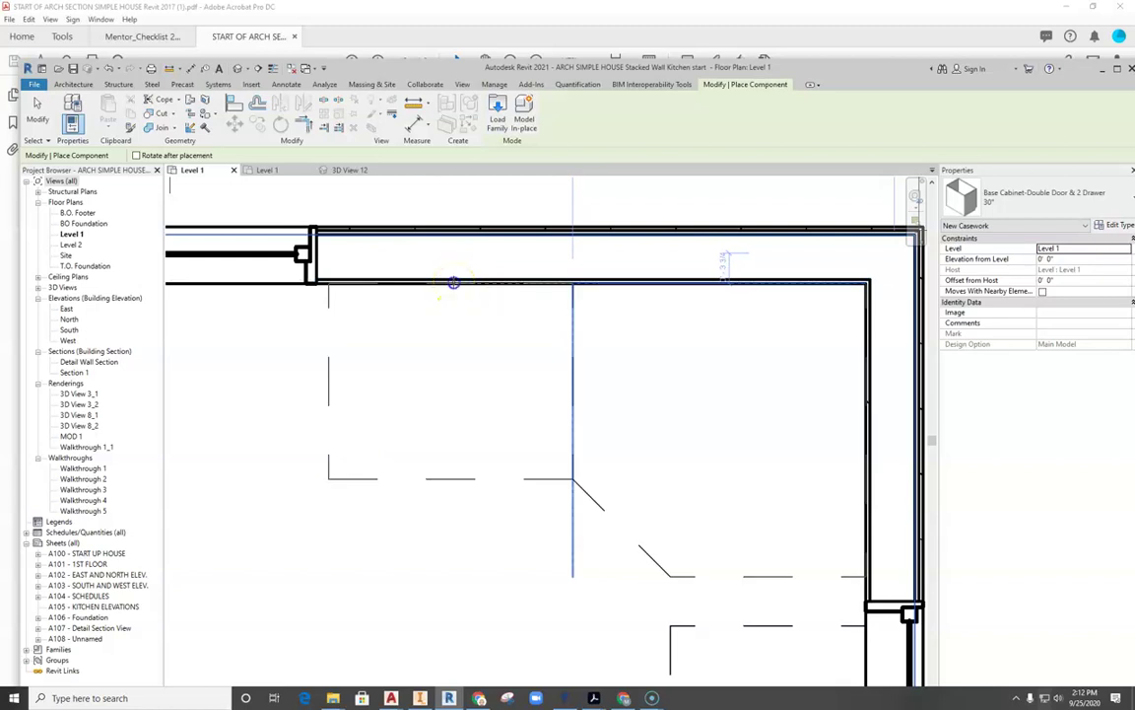
scroll(458, 305, down, 3)
scroll(418, 532, up, 3)
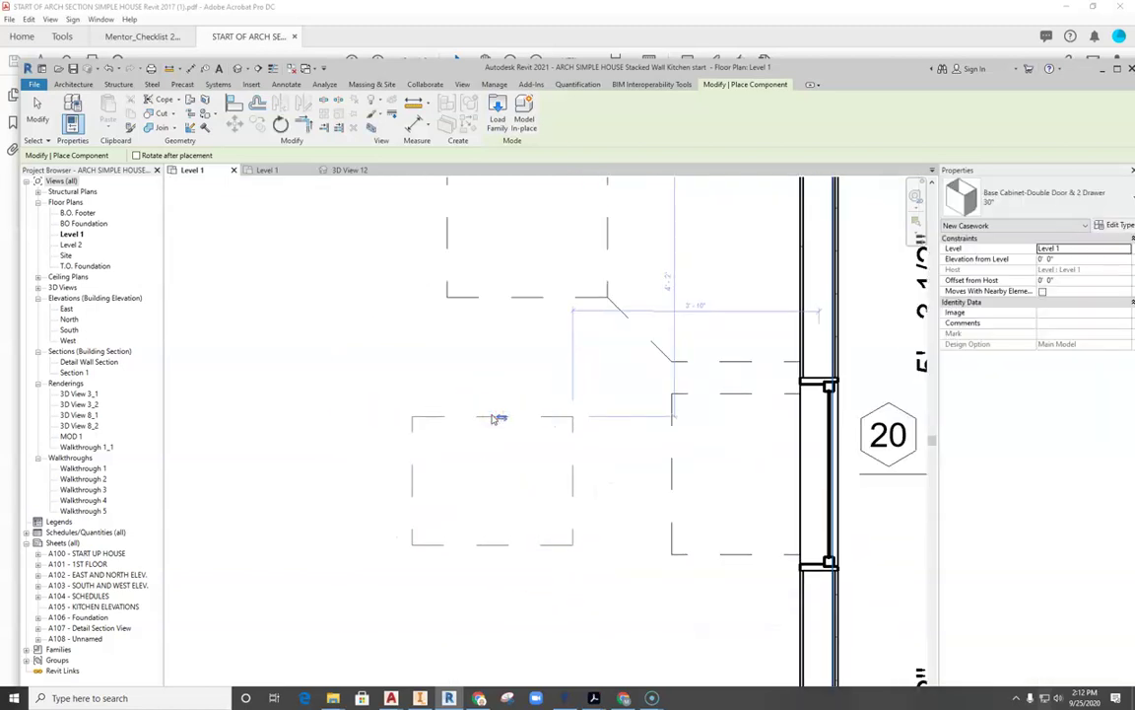
key(Escape)
middle_drag(494, 421, 397, 398)
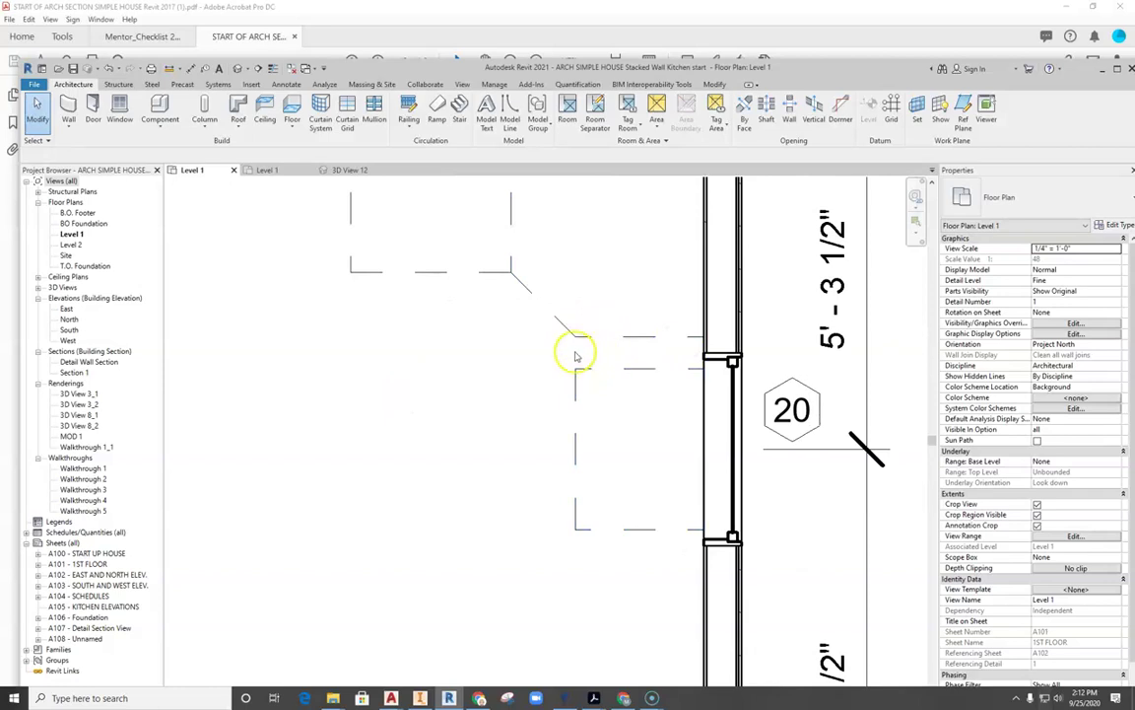
- Start another component placement and load the Base Cabinet-Filler family from the Base Cabinets folder, overwriting the existing version
click(160, 107)
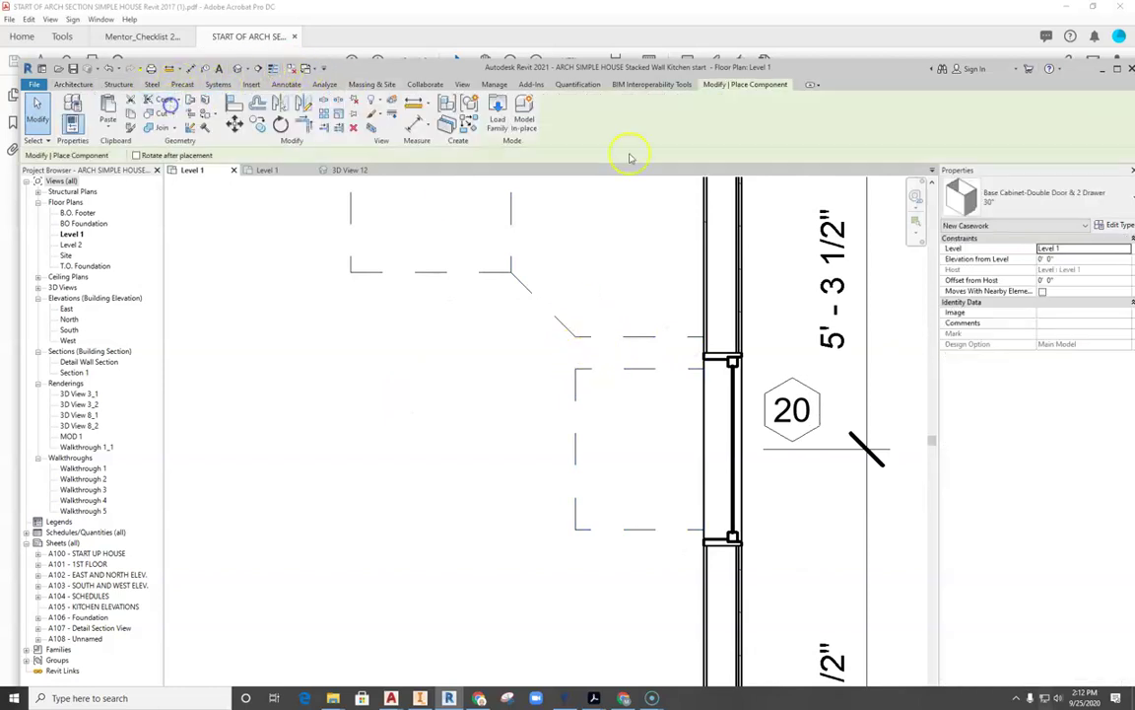
click(1077, 193)
scroll(1025, 395, down, 2)
scroll(1025, 394, down, 3)
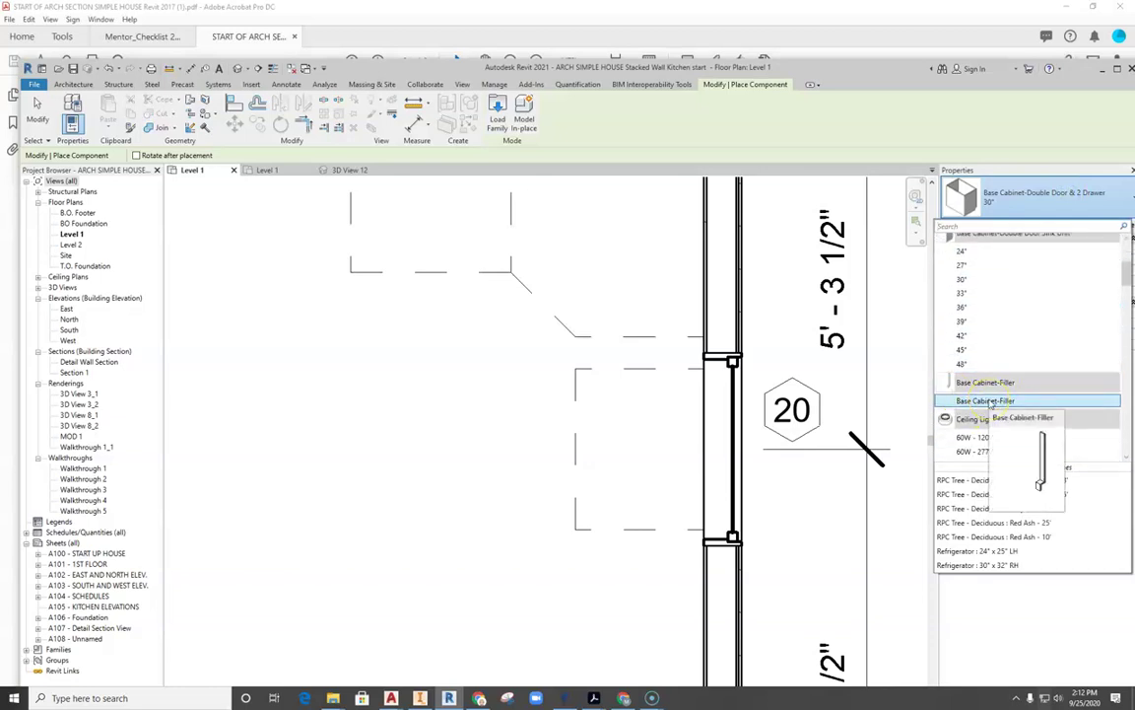
click(499, 116)
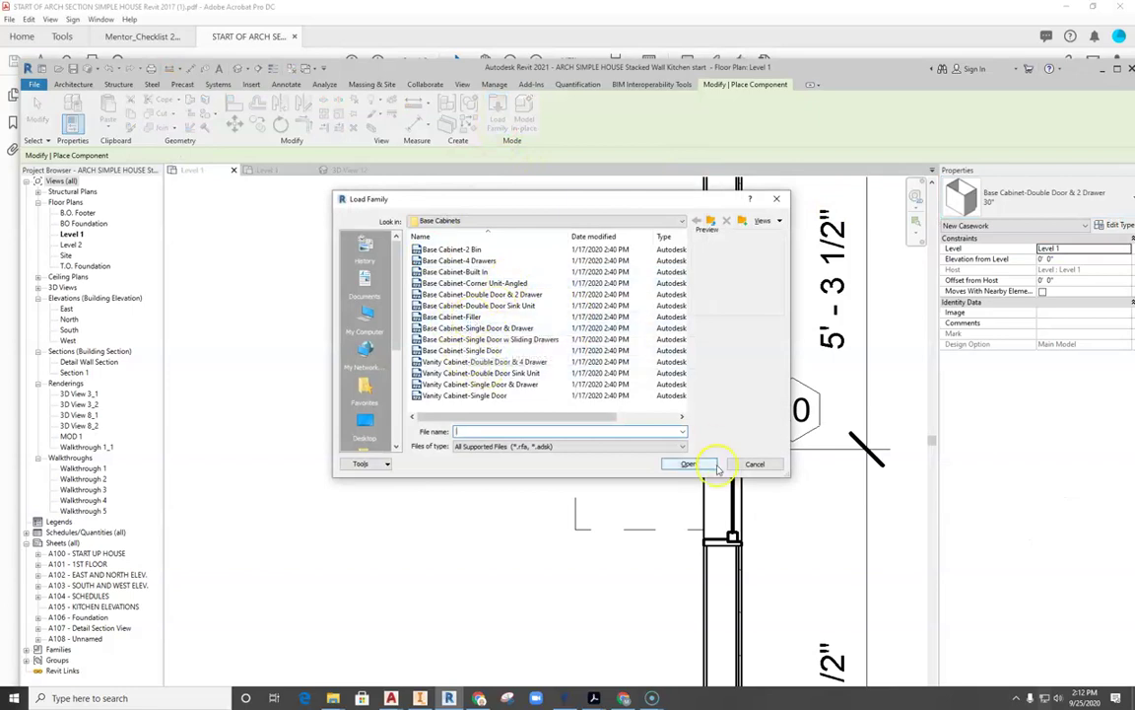
click(461, 316)
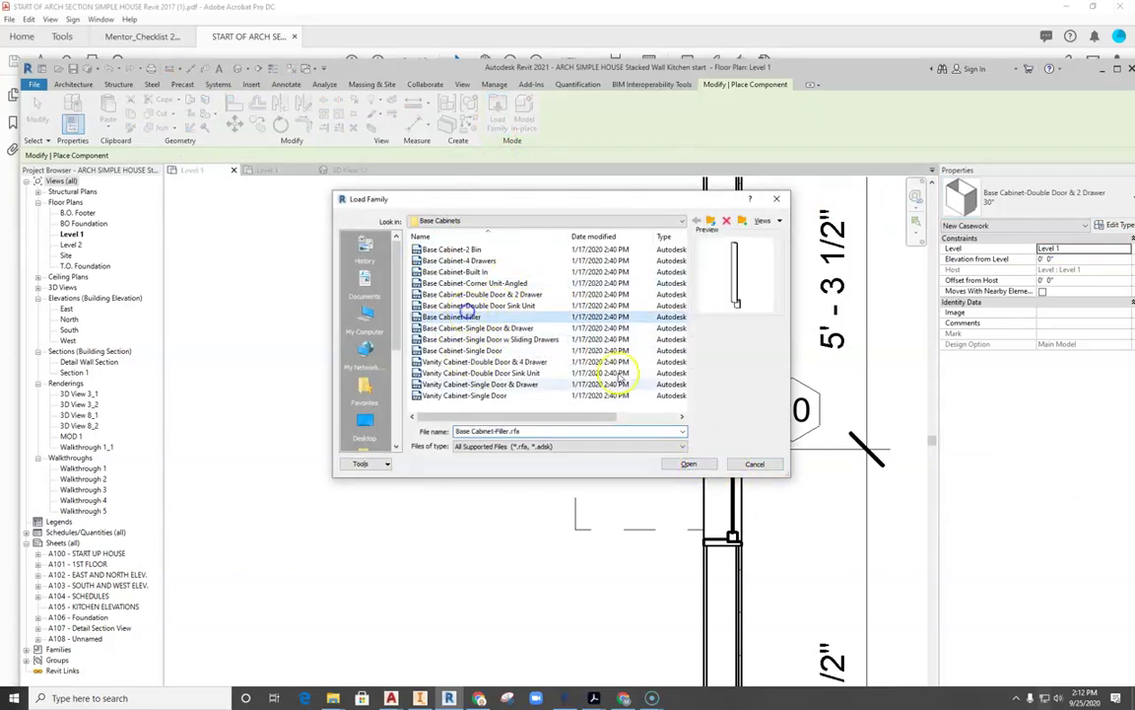
click(680, 466)
click(519, 315)
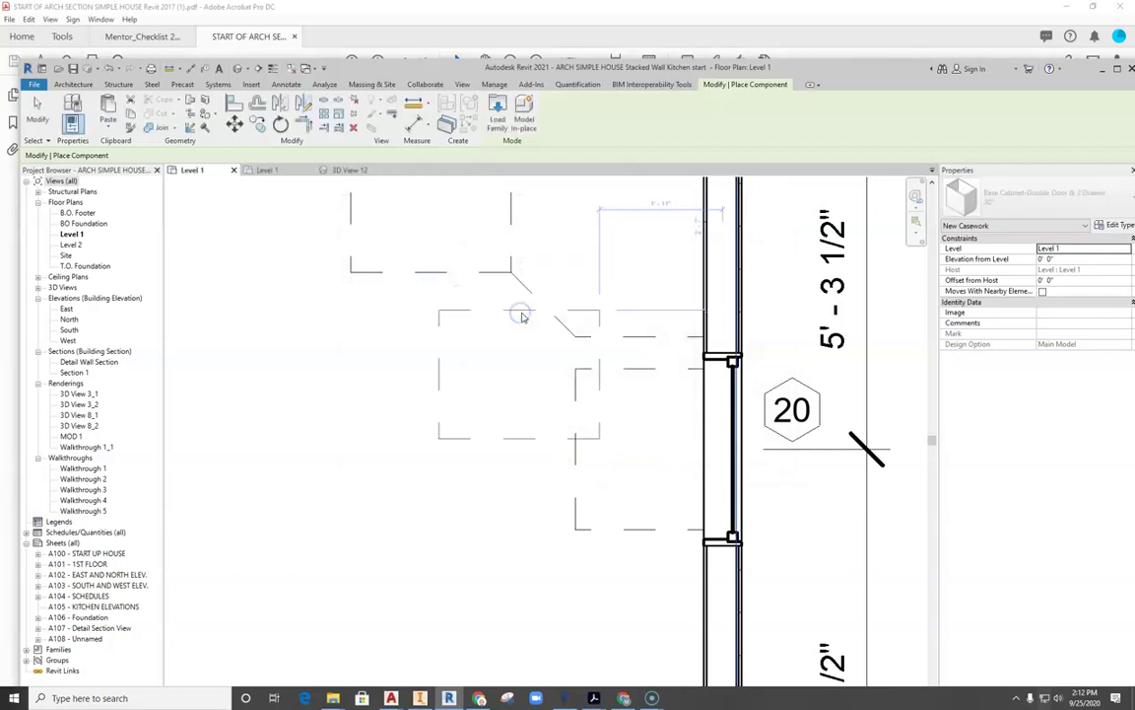
- Choose the Base Cabinet-Filler type, place it turned east-west just west of the gap between the corner unit and sink cabinet, and end placement
click(1025, 197)
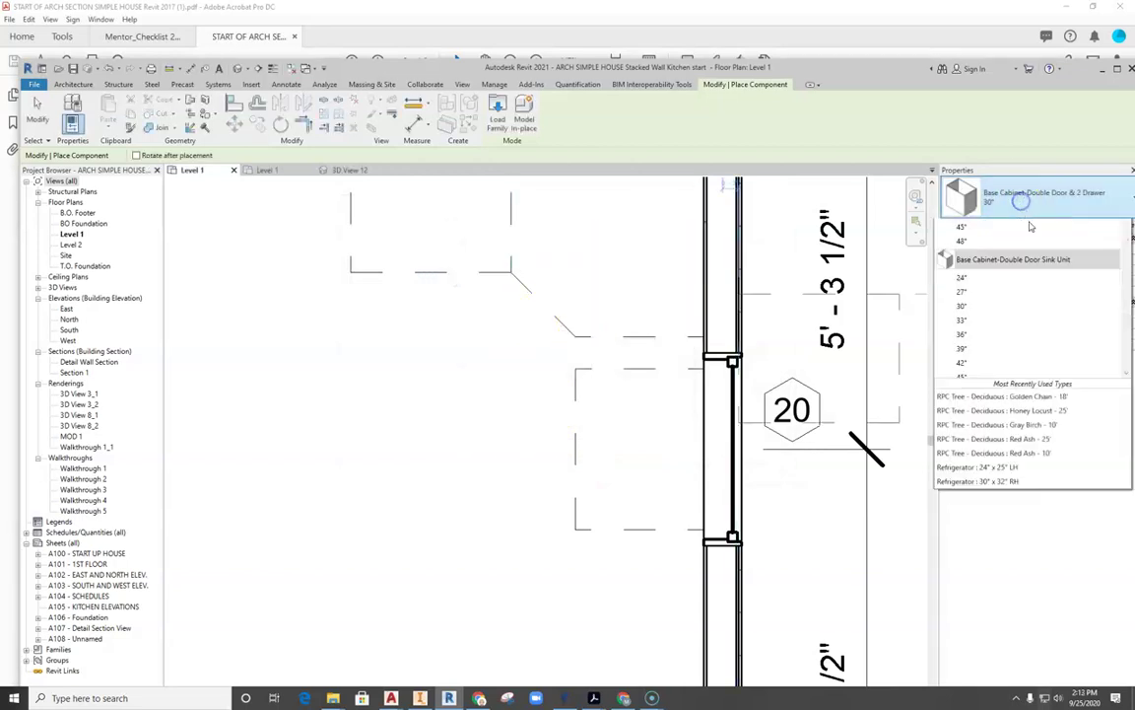
scroll(1039, 375, down, 5)
click(988, 393)
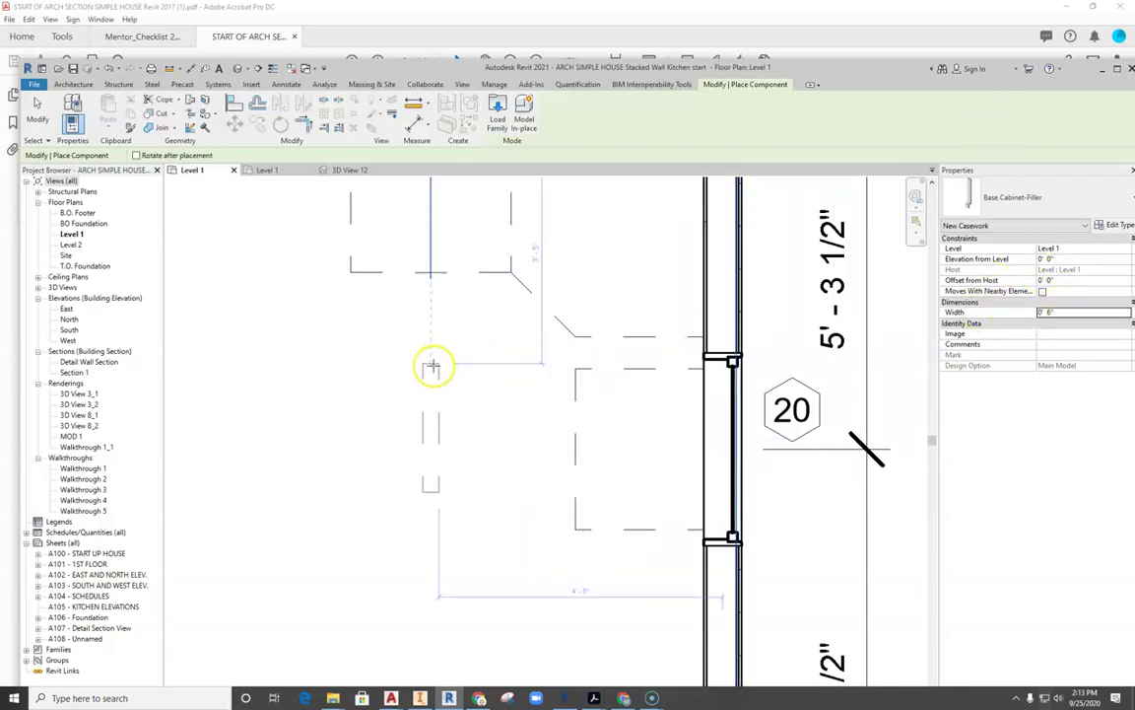
scroll(490, 350, up, 1)
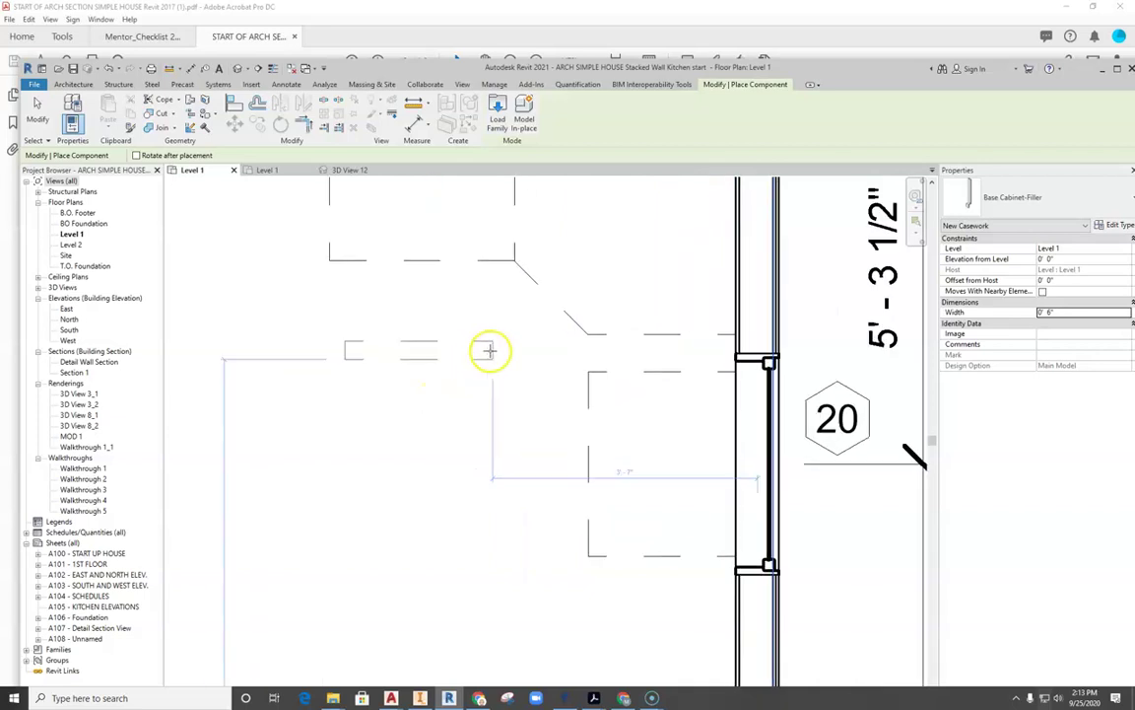
scroll(490, 349, up, 1)
click(606, 385)
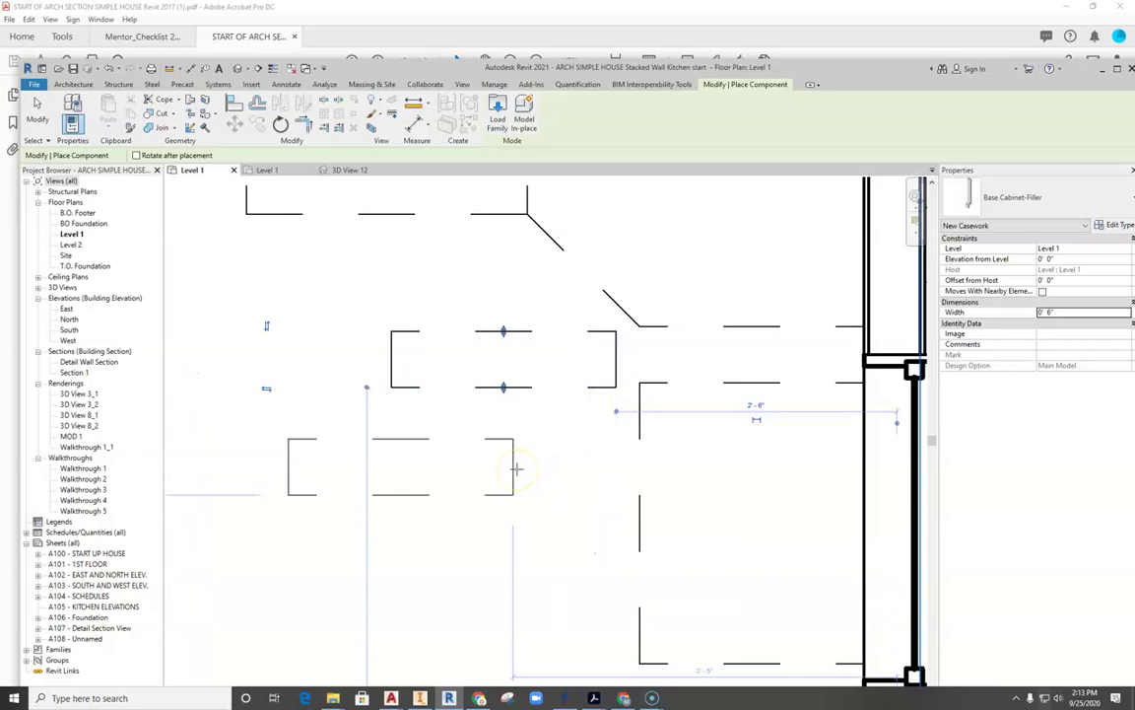
key(Escape)
key(Escape)
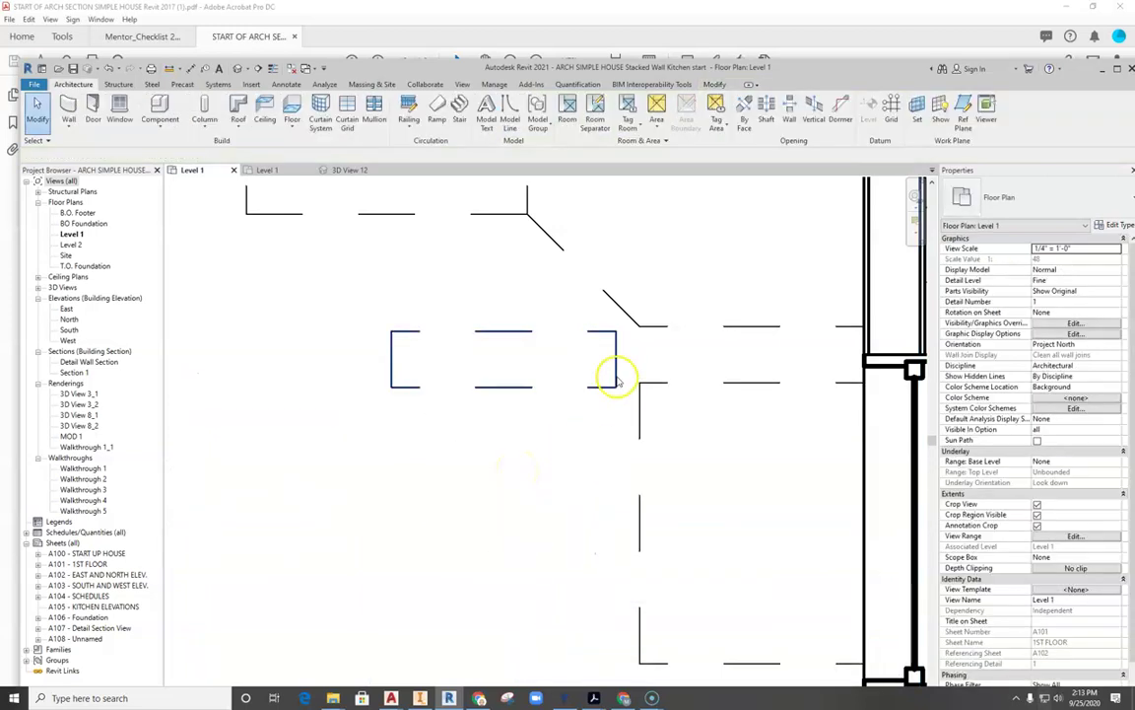
- Move the filler by its northeast corner to the corner unit's southeast corner at the east wall, filling the gap beside the sink cabinet
click(615, 379)
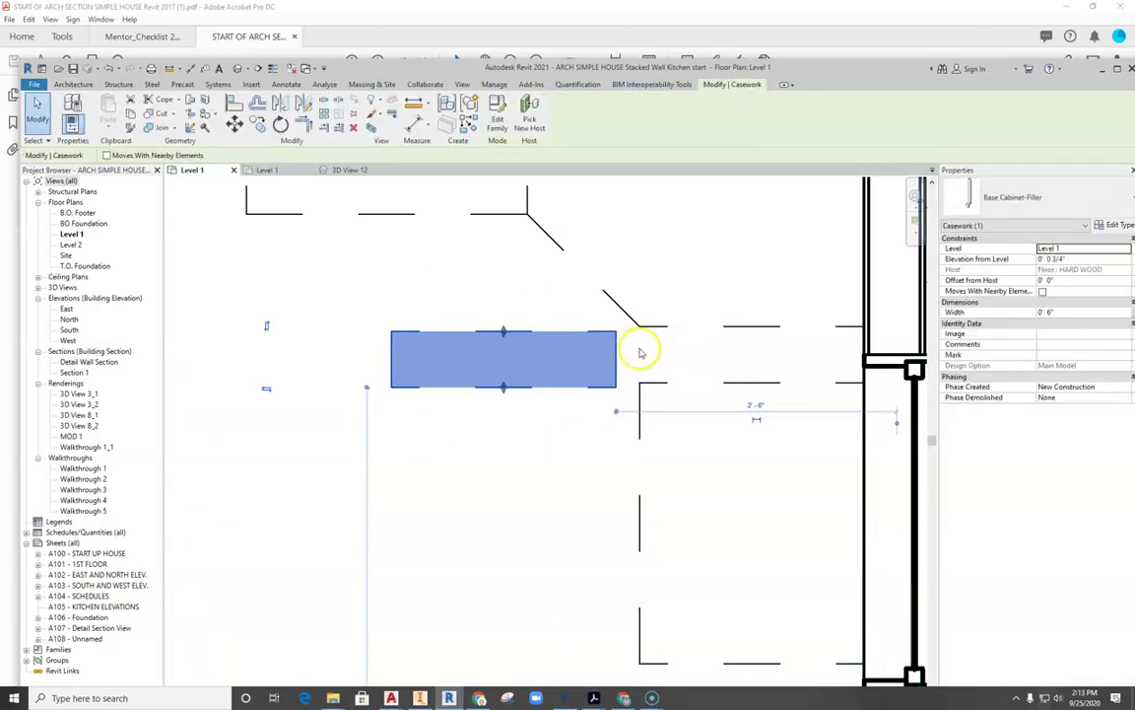
middle_drag(640, 352, 605, 341)
click(234, 124)
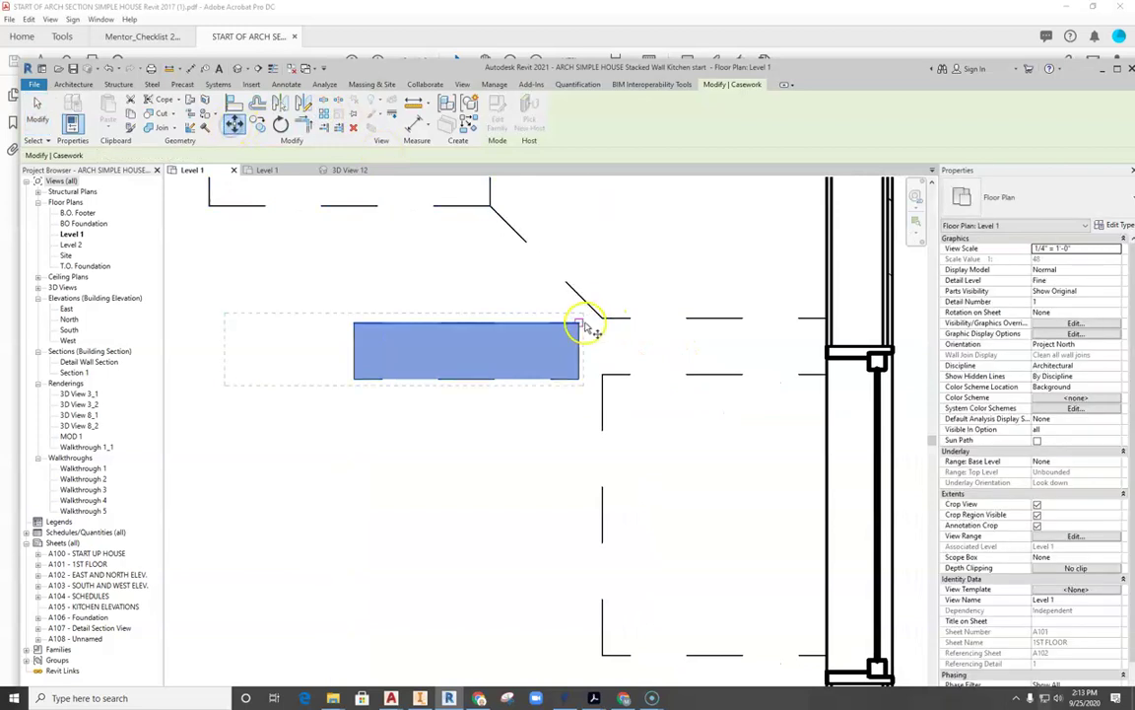
click(580, 323)
scroll(594, 325, up, 5)
middle_drag(807, 335, 360, 350)
scroll(622, 328, up, 3)
middle_drag(622, 327, 659, 327)
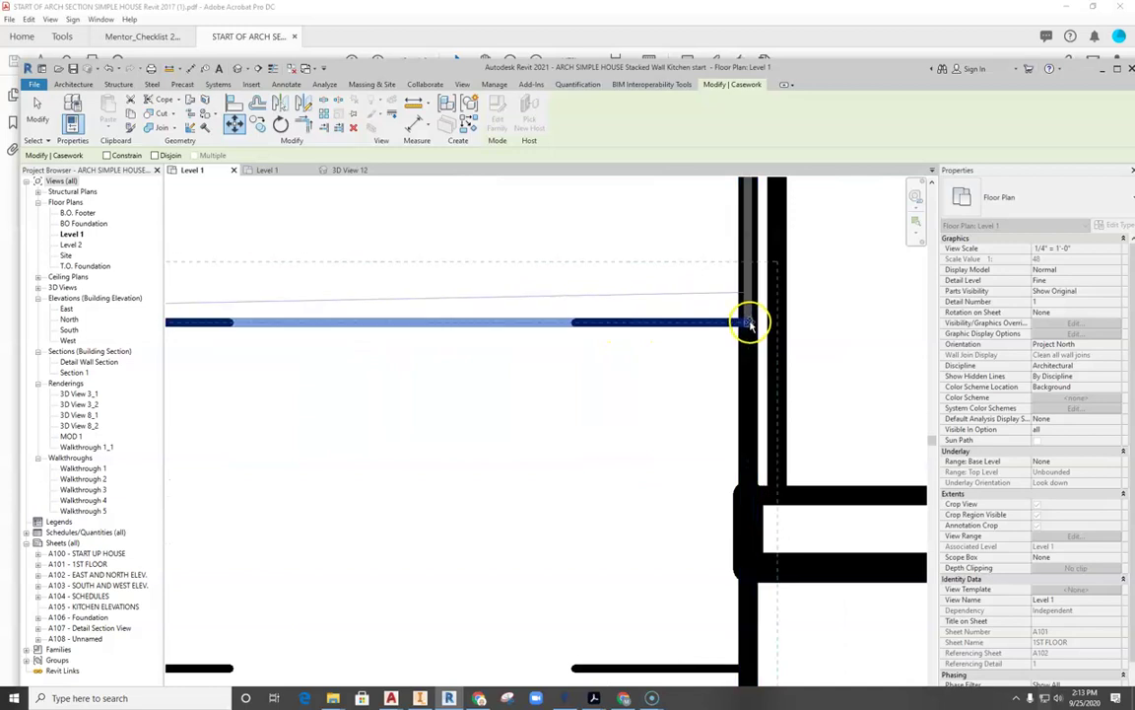
click(749, 323)
scroll(749, 322, down, 3)
click(347, 377)
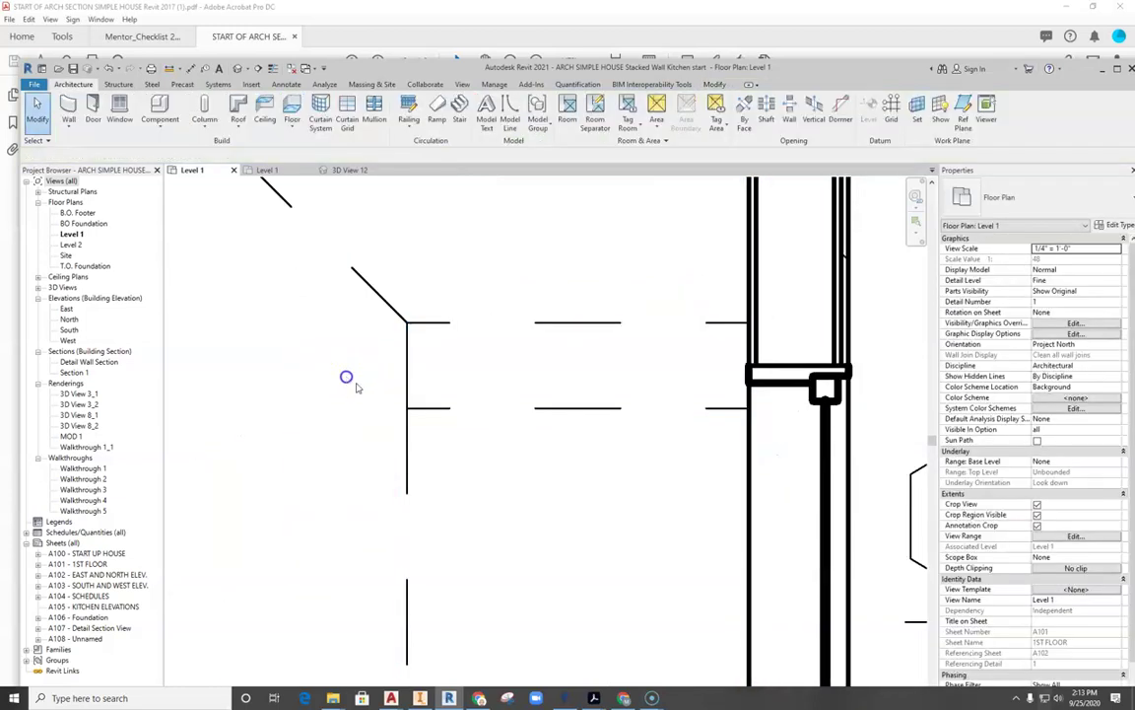
- Examine the base cabinets and the filler fit in the 3D View 12 camera view
middle_drag(396, 411, 505, 372)
scroll(514, 356, down, 3)
scroll(515, 354, down, 1)
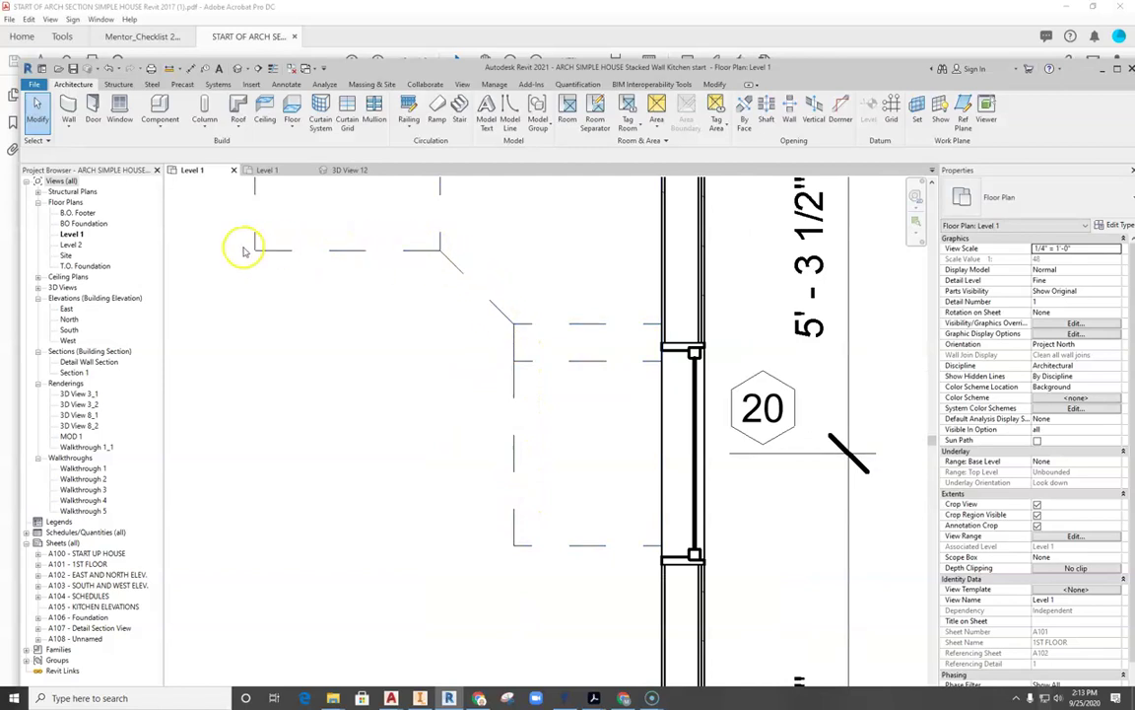
click(345, 170)
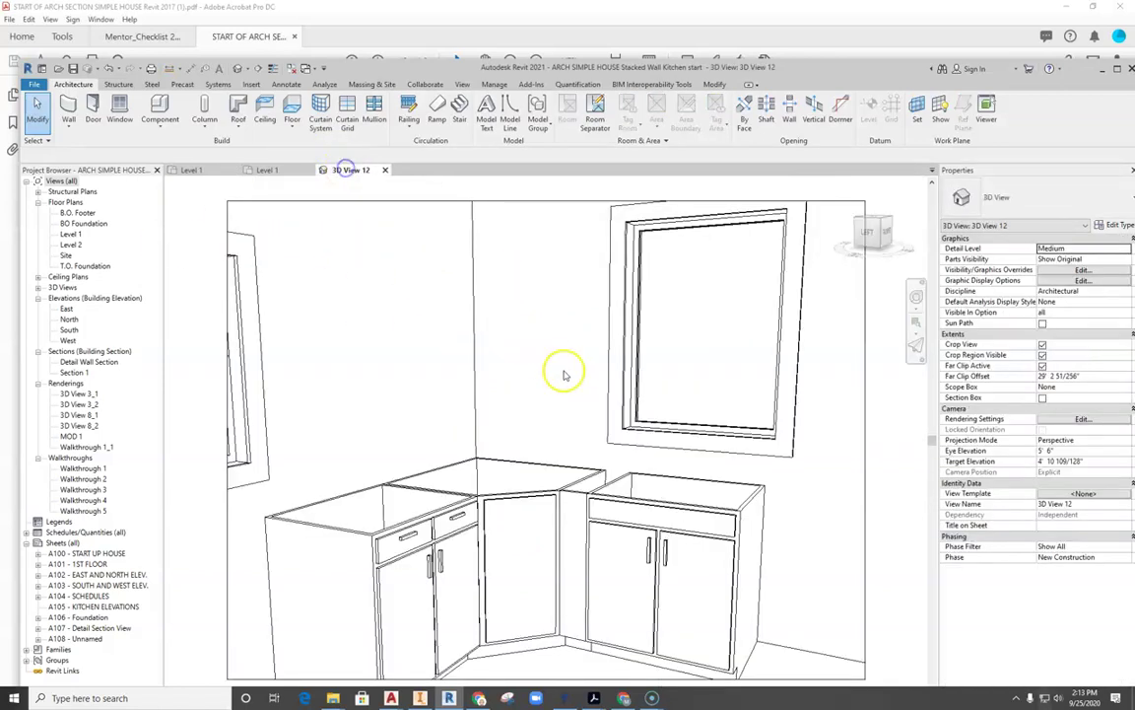
scroll(538, 284, down, 2)
scroll(534, 480, down, 1)
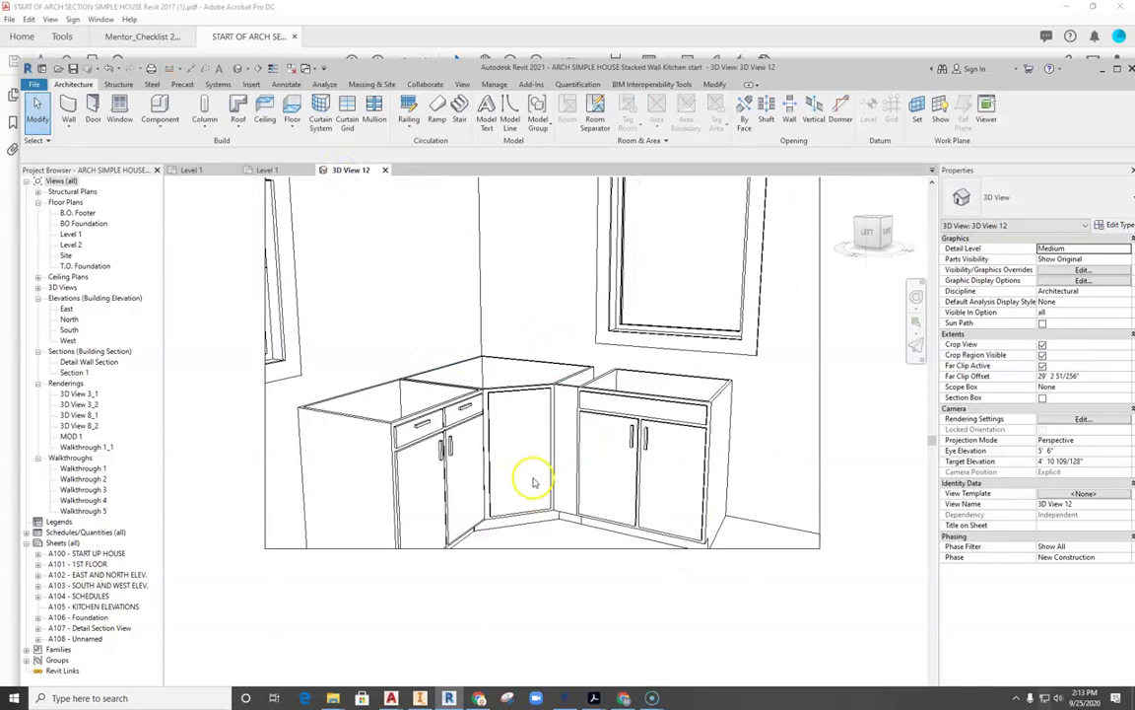
scroll(534, 480, up, 1)
middle_drag(533, 482, 515, 554)
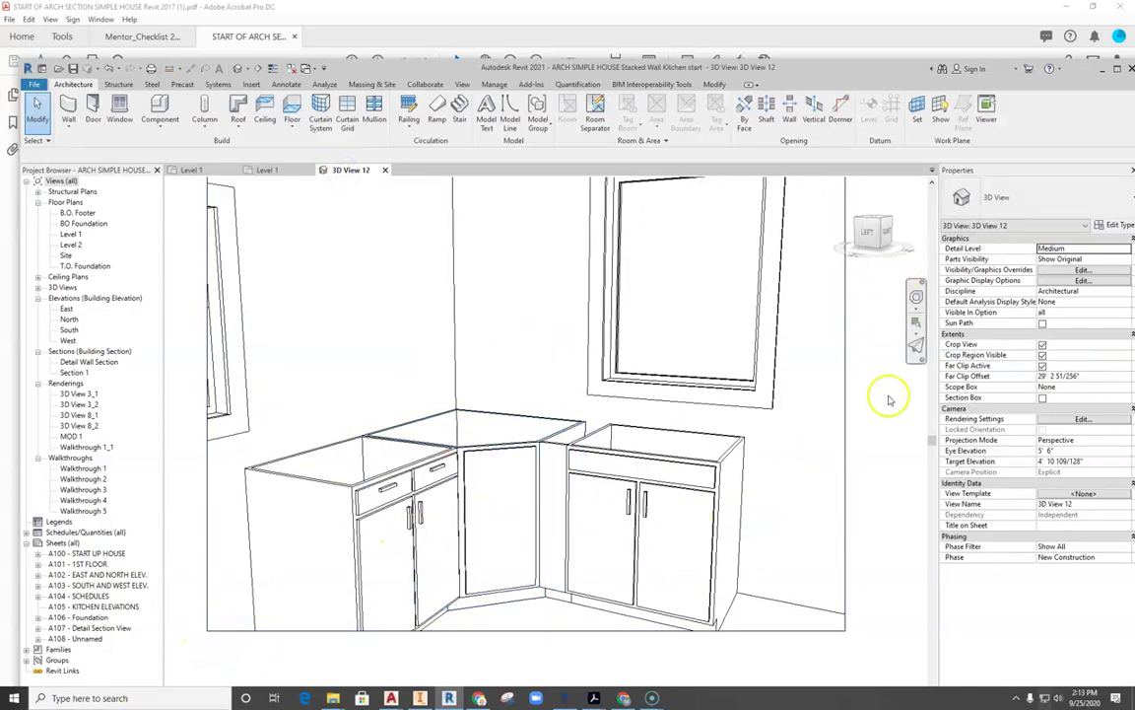
scroll(816, 397, down, 2)
scroll(892, 414, up, 2)
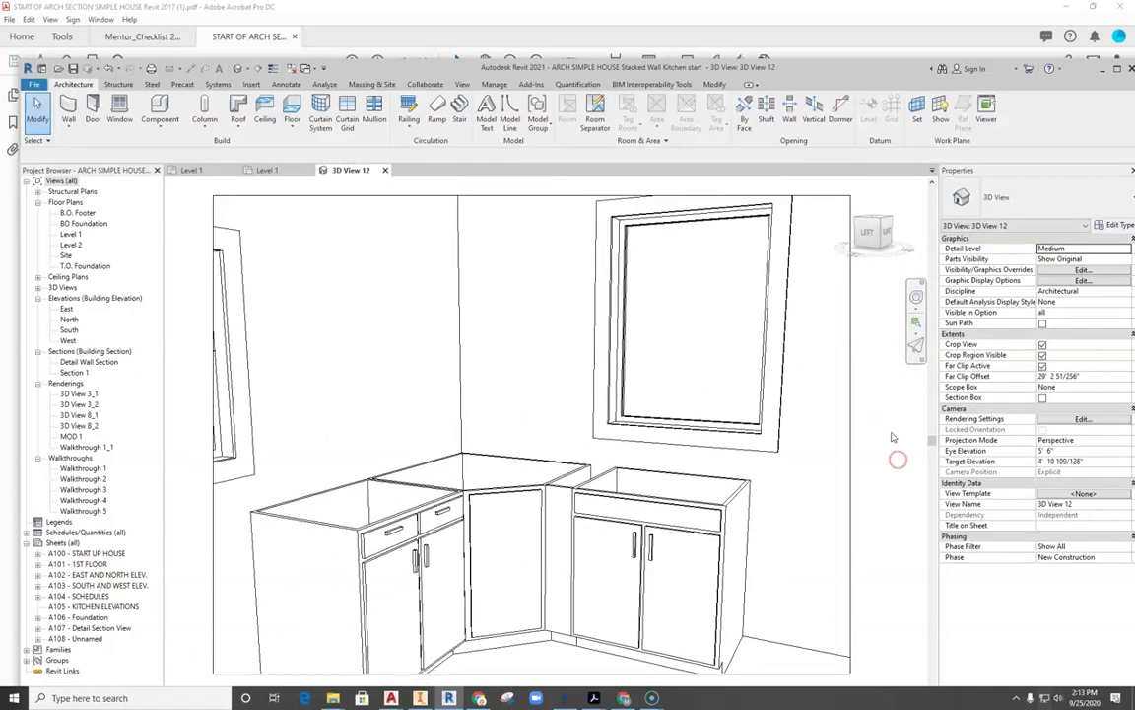
- Maximize the Revit window, set the camera view to Shaded, and navigate it with the steering wheel to inspect the cabinet run
click(1116, 69)
click(208, 666)
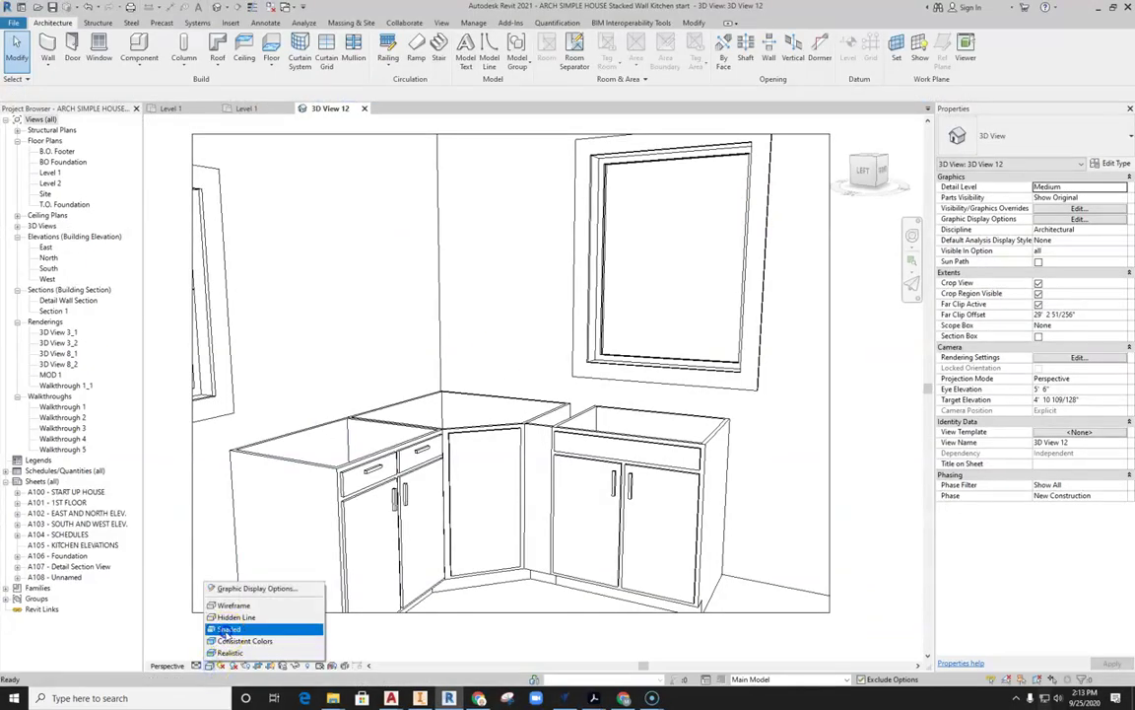
click(231, 629)
click(913, 258)
mouse_move(654, 324)
mouse_down()
mouse_move(636, 351)
mouse_move(653, 342)
mouse_up()
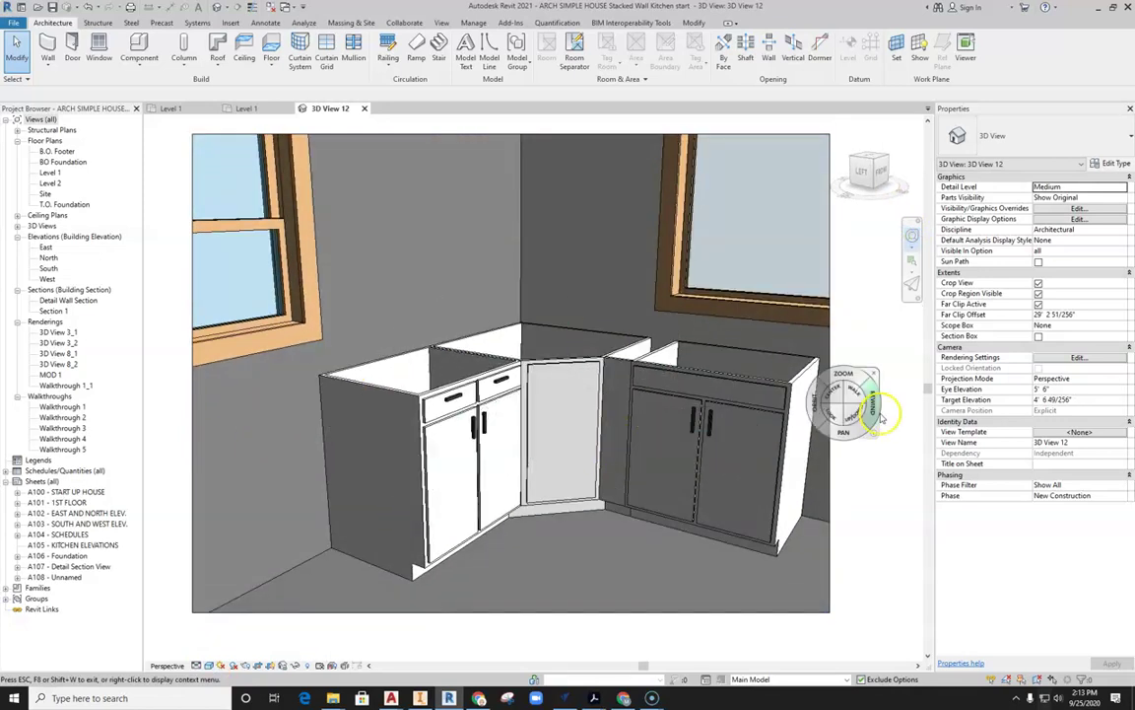
middle_drag(634, 443, 567, 448)
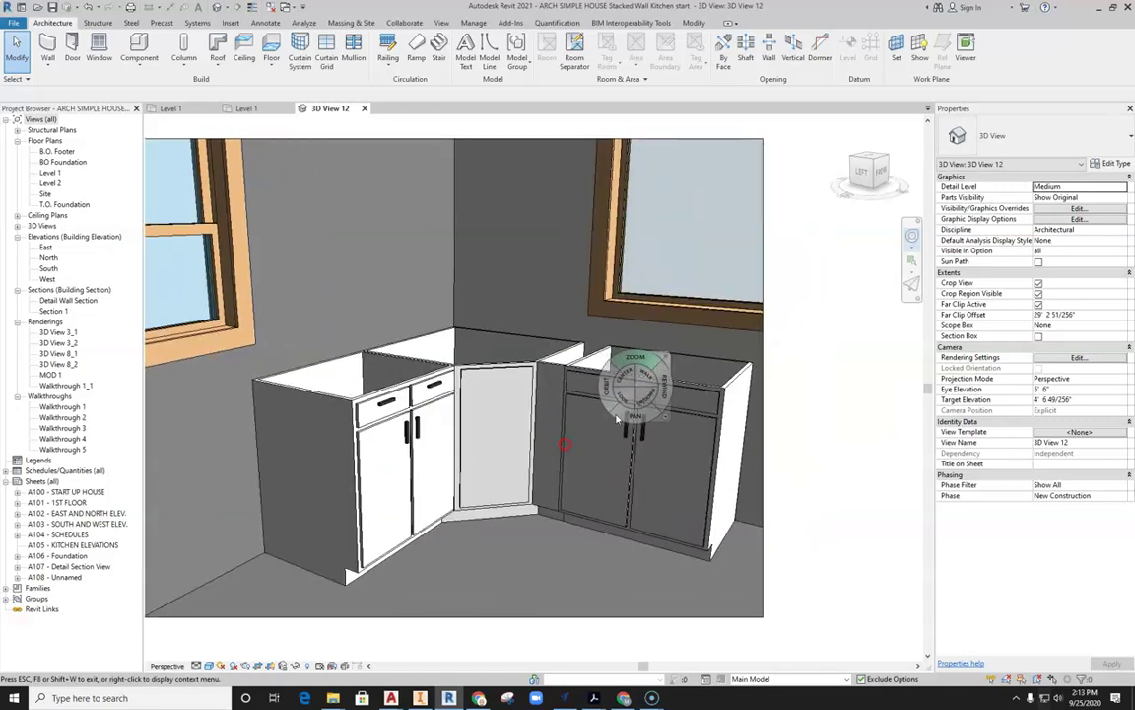
click(668, 349)
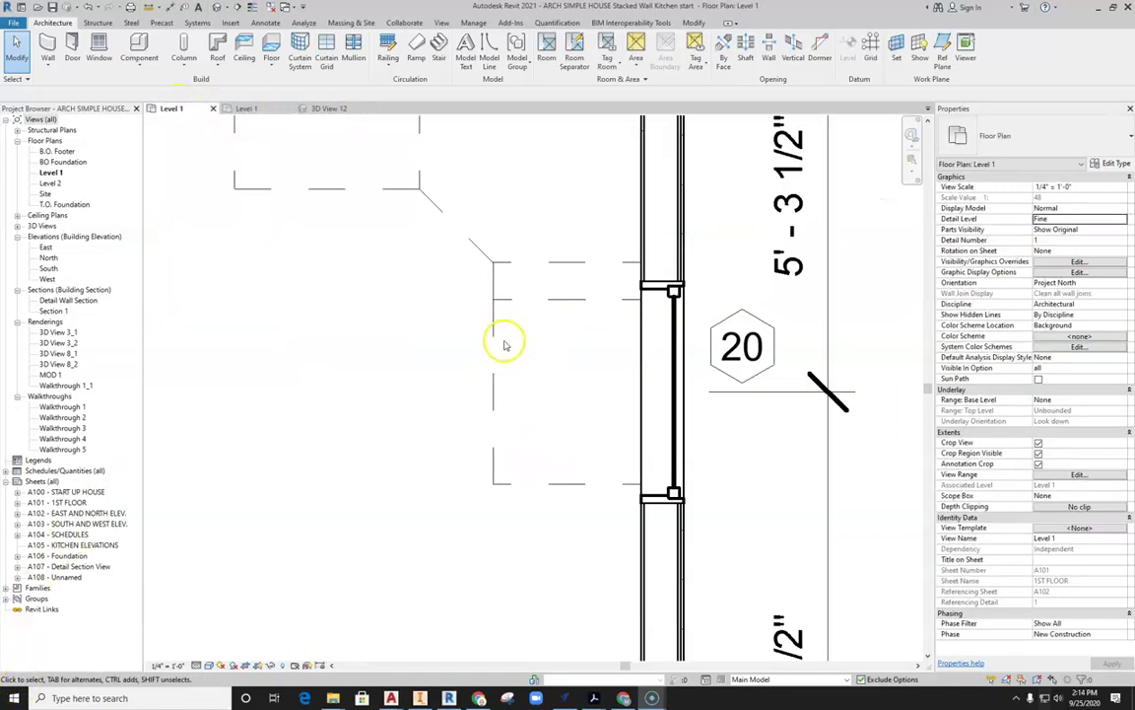
- In the Level 1 plan, start a component placement and open the Casework library's Counter Tops folder for loading a family
scroll(562, 408, down, 2)
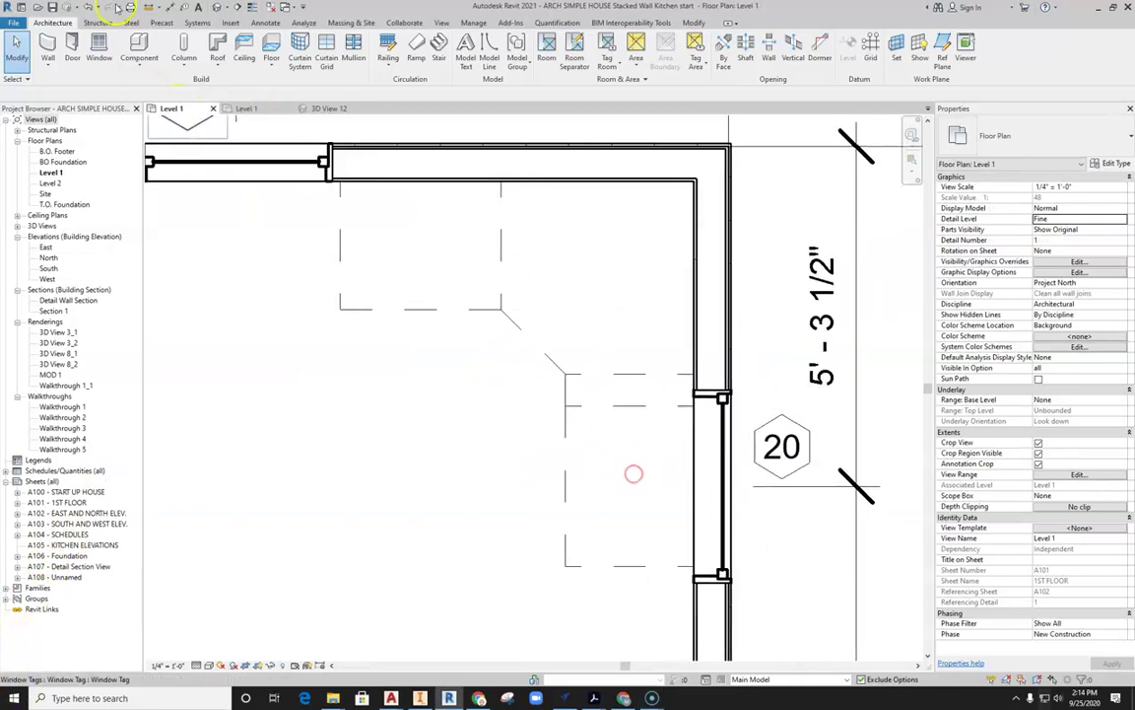
click(139, 48)
click(477, 49)
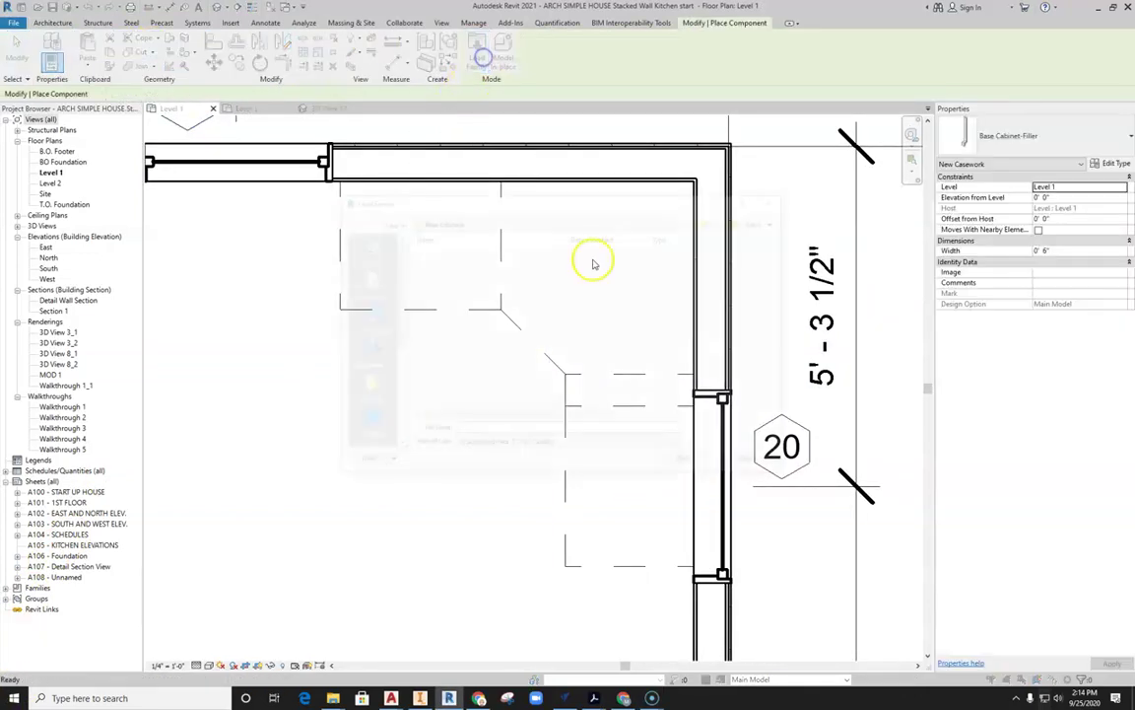
click(463, 221)
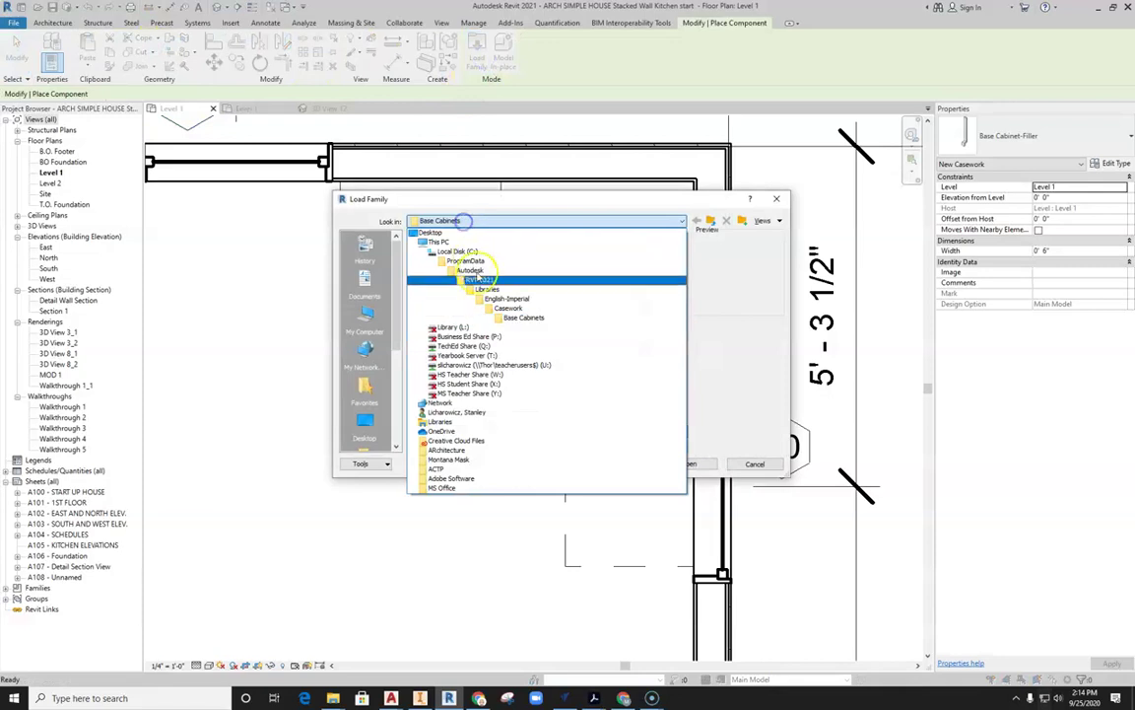
click(482, 293)
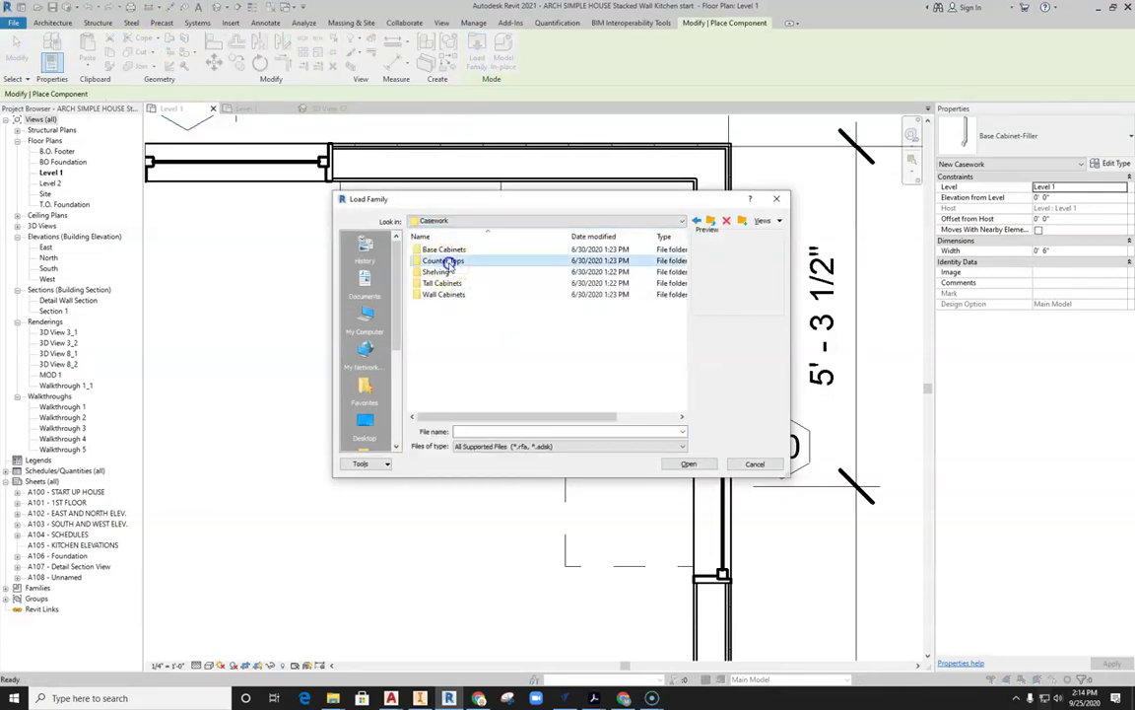
double_click(448, 261)
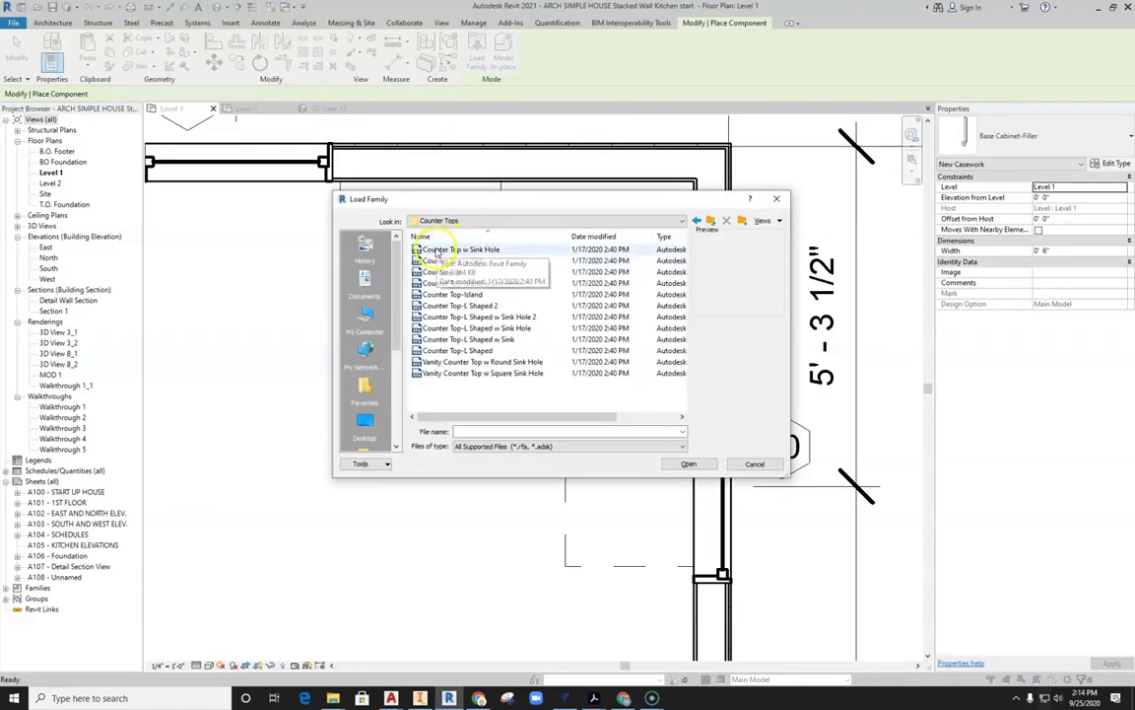
- Preview the countertop families, then load Counter Top-L Shaped w Sink Hole 2, overwriting the existing version
click(506, 252)
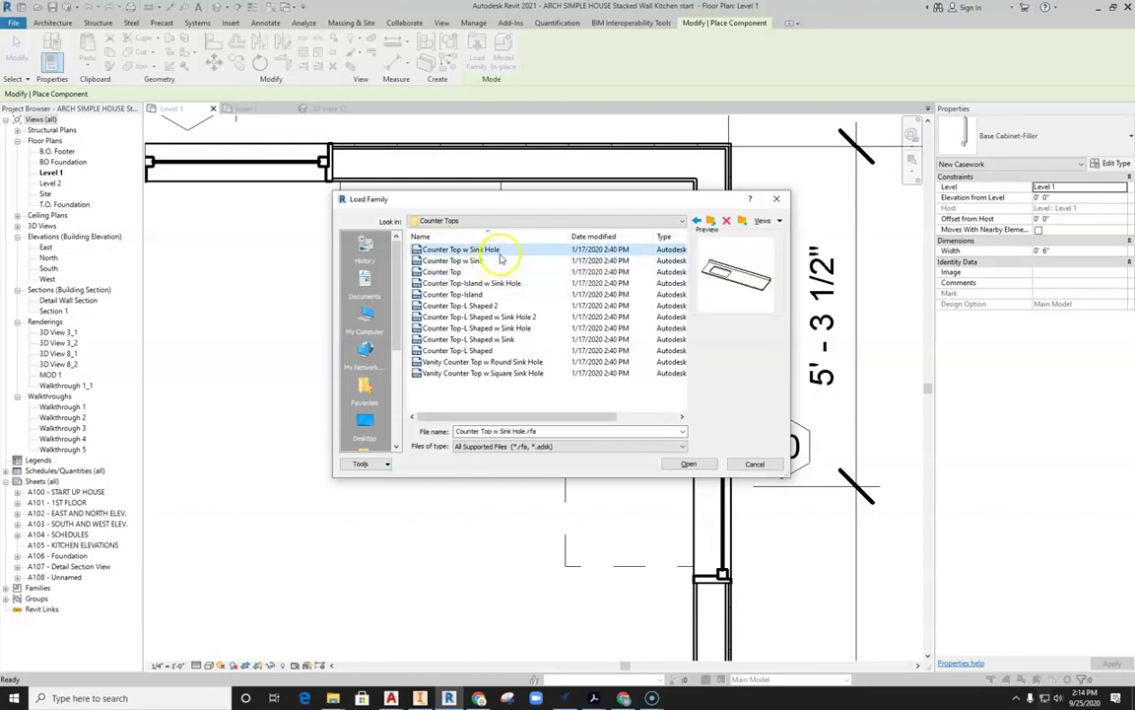
key(Down)
key(Down)
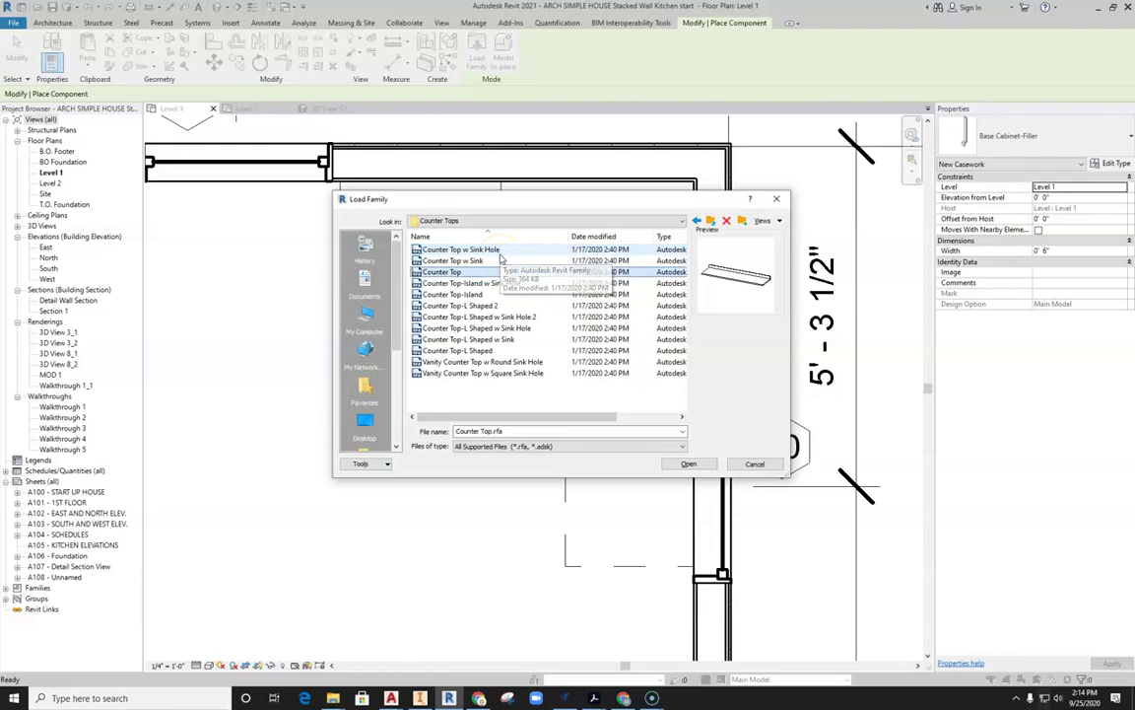
key(Down)
key(Down)
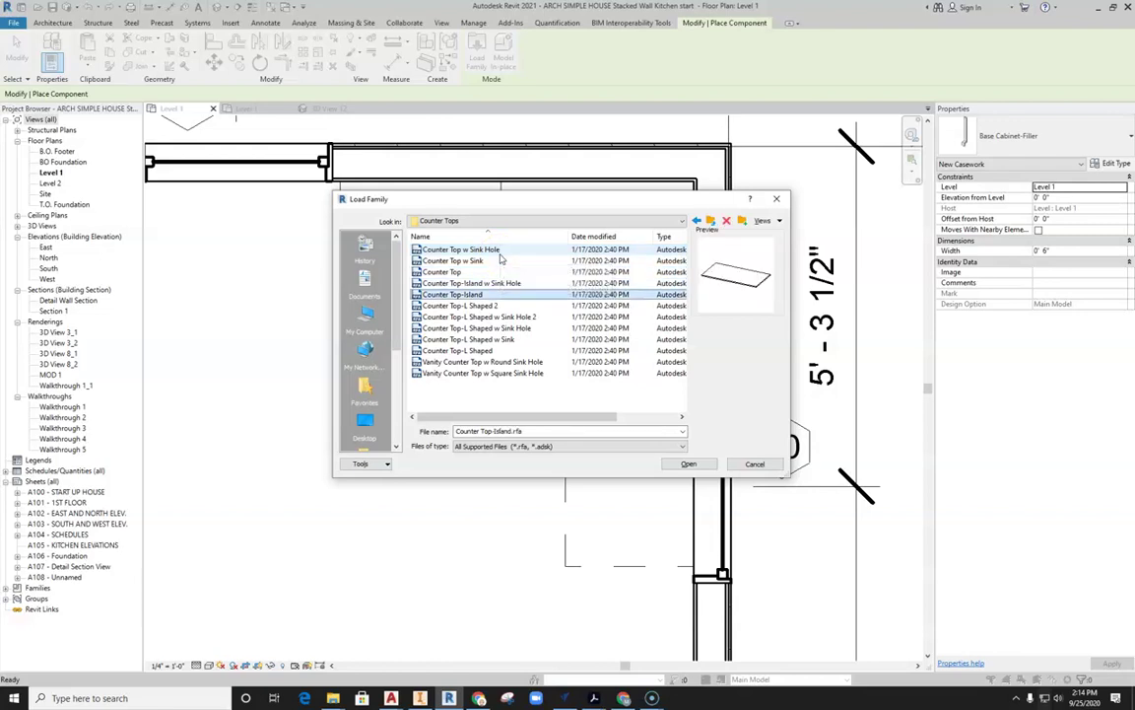
key(Down)
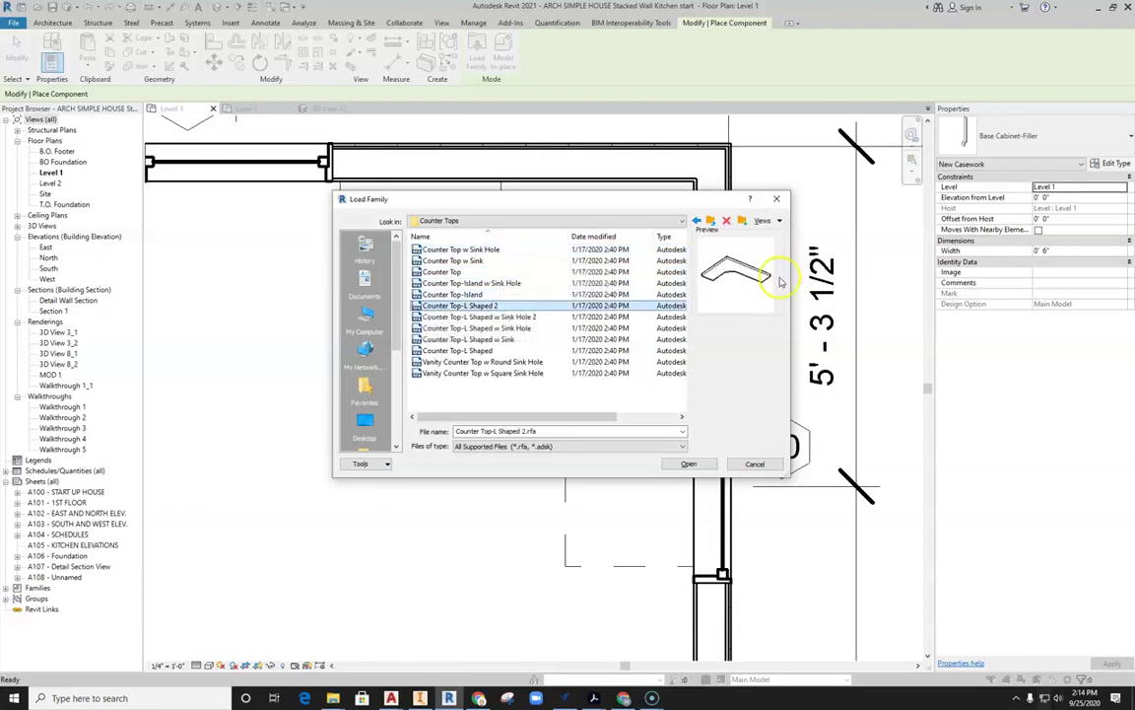
key(Down)
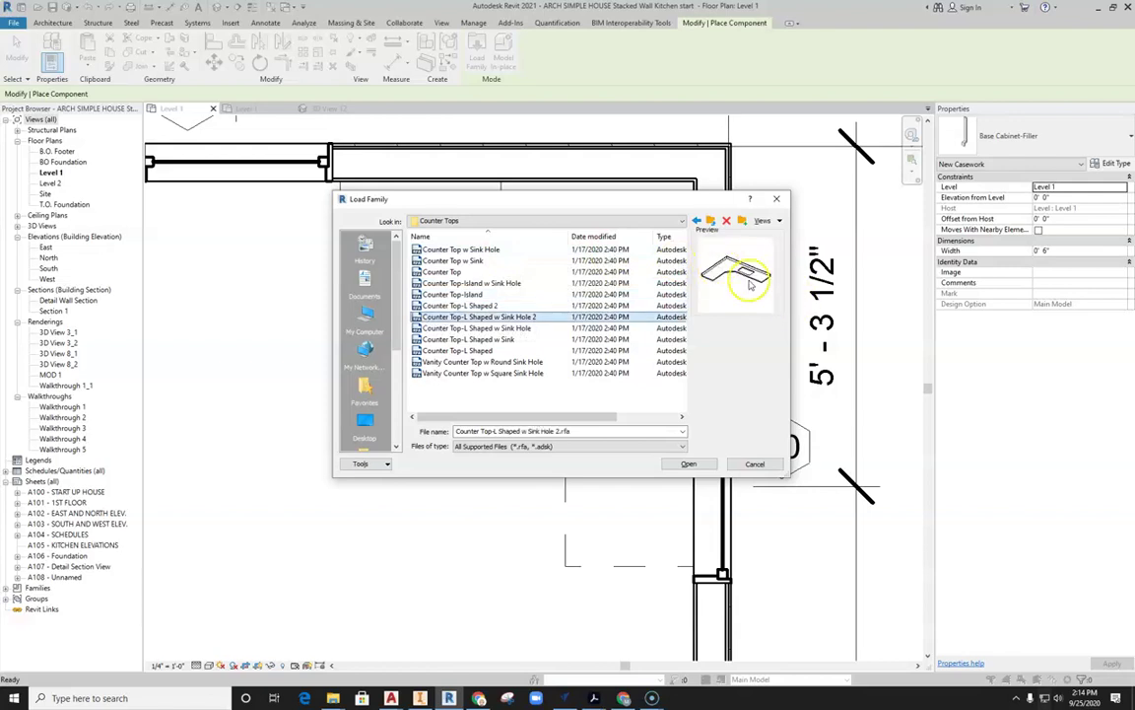
click(691, 465)
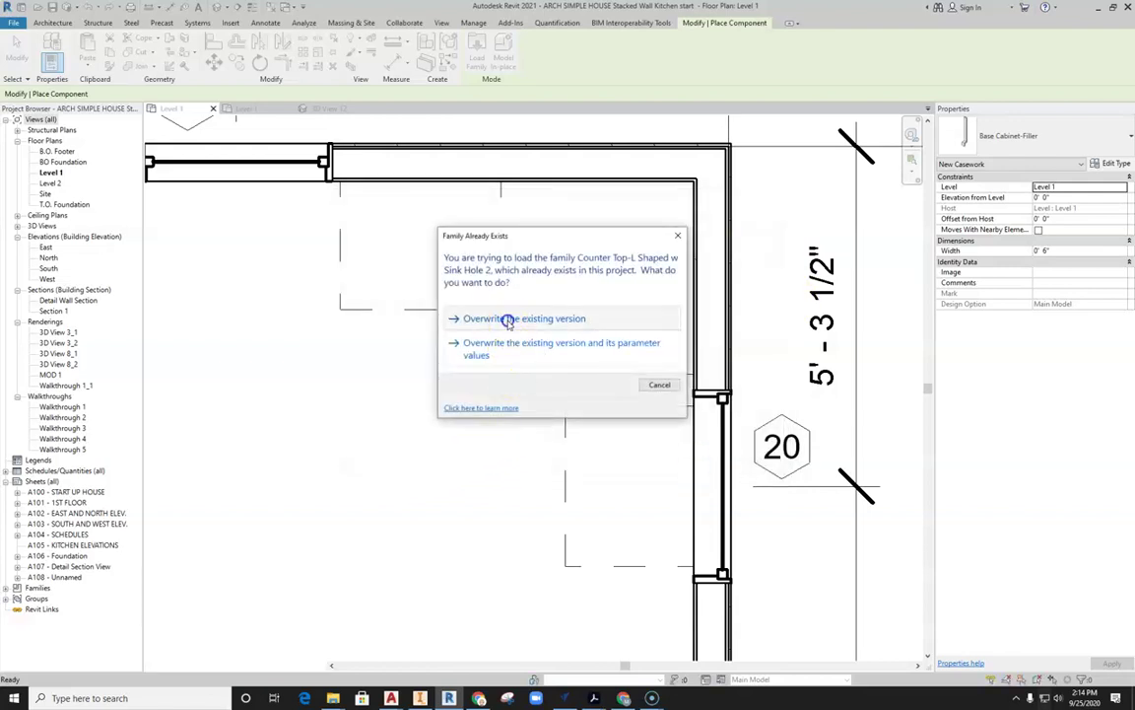
click(507, 318)
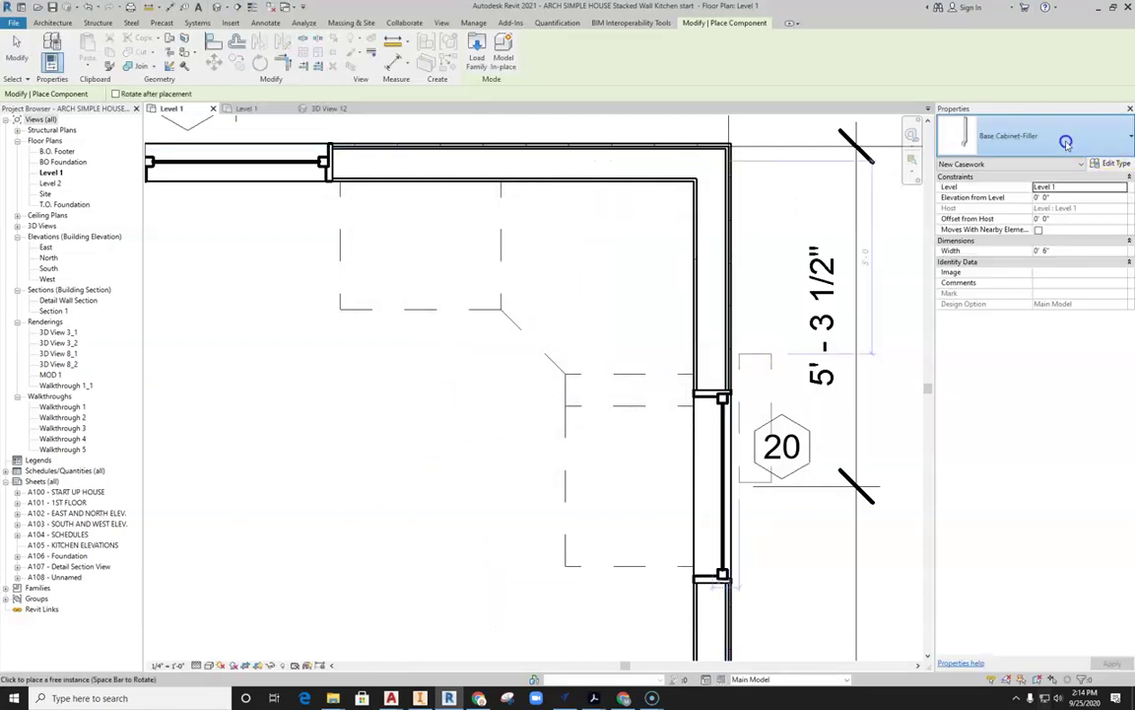
- Search the component types for "count" and choose the 24" Depth type of Counter Top-L Shaped w Sink Hole 2
click(1065, 143)
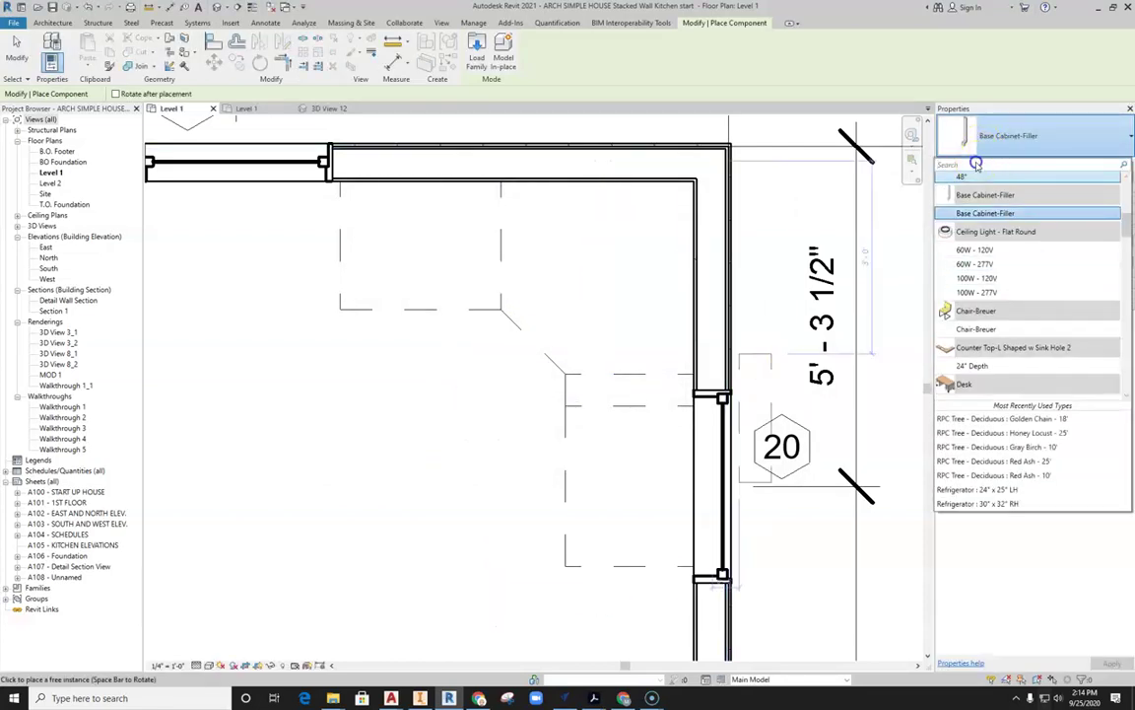
text(count)
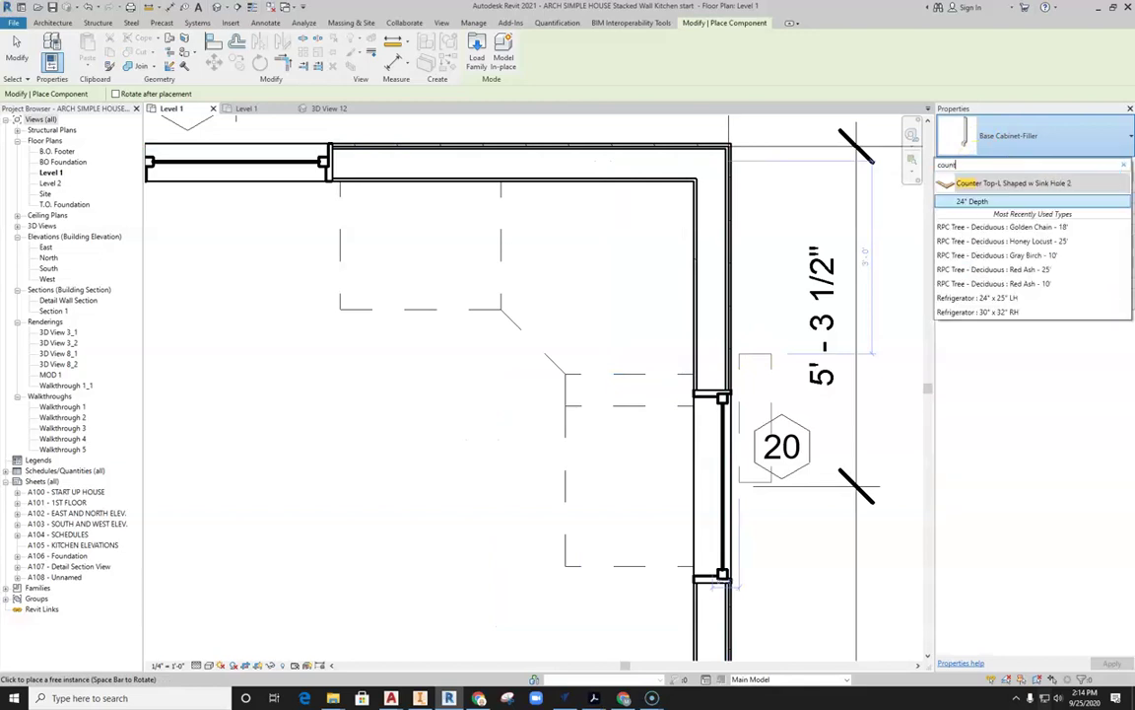
click(992, 201)
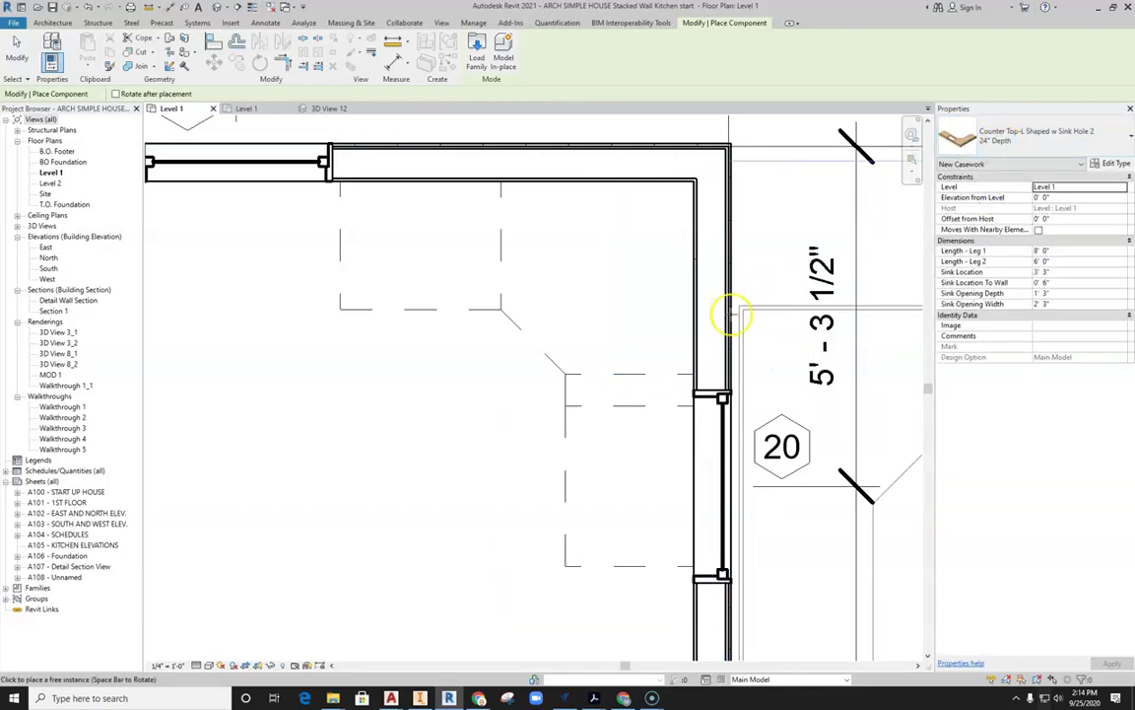
- Rotate the L-shaped countertop so its long leg follows the right-hand wall, and place it in the inside corner over the base cabinets
scroll(409, 280, down, 3)
middle_drag(338, 291, 499, 298)
key(space)
key(space)
key(space)
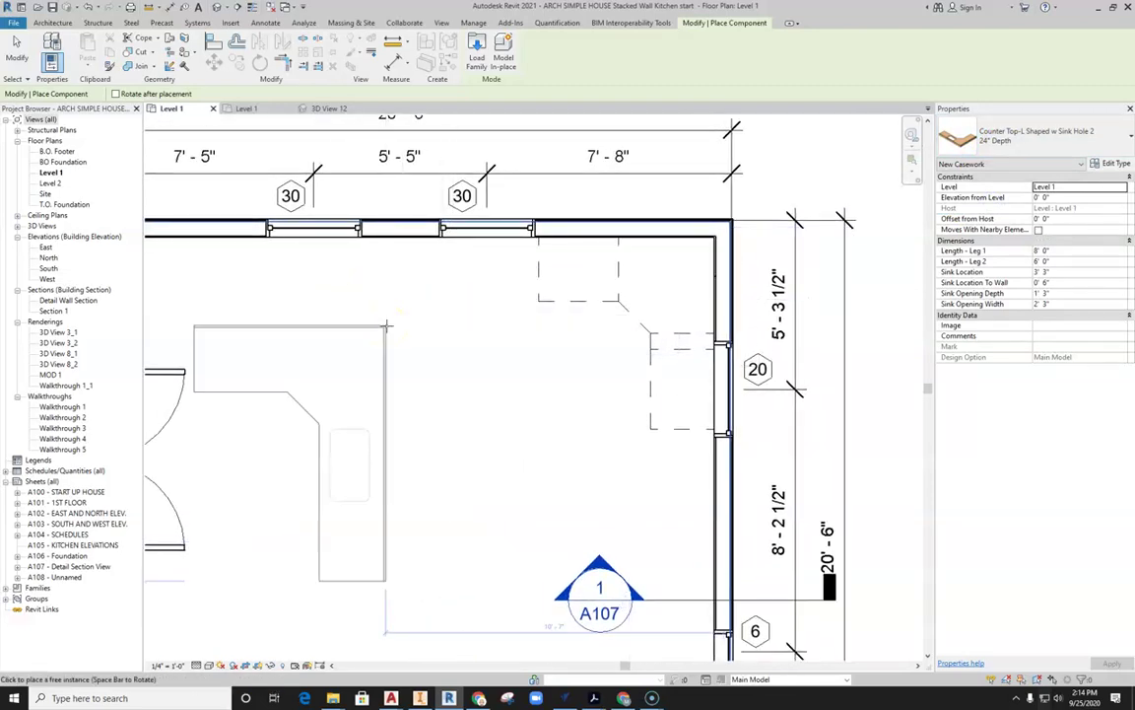
scroll(687, 299, up, 3)
scroll(687, 301, up, 5)
scroll(669, 305, up, 3)
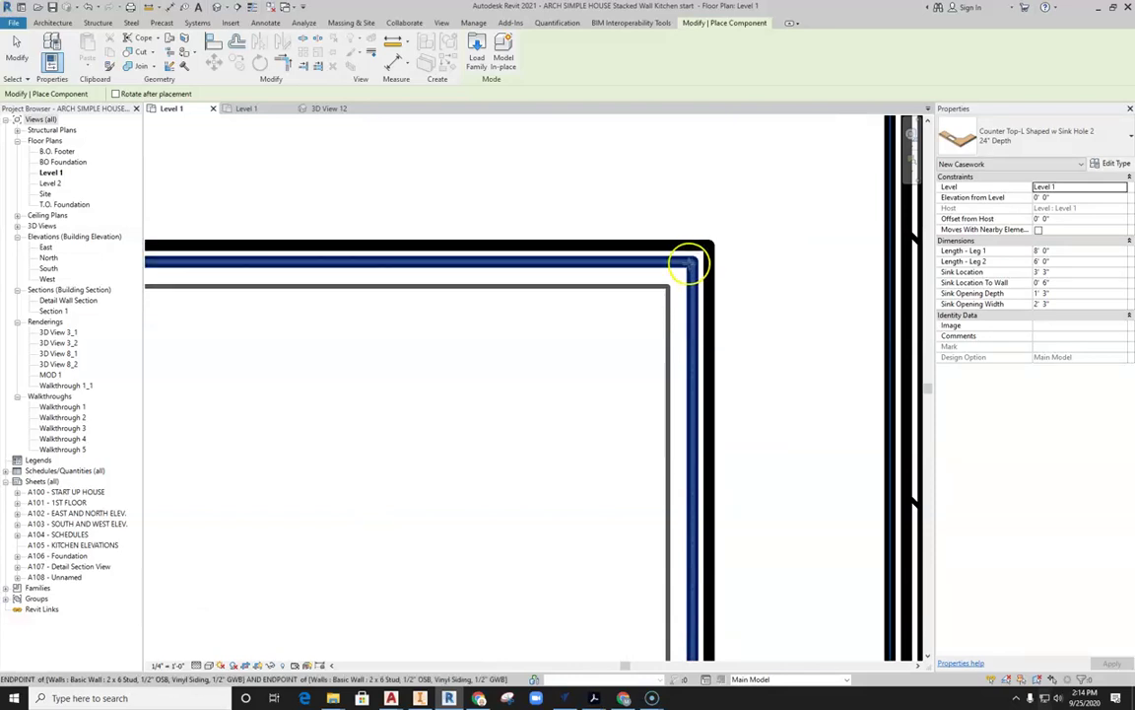
scroll(690, 264, down, 3)
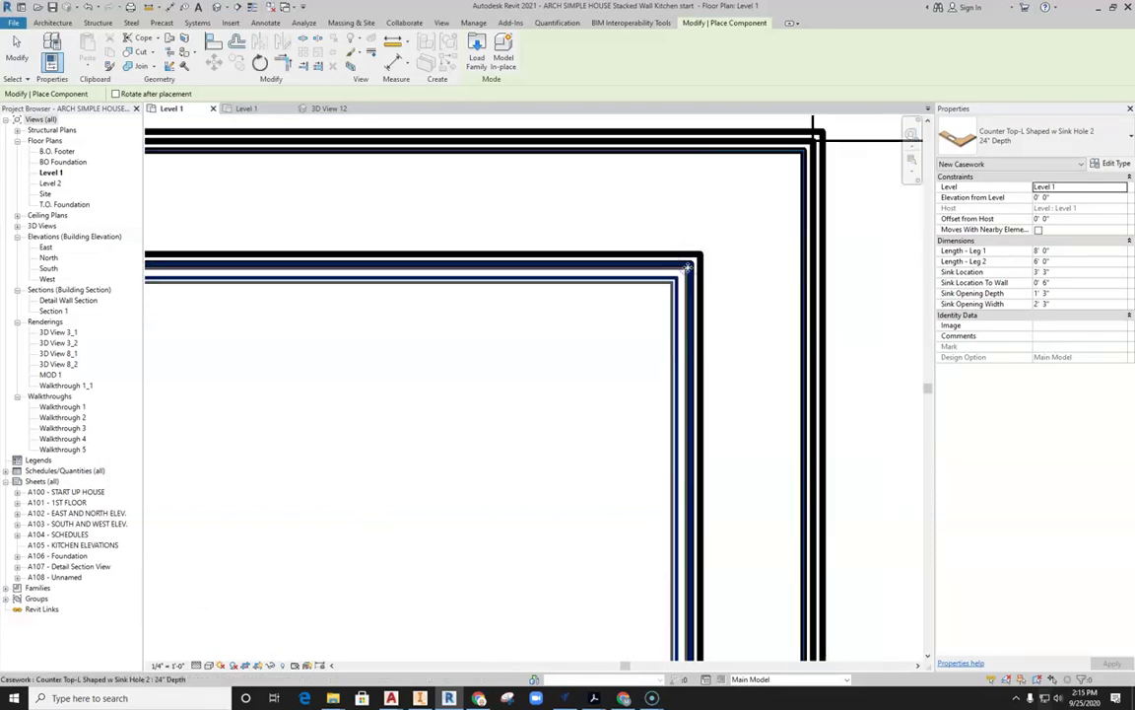
middle_drag(615, 377, 675, 293)
middle_drag(474, 442, 479, 391)
scroll(506, 402, down, 1)
key(Escape)
key(Escape)
- Examine the countertop's overhang along the base cabinet fronts, the filler and the end of the run along the upper wall
scroll(580, 344, up, 2)
scroll(475, 325, up, 3)
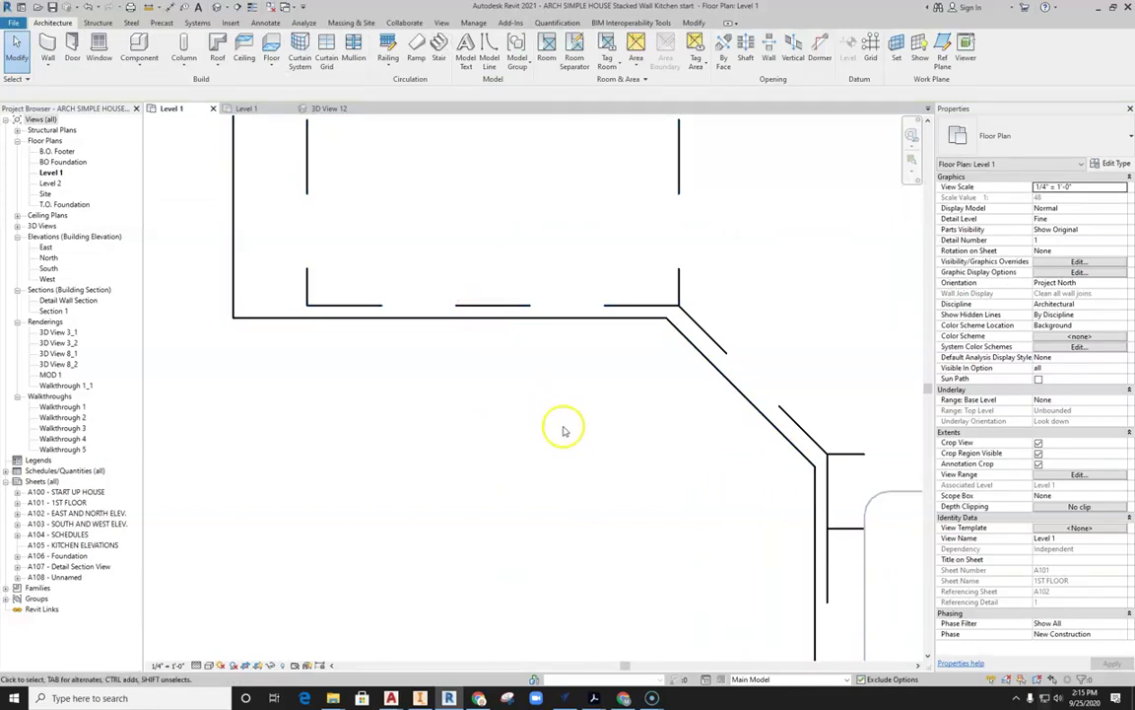
middle_drag(564, 430, 471, 286)
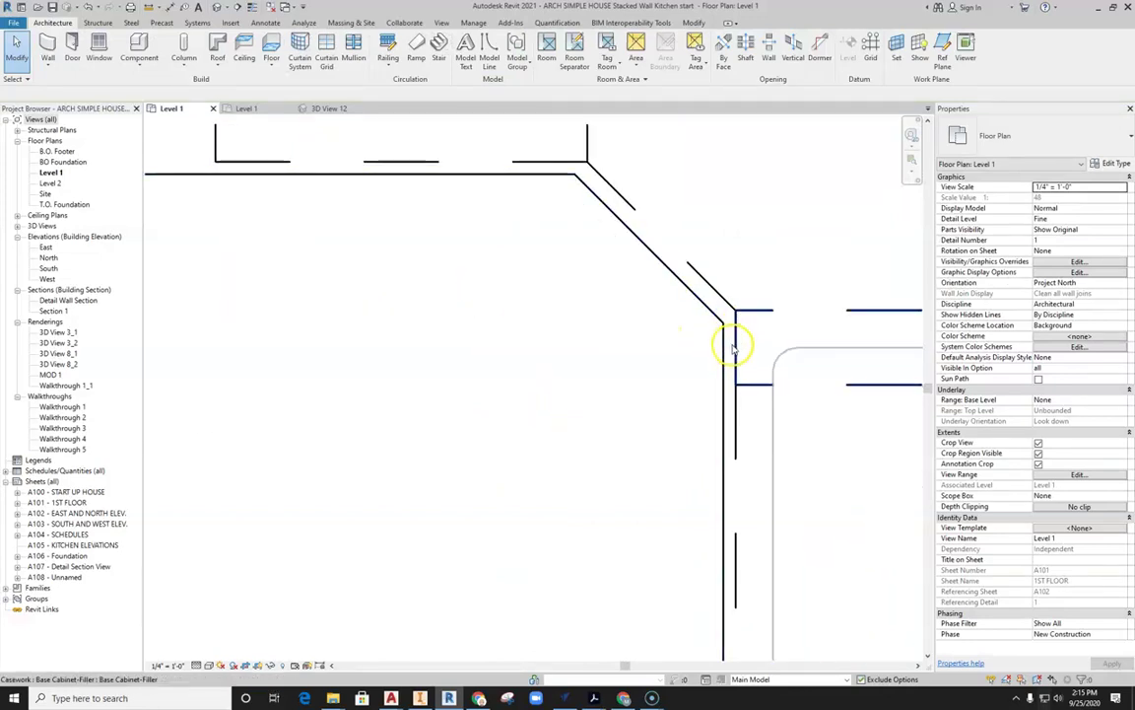
scroll(732, 347, down, 2)
middle_drag(576, 280, 643, 348)
middle_drag(398, 356, 443, 453)
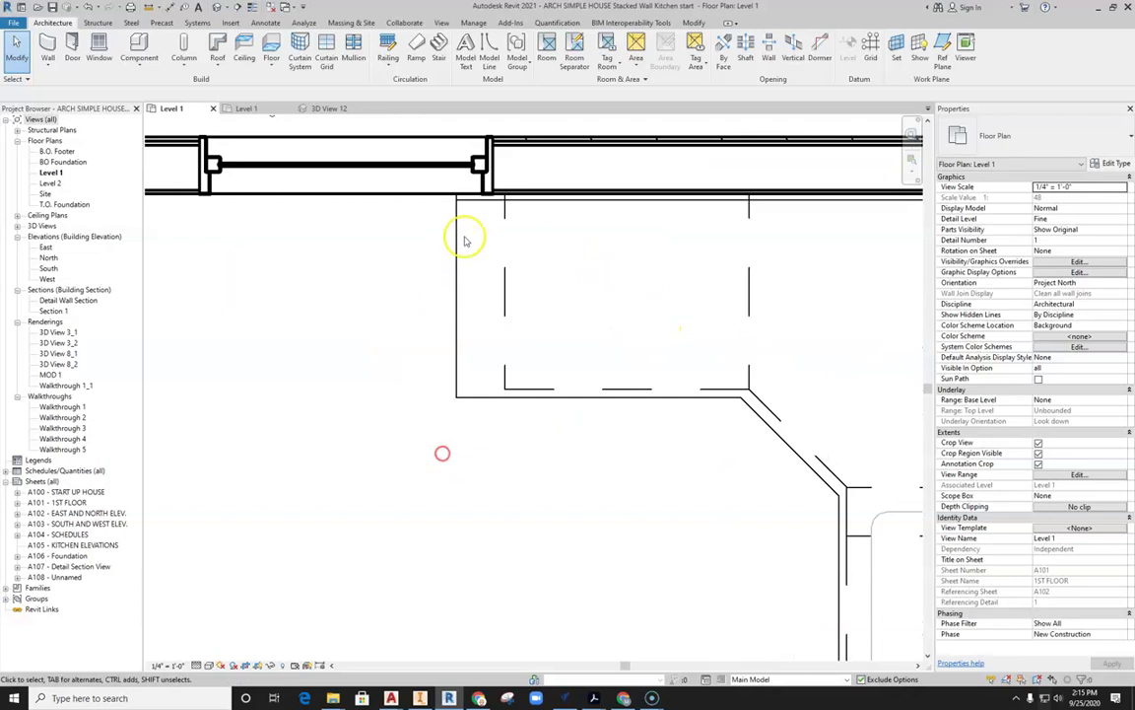
click(493, 285)
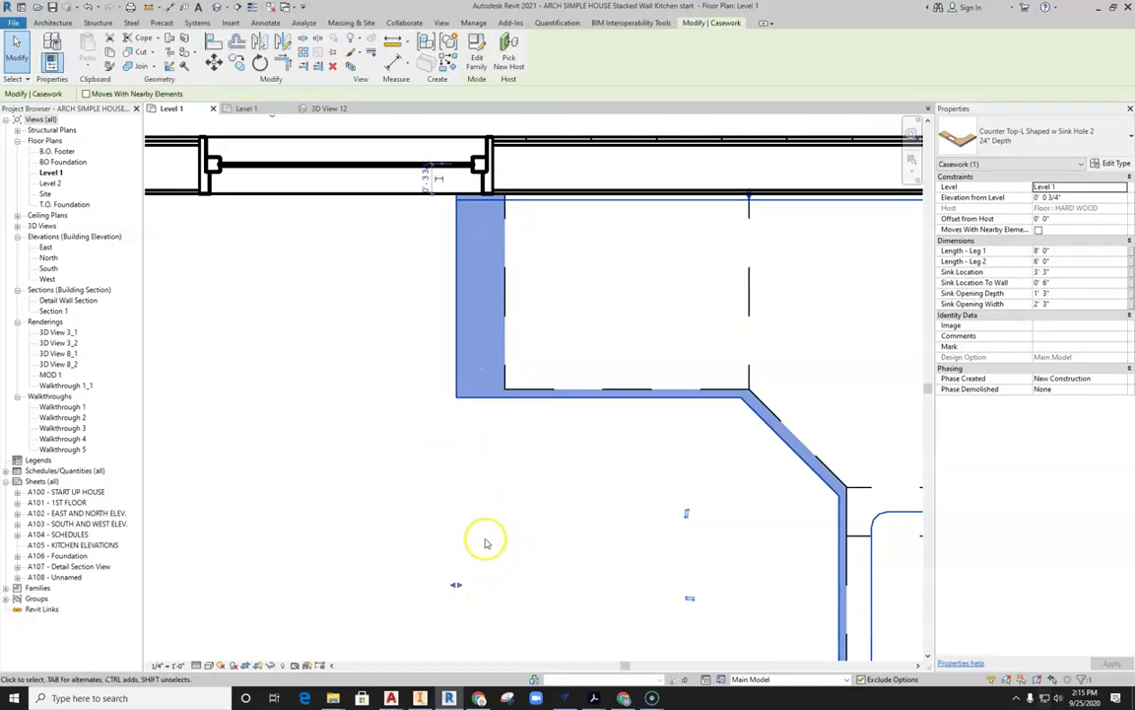
scroll(491, 440, down, 1)
click(491, 439)
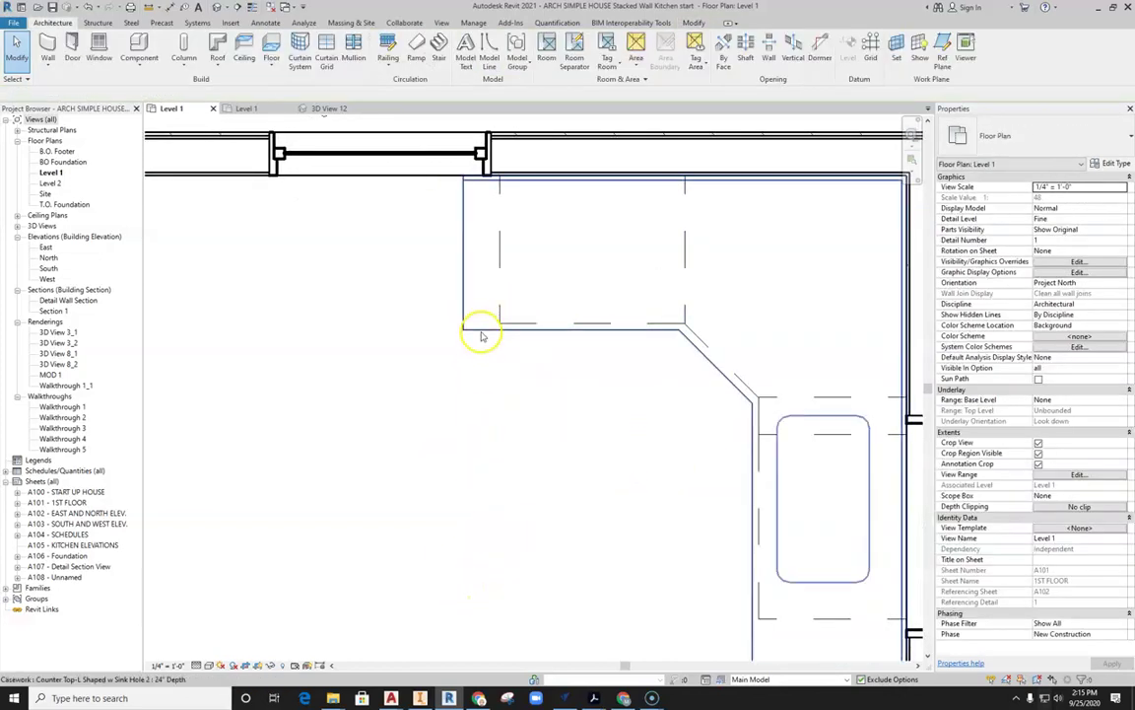
- Shorten the countertop leg along the upper wall to about 5' 6", lining its end up with the base cabinet's outer side
click(481, 325)
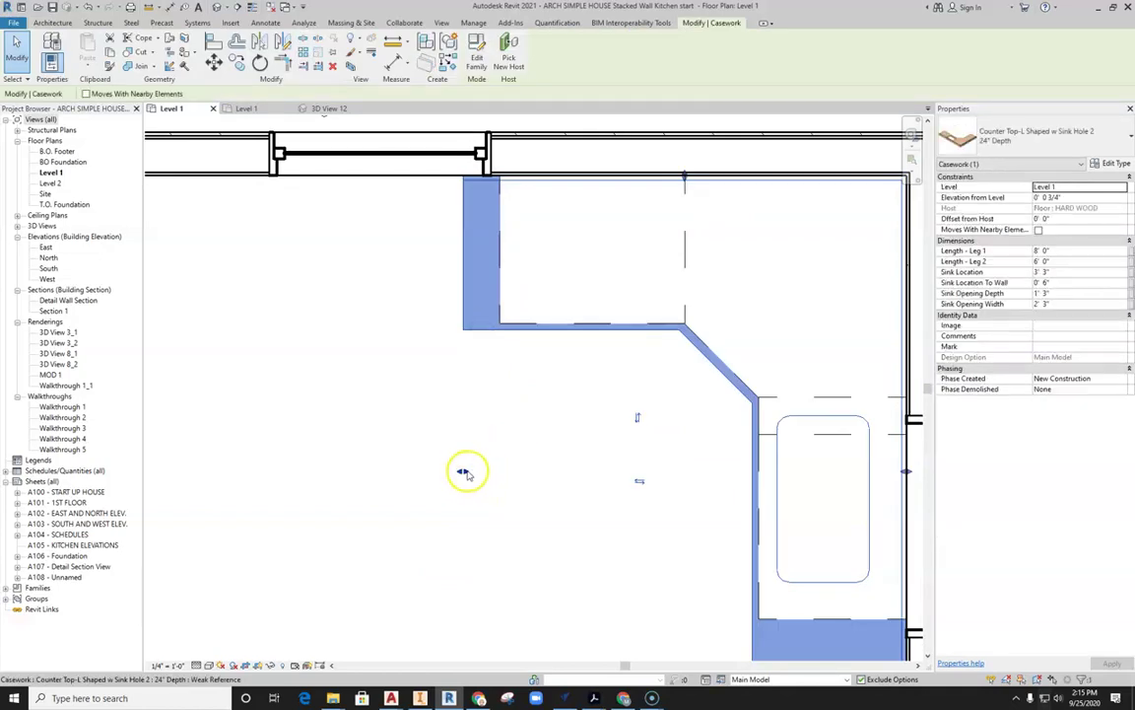
drag(462, 472, 500, 469)
click(515, 338)
scroll(545, 454, down, 2)
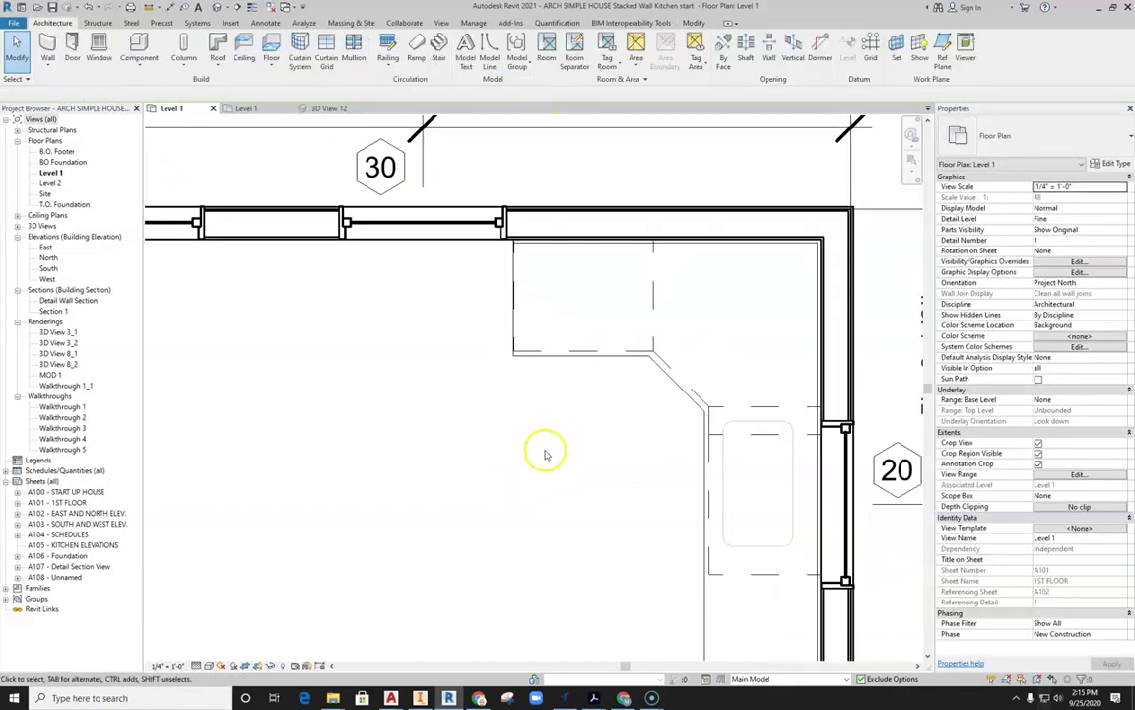
- Shorten the countertop's Leg 1 along the right-hand wall to 6' 0", flush with the end of the sink base cabinet
middle_drag(544, 540, 473, 441)
scroll(507, 454, down, 1)
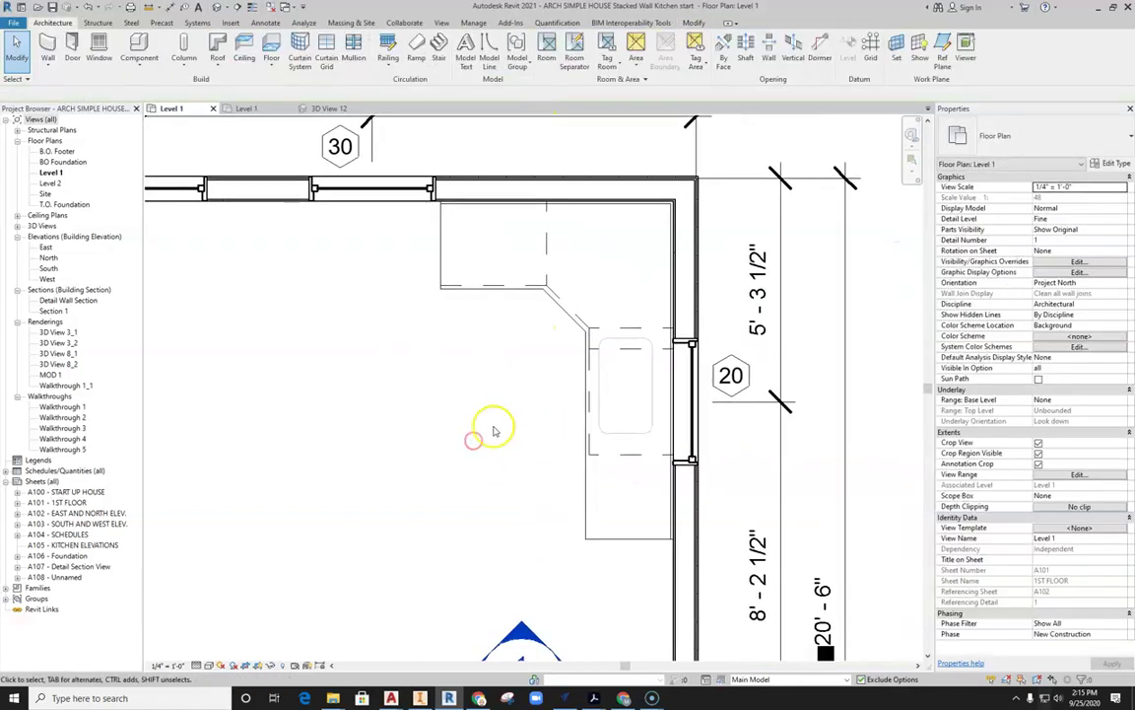
click(586, 506)
drag(556, 539, 564, 477)
scroll(562, 466, up, 5)
scroll(559, 464, up, 3)
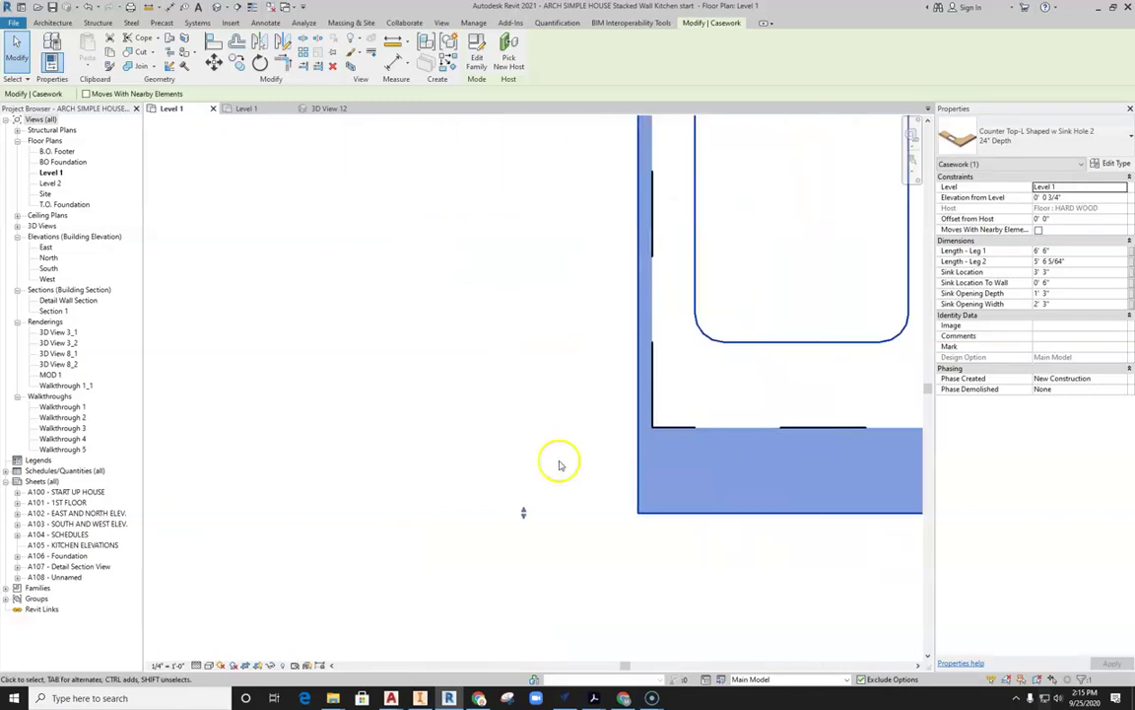
middle_drag(558, 461, 452, 405)
drag(410, 456, 422, 371)
click(666, 440)
- Open 3D View 12 and bring the camera close to the sink opening to inspect how it sits over the cabinet
middle_drag(647, 415, 573, 535)
scroll(581, 491, down, 2)
scroll(583, 493, down, 1)
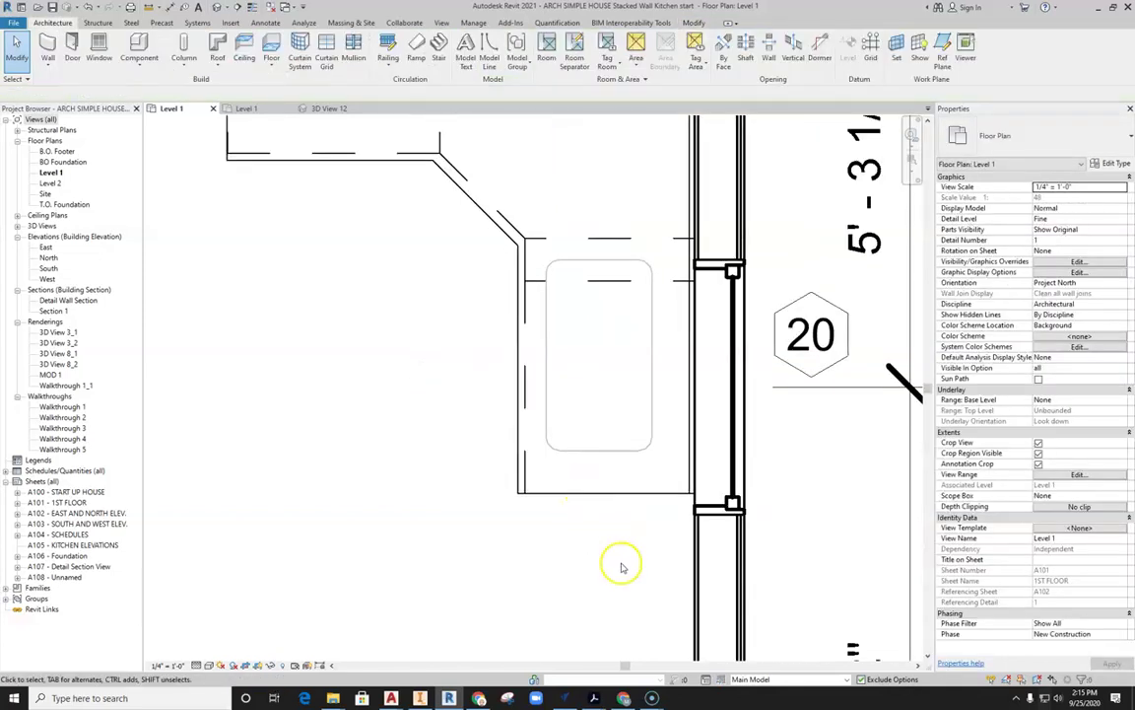
scroll(610, 542, down, 1)
middle_drag(610, 542, 648, 476)
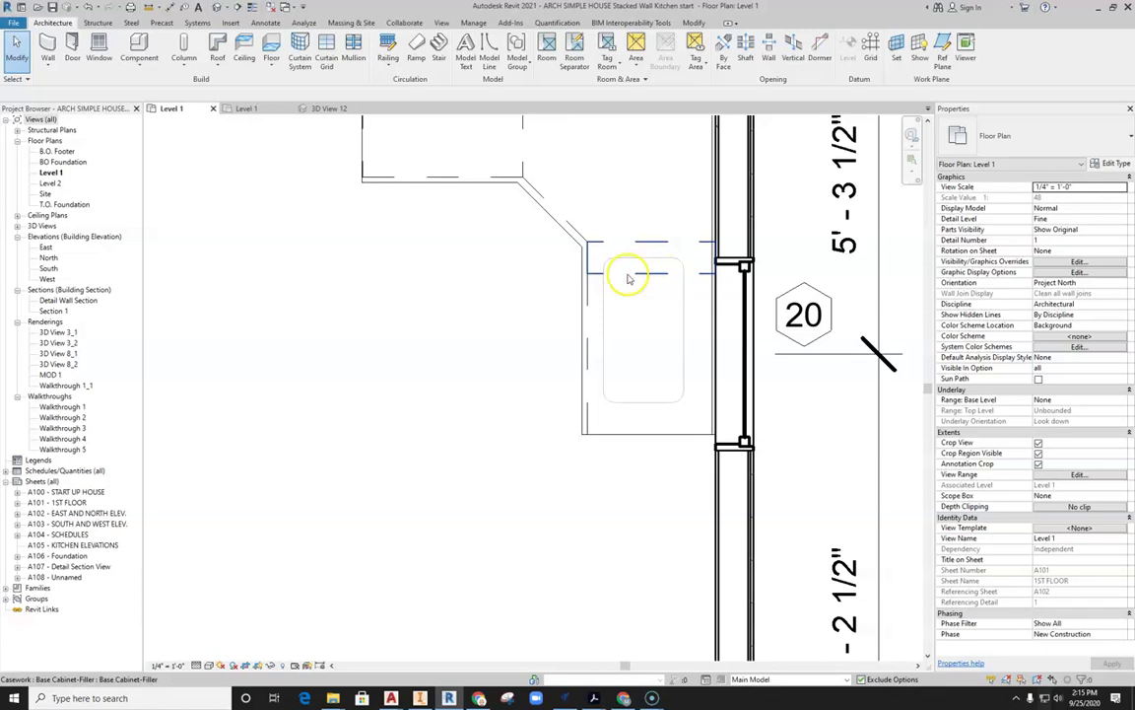
click(329, 110)
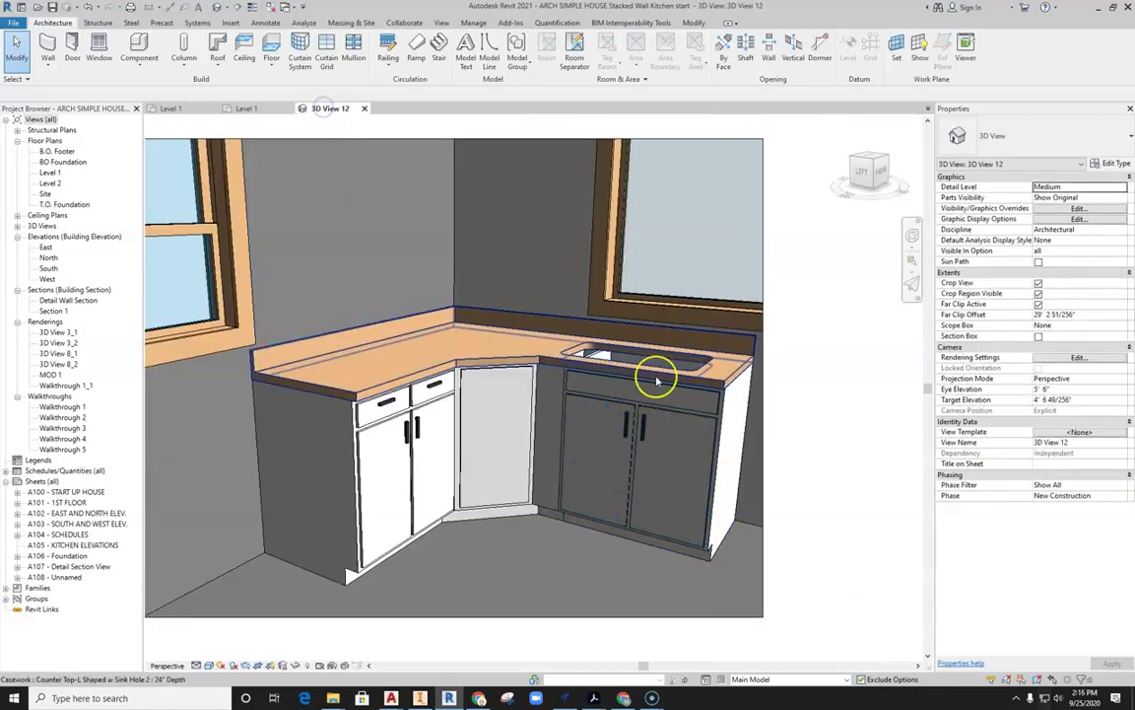
click(909, 232)
drag(513, 378, 592, 433)
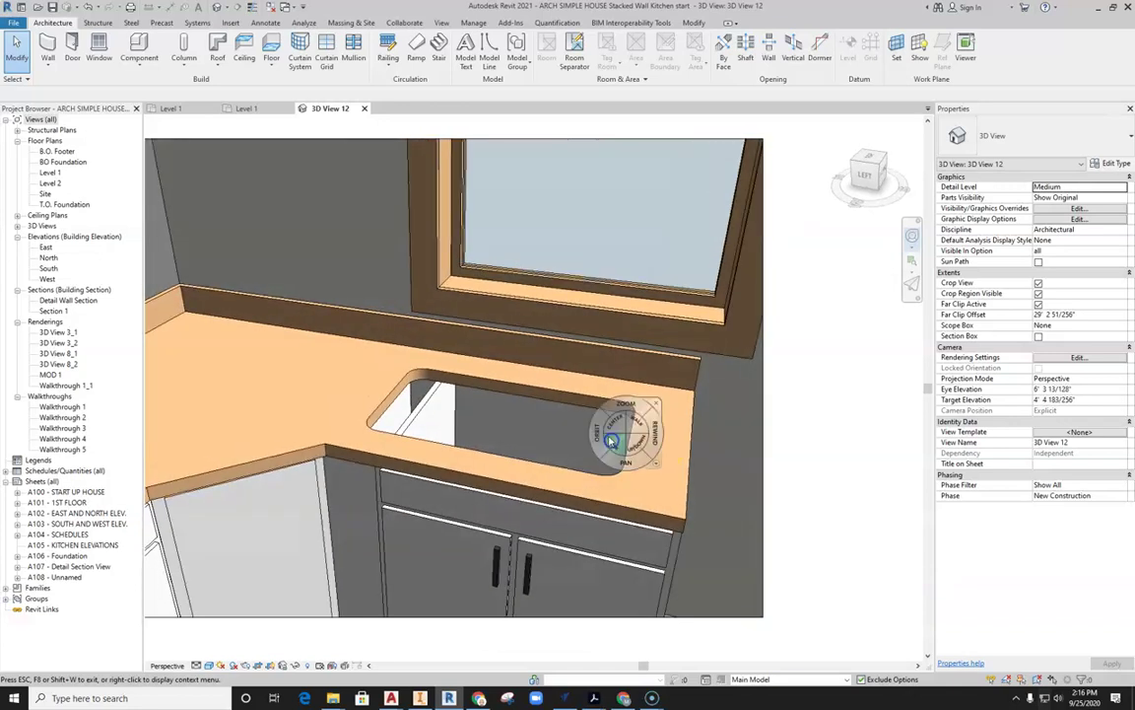
click(661, 405)
- In the Level 1 plan, try countertop Sink Location values of 3' 10" and 3' 0" before setting it to 3' 6"
click(190, 115)
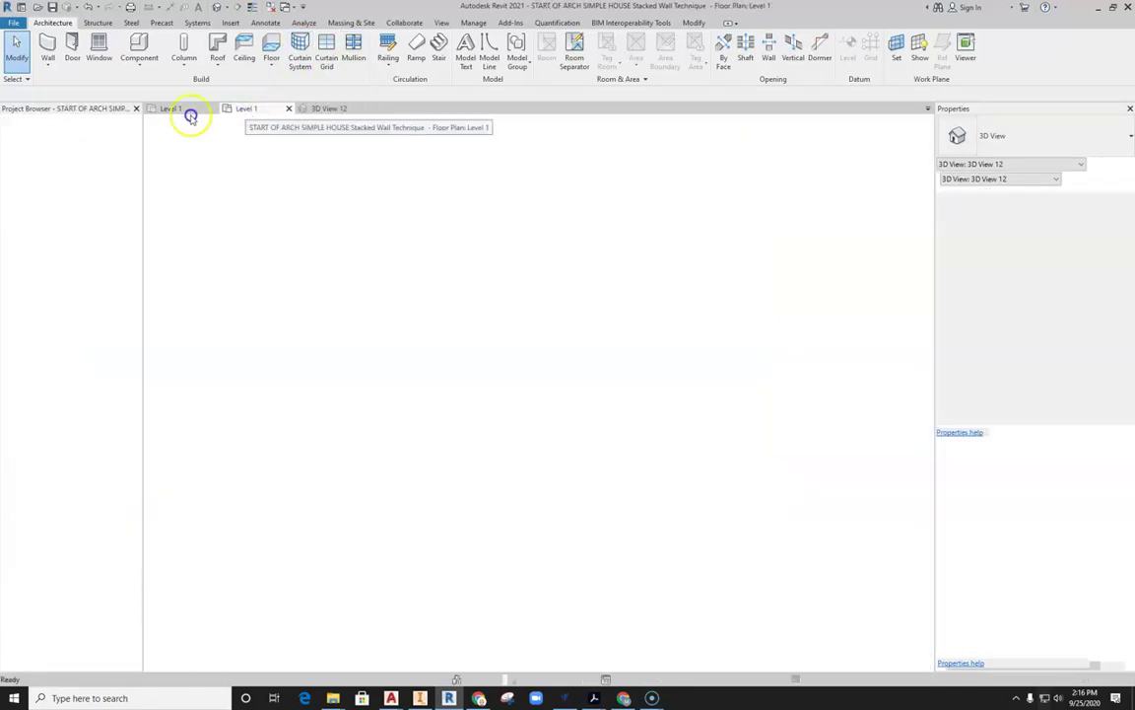
click(183, 112)
scroll(658, 337, up, 1)
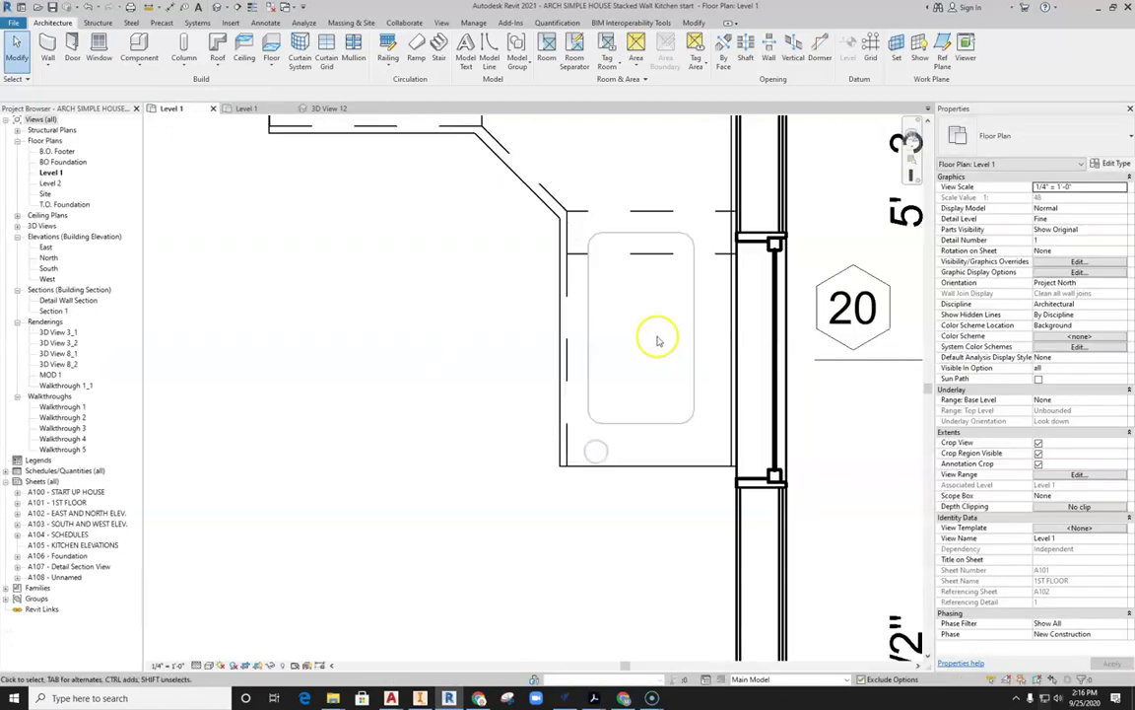
click(694, 314)
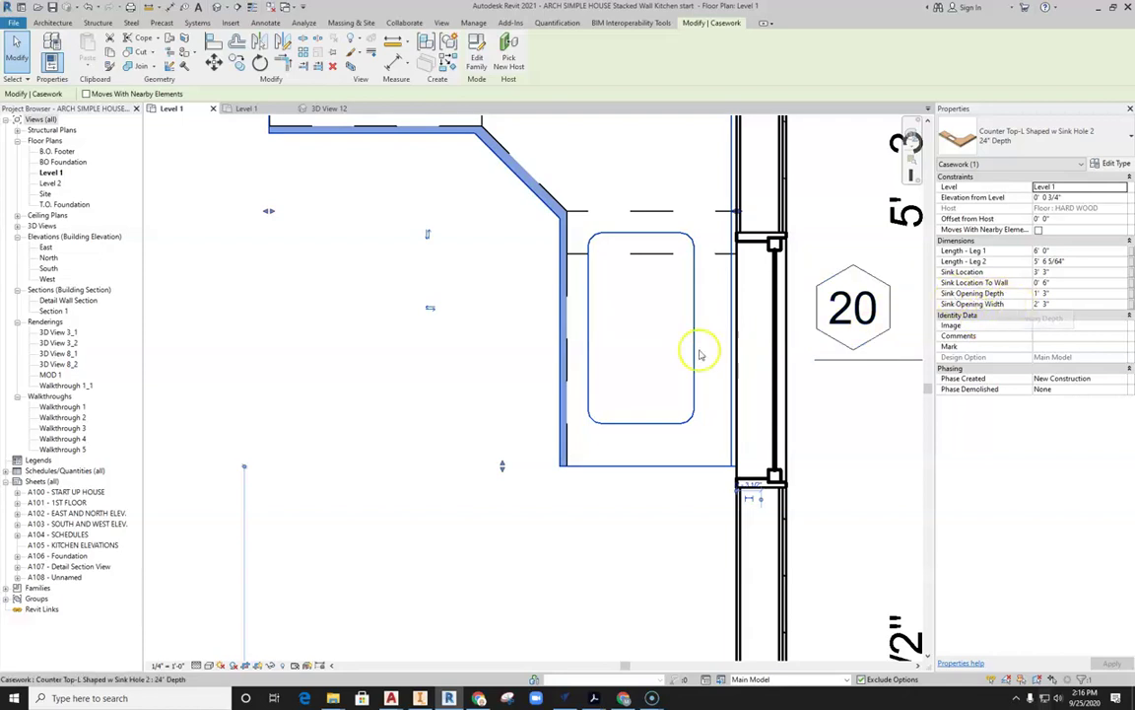
click(1051, 272)
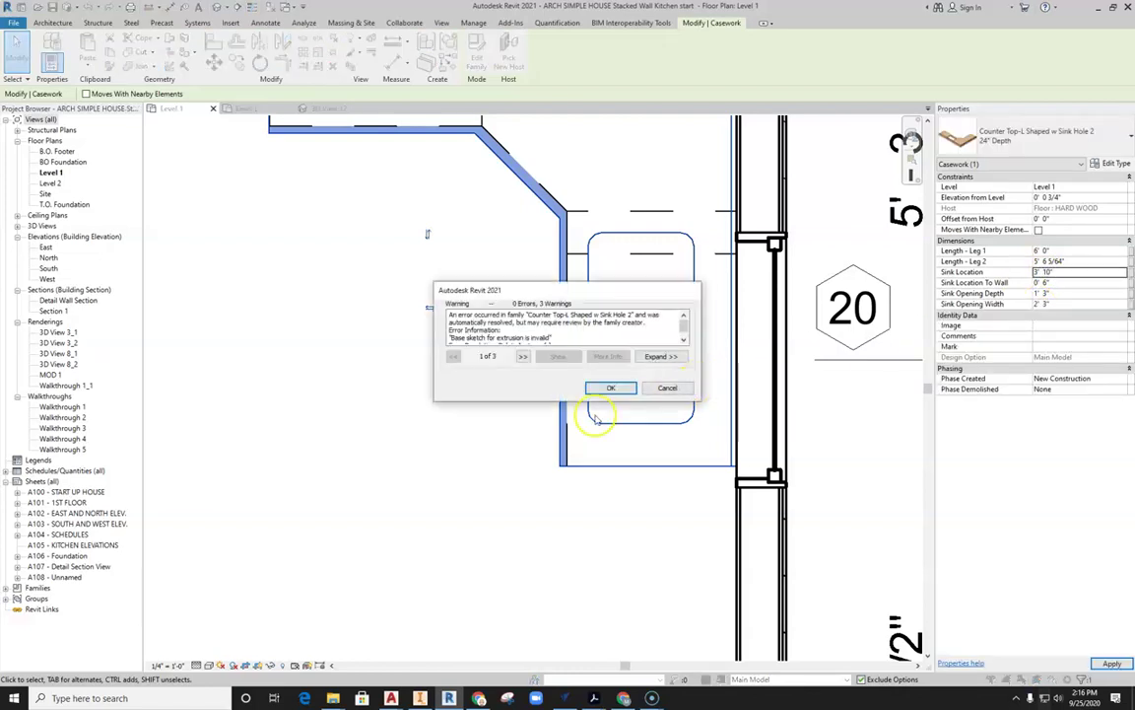
click(614, 391)
click(1058, 276)
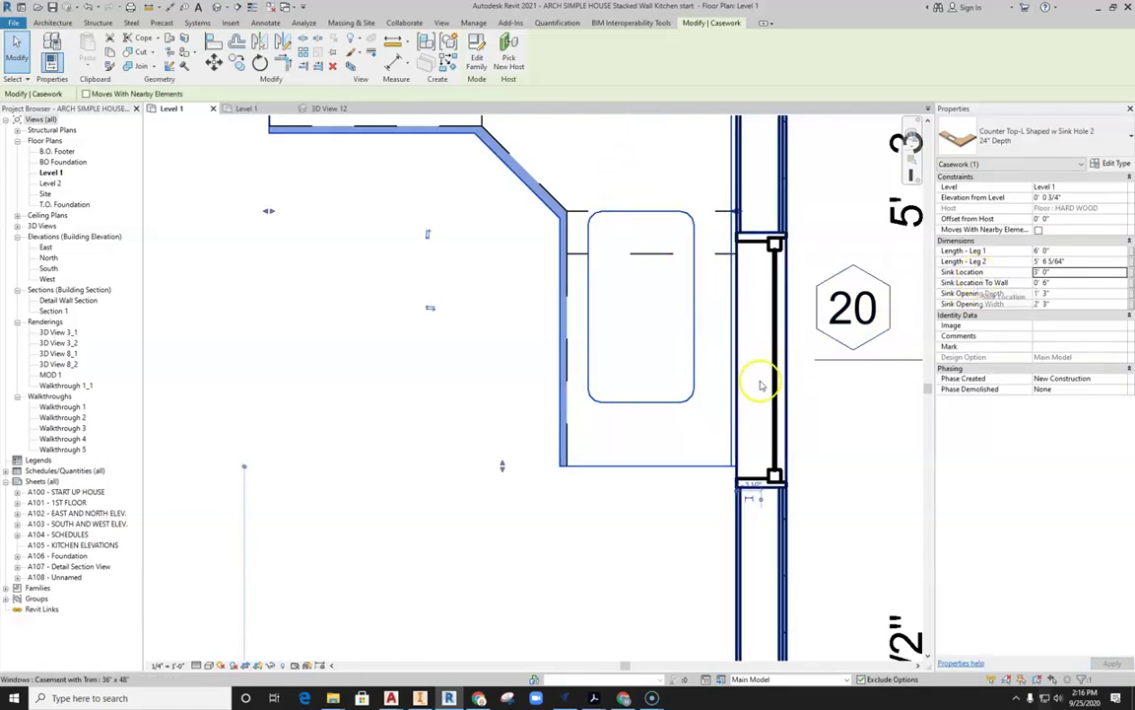
click(1046, 274)
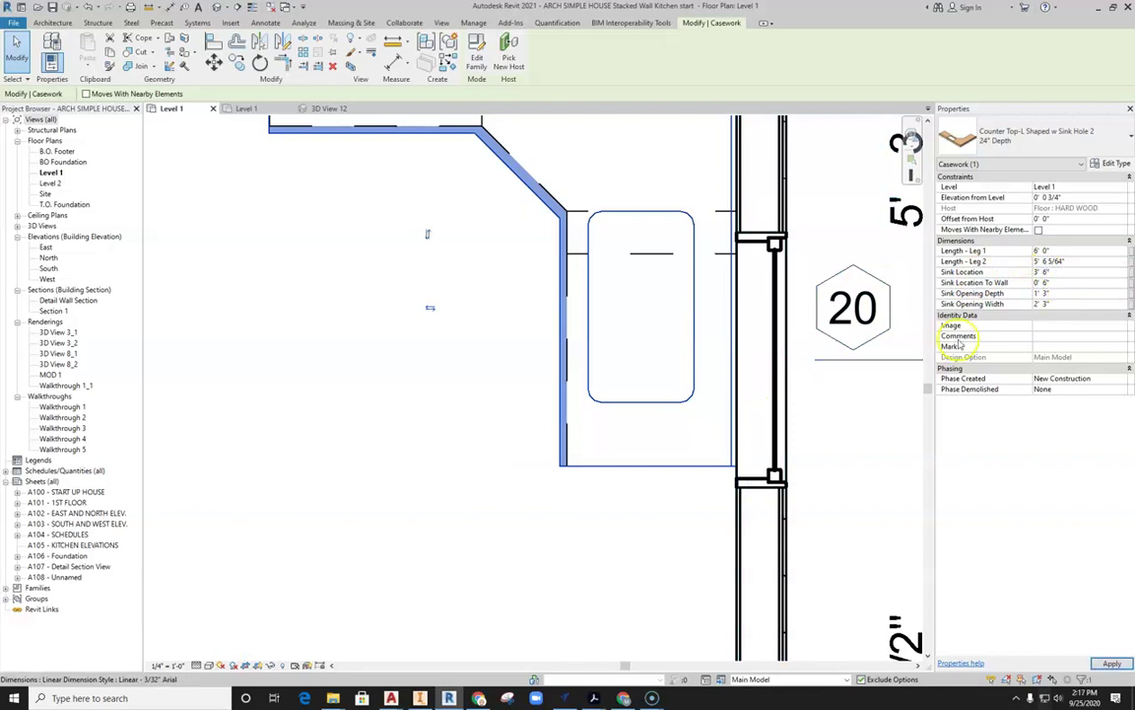
scroll(631, 258, up, 2)
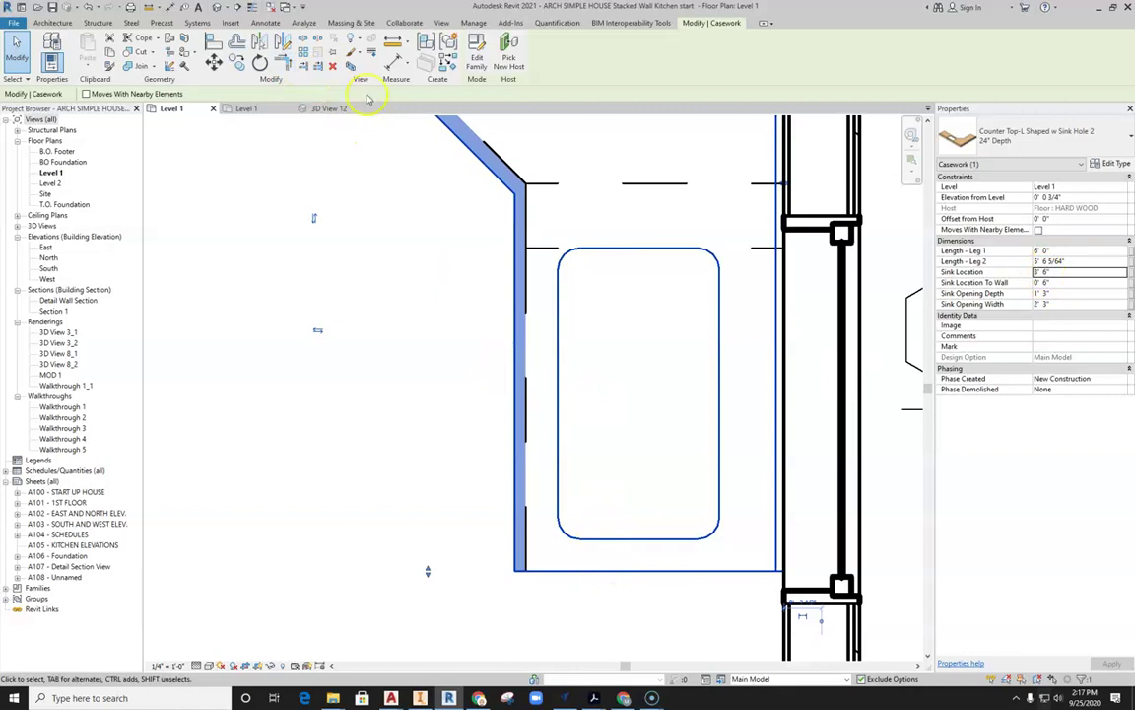
- Measure the gap between the sink opening and the countertop's lower end with an aligned dimension, and delete the dimension
click(392, 65)
click(658, 538)
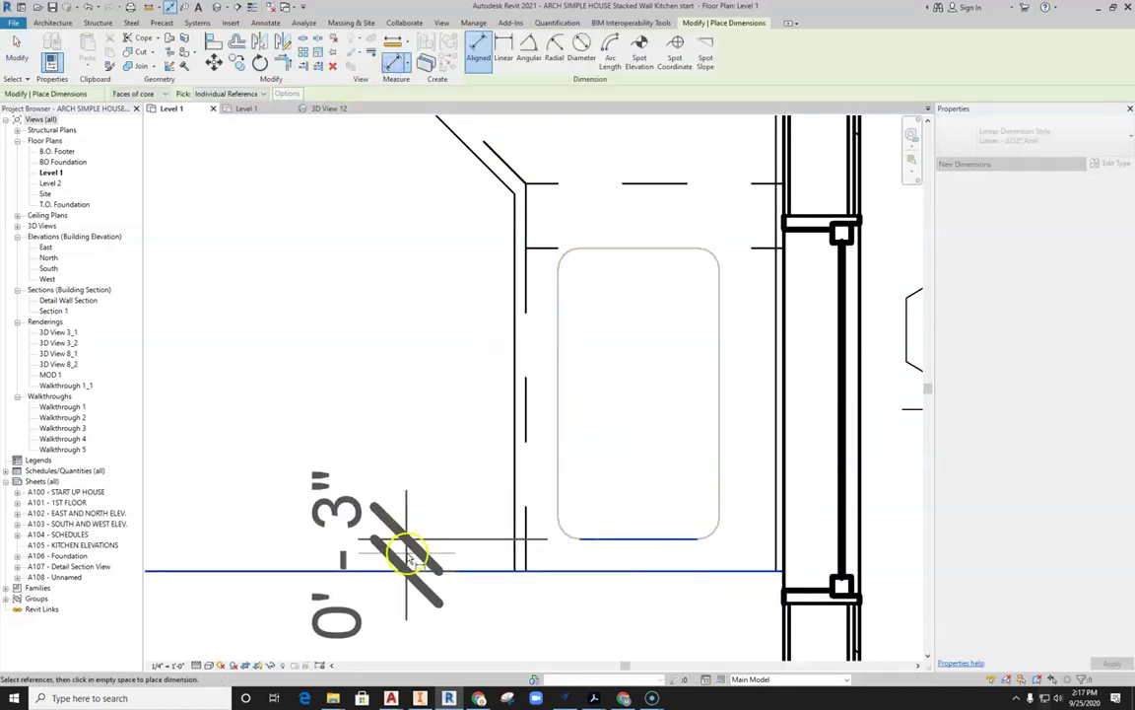
click(407, 557)
click(409, 557)
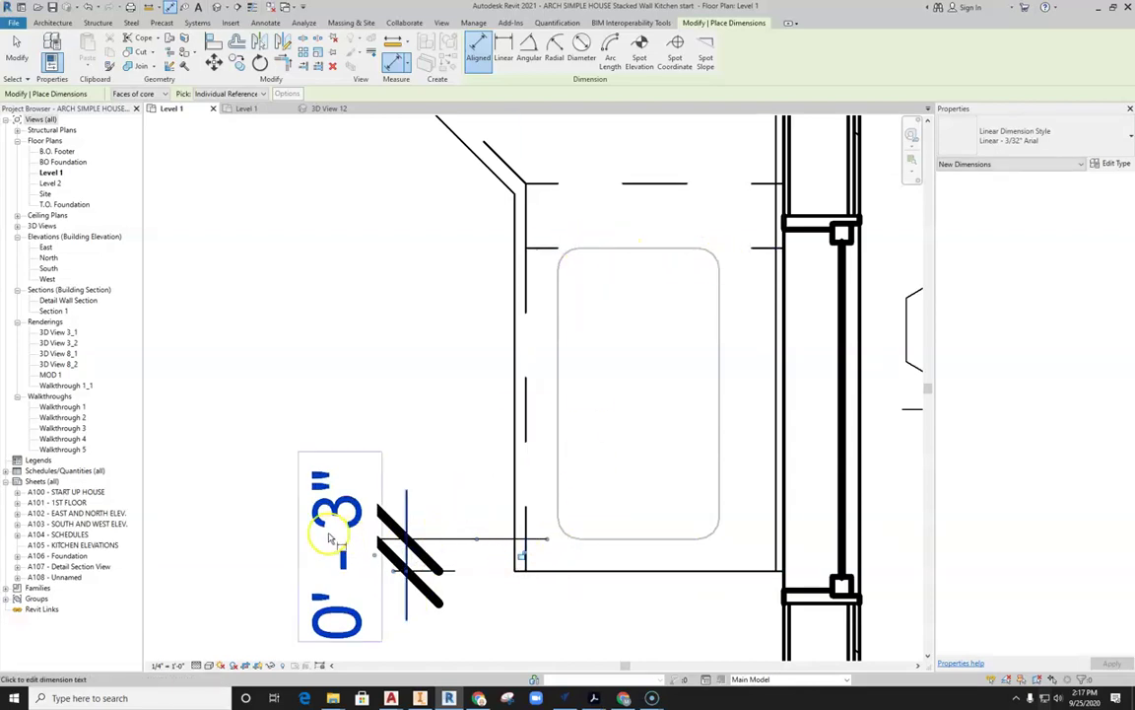
key(Escape)
key(Escape)
click(404, 542)
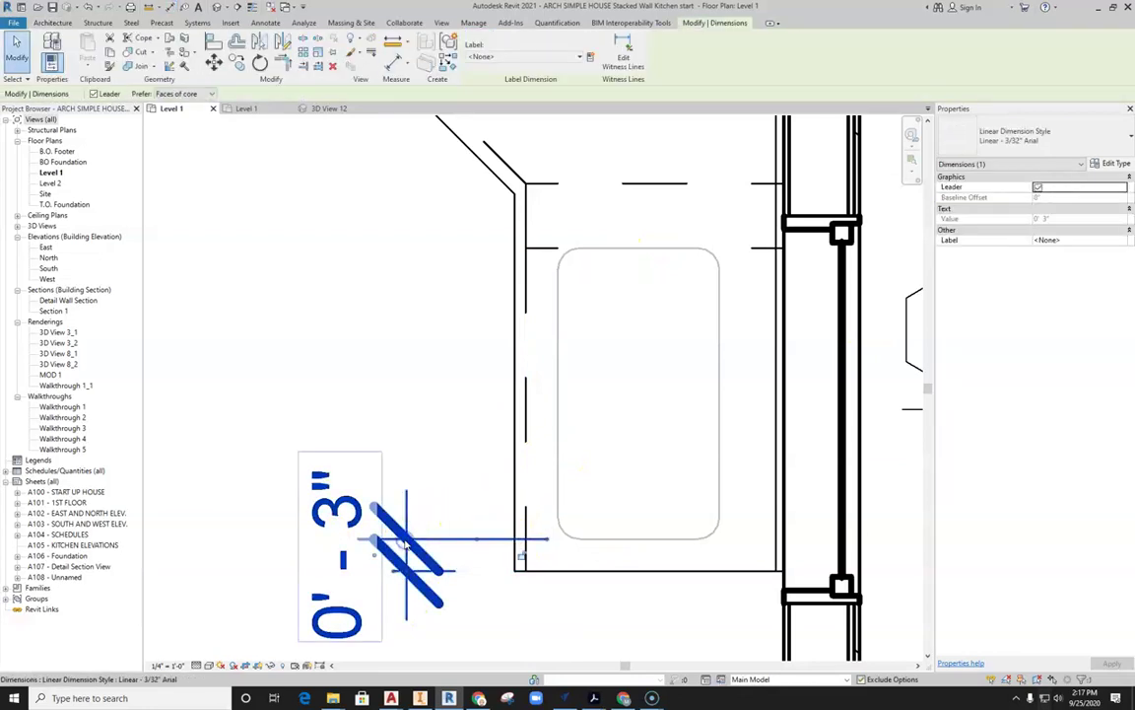
key(Delete)
- Set the countertop's Sink Location to 3' 7 1/2" and check the opening in 3D View 12
click(680, 547)
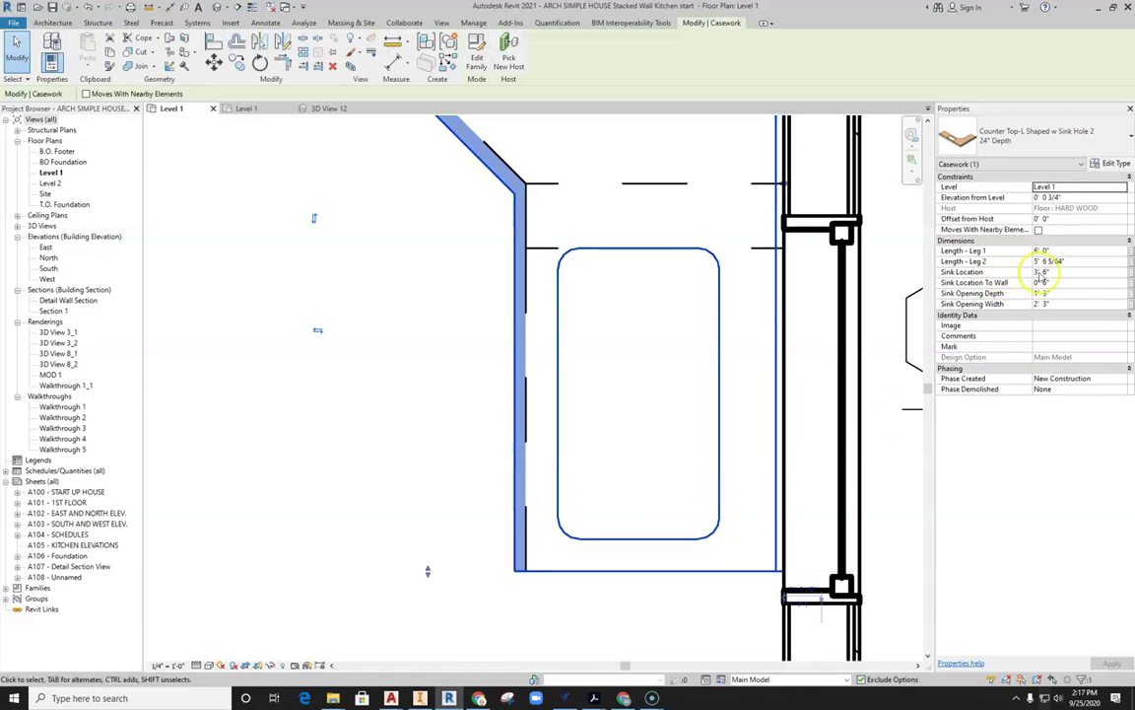
click(1043, 272)
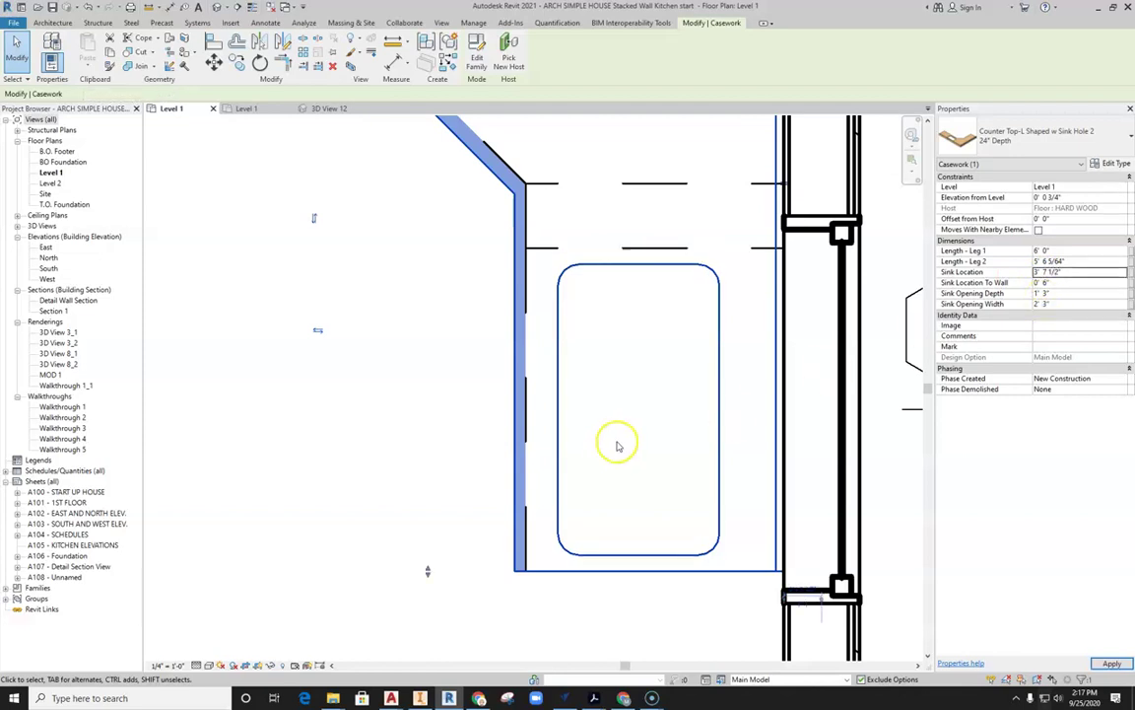
click(301, 514)
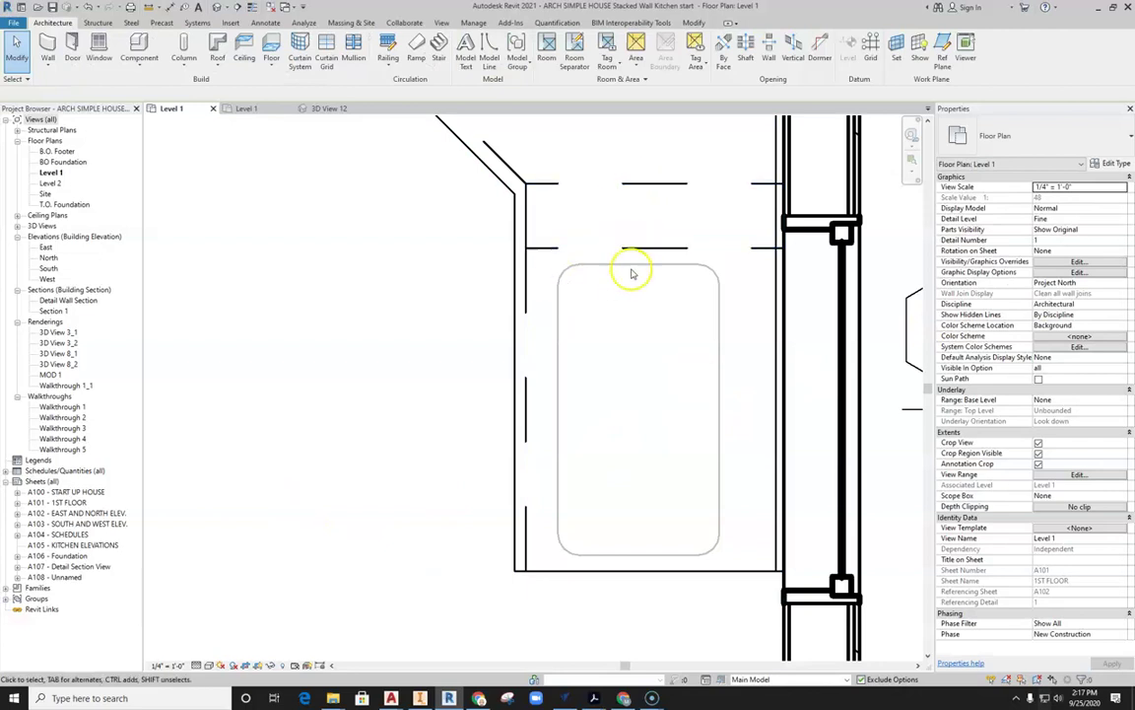
scroll(677, 388, down, 1)
middle_drag(663, 381, 567, 405)
middle_drag(525, 464, 591, 437)
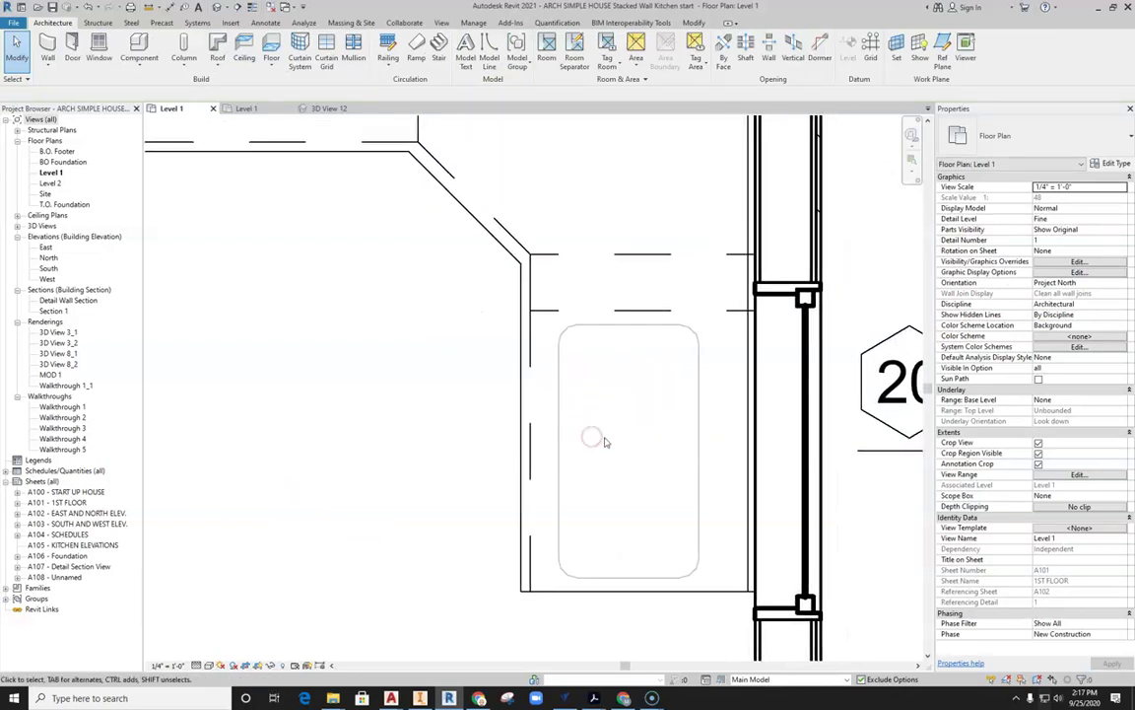
click(335, 109)
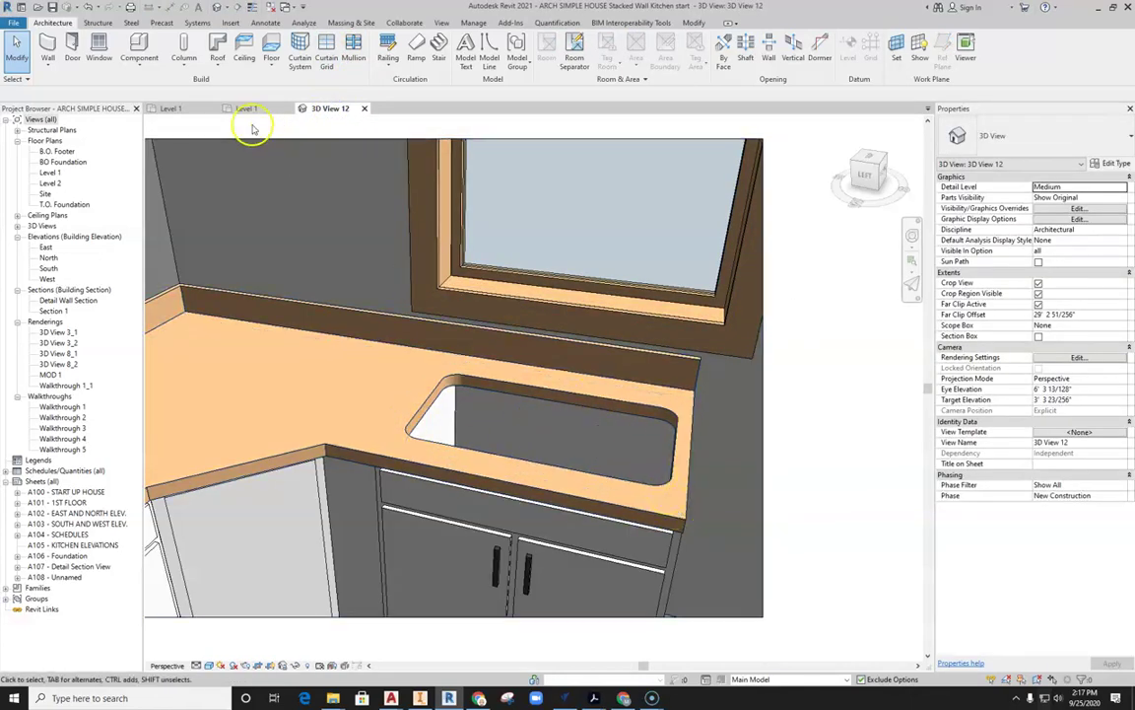
- From the Level 1 plan, start loading a component family and browse the English-Imperial library to the Plumbing, Architectural, Fixtures, Sinks folder
click(173, 109)
scroll(588, 437, down, 2)
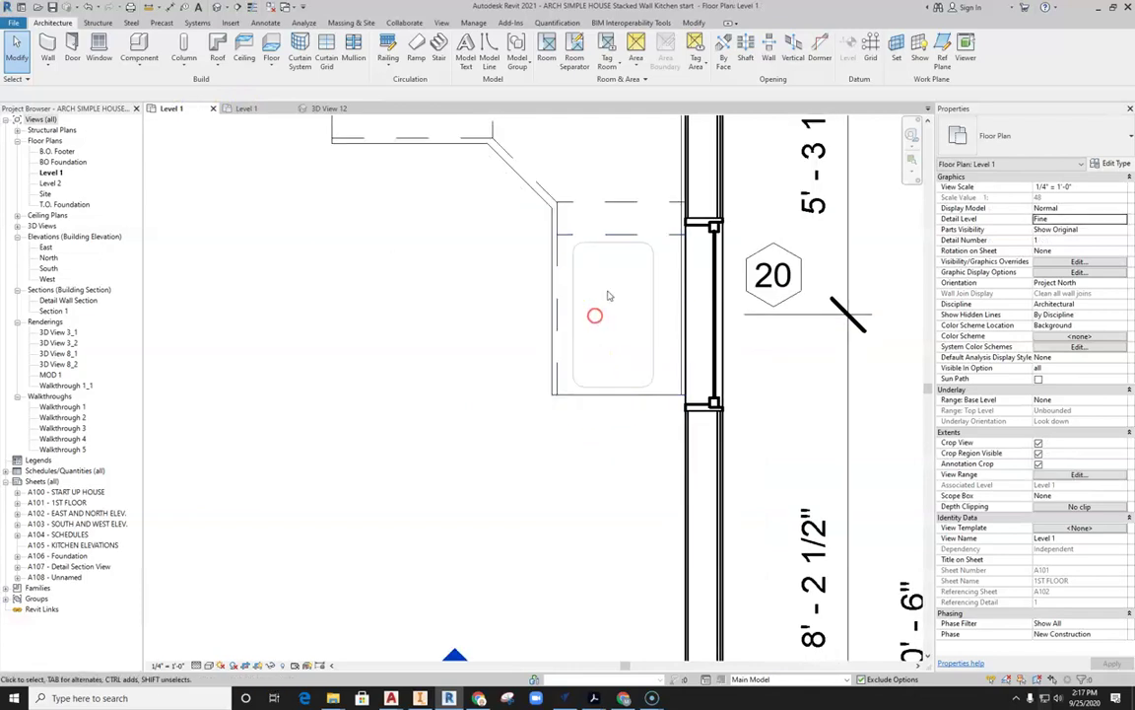
scroll(363, 482, up, 2)
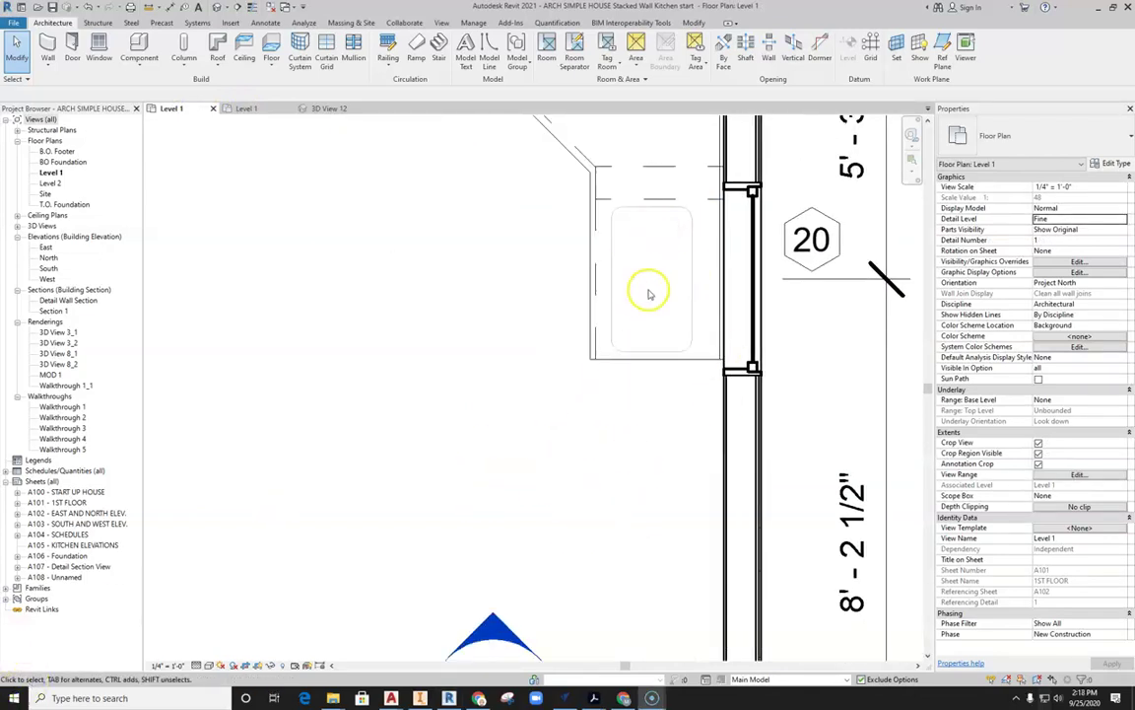
scroll(646, 325, up, 1)
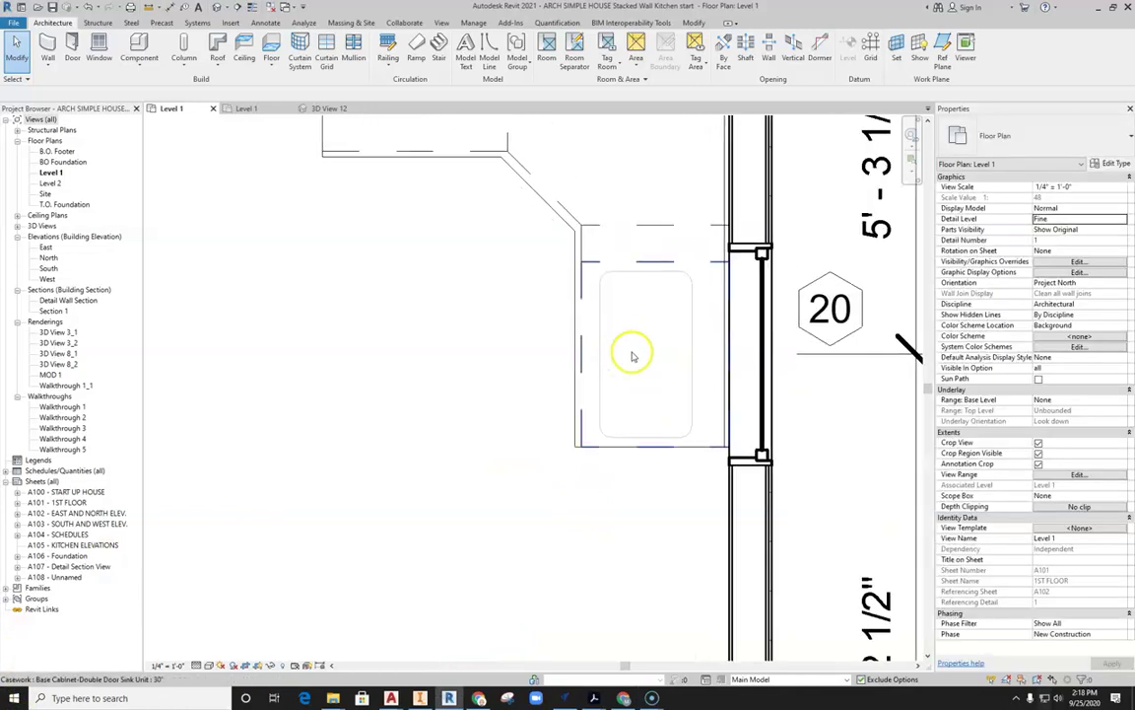
click(140, 45)
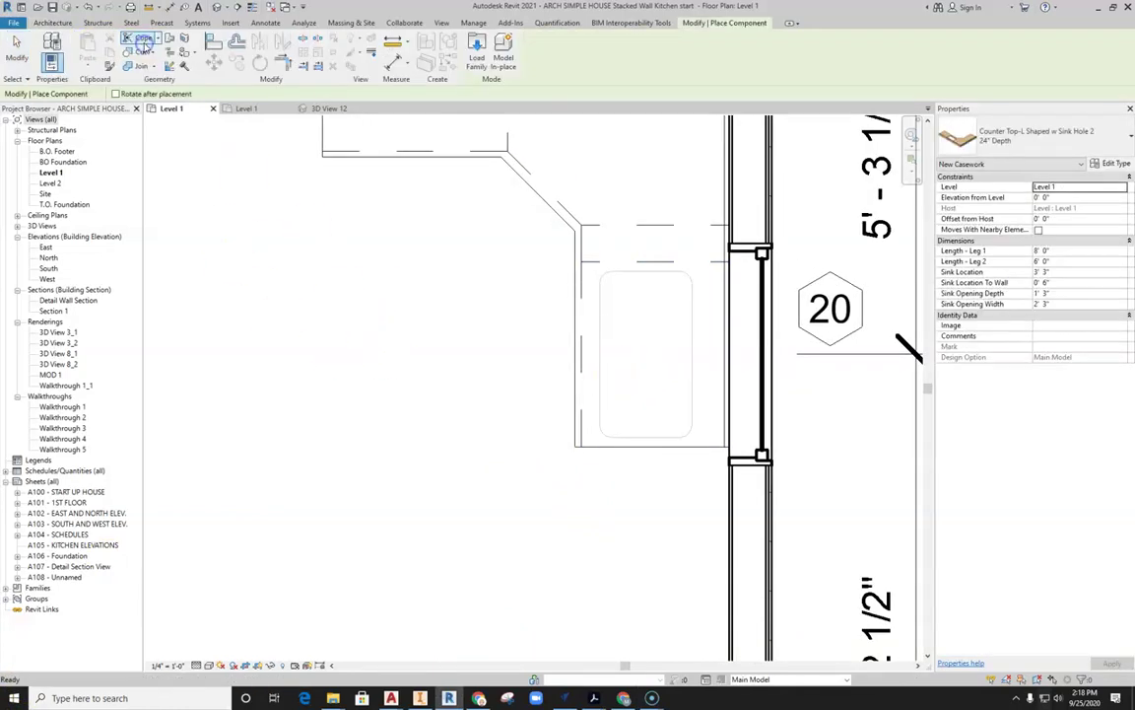
click(476, 56)
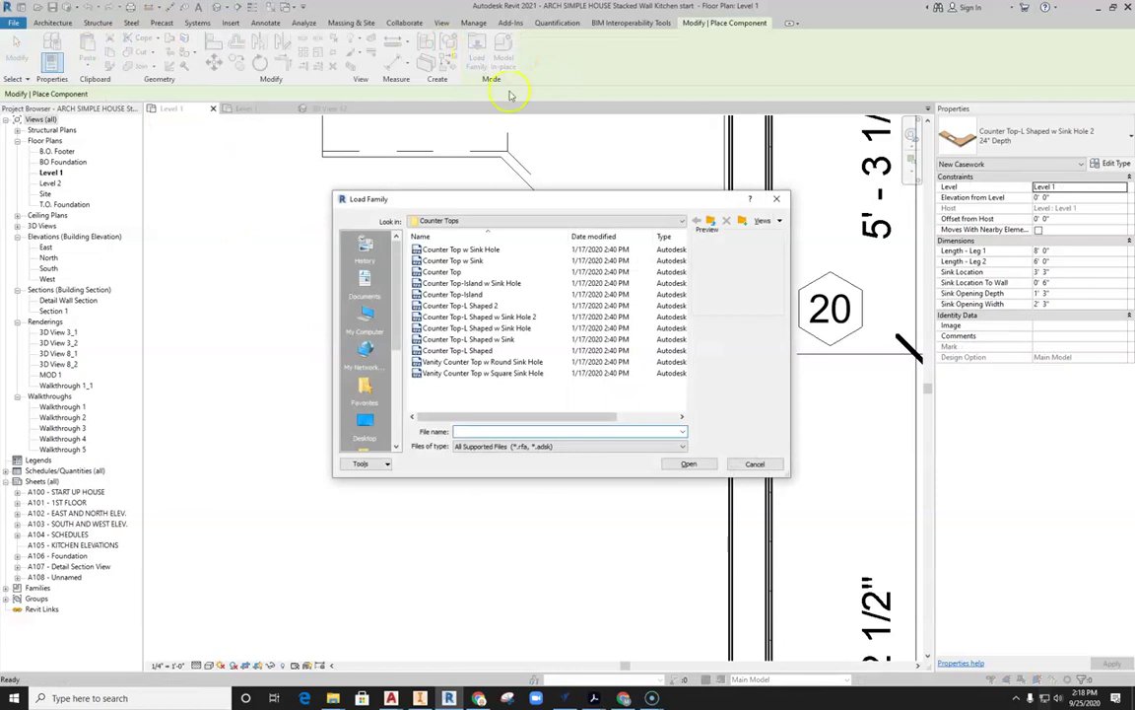
click(544, 223)
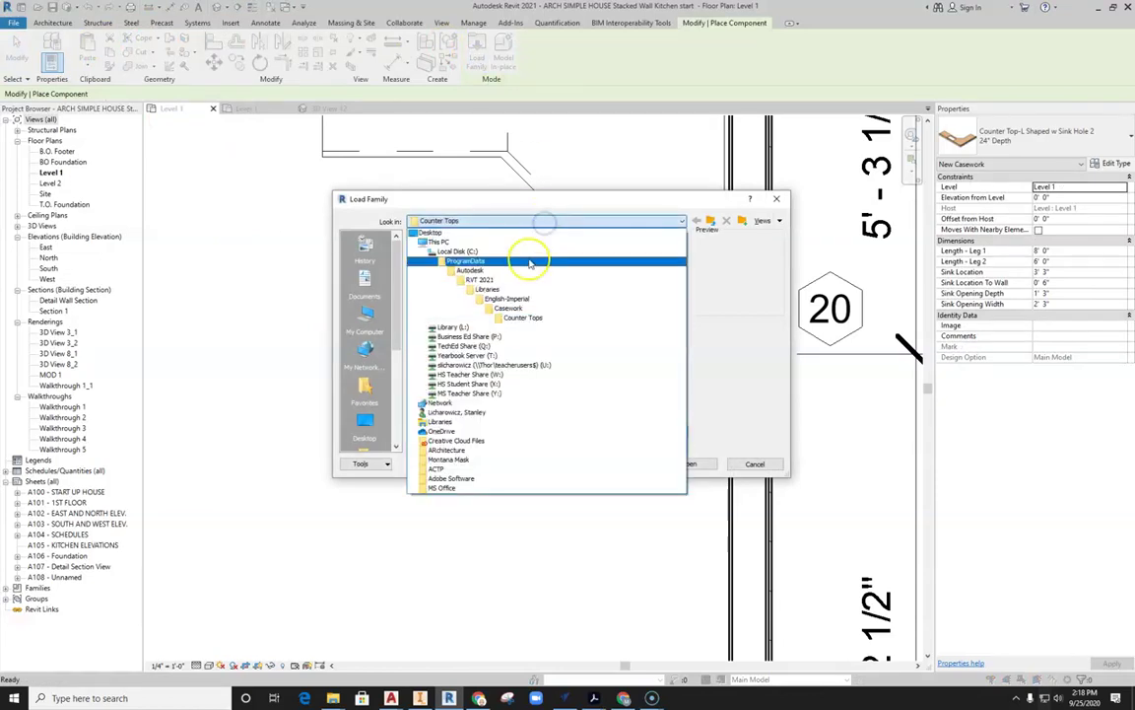
click(521, 300)
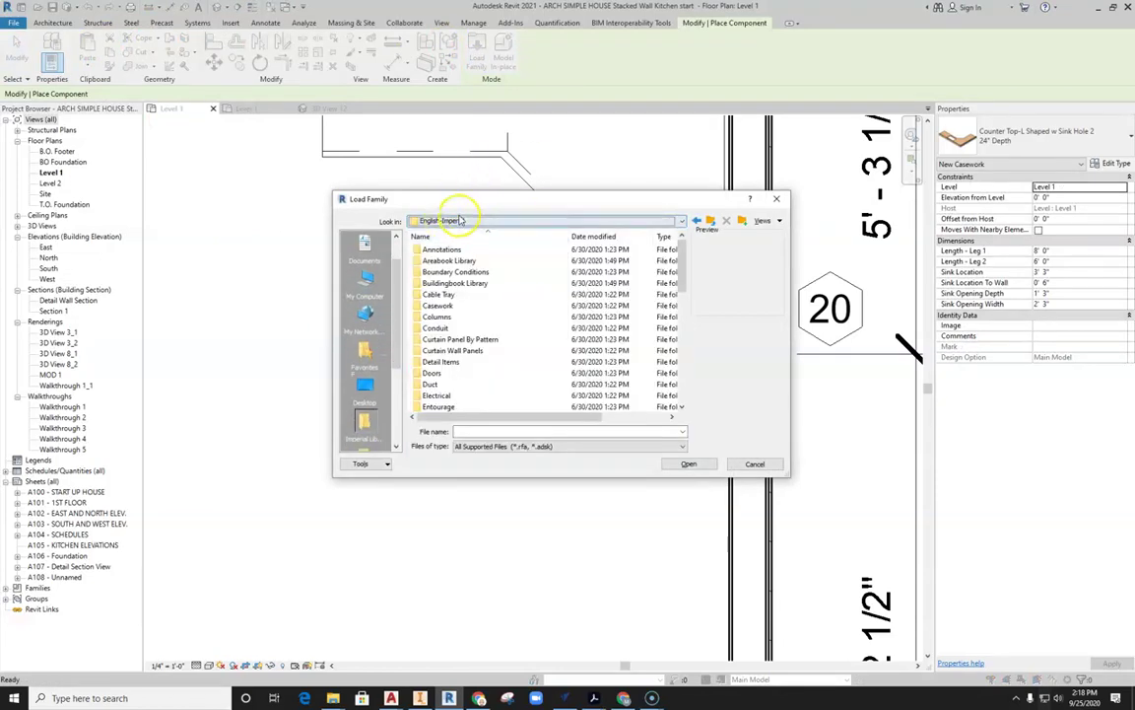
scroll(449, 320, down, 2)
scroll(449, 327, down, 2)
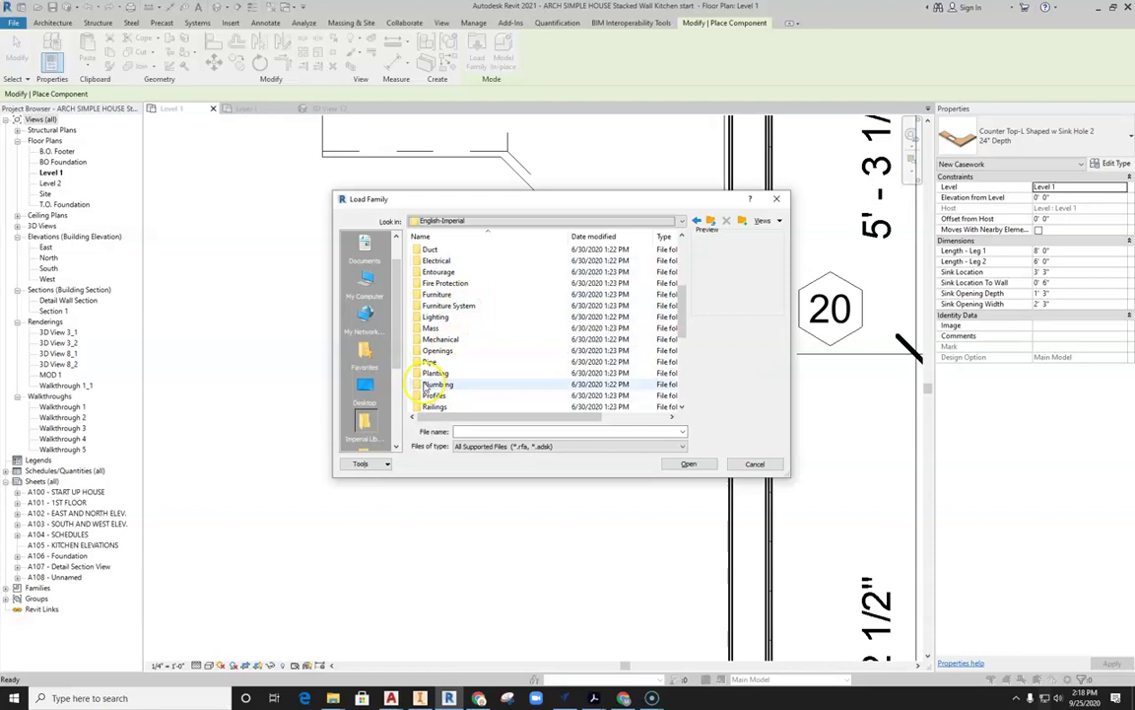
double_click(434, 384)
double_click(424, 249)
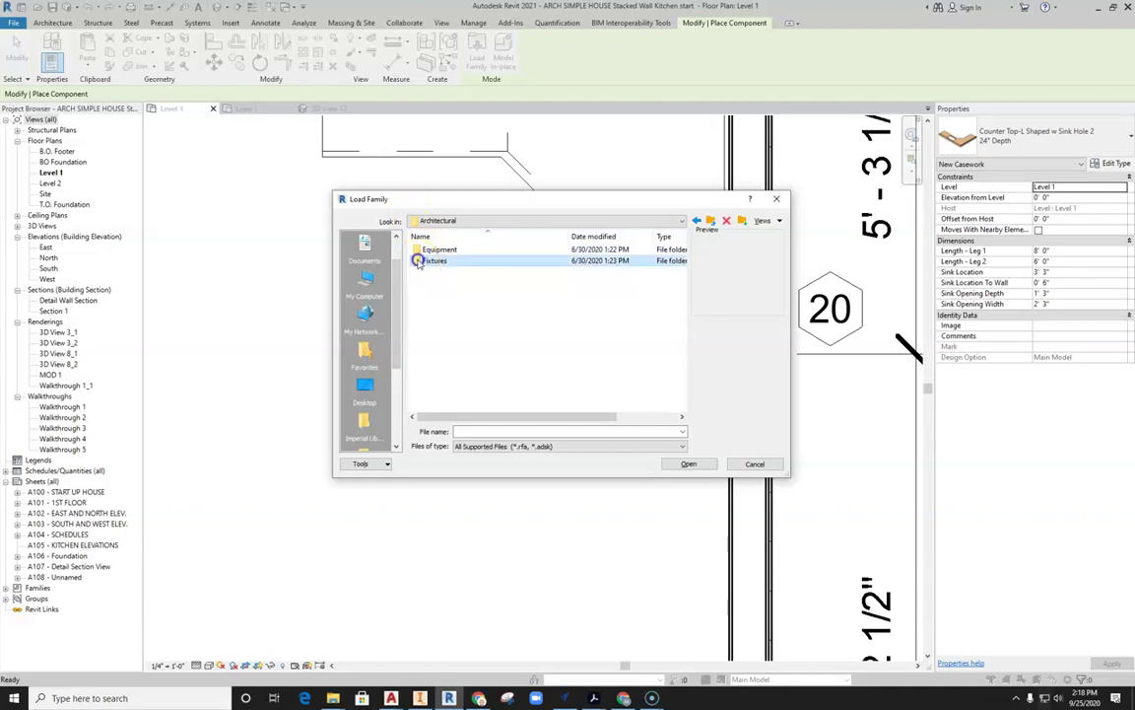
double_click(424, 260)
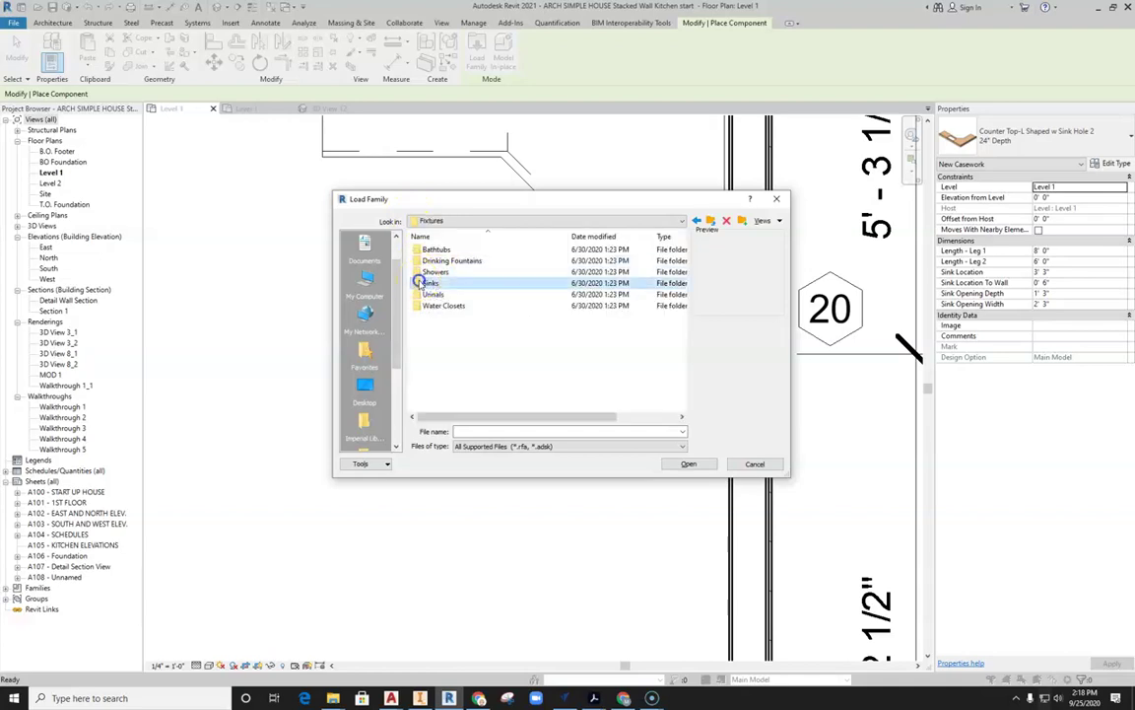
double_click(423, 283)
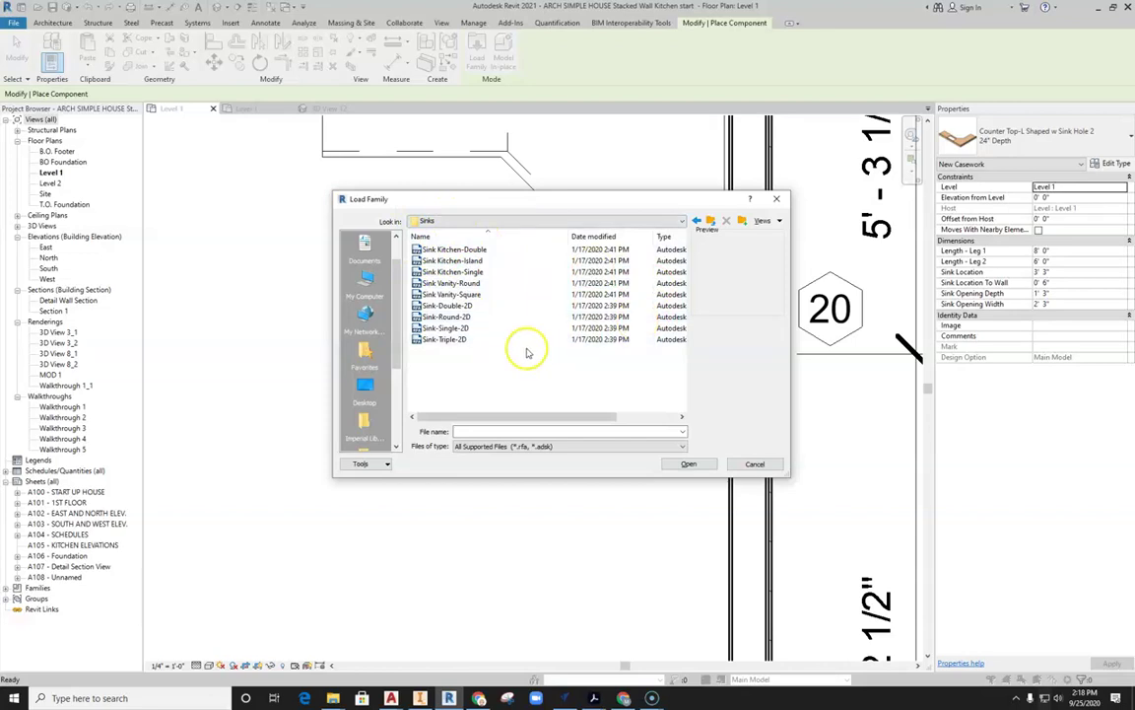
- Check the sink against the plumbing fixture schedule in the Acrobat PDF, and load Sink Kitchen-Single in Revit, overwriting the existing version
click(477, 250)
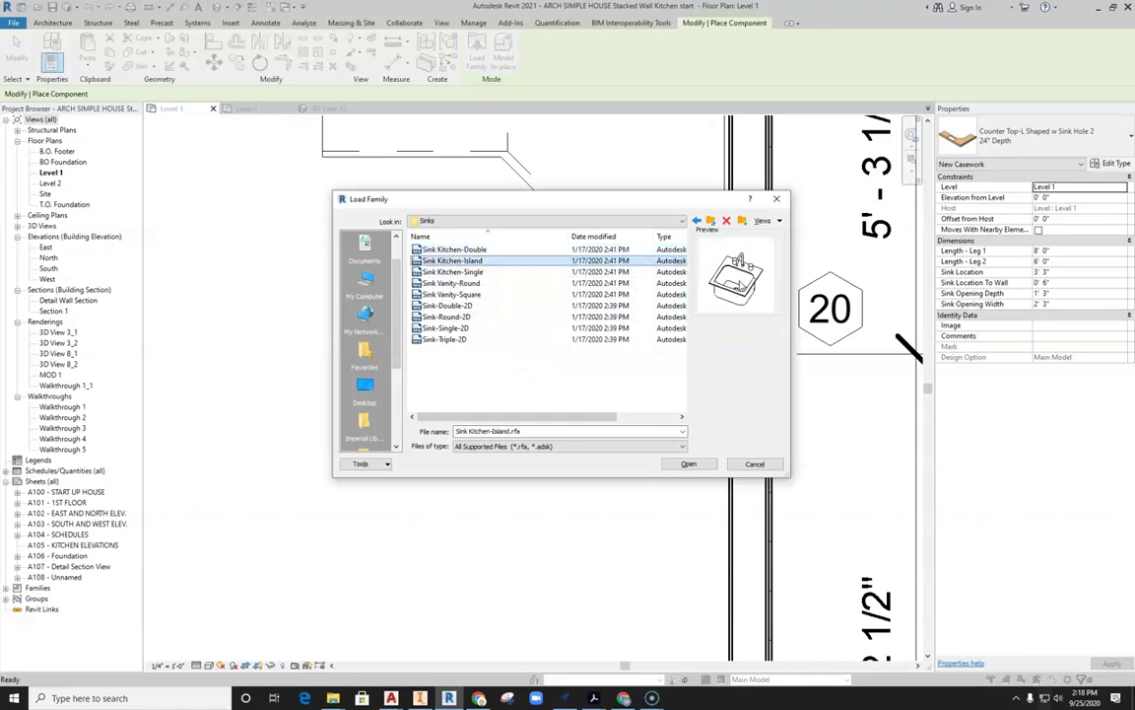
click(473, 272)
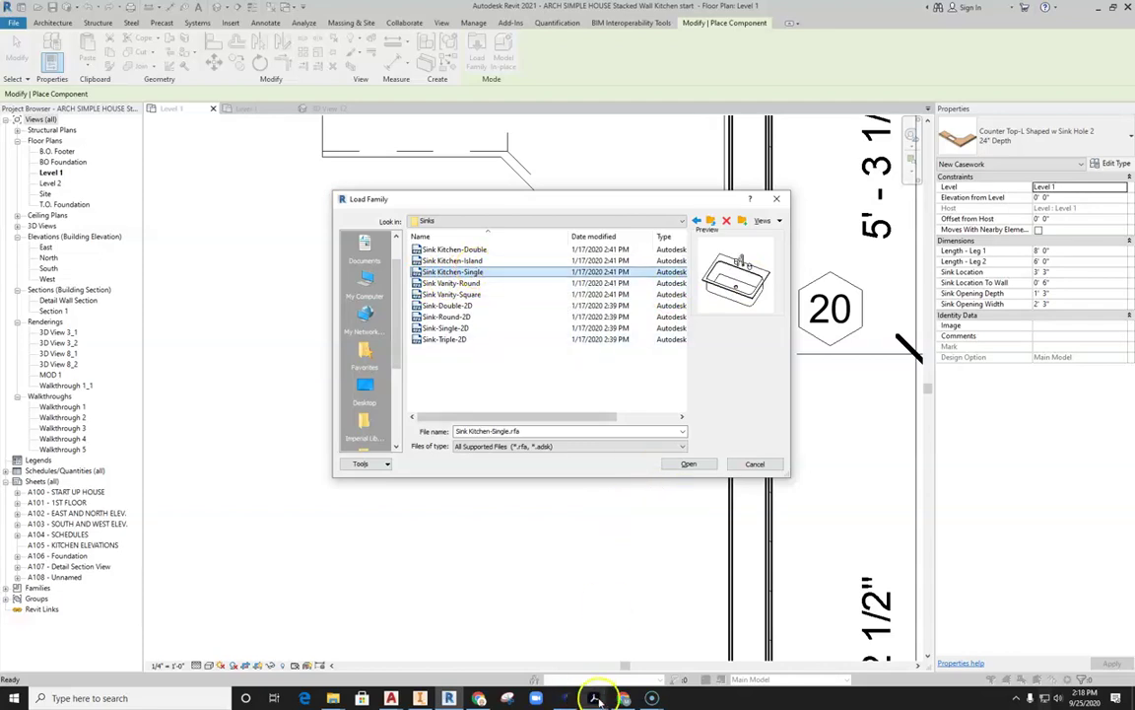
click(590, 582)
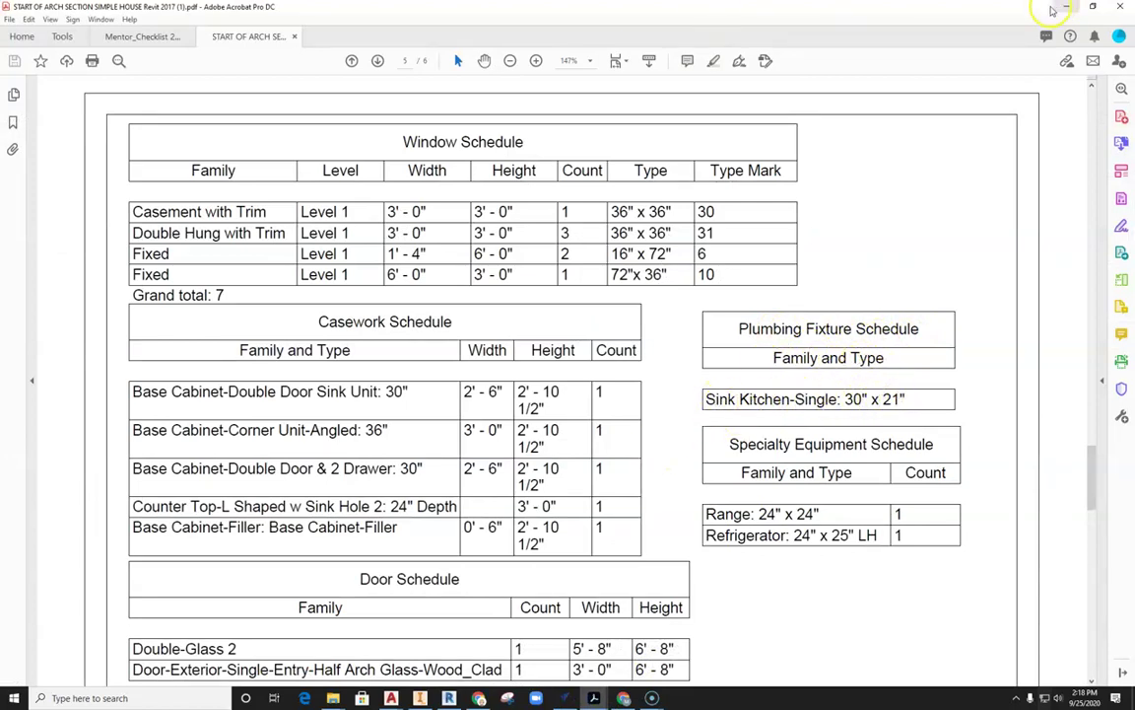
click(448, 698)
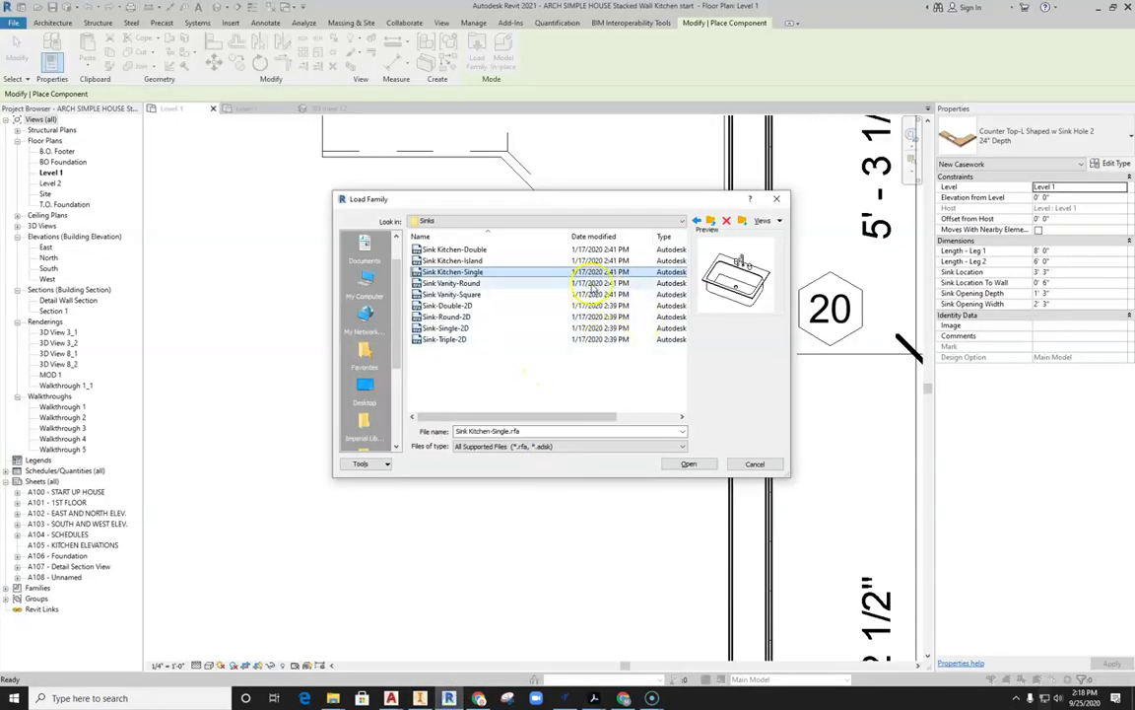
click(690, 463)
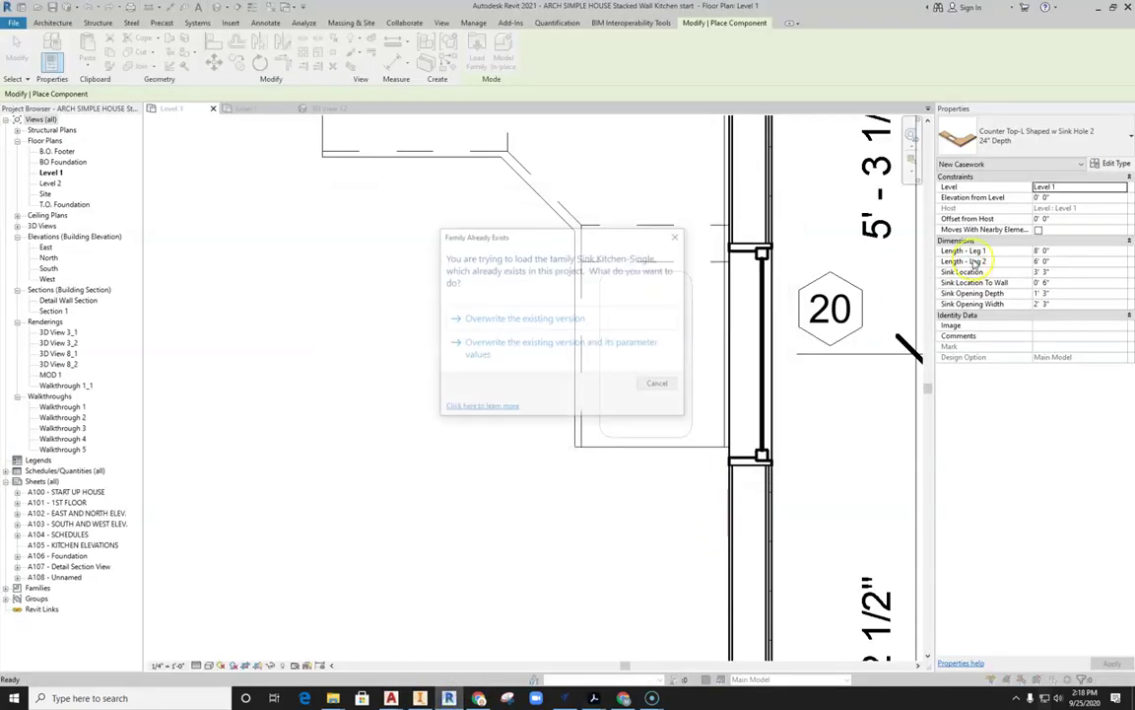
click(566, 319)
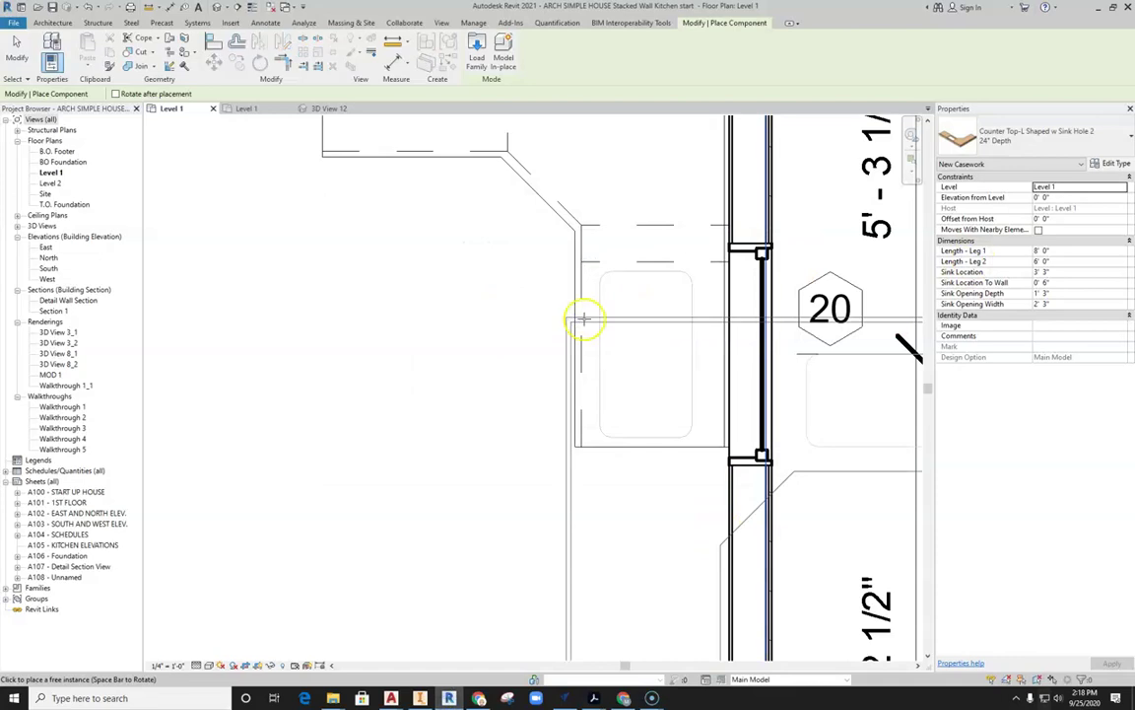
- Find "sink" among the component types and choose Sink Kitchen-Single 30" x 21" for placement
scroll(522, 309, down, 3)
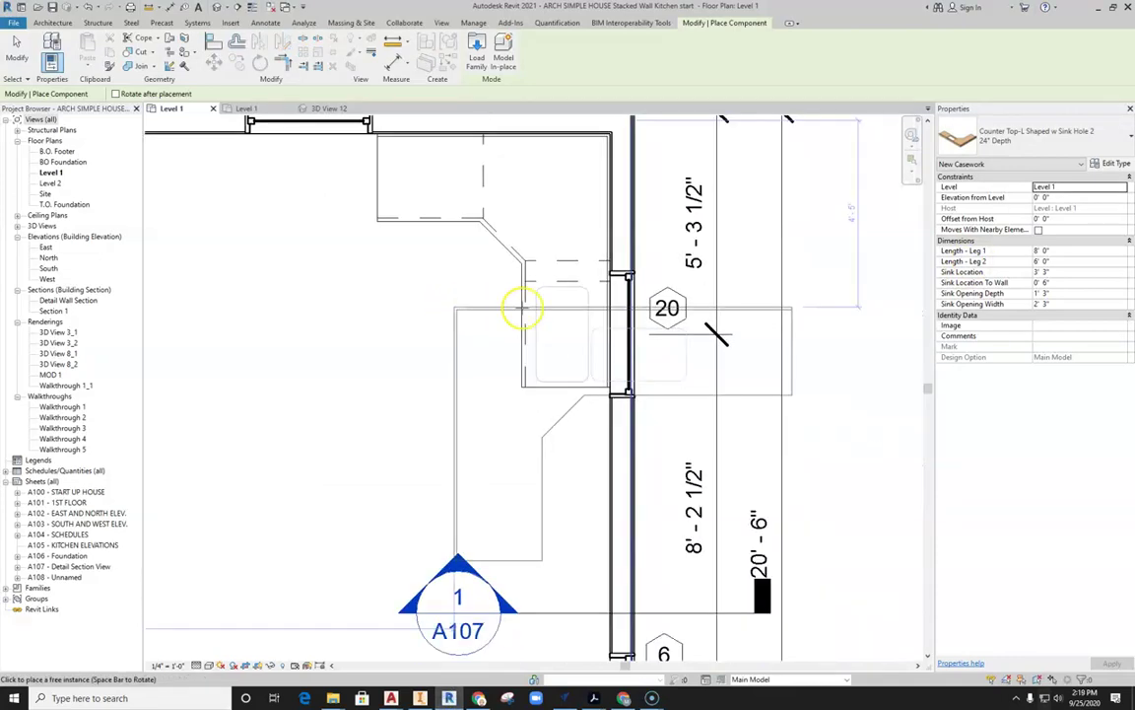
click(1013, 131)
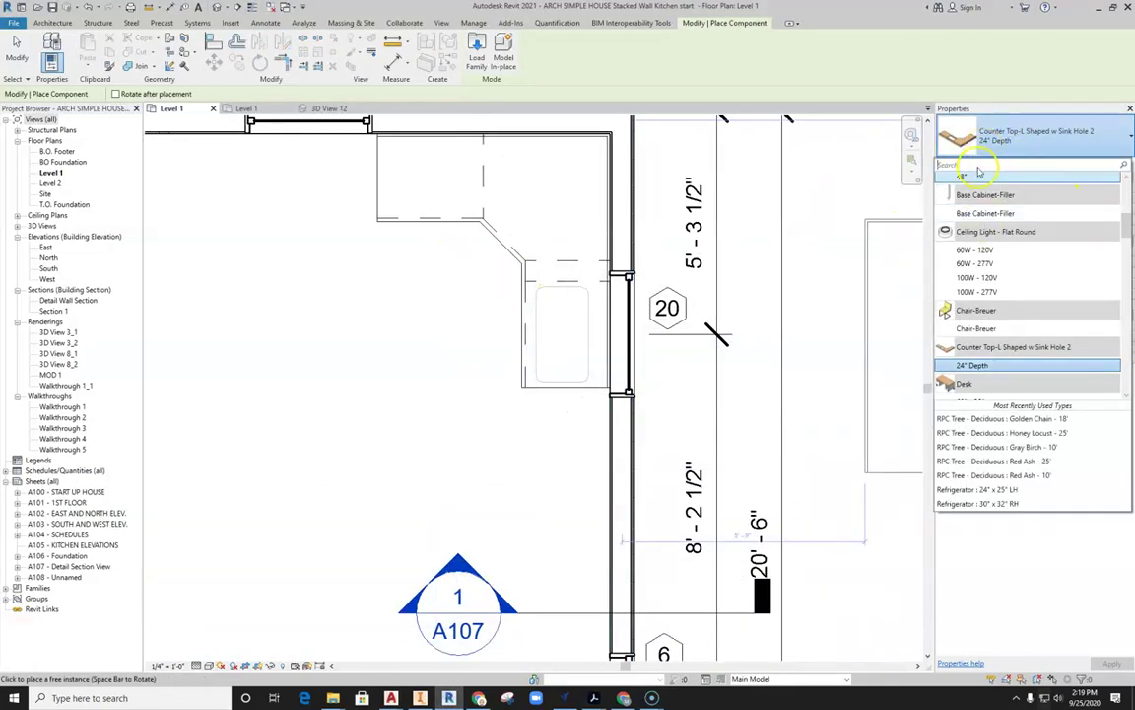
text(sink)
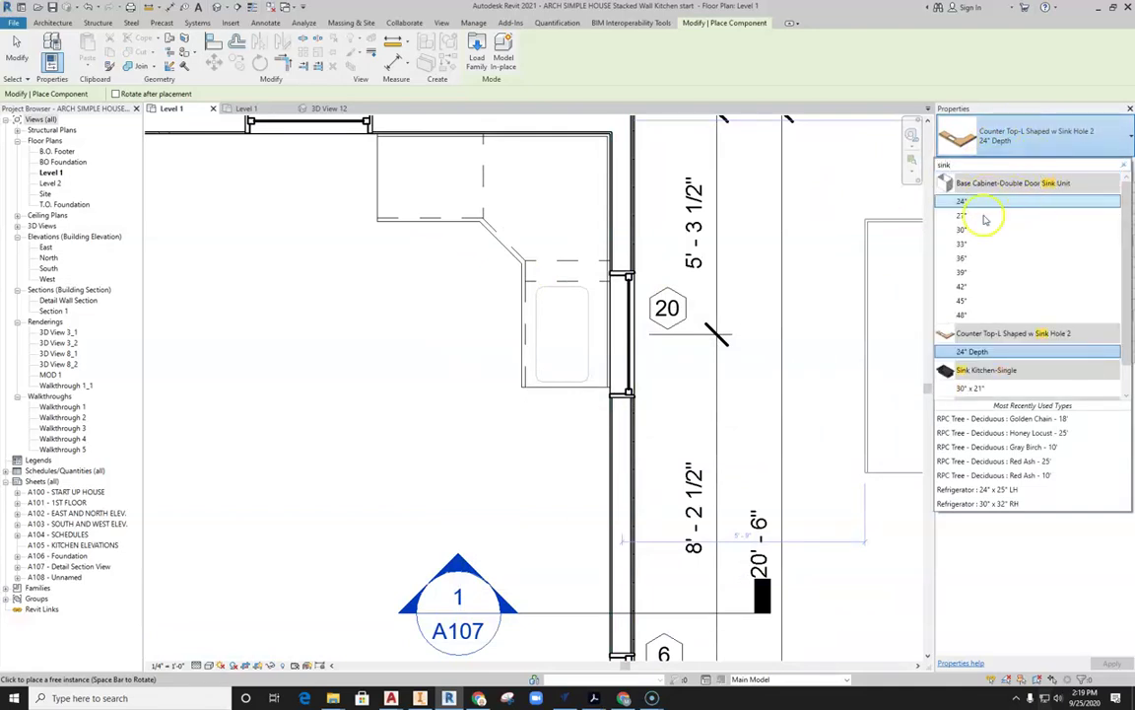
scroll(986, 221, down, 1)
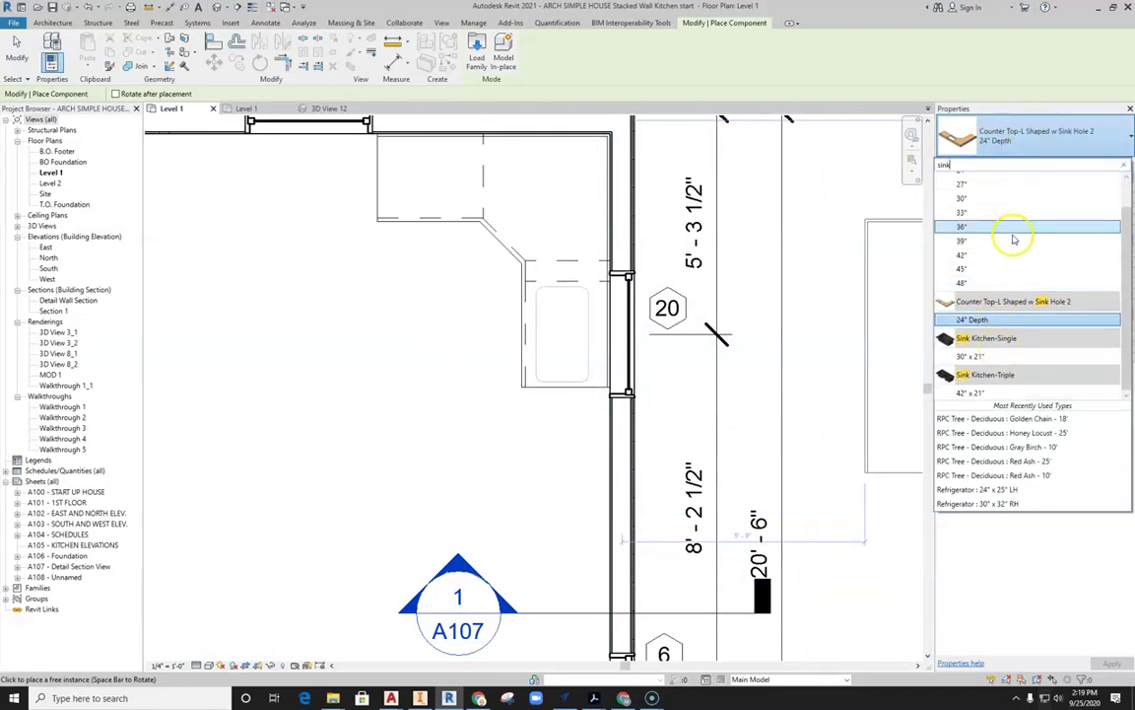
click(1001, 357)
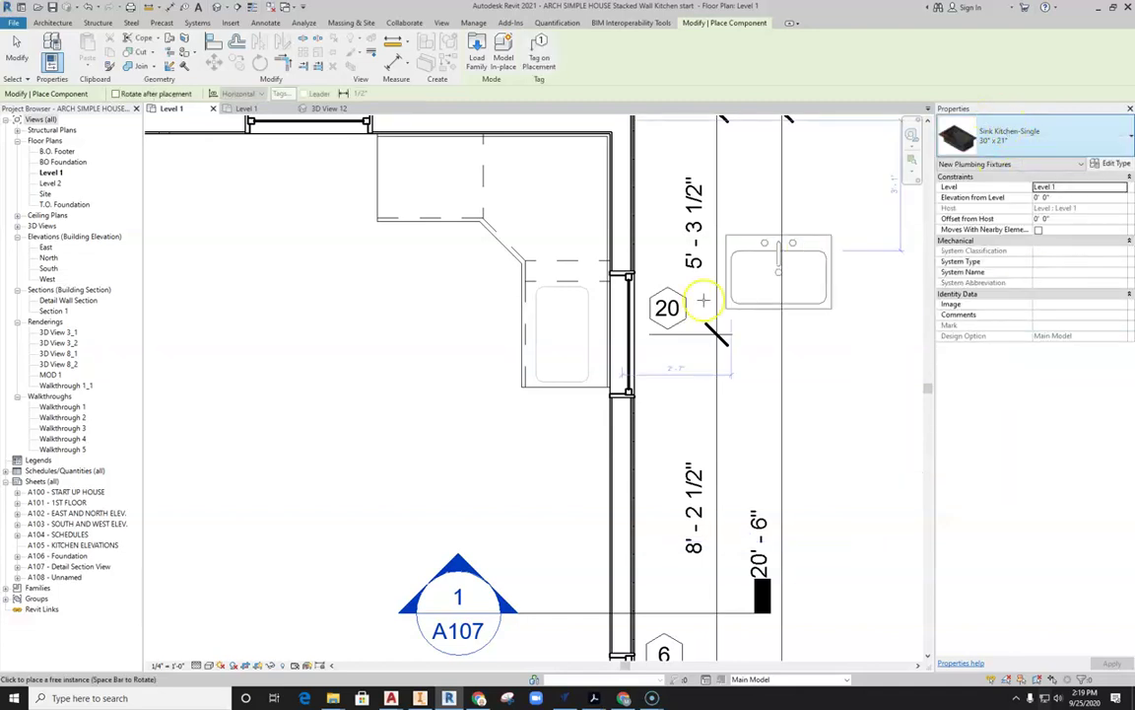
- Rotate the sink so its faucet faces the window wall and place one centred over the countertop's sink opening
key(space)
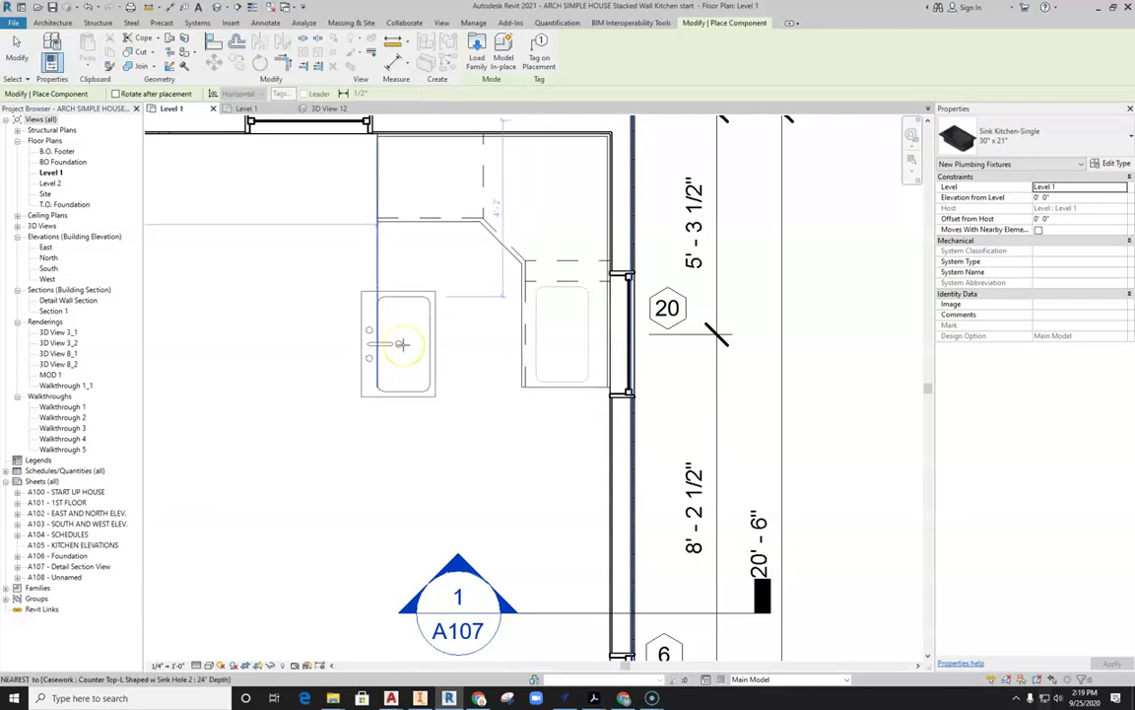
key(space)
key(space)
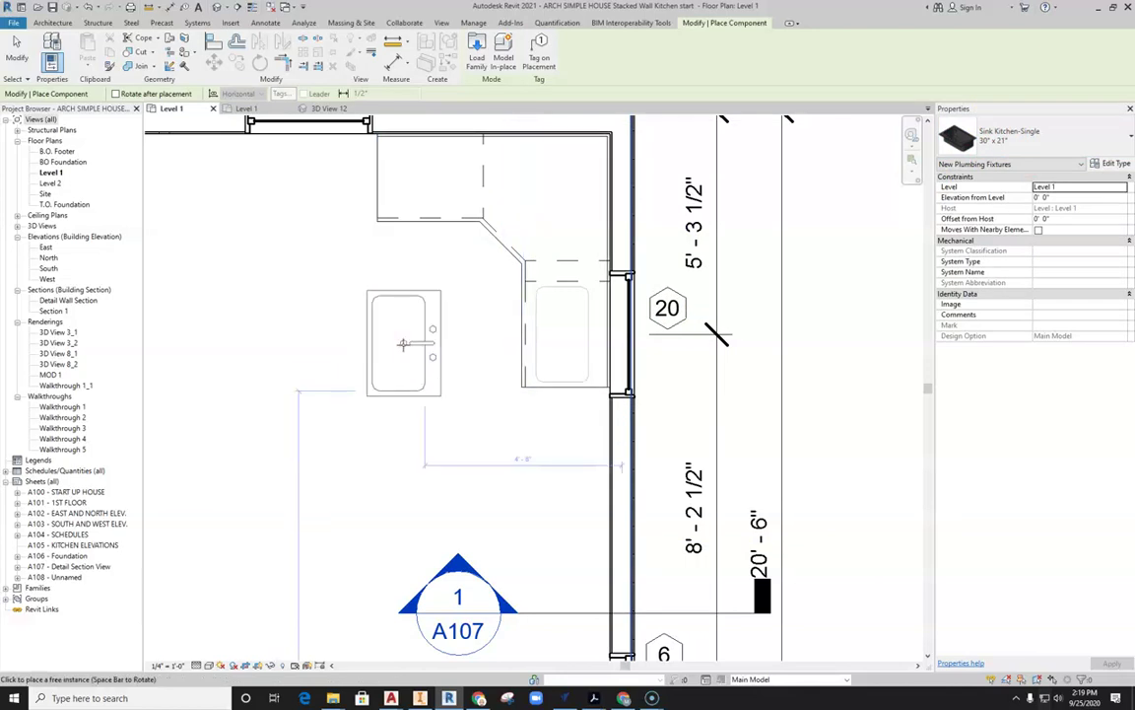
scroll(403, 343, up, 4)
scroll(552, 324, up, 2)
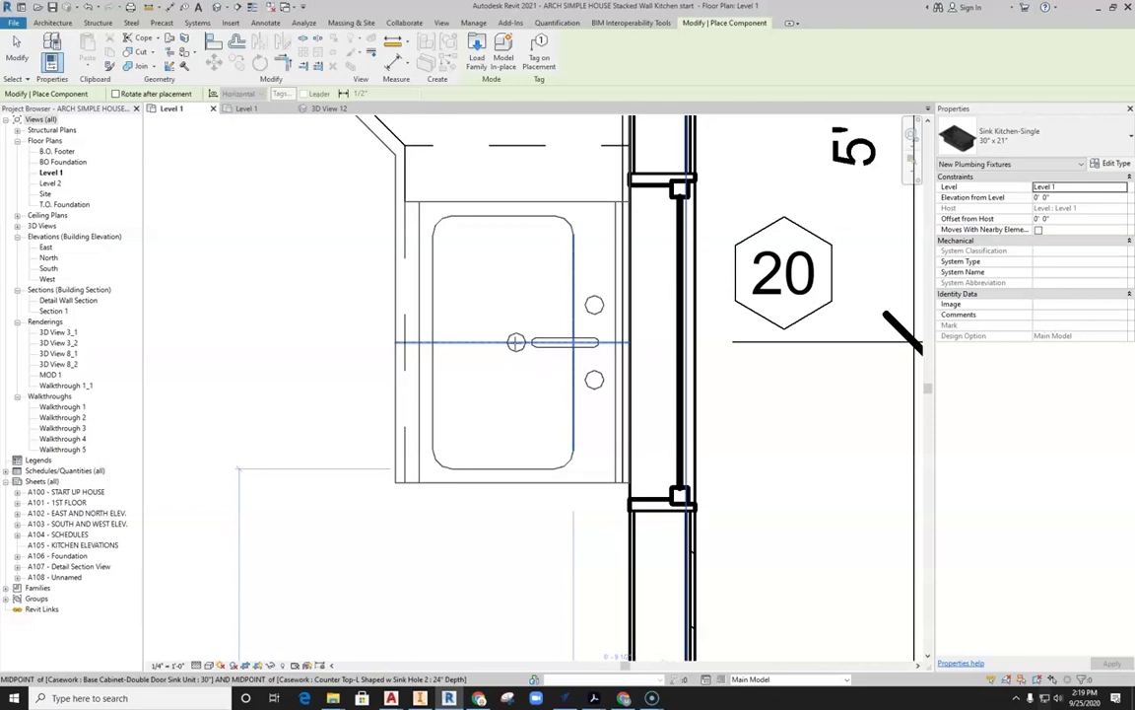
click(515, 342)
scroll(492, 394, down, 3)
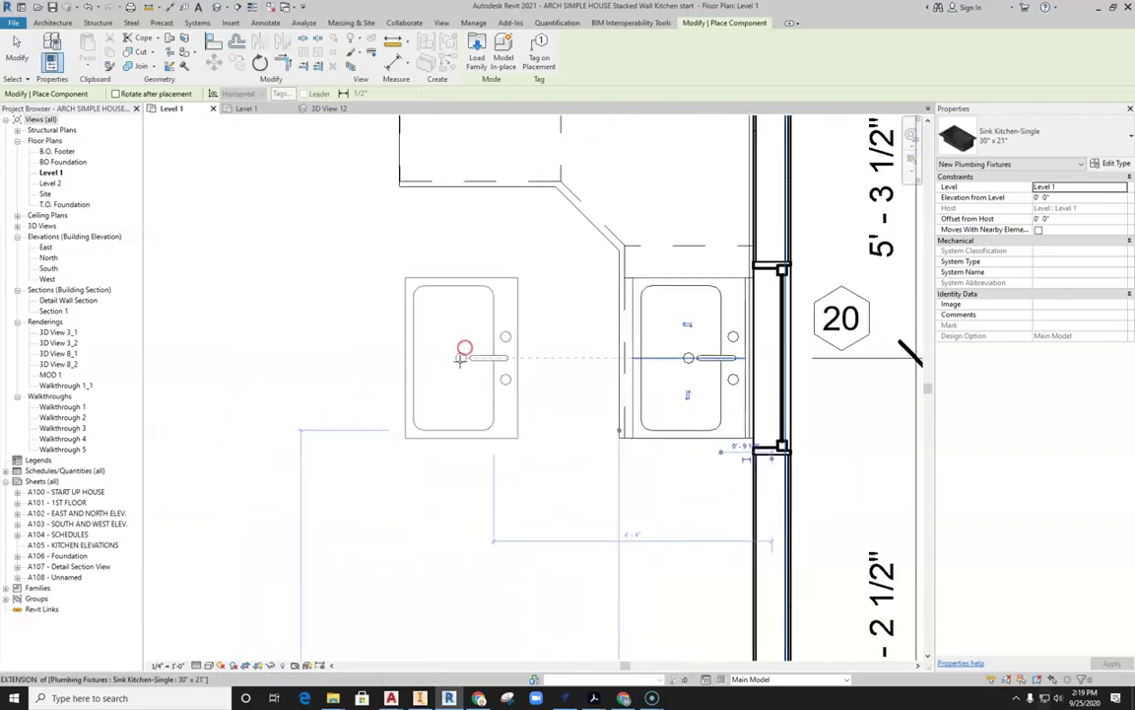
key(Escape)
key(Escape)
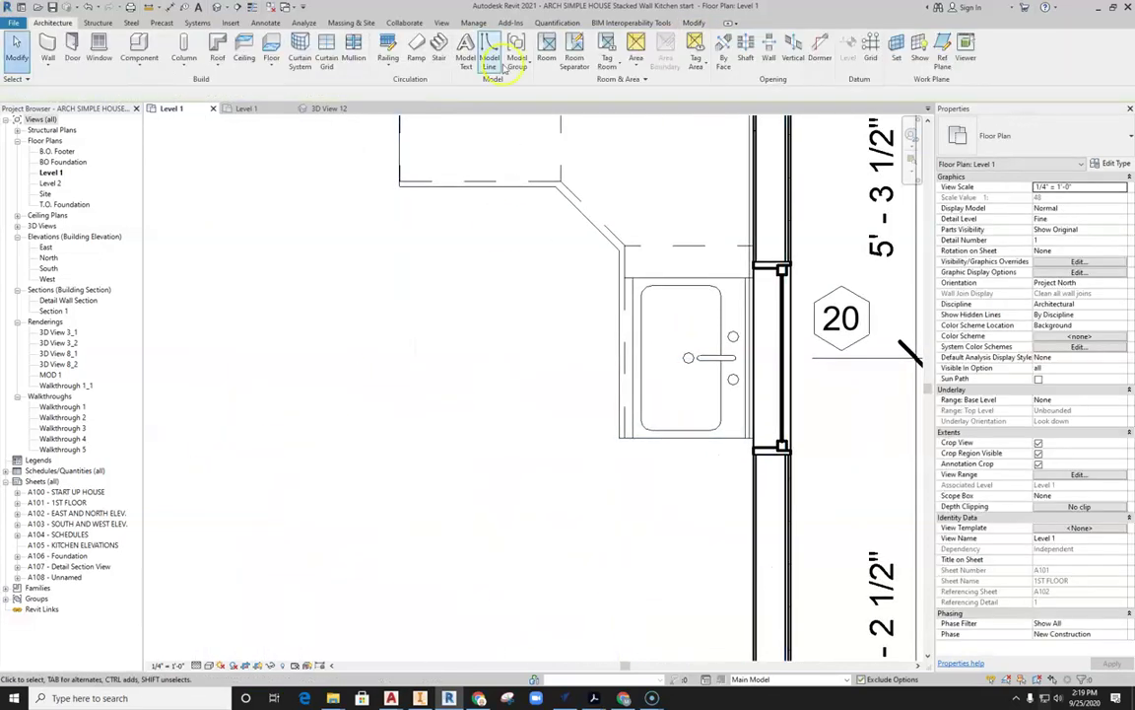
- Check how the placed sink and faucet sit in the countertop in 3D View 12
click(334, 109)
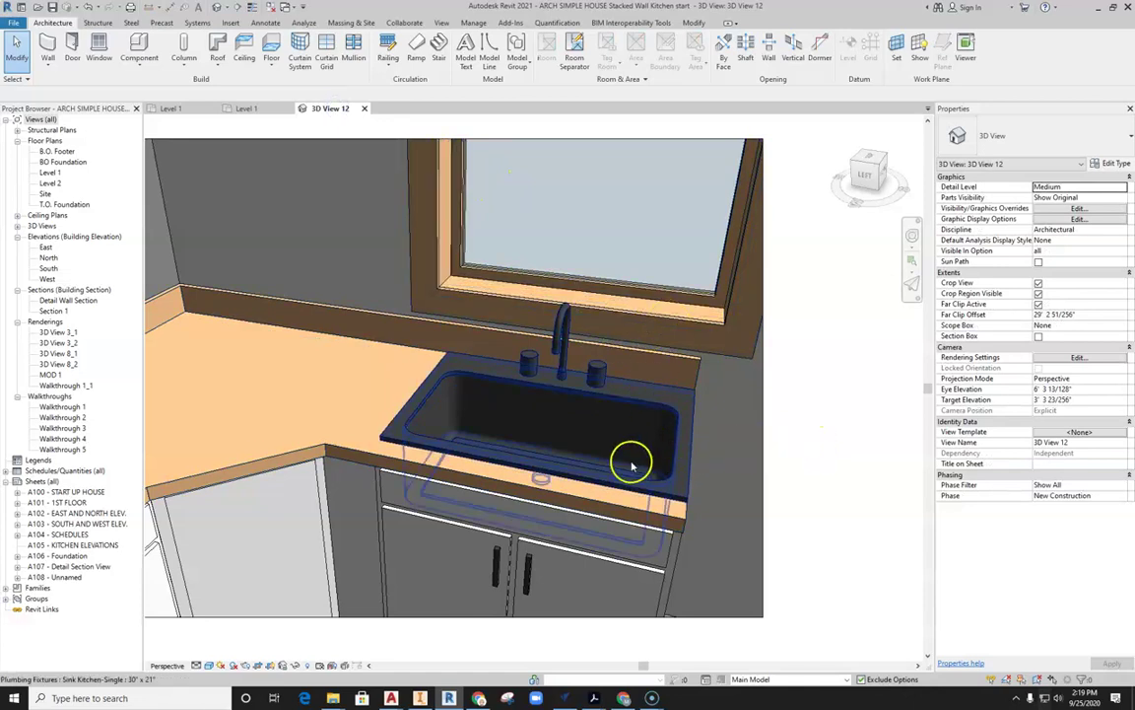
scroll(495, 394, up, 2)
scroll(495, 394, down, 2)
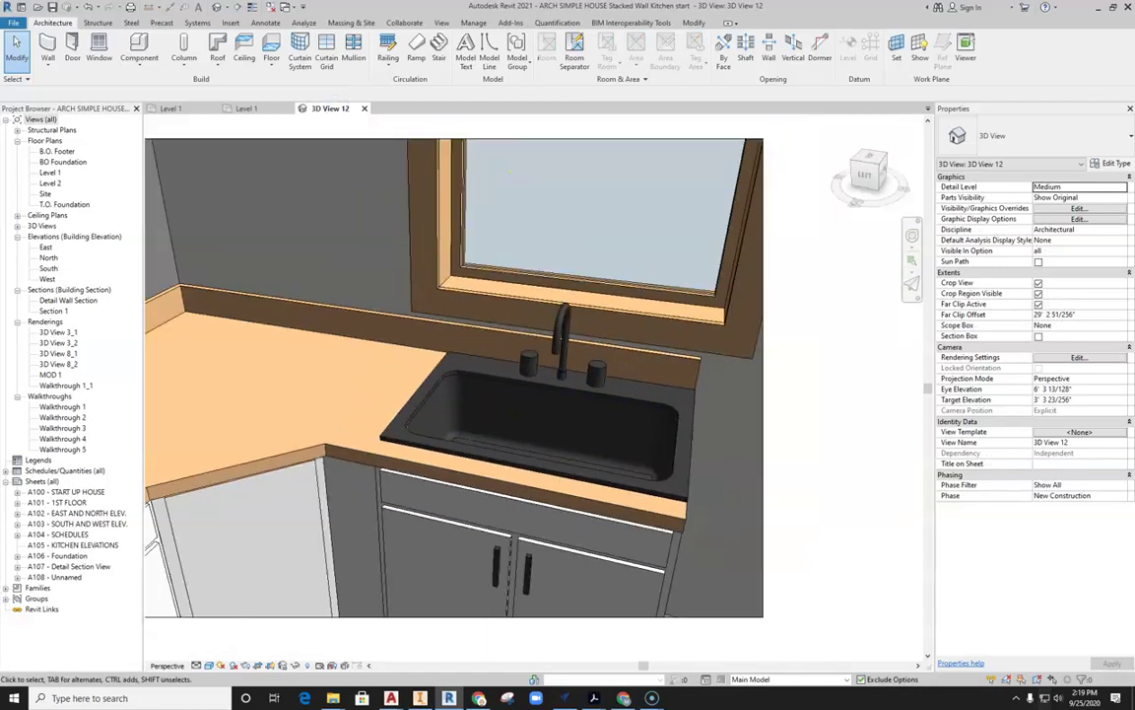
- Return to the Level 1 plan below the sink and consult the specialty equipment schedule in the Acrobat PDF for the appliances
click(195, 110)
middle_drag(693, 589, 676, 383)
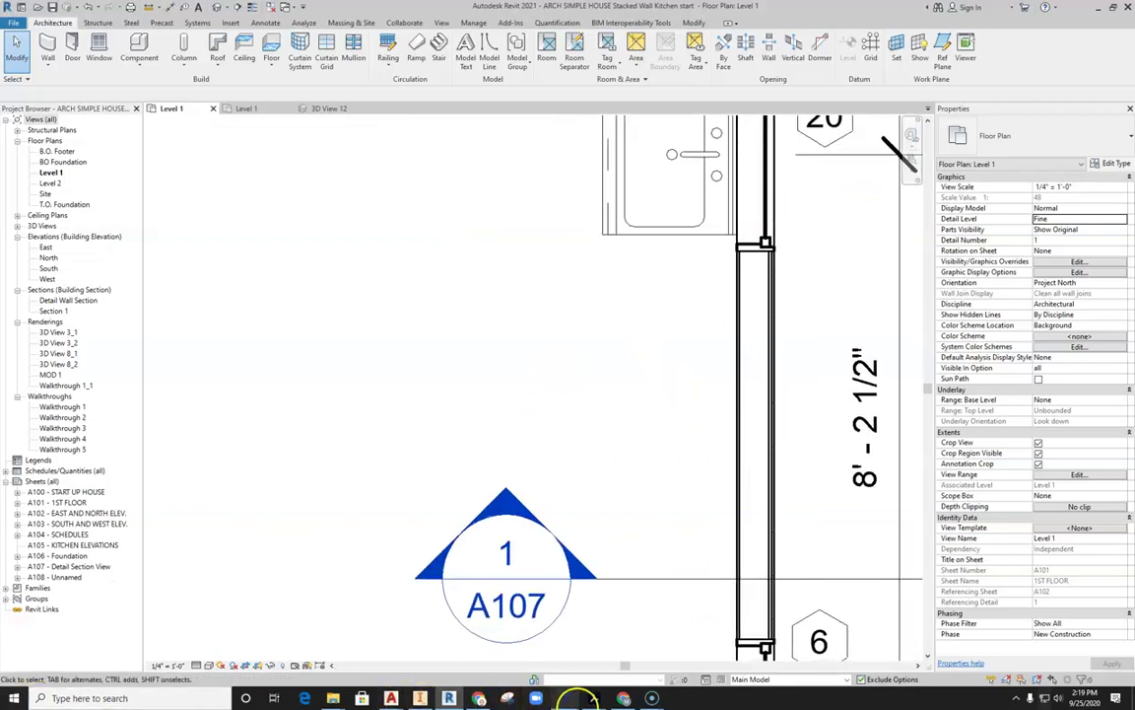
mouse_move(595, 698)
click(572, 578)
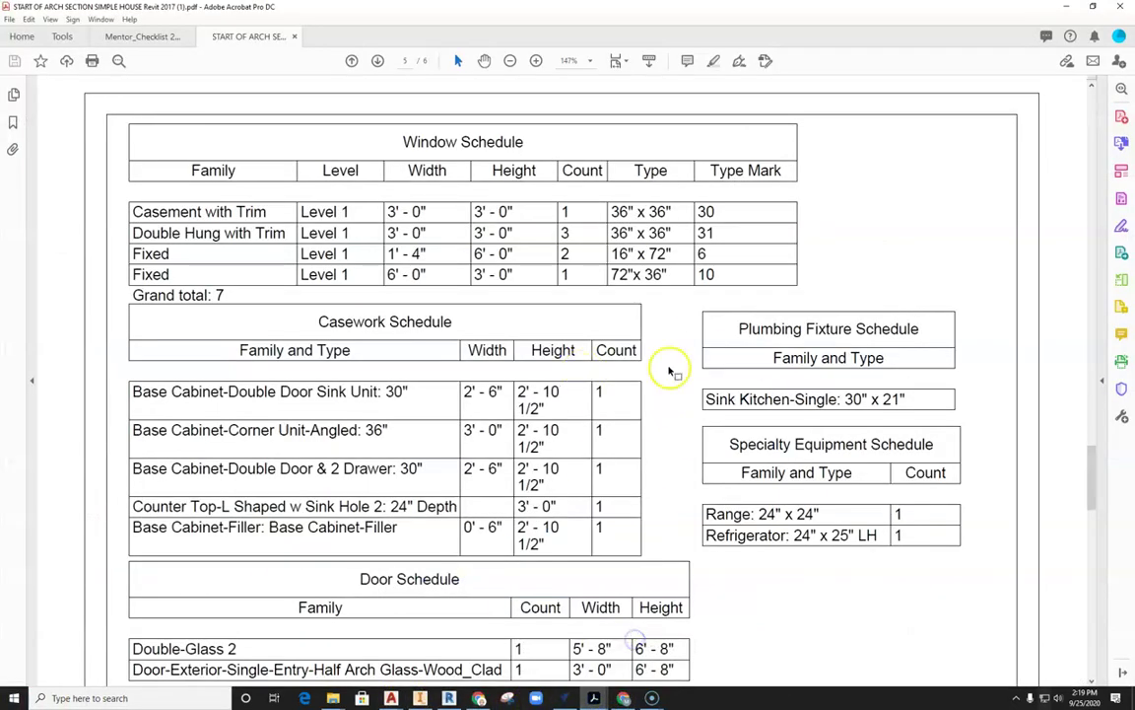
scroll(676, 371, down, 1)
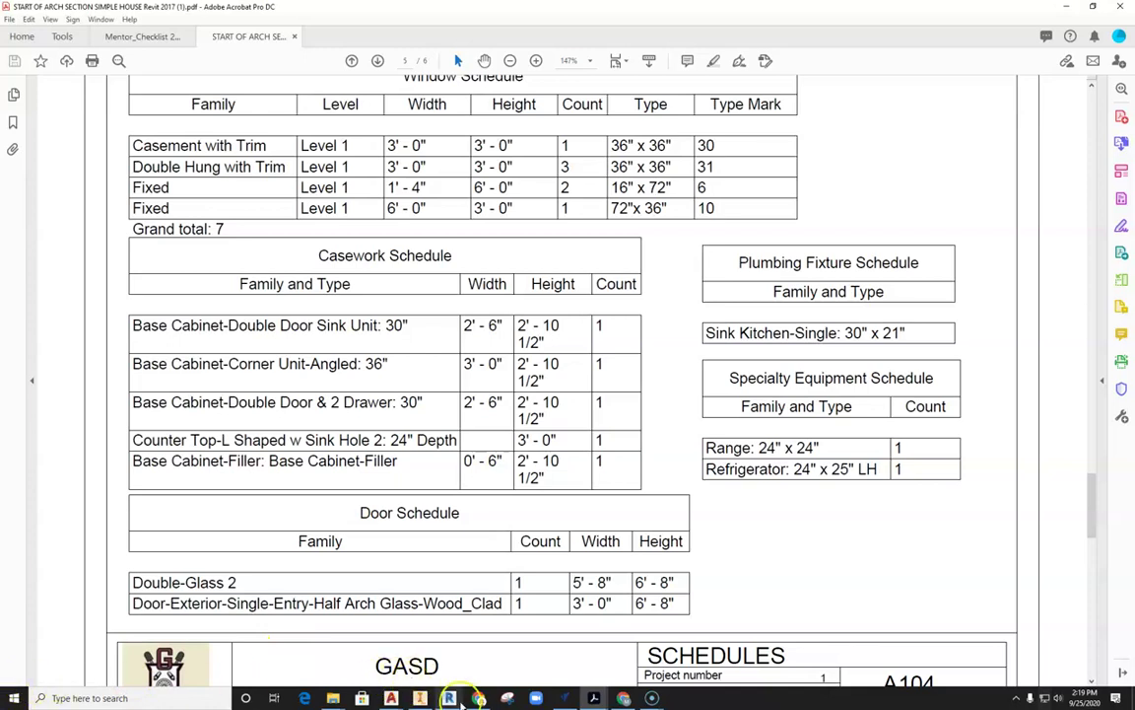
- Switch to Revit and start loading a component family from the English-Imperial library's Specialty Equipment > Domestic folder
click(449, 698)
scroll(633, 377, down, 3)
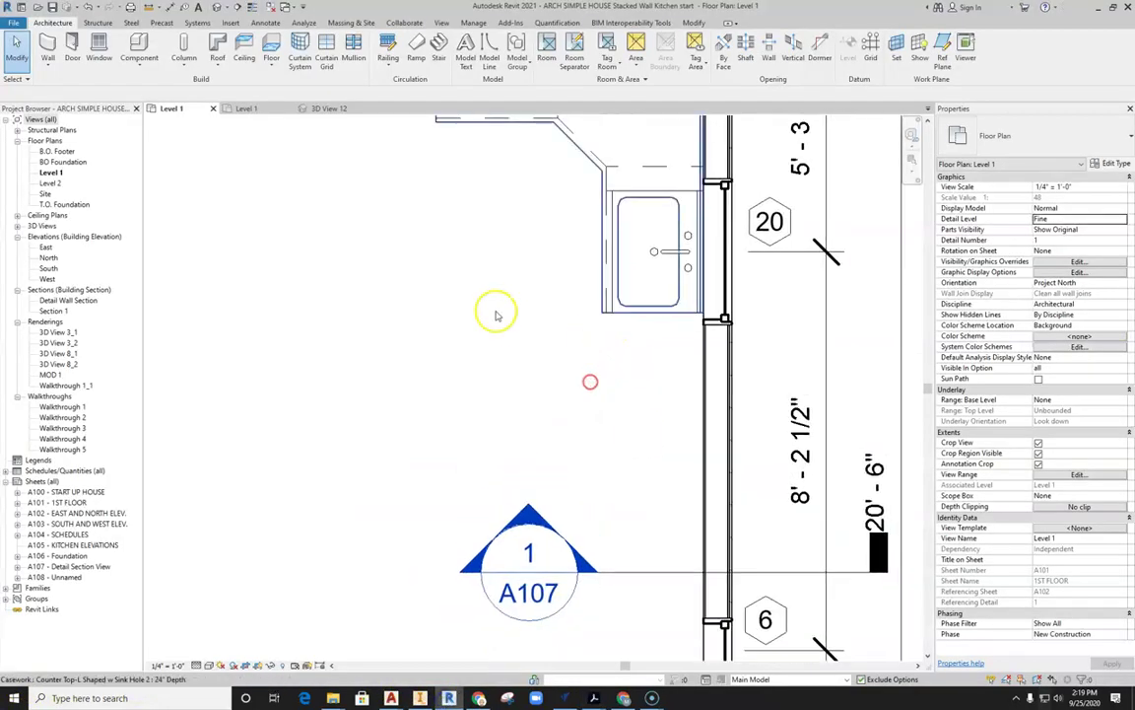
click(139, 47)
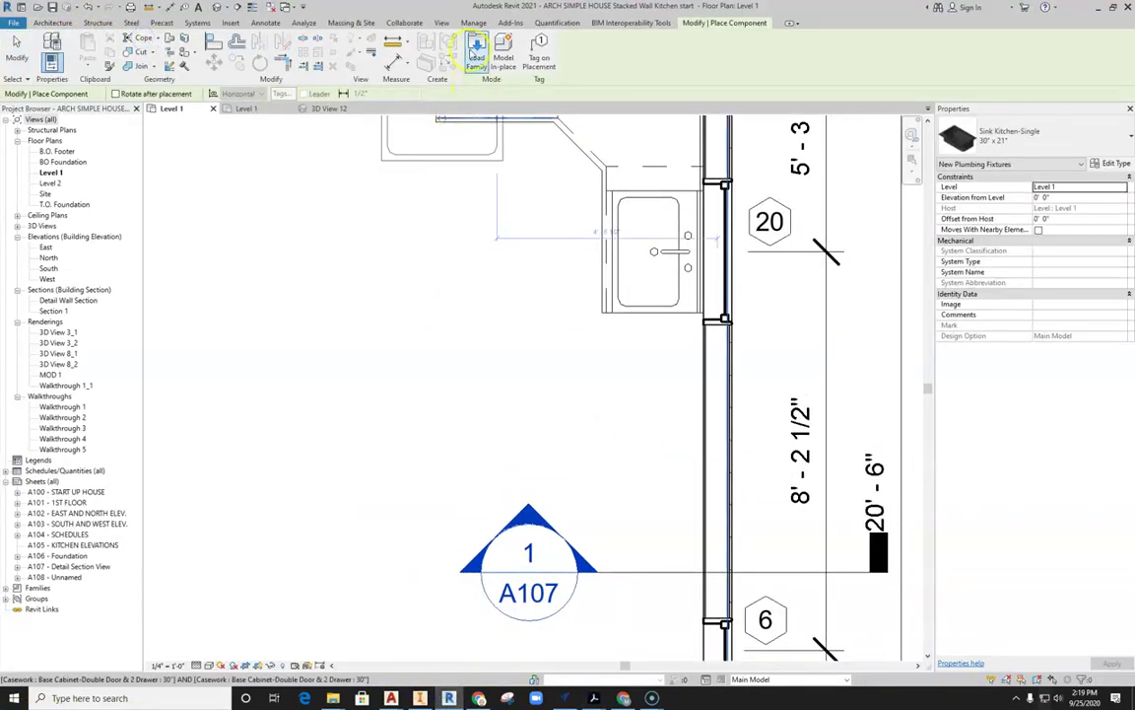
click(424, 47)
click(431, 221)
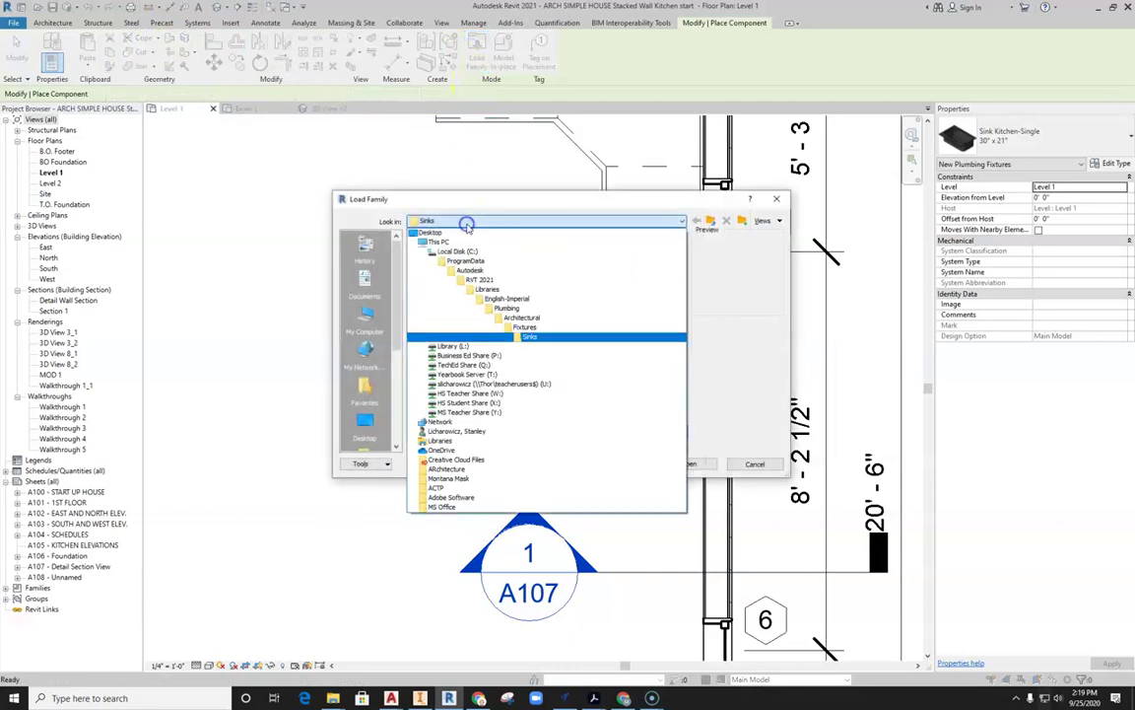
click(507, 299)
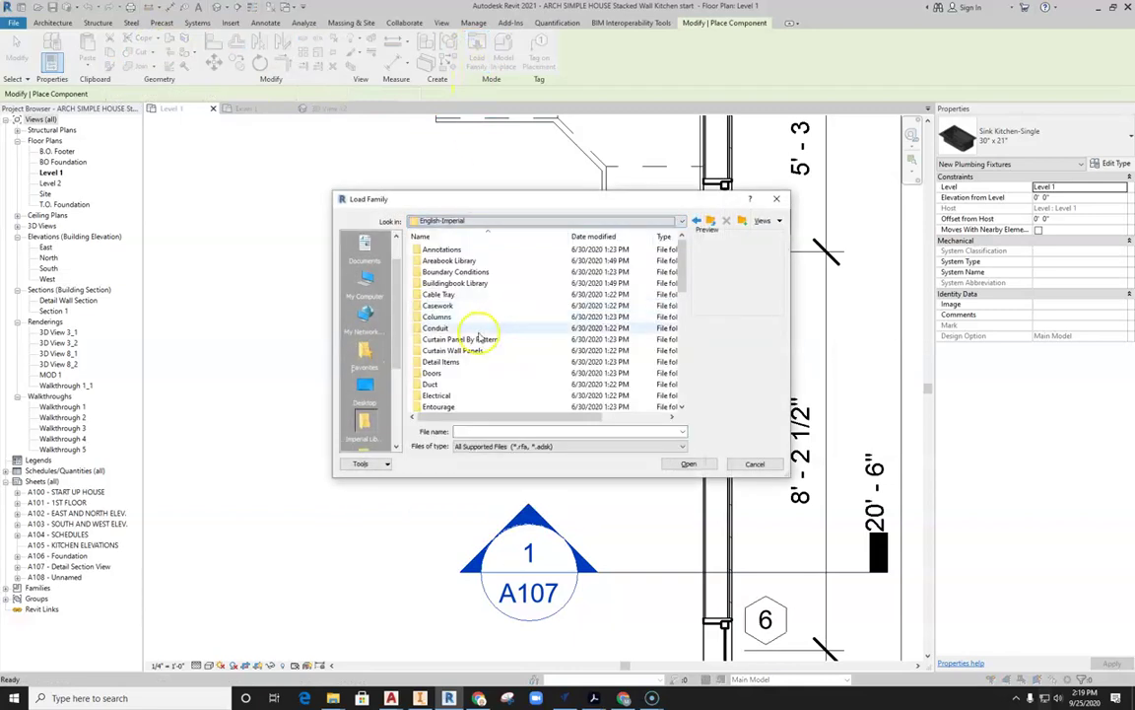
scroll(488, 330, down, 2)
scroll(463, 335, down, 4)
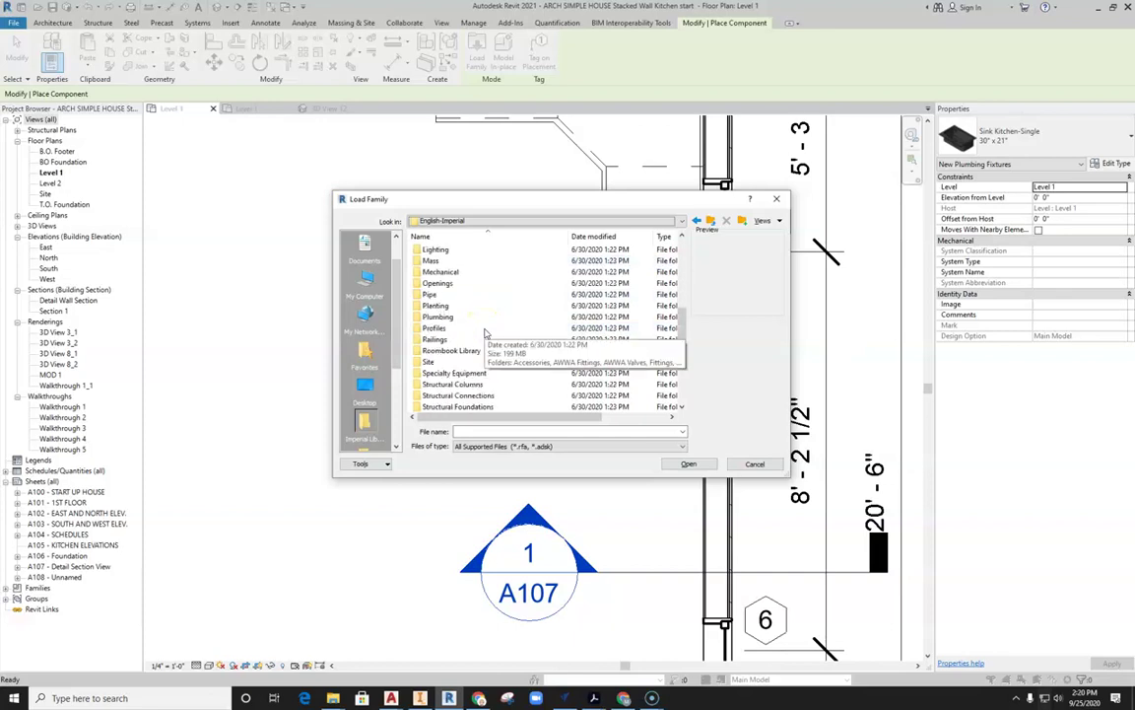
click(426, 341)
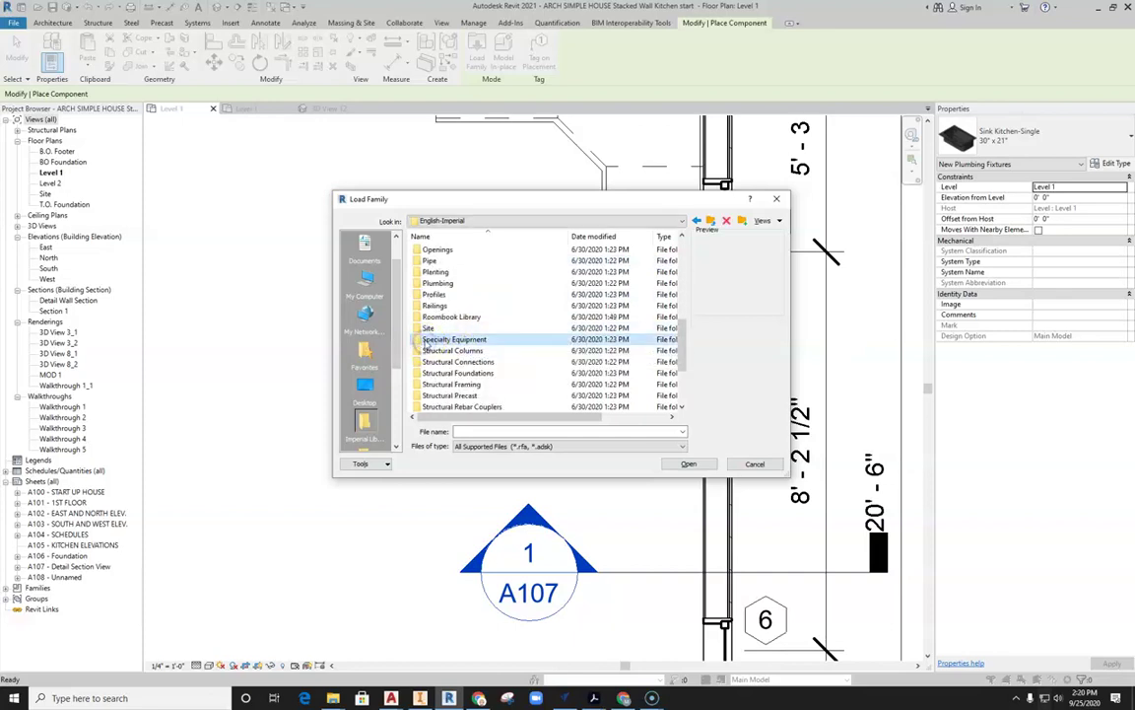
double_click(412, 340)
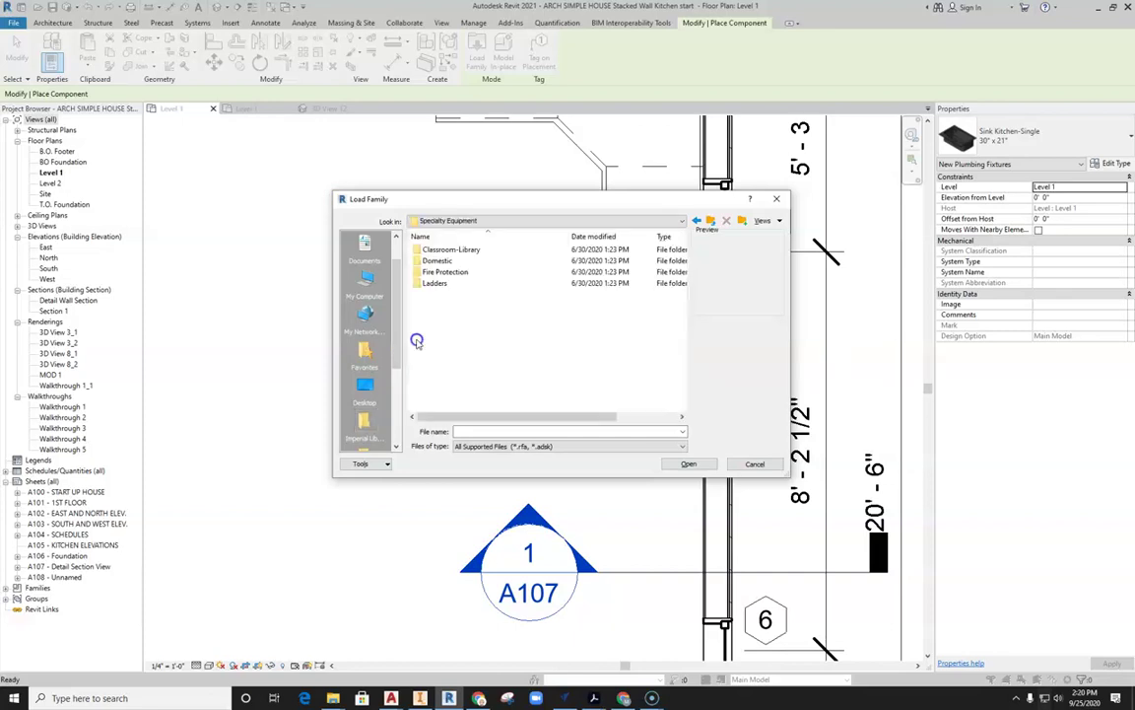
double_click(436, 260)
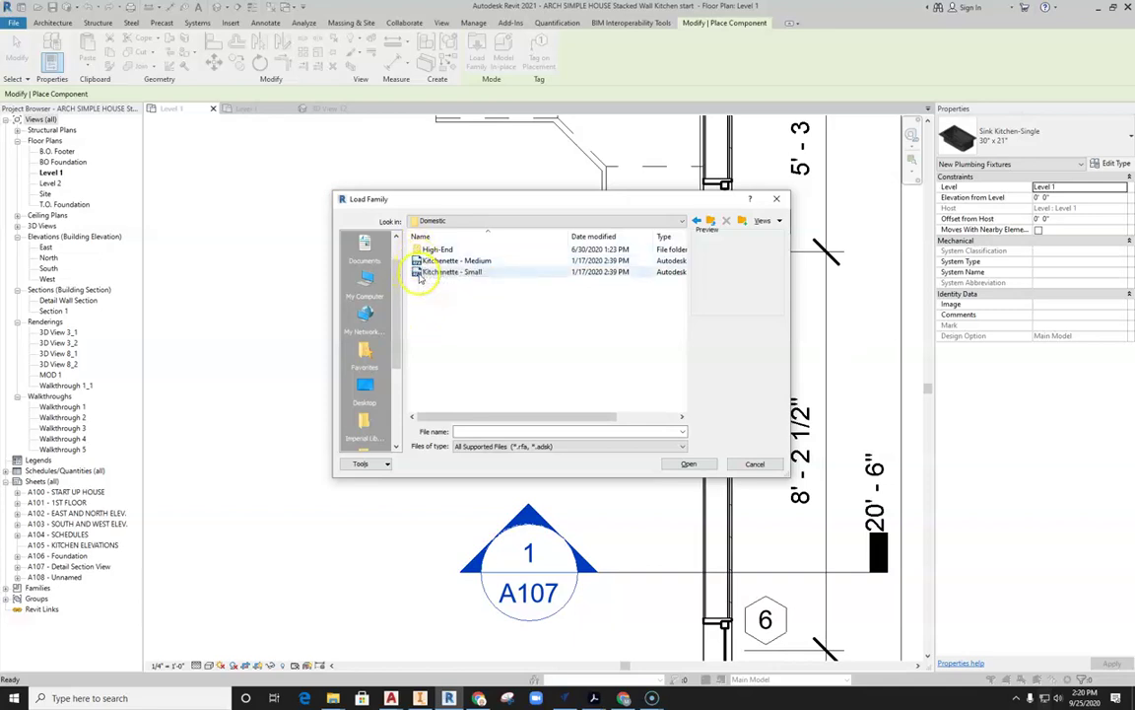
- Preview the medium kitchenette and the cooktop, freezer, oven, range and rangetop families in the Domestic folder's High-End subfolder
click(425, 262)
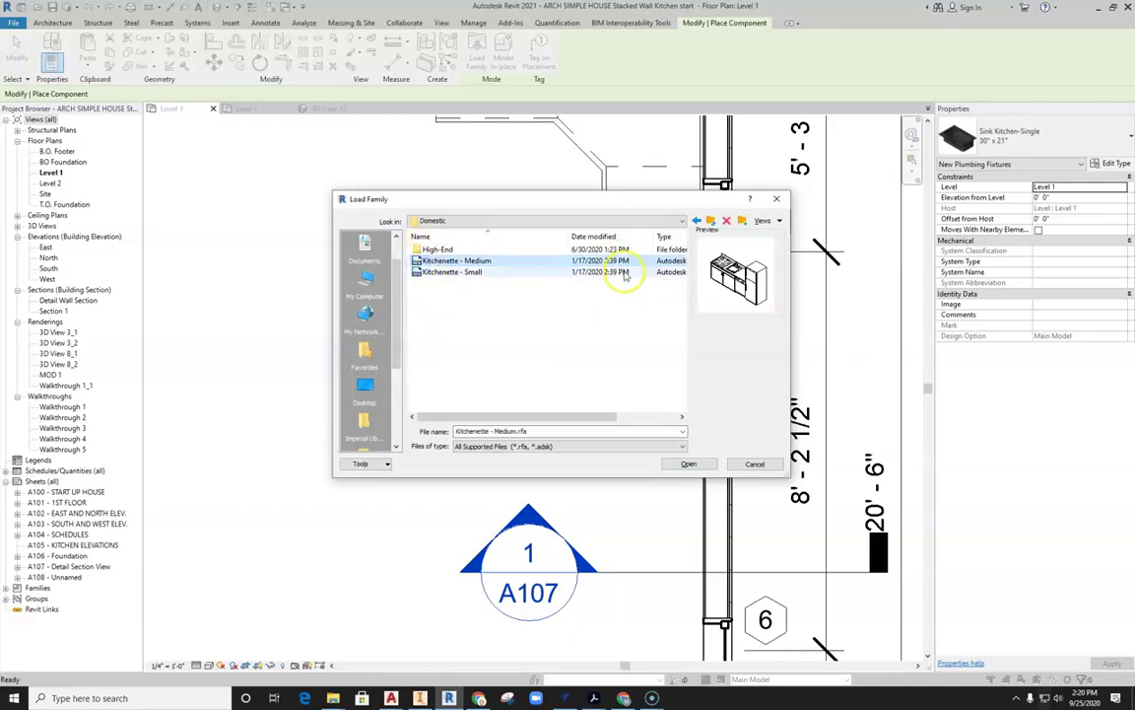
click(422, 251)
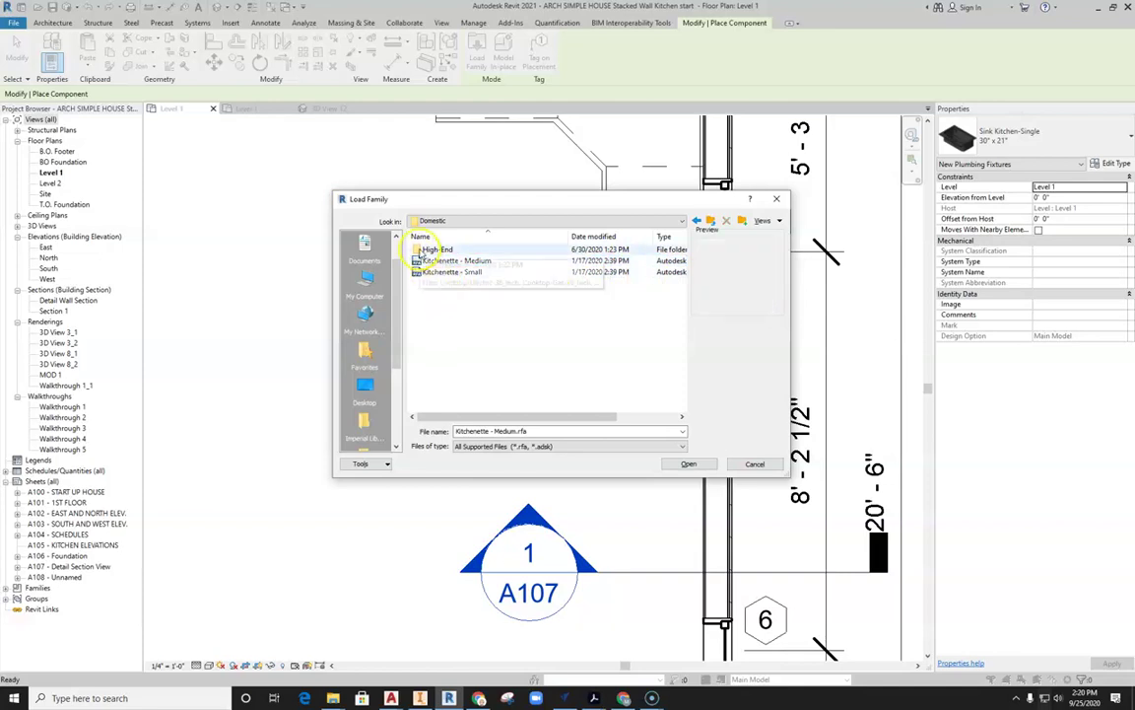
double_click(422, 251)
click(496, 250)
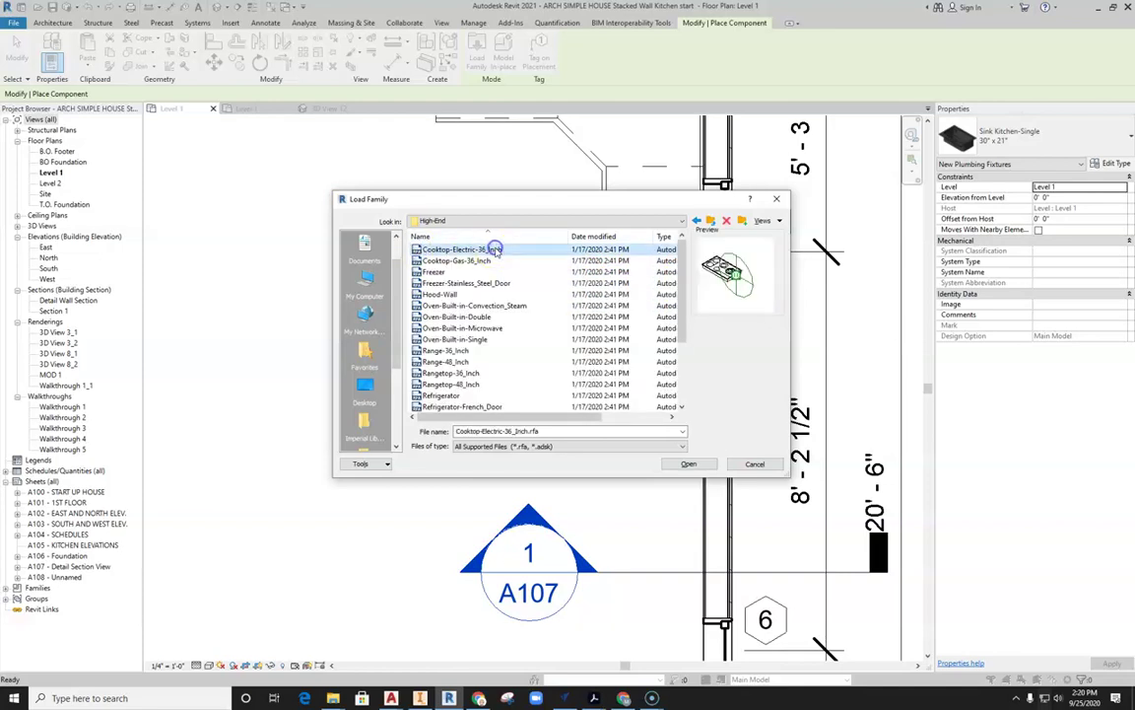
click(507, 261)
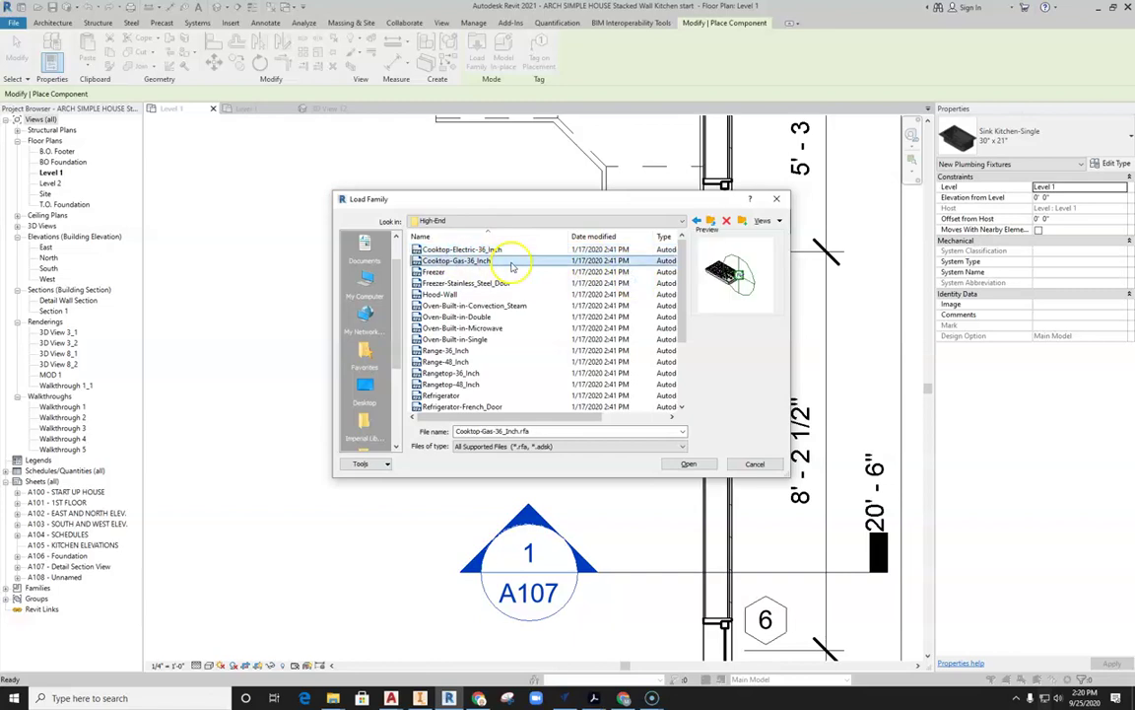
click(537, 272)
click(535, 283)
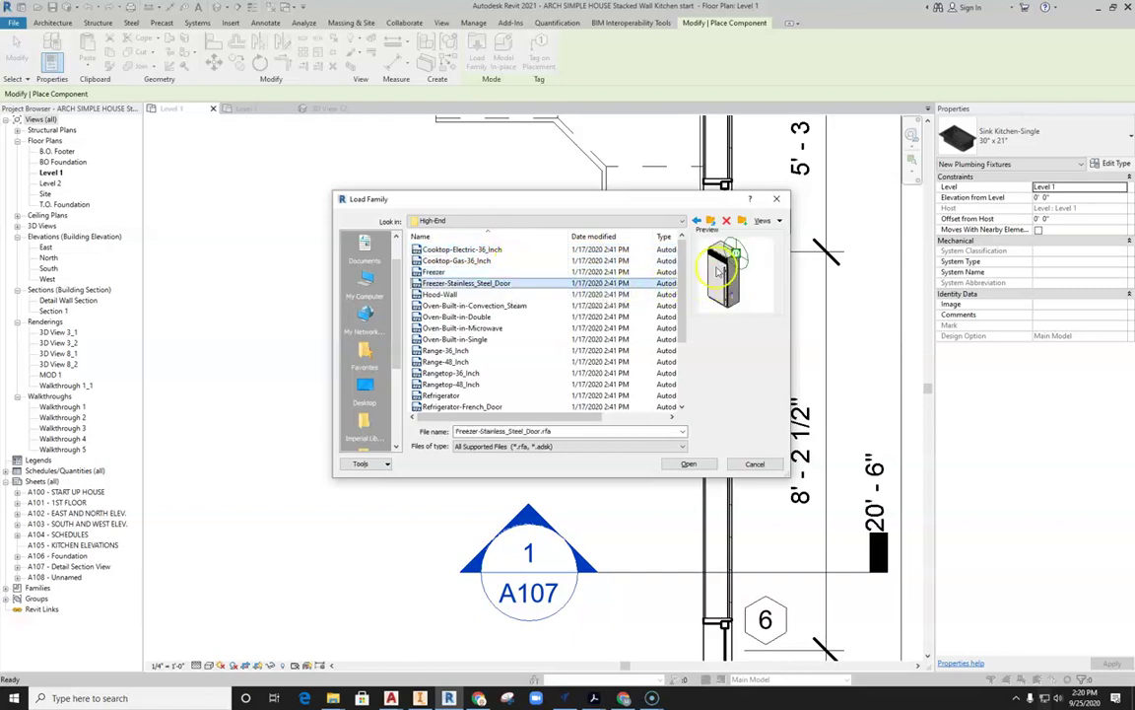
key(Down)
click(482, 306)
click(477, 316)
click(486, 328)
click(493, 340)
click(449, 352)
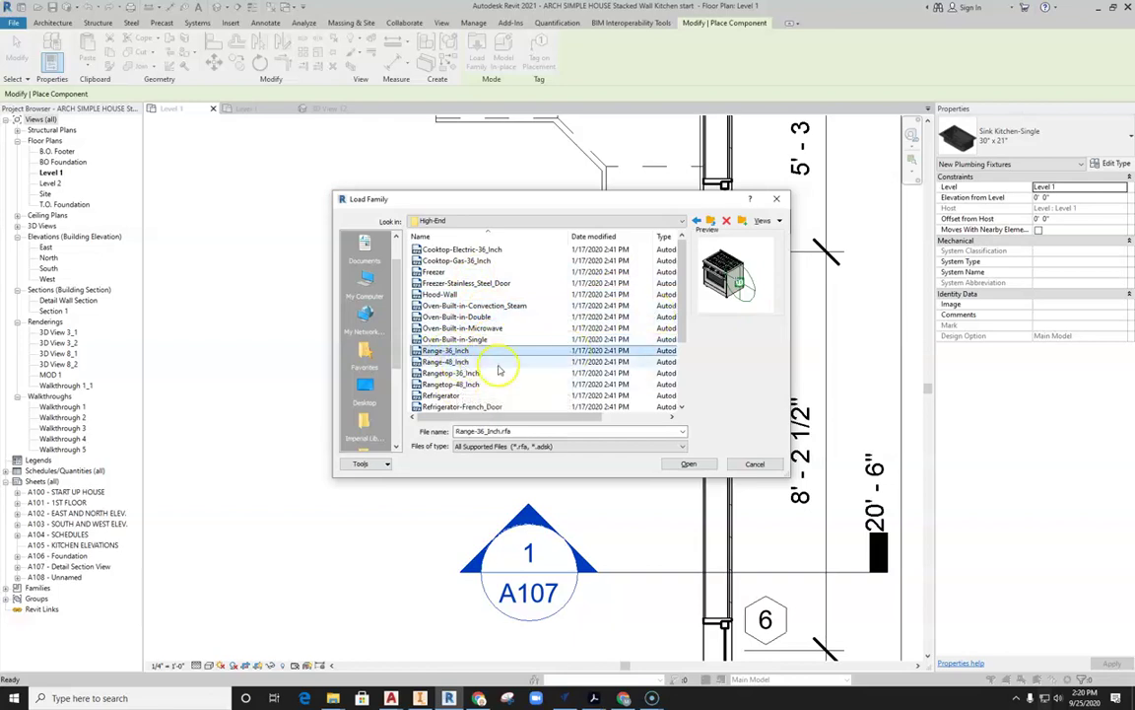
click(485, 362)
click(521, 373)
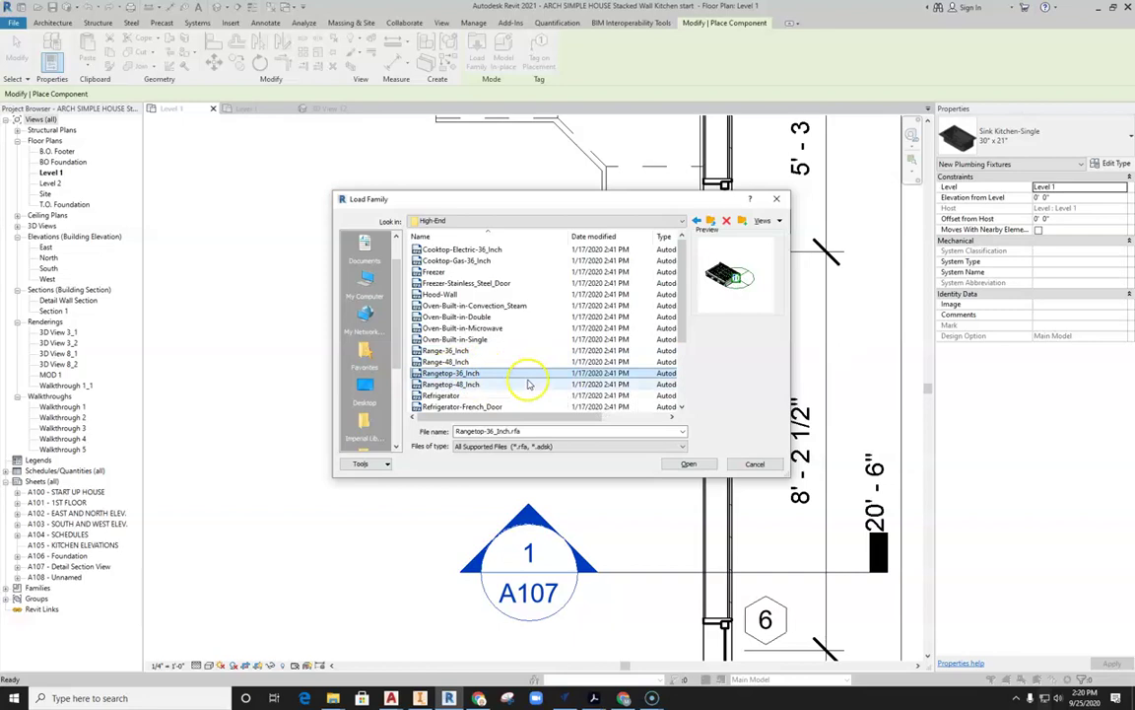
click(525, 385)
- Load the Range-36_Inch family from the High-End folder for placement in the Level 1 plan
scroll(513, 382, down, 3)
scroll(508, 378, up, 2)
click(467, 328)
click(695, 465)
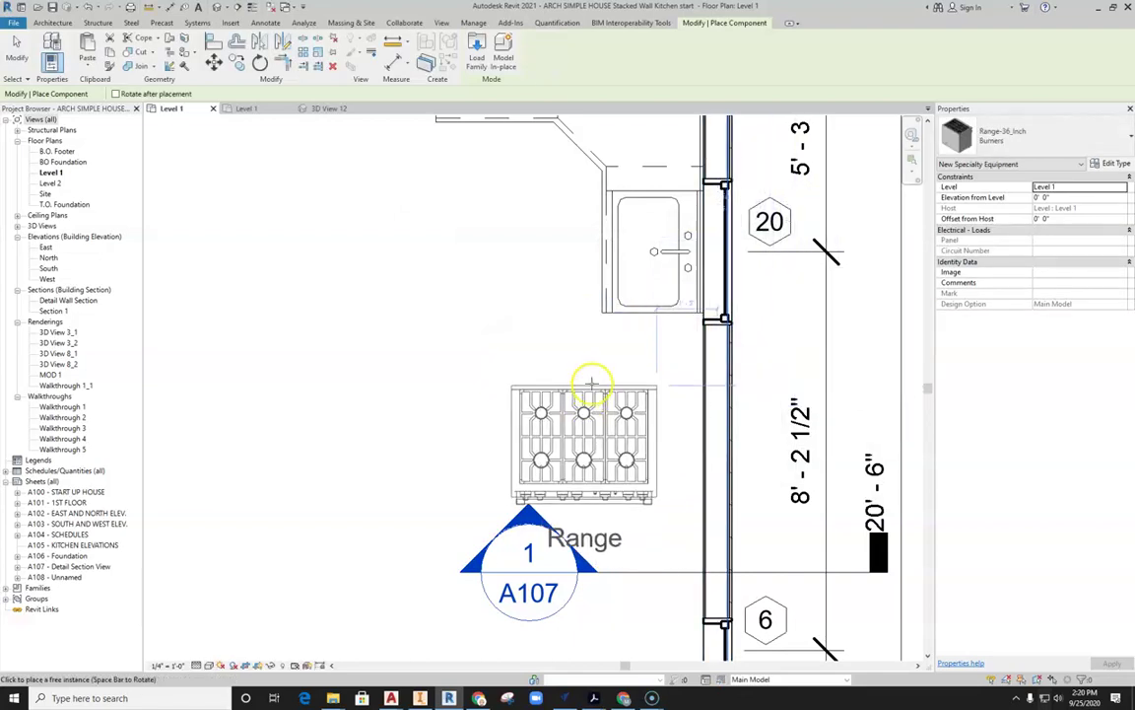
- Turn the range's back toward the window wall and review the Range-36_Inch types, keeping Burners
key(space)
key(space)
key(space)
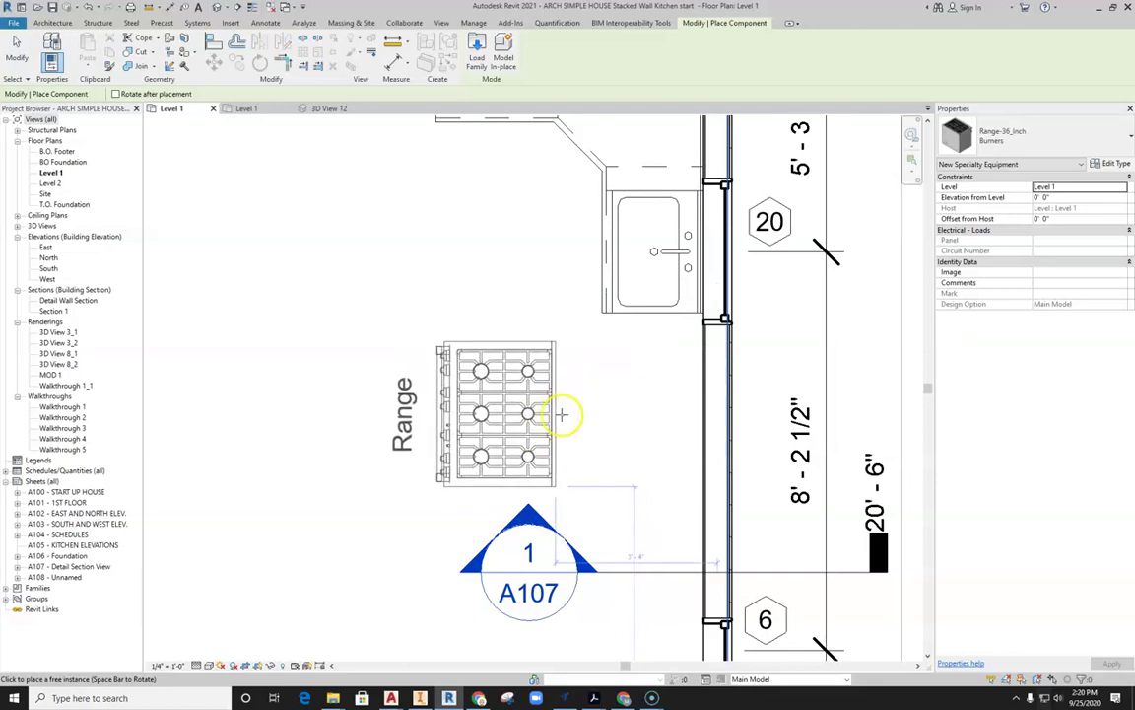
click(1104, 143)
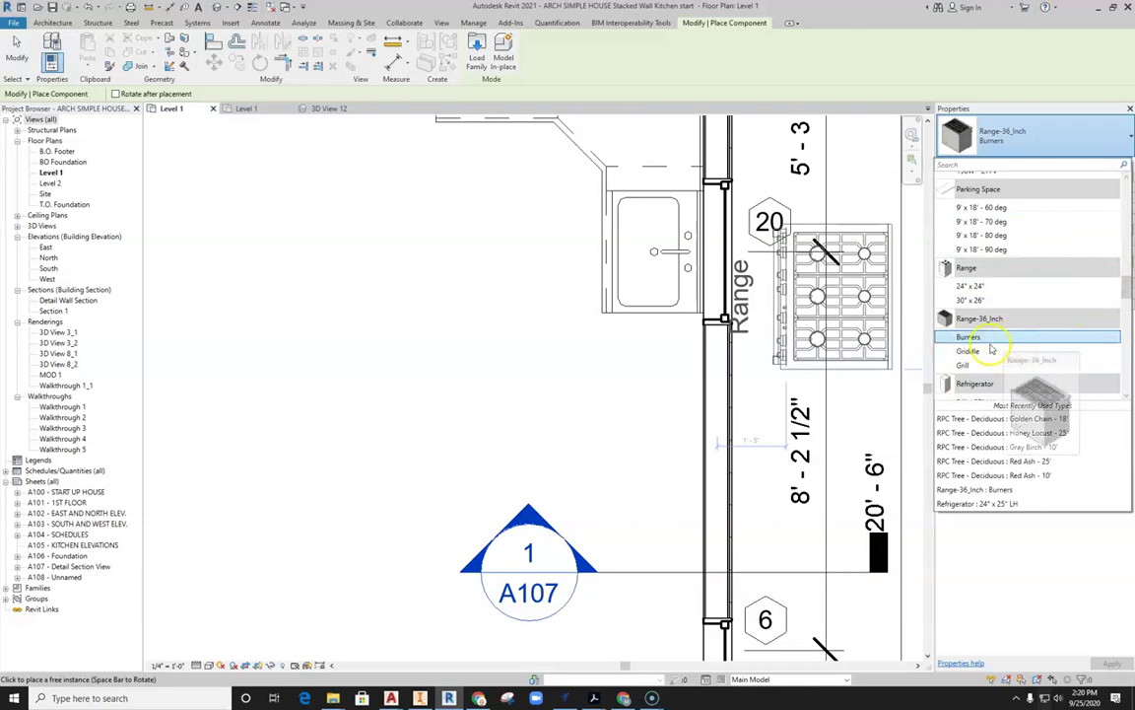
click(1003, 352)
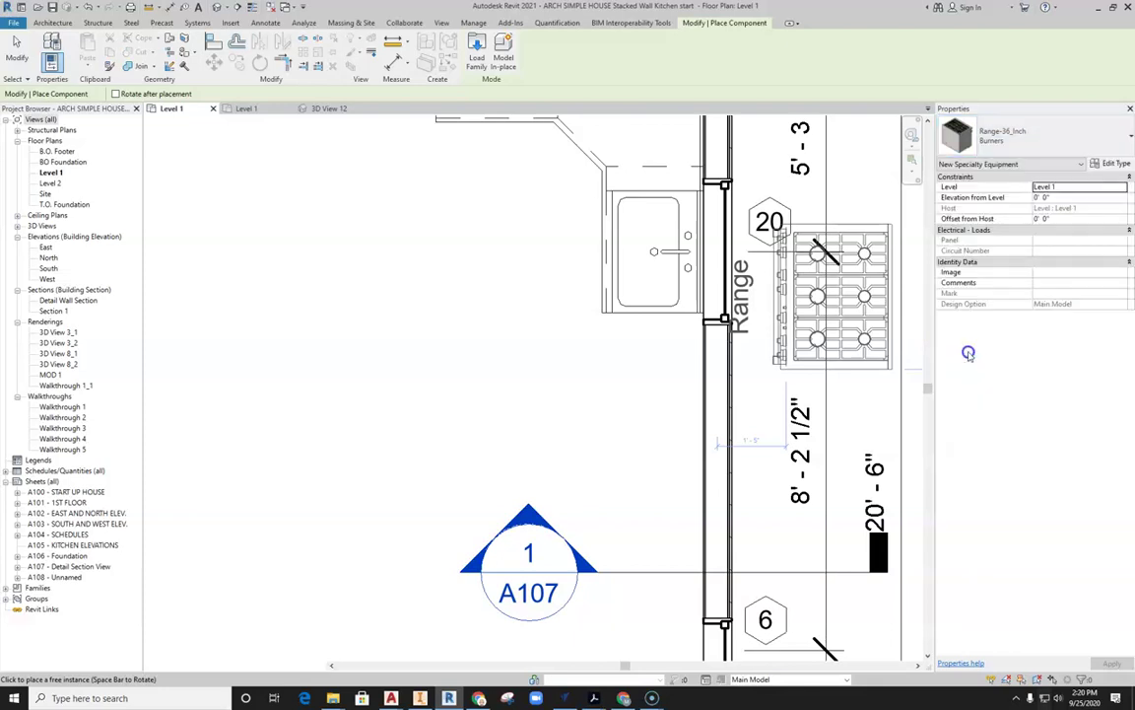
click(1044, 140)
click(1010, 340)
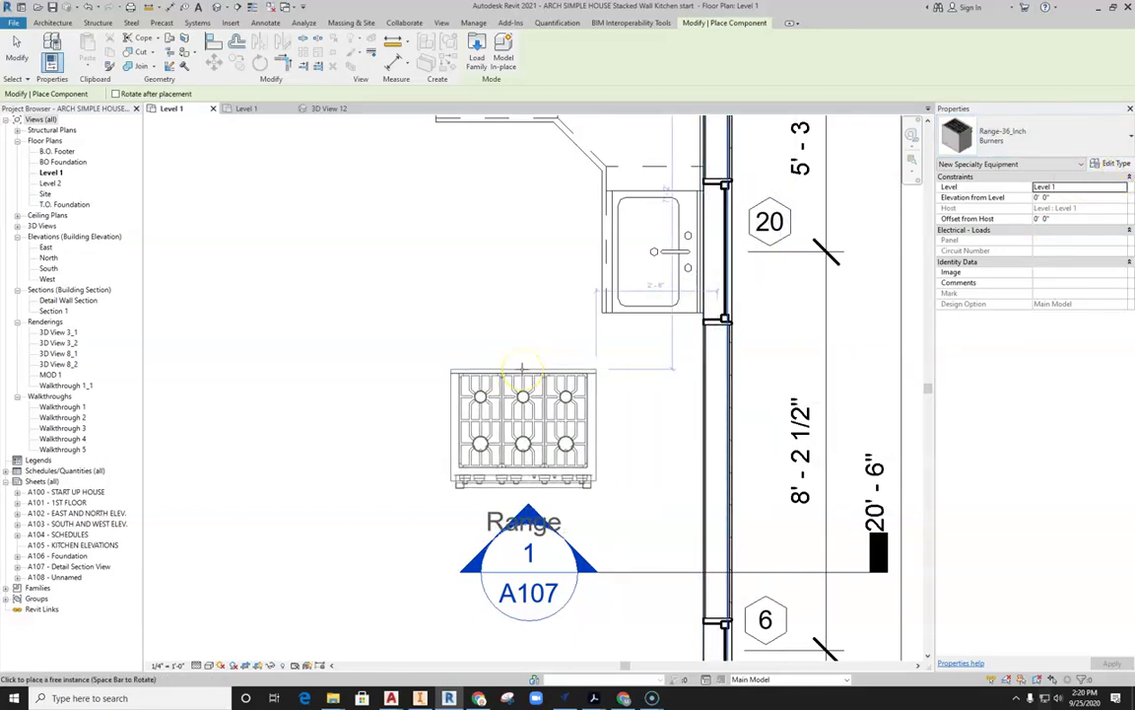
- Rotate the range so its back faces the window wall and place it against that wall, flush with the countertop's sink end
key(space)
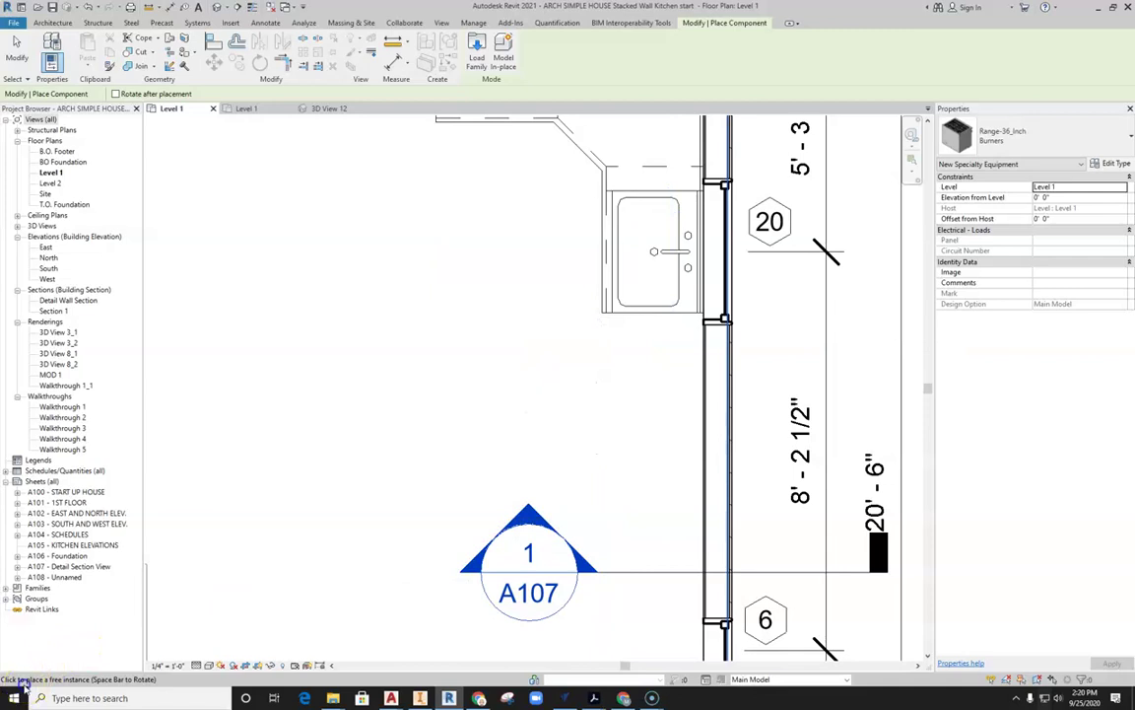
scroll(338, 451, down, 1)
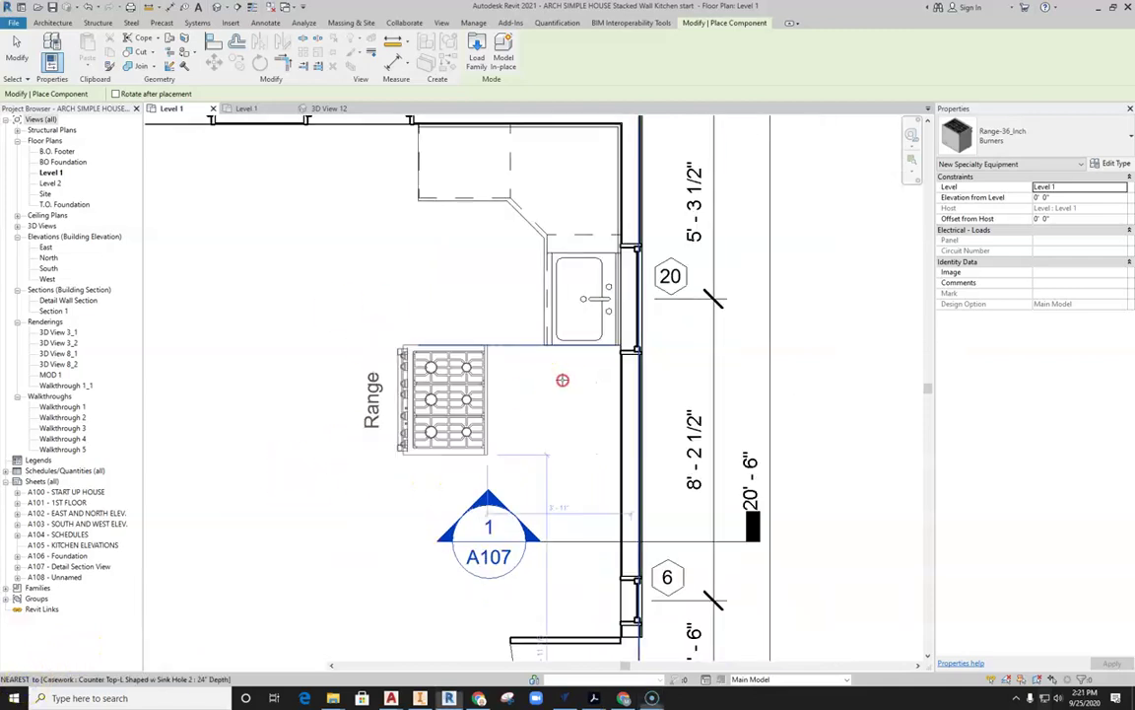
scroll(533, 402, up, 2)
middle_drag(538, 404, 510, 458)
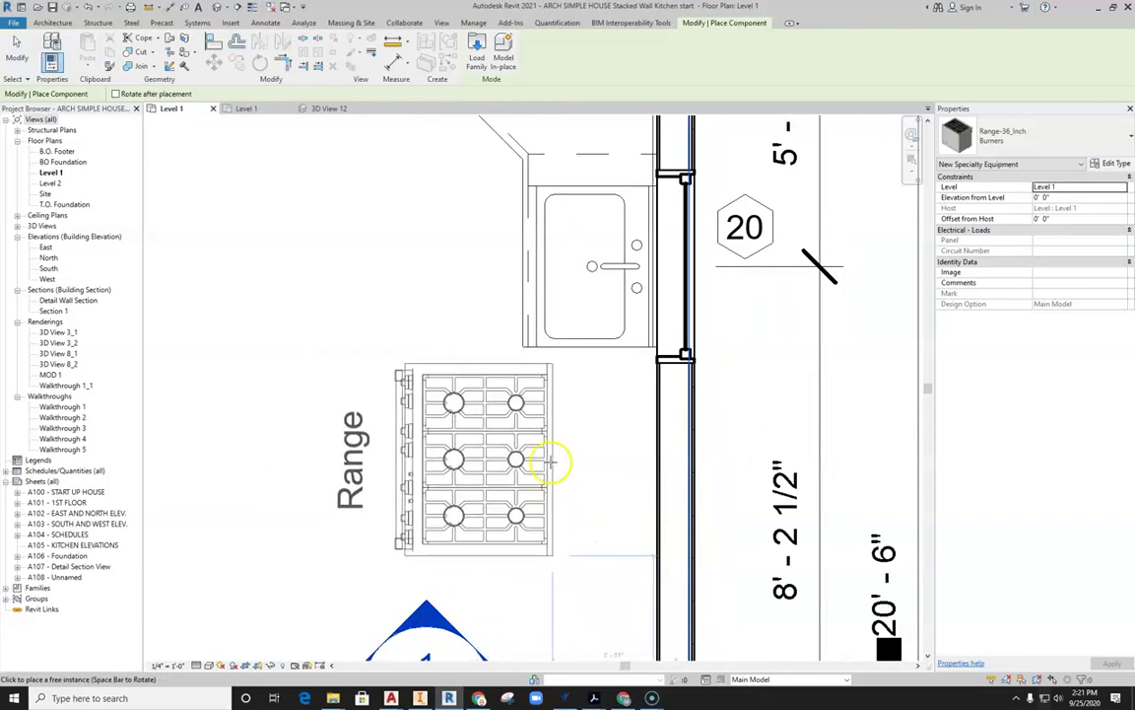
scroll(640, 456, up, 2)
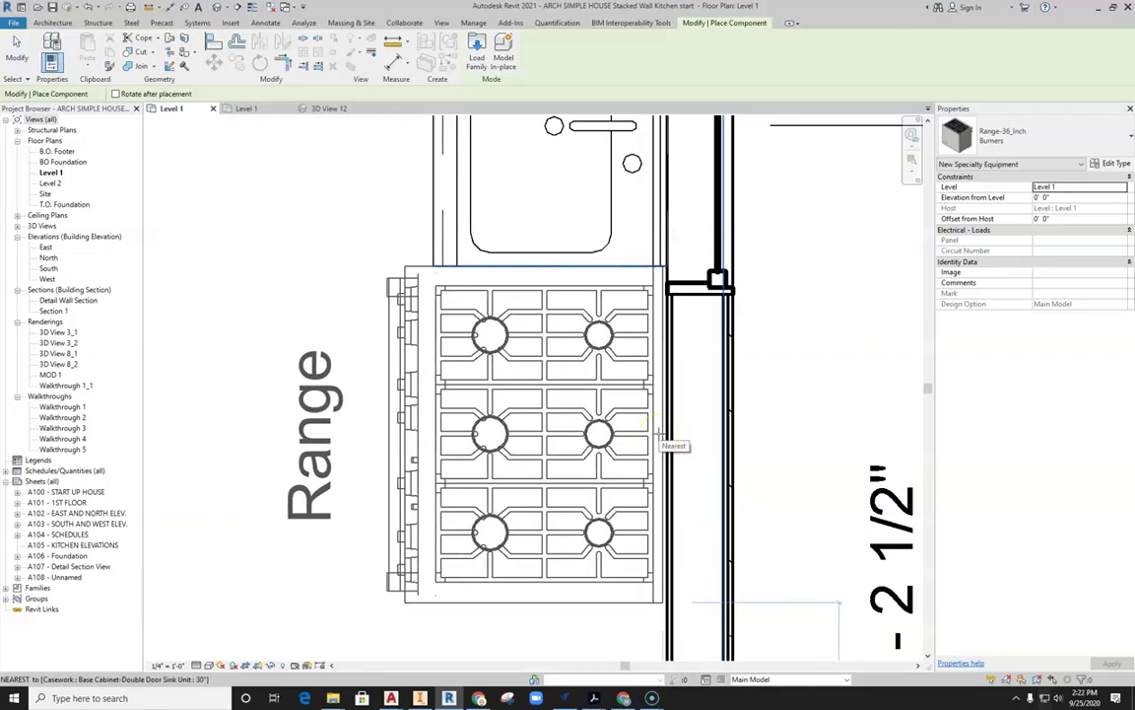
click(659, 434)
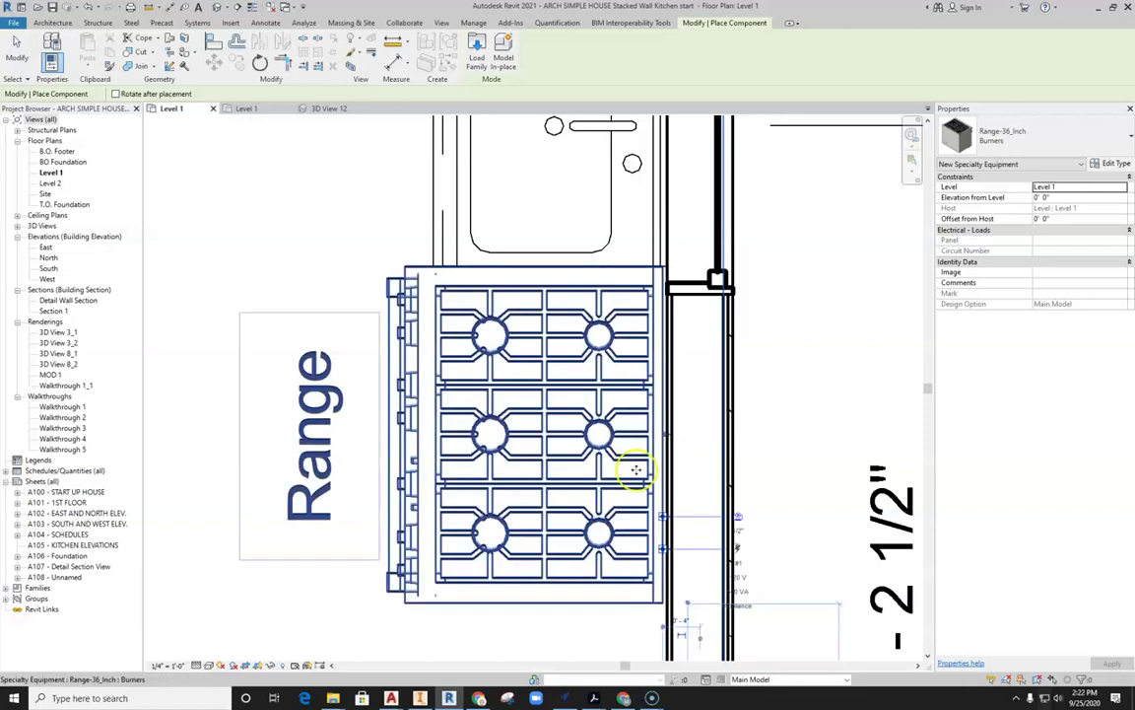
scroll(600, 497, down, 1)
key(Escape)
scroll(600, 496, down, 3)
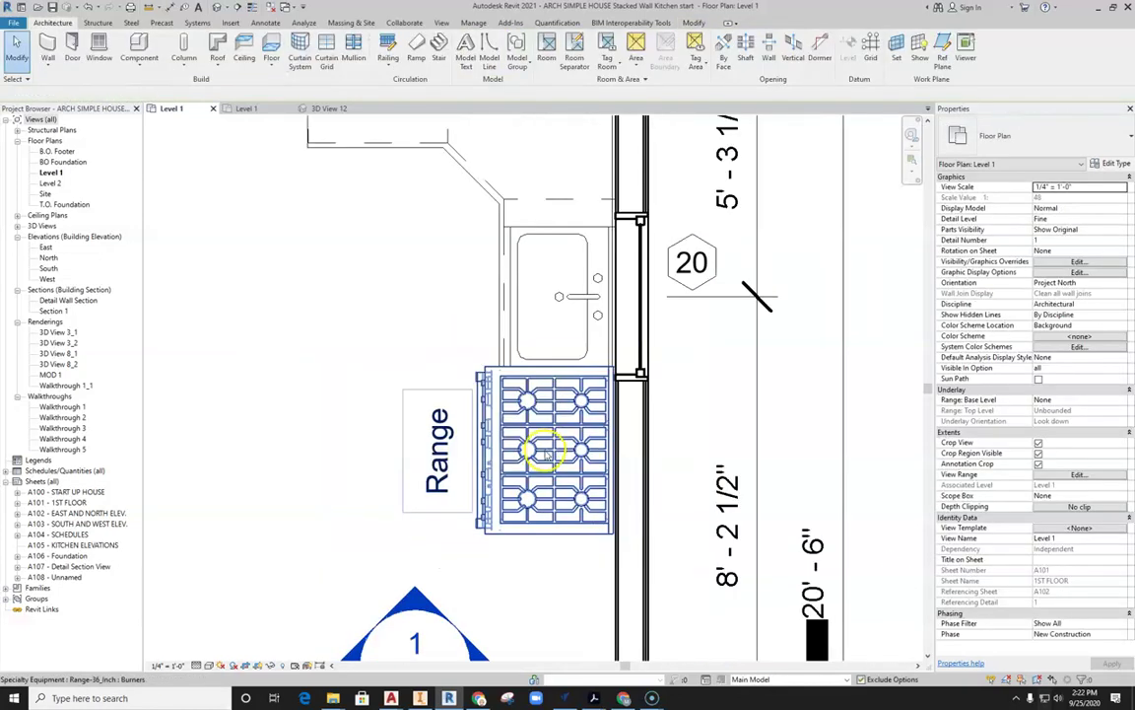
scroll(542, 444, up, 2)
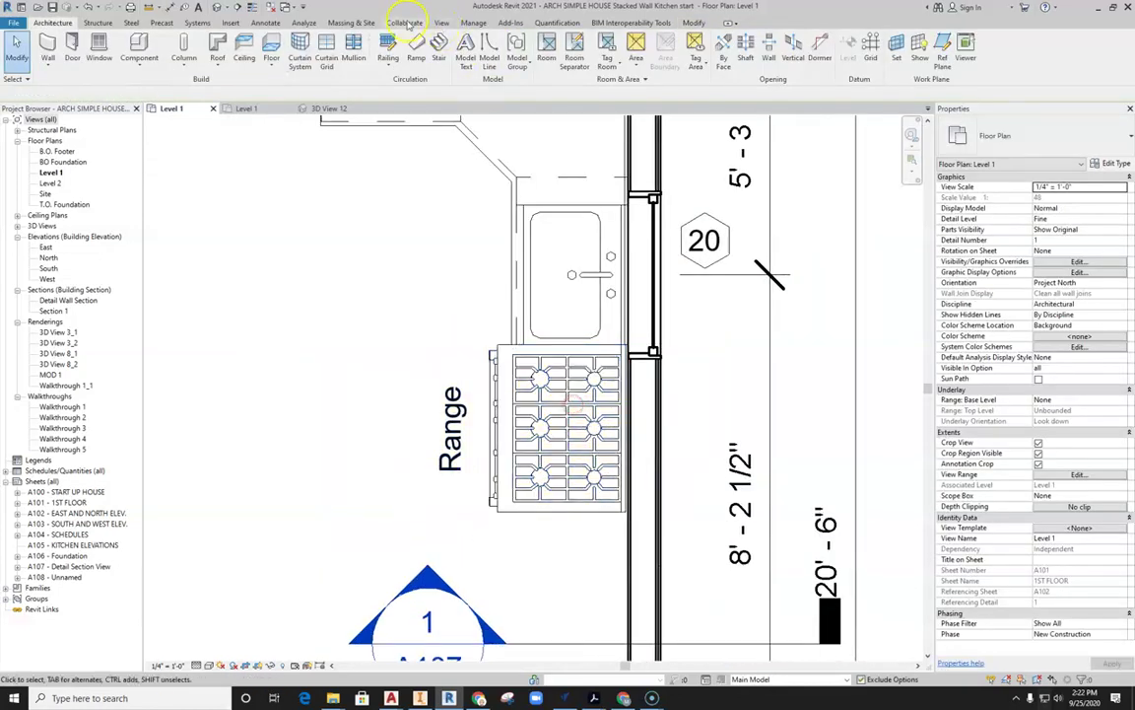
- Measure the range's width along the window wall with a temporary aligned dimension and cancel it unplaced
click(262, 22)
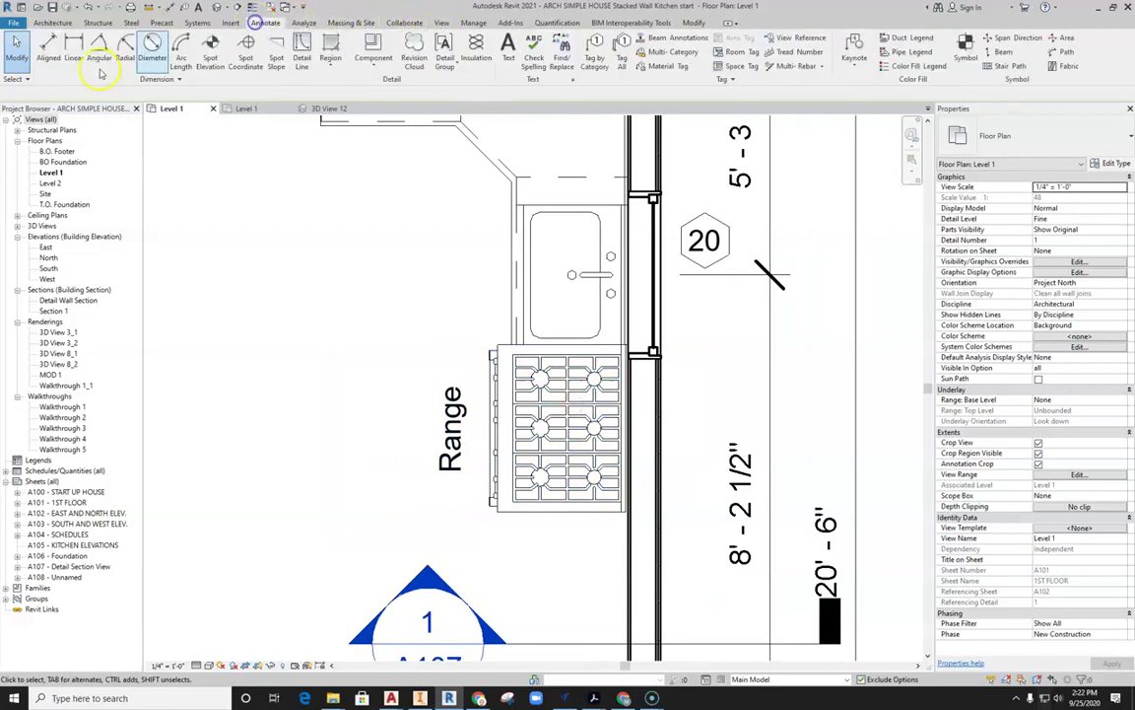
click(46, 50)
click(549, 514)
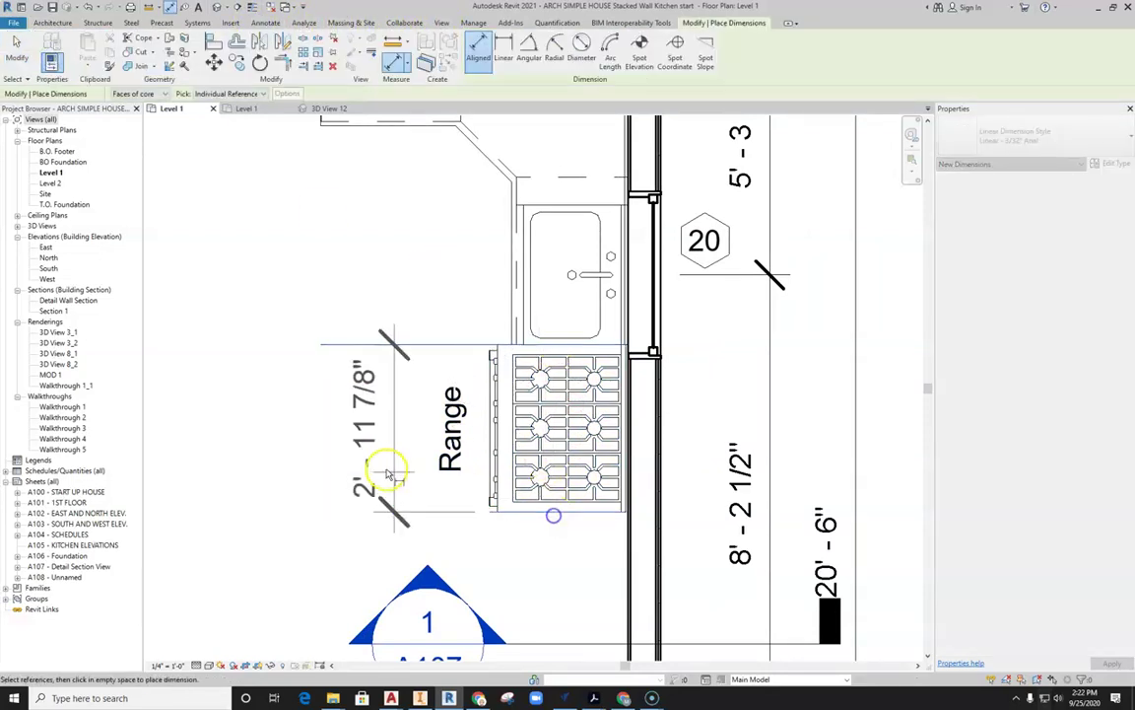
click(357, 434)
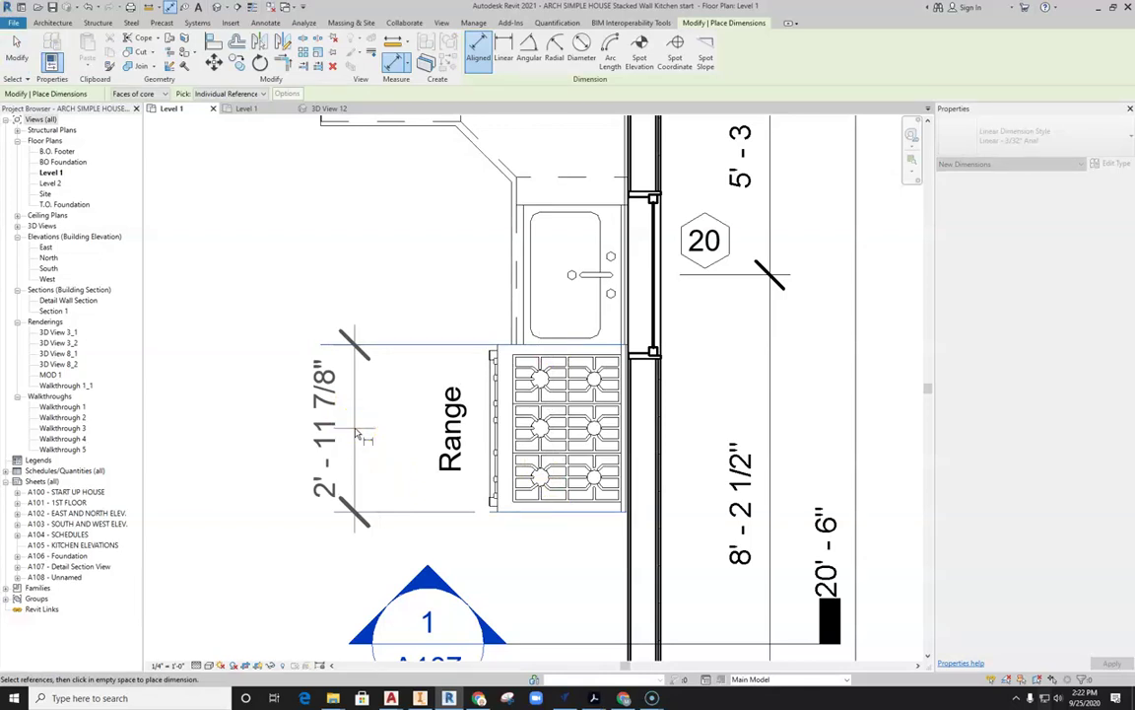
click(389, 426)
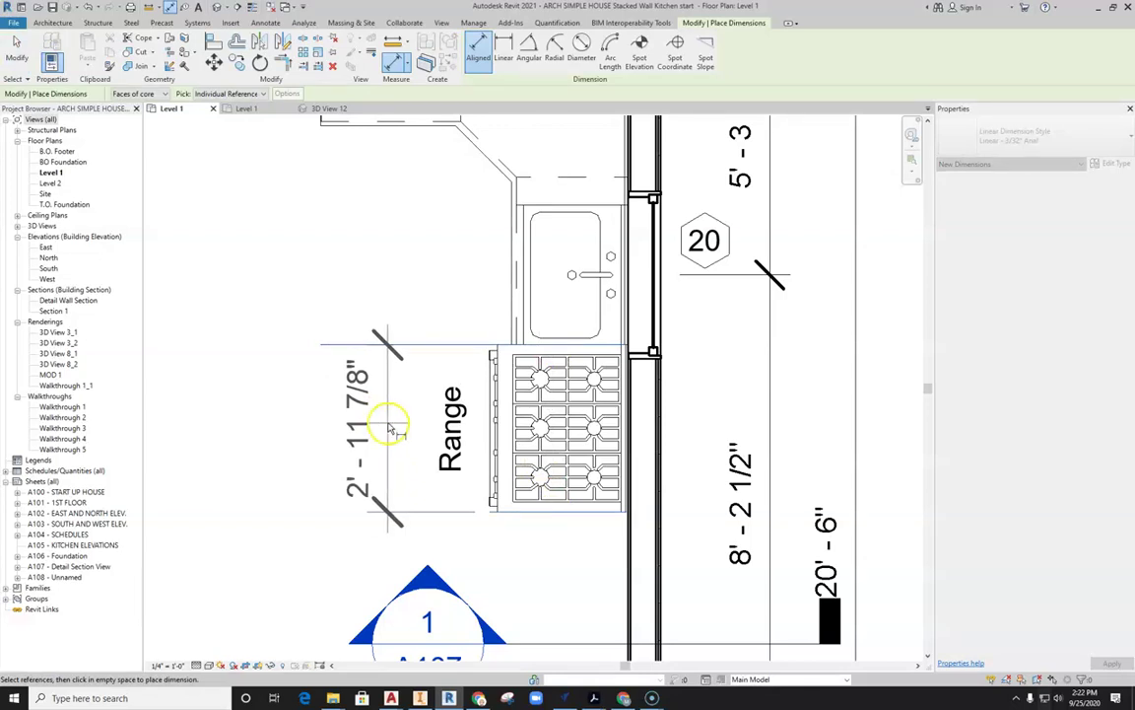
key(Escape)
key(Escape)
- Start placing a new component, browse to the Domestic High-End family folder and preview the Rangetop-36_Inch and Refrigerator families
scroll(580, 470, down, 1)
middle_drag(580, 470, 576, 392)
scroll(570, 444, down, 1)
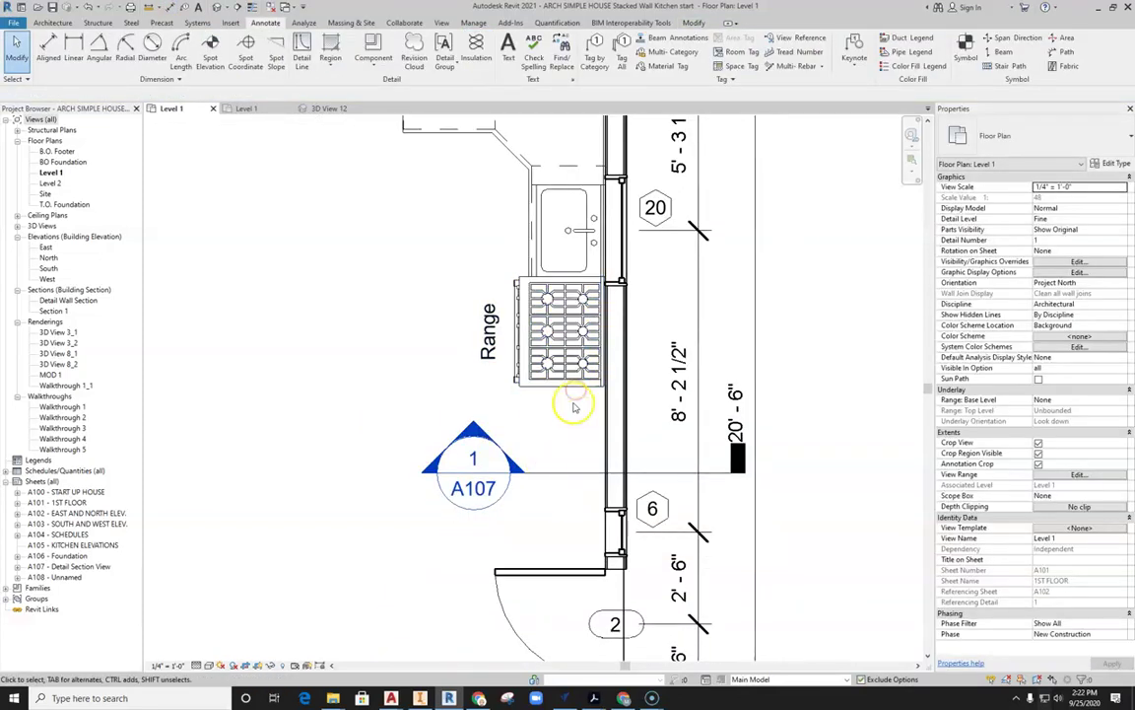
scroll(541, 456, up, 2)
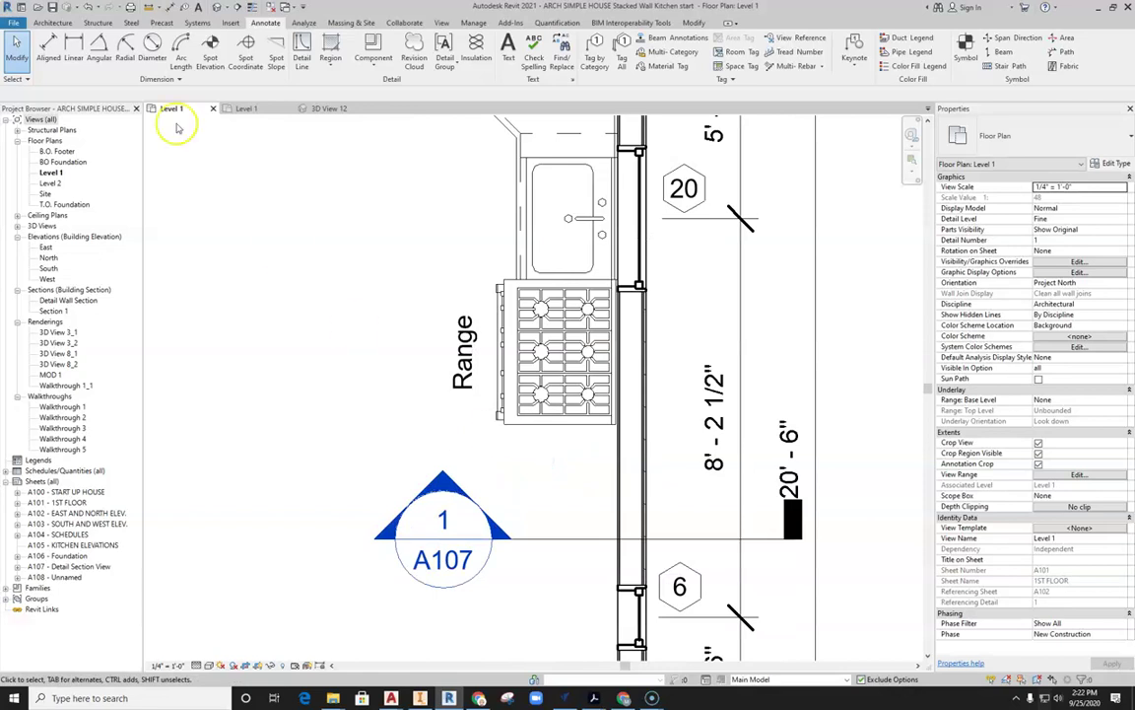
click(52, 23)
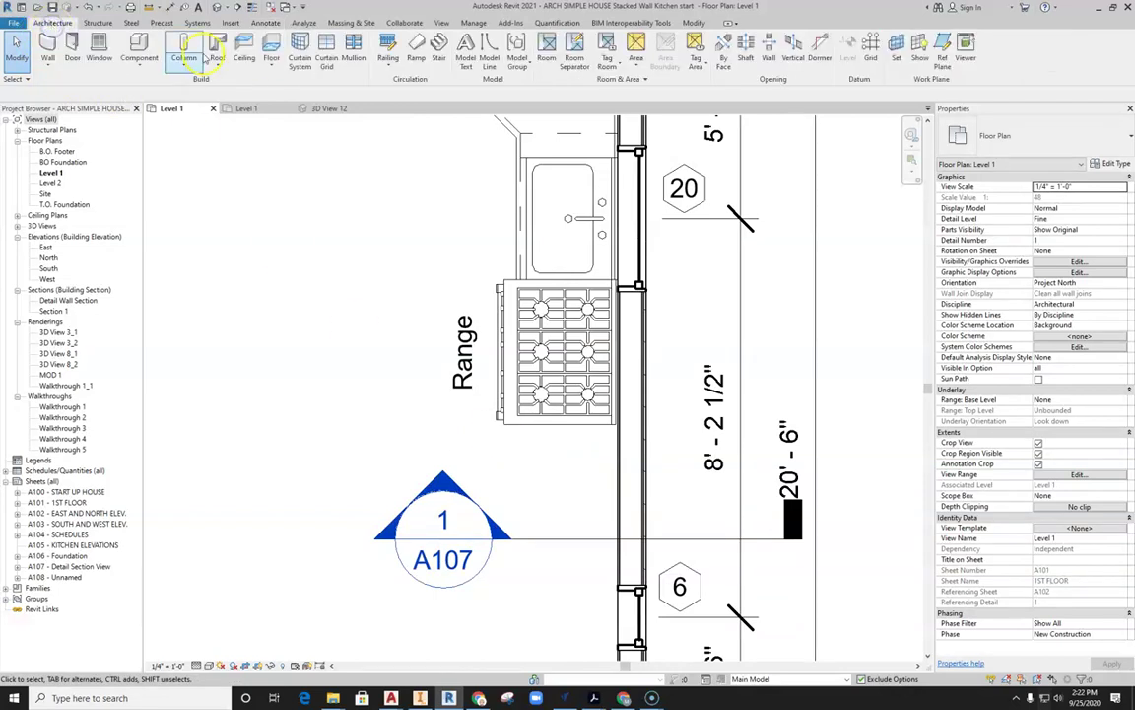
click(139, 45)
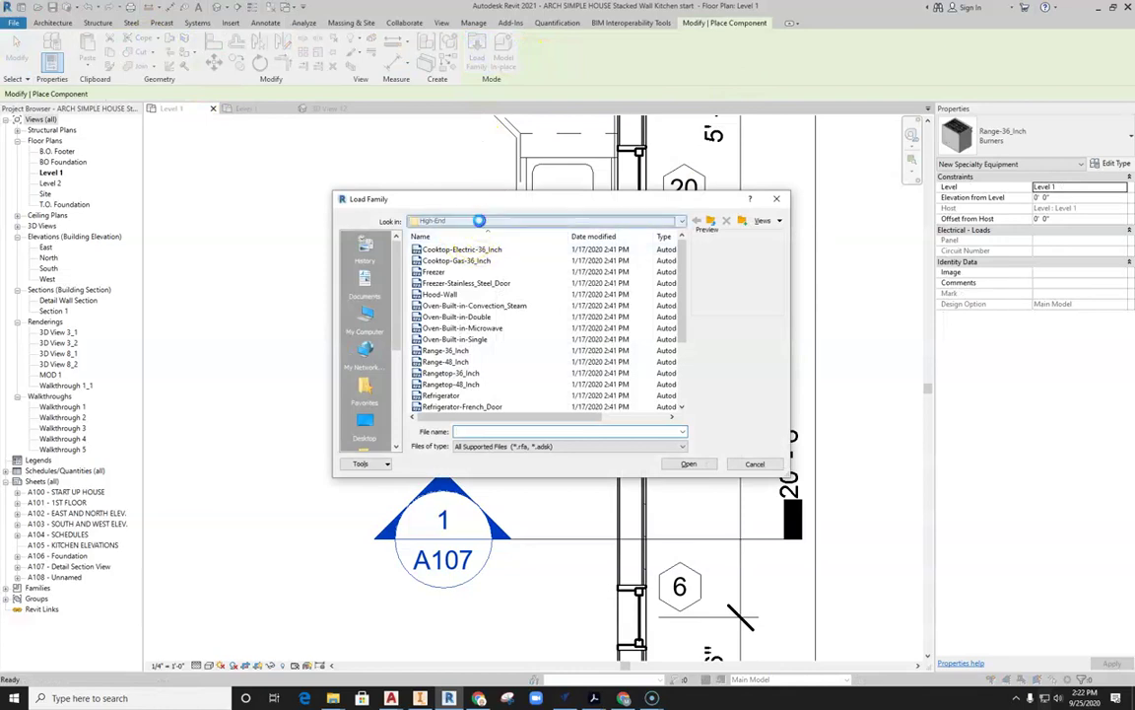
click(483, 220)
click(514, 320)
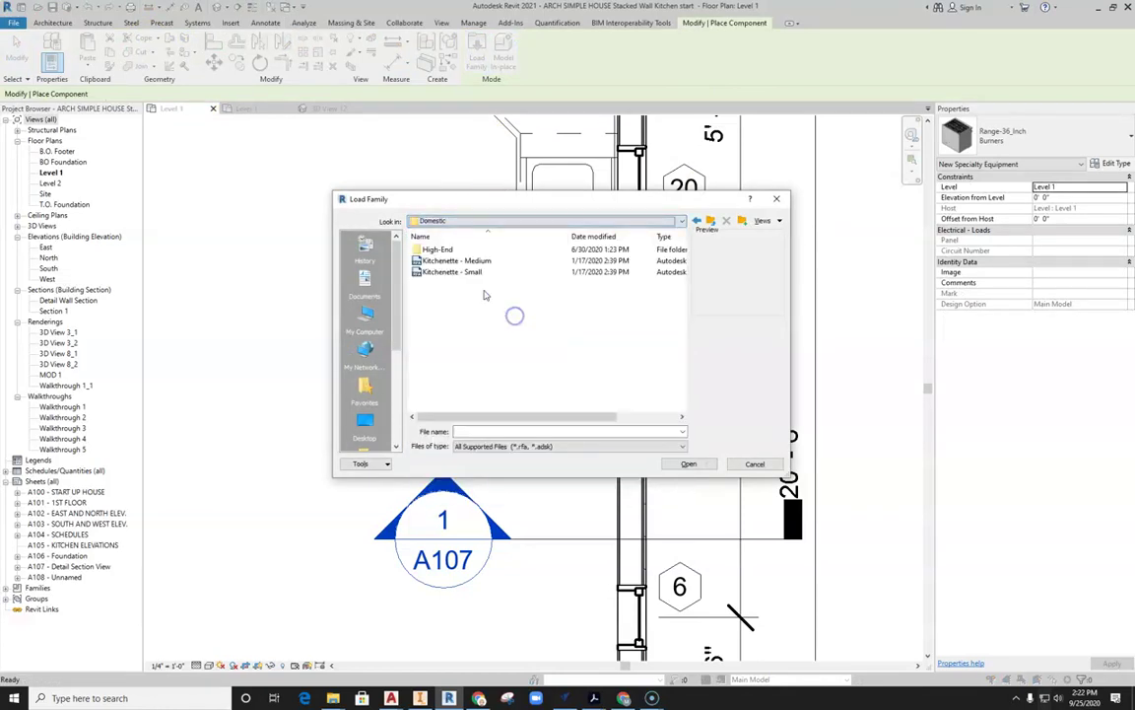
double_click(424, 248)
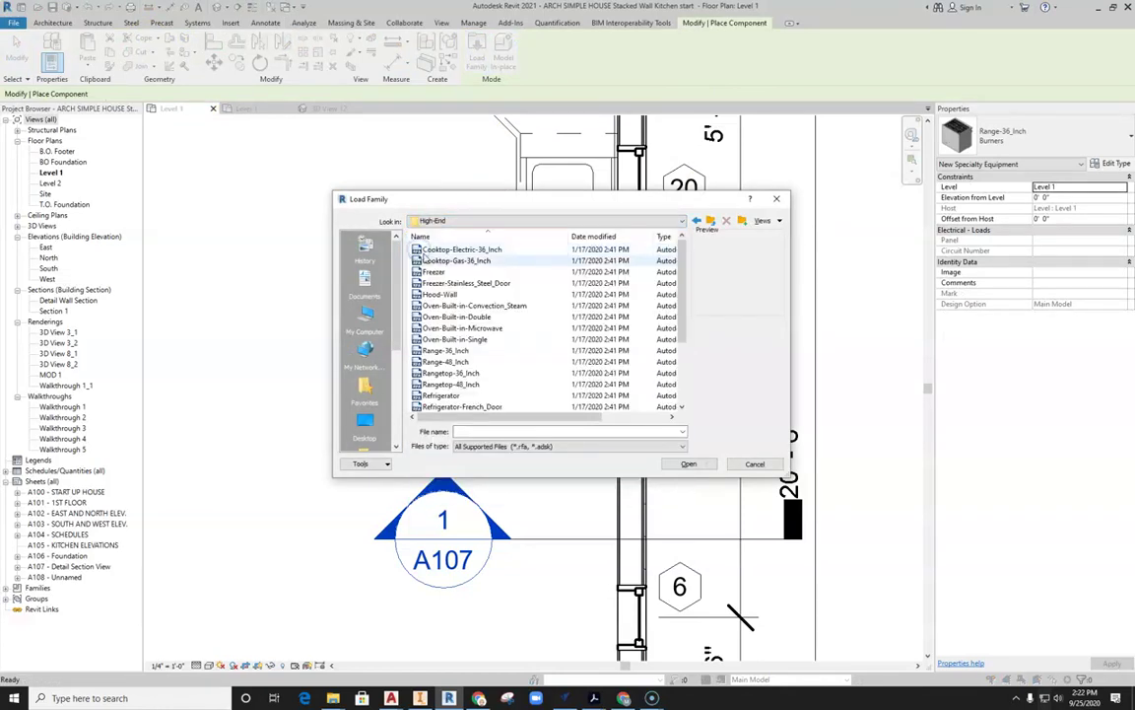
scroll(434, 316, down, 1)
click(449, 339)
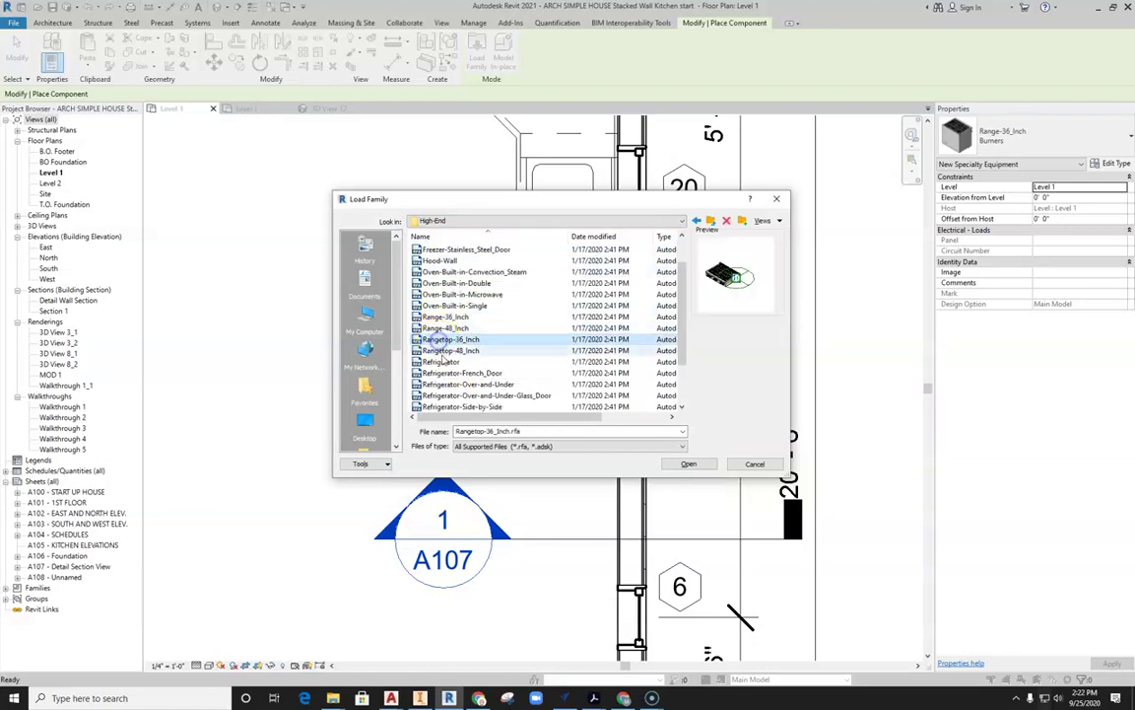
click(440, 362)
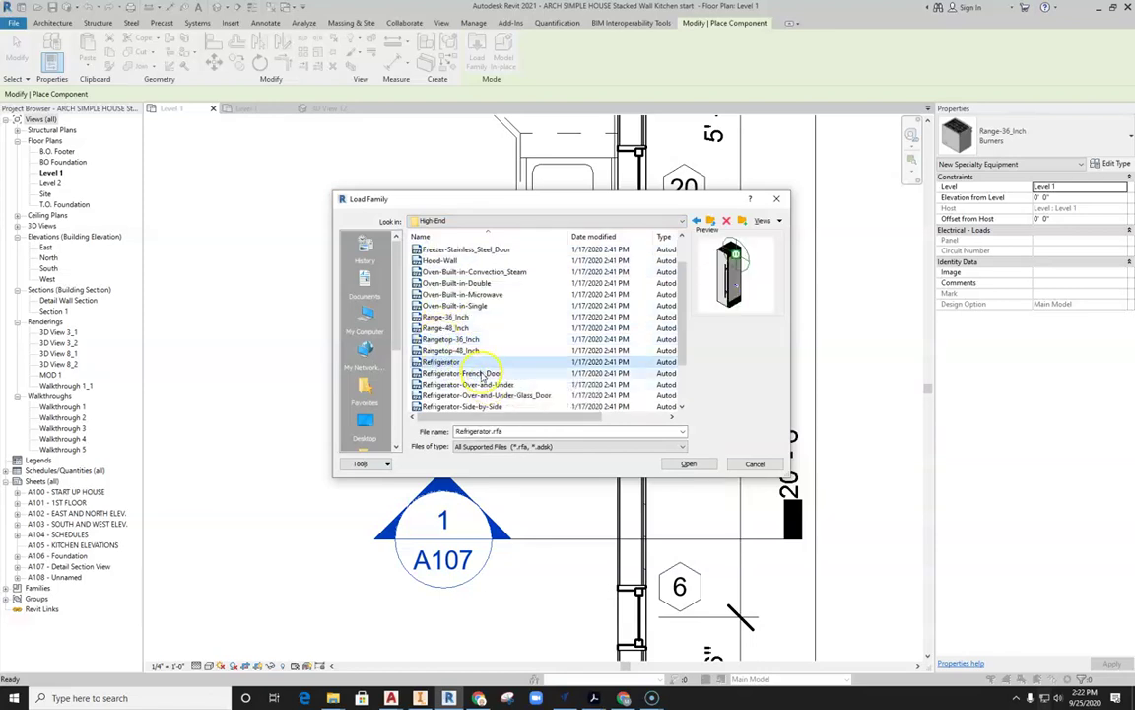
- Check the refrigerator entry in the Specialty Equipment Schedule of the PDF in Acrobat and return to Revit
click(594, 697)
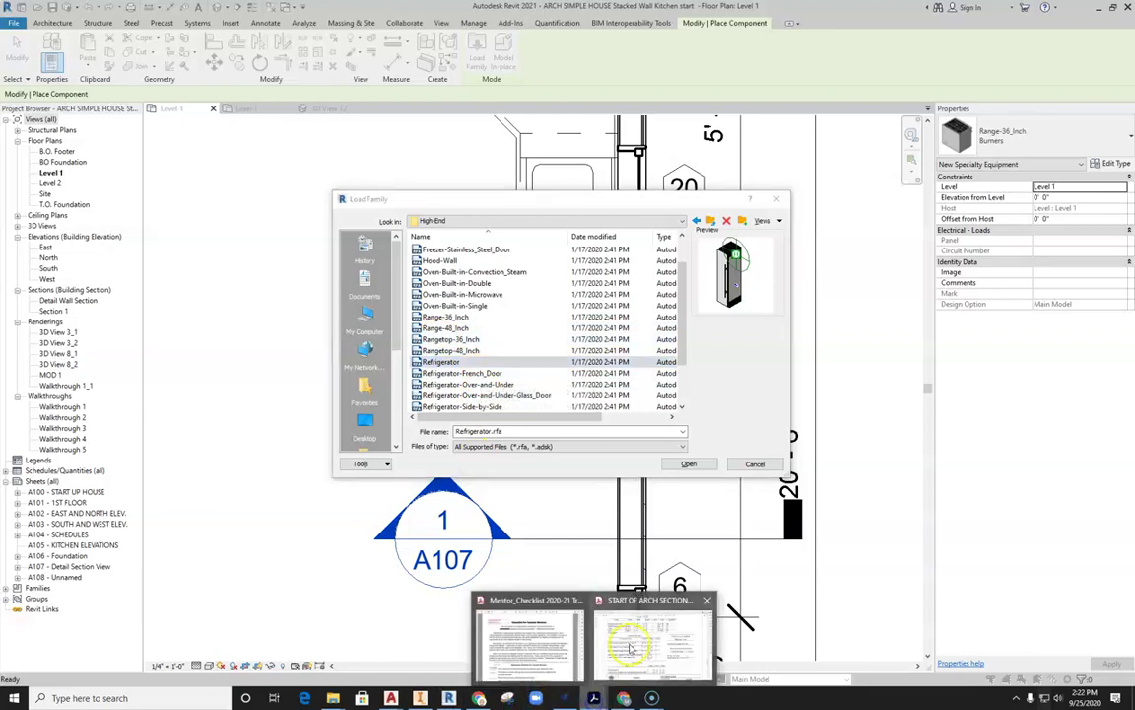
click(631, 646)
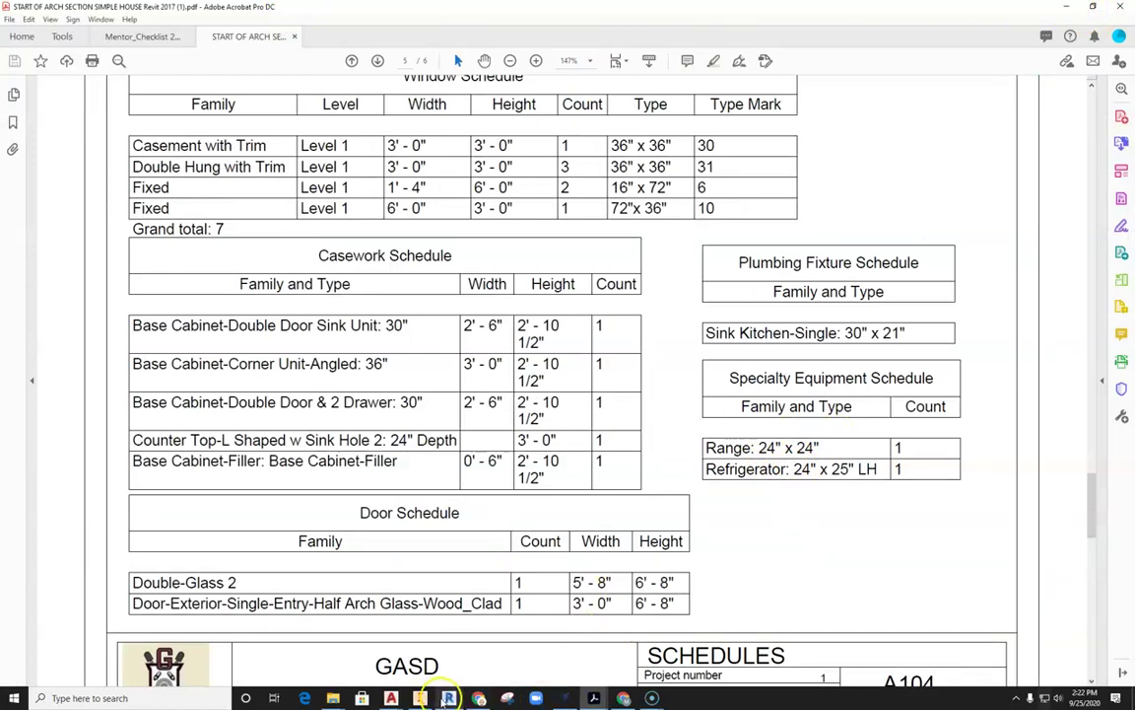
click(448, 698)
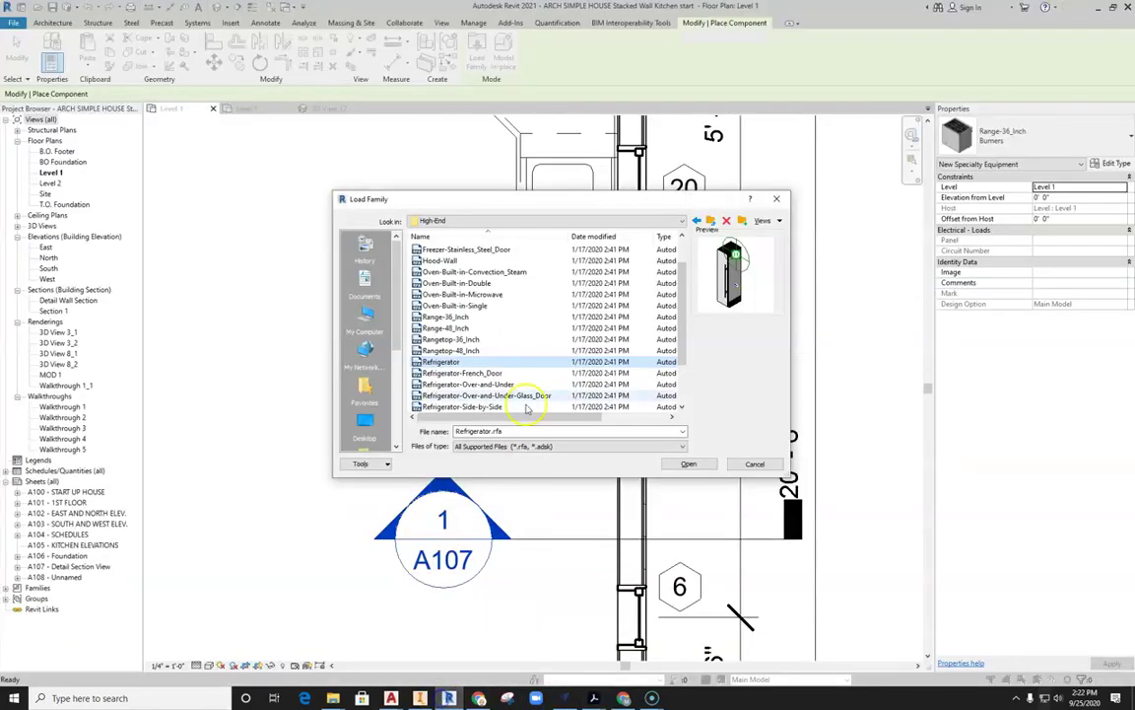
- Compare the previews of the refrigerator families in the High-End folder and select Refrigerator-Side-by-Side
click(463, 374)
click(462, 385)
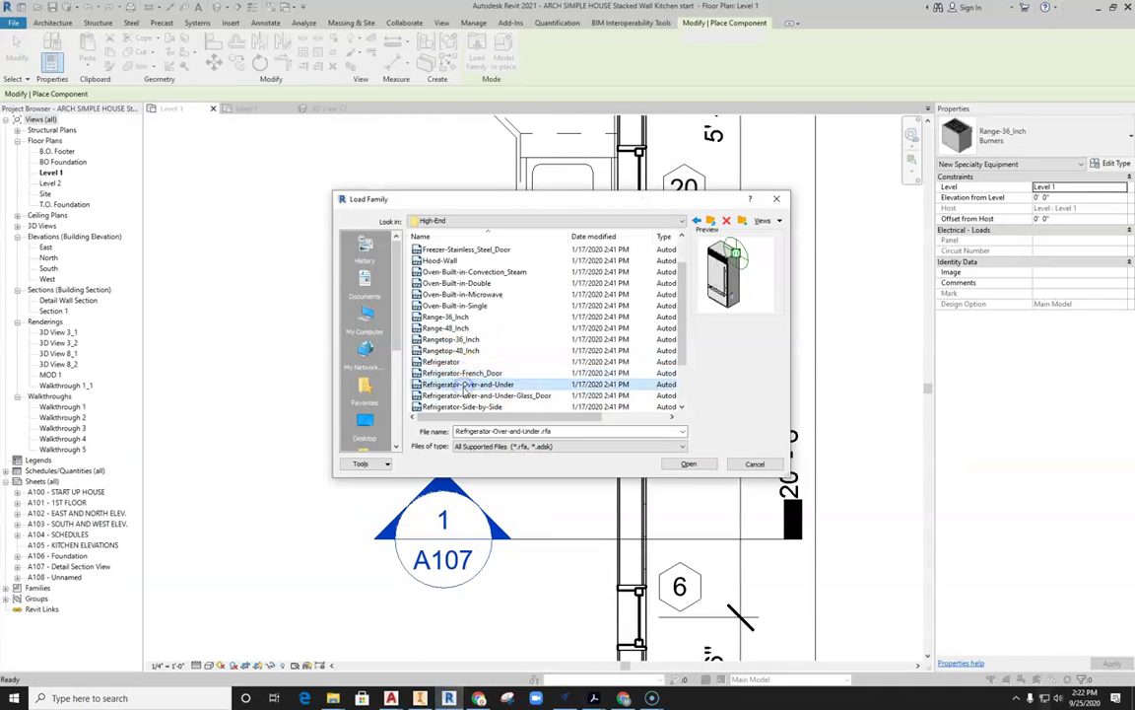
click(481, 396)
click(479, 406)
scroll(493, 398, down, 2)
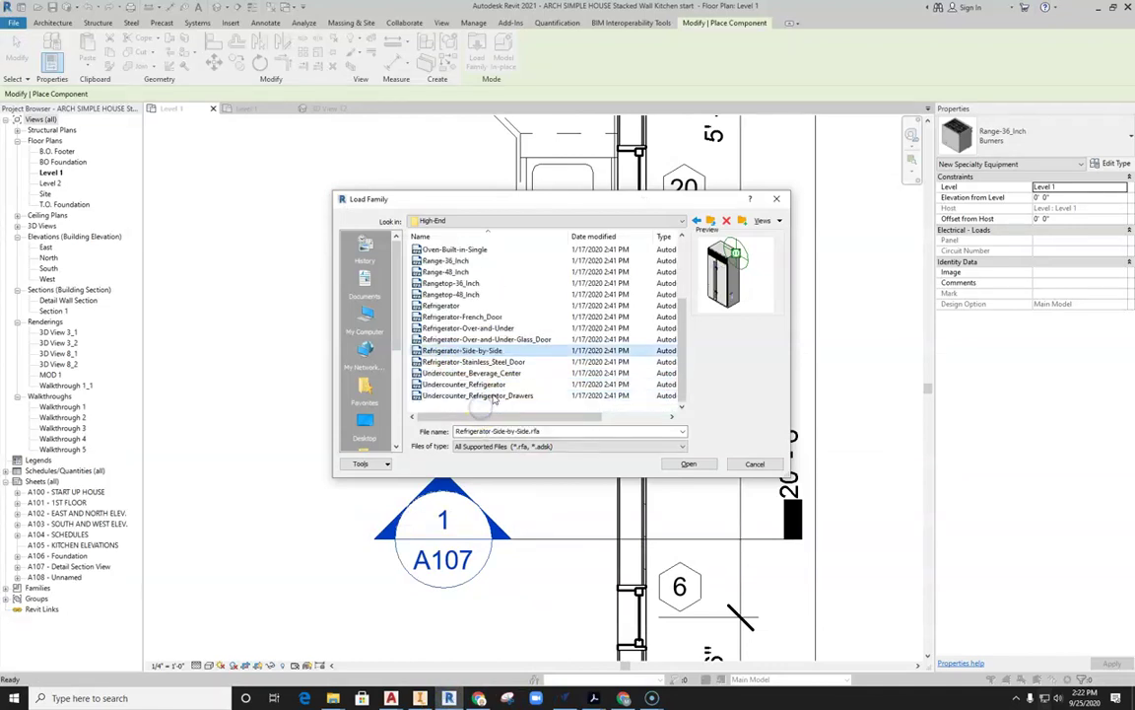
click(493, 352)
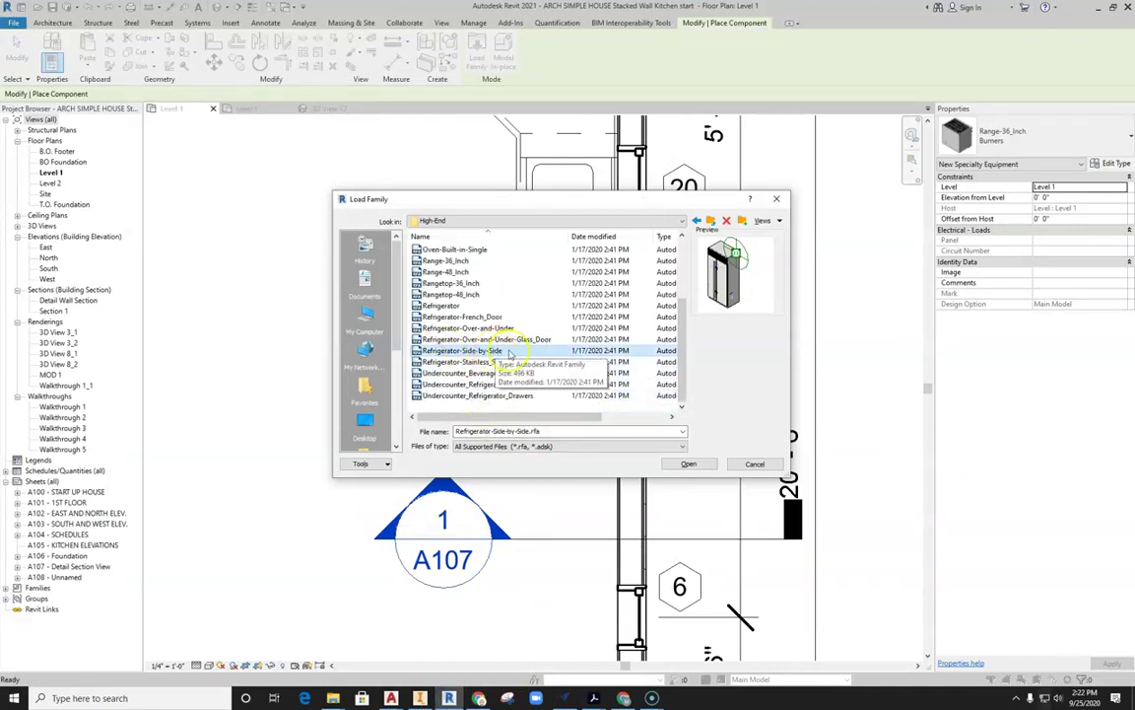
click(469, 306)
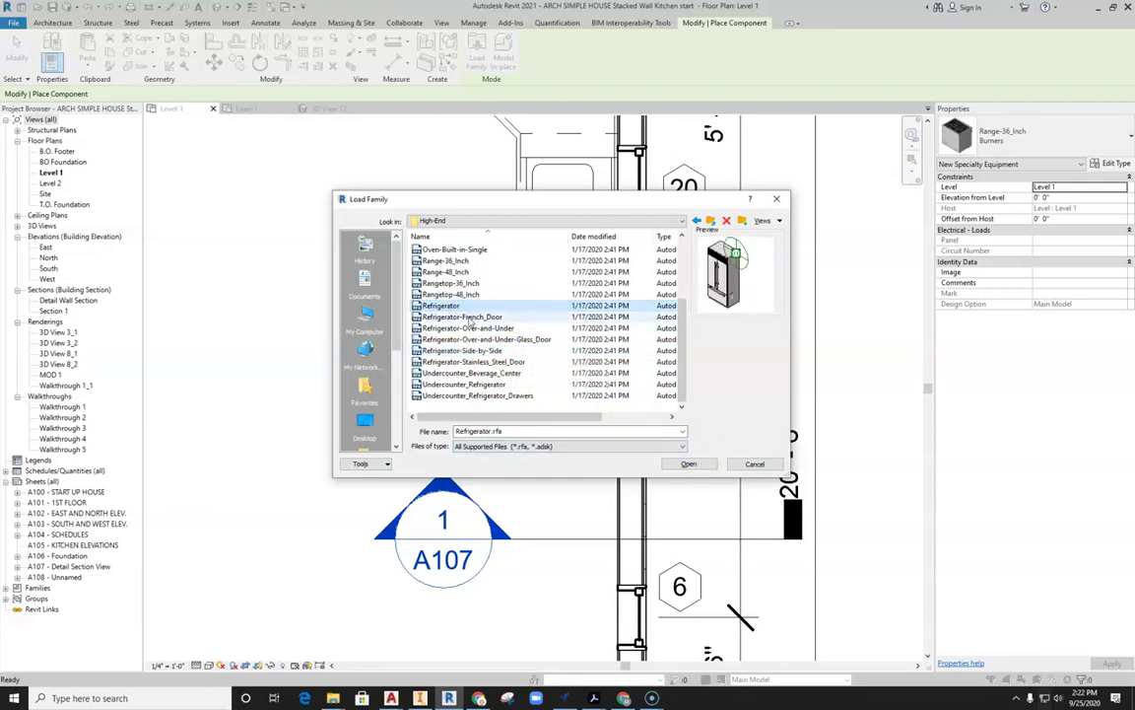
click(470, 317)
click(478, 351)
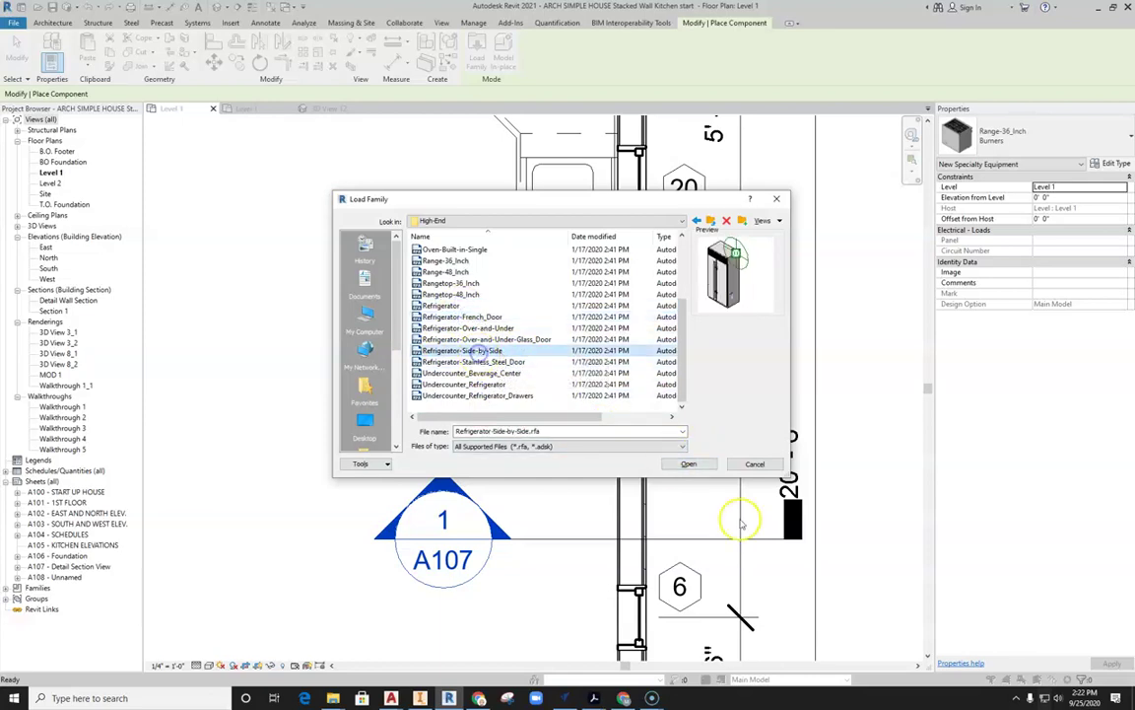
- Load Refrigerator-Side-by-Side with the 36" Left Side Freezer type, checking the PDF equipment schedule before confirming
click(689, 468)
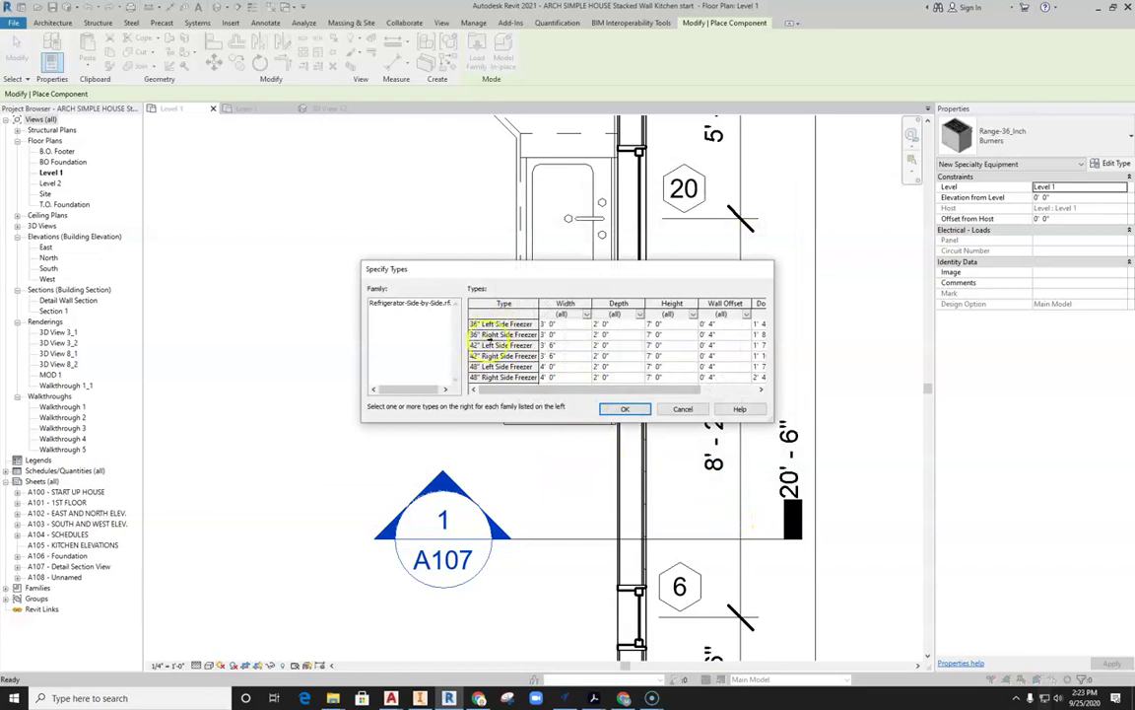
click(483, 325)
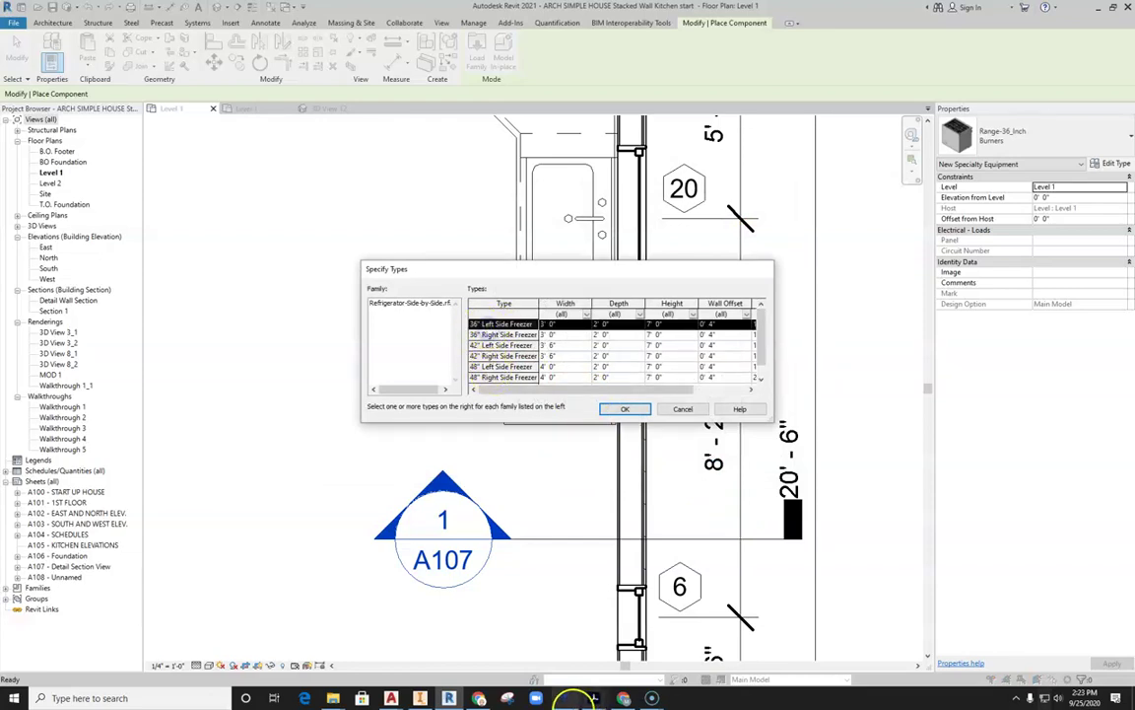
mouse_move(590, 696)
click(606, 669)
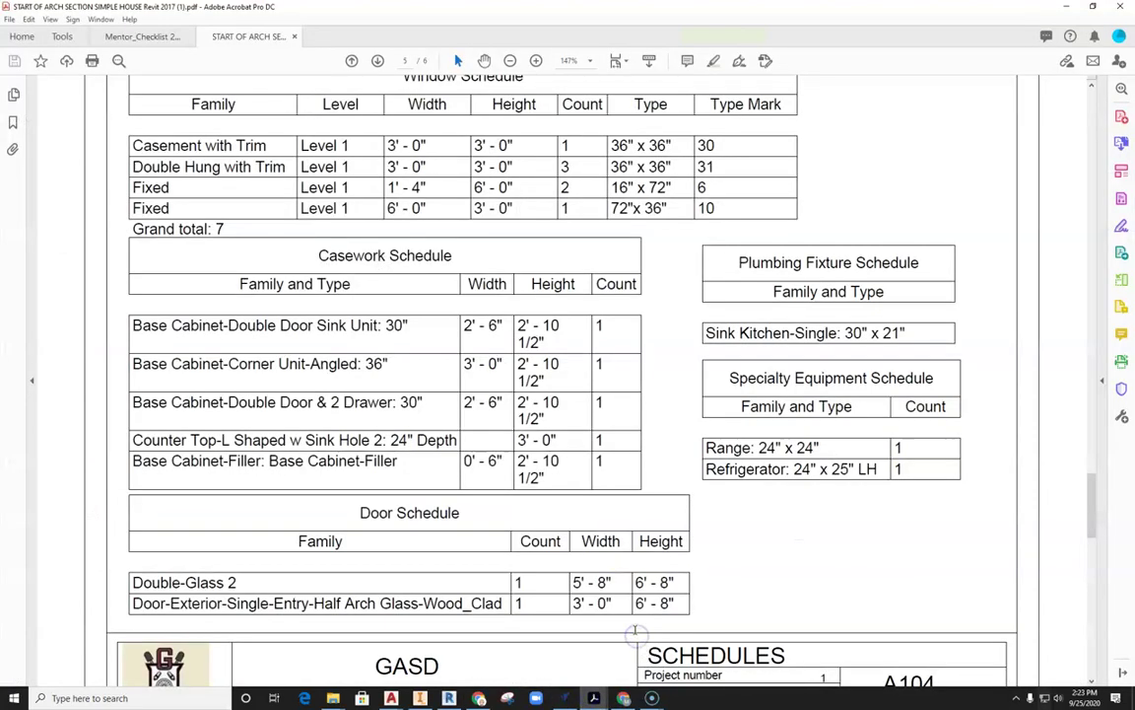
click(449, 697)
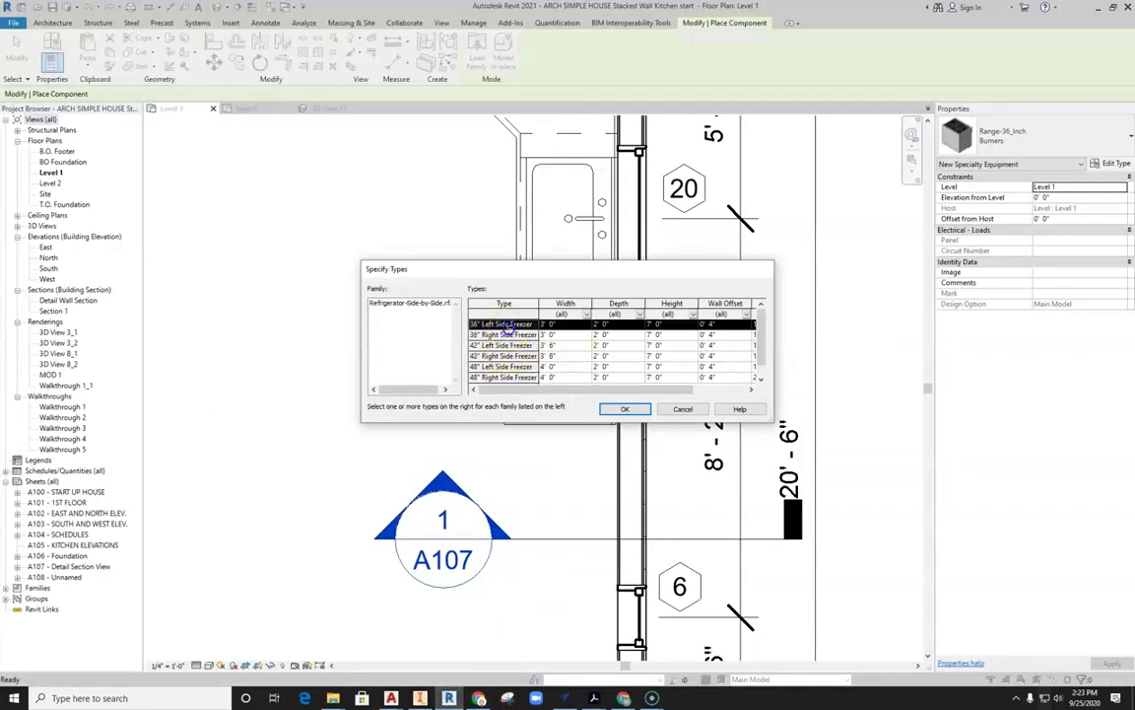
click(628, 408)
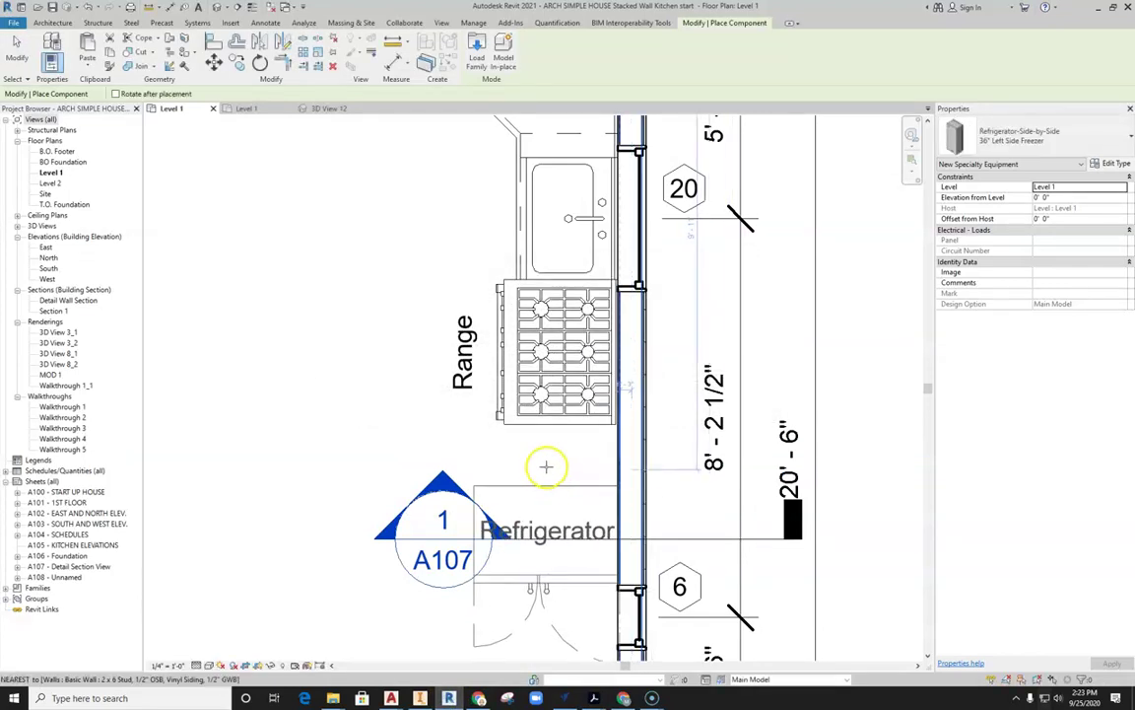
- Rotate the refrigerator so its back faces the window wall and place it against the range's free side
scroll(363, 390, down, 3)
key(space)
key(space)
key(space)
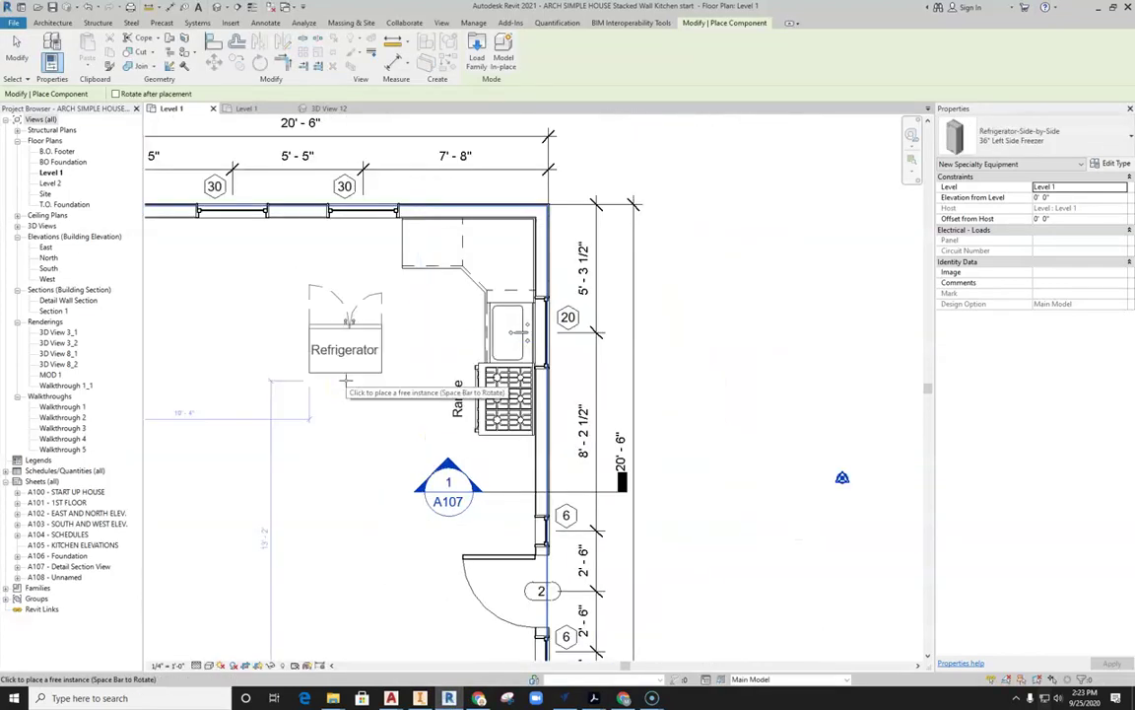
scroll(521, 472, up, 2)
scroll(521, 472, up, 2)
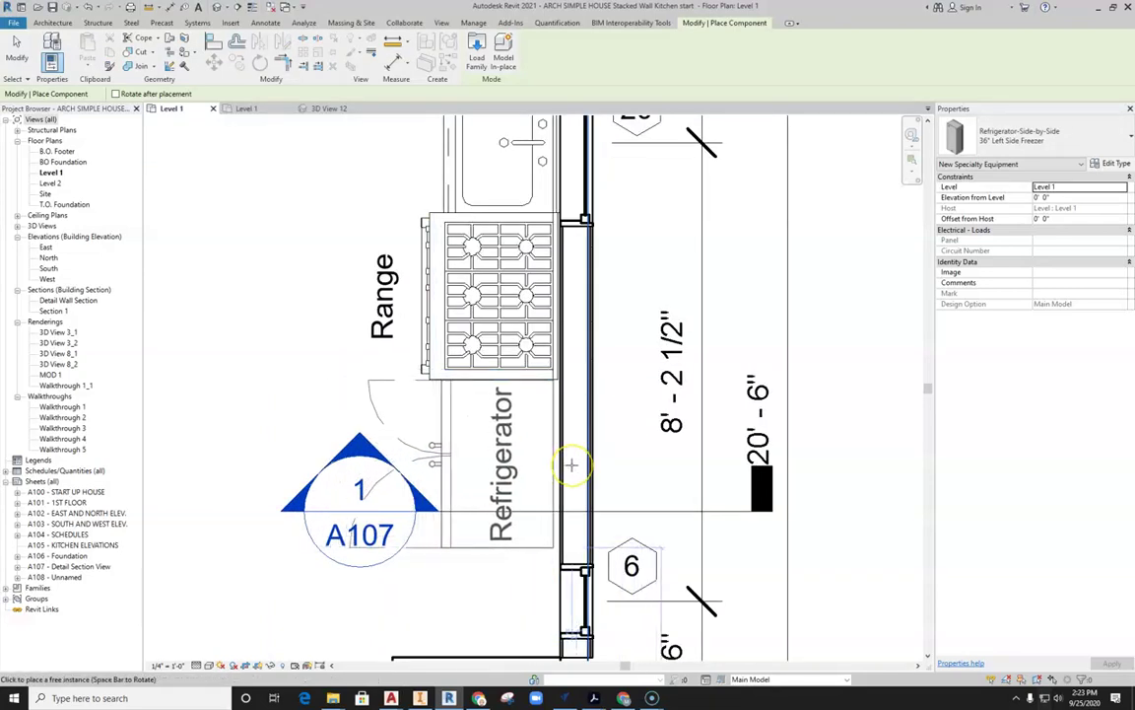
click(567, 463)
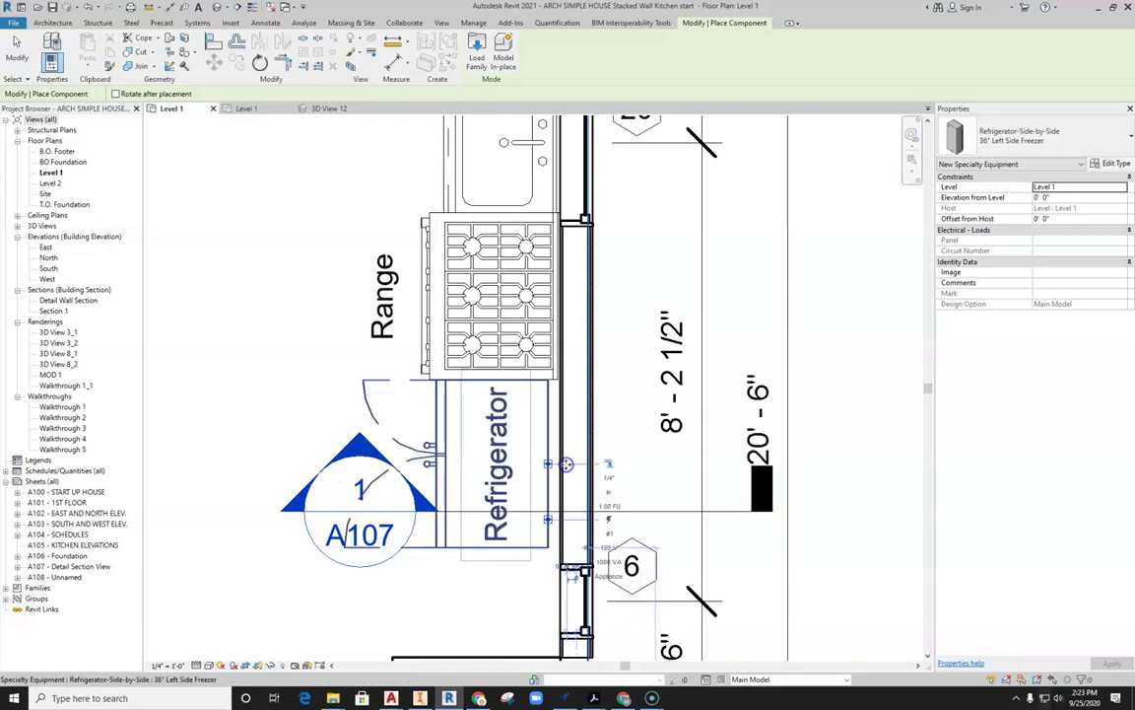
key(Escape)
key(Escape)
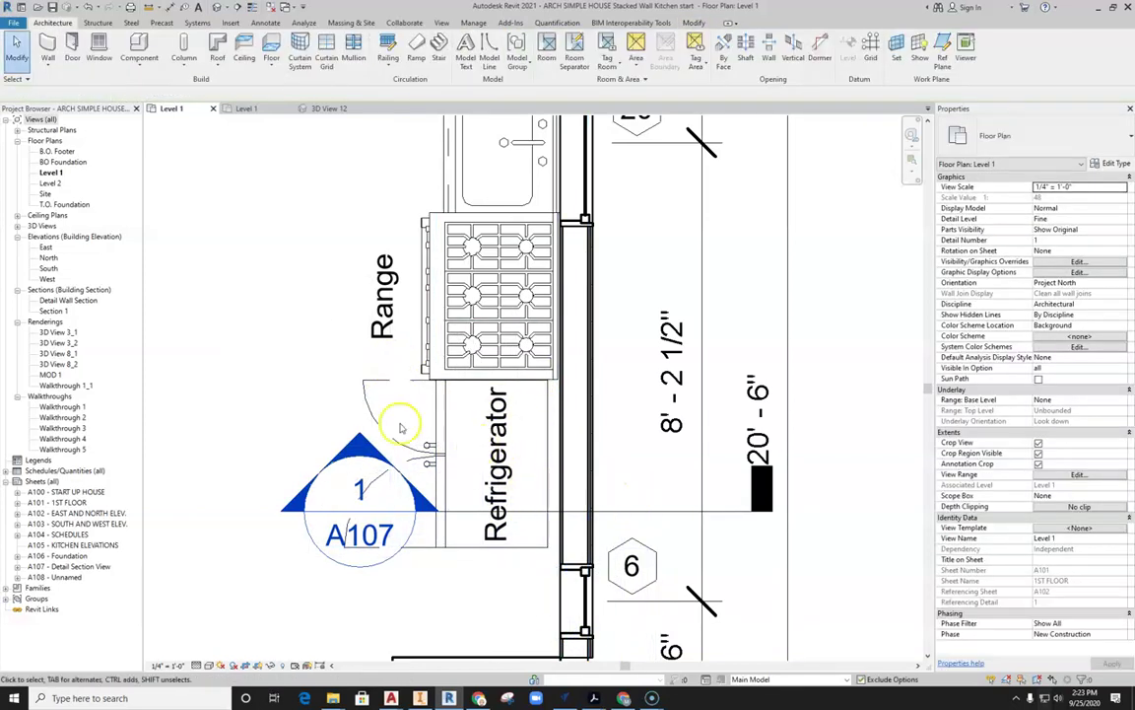
- Inspect the base cabinets, countertop, sink and range in 3D View 12, turning the camera to a lower, wider angle
scroll(536, 416, down, 2)
scroll(578, 463, up, 1)
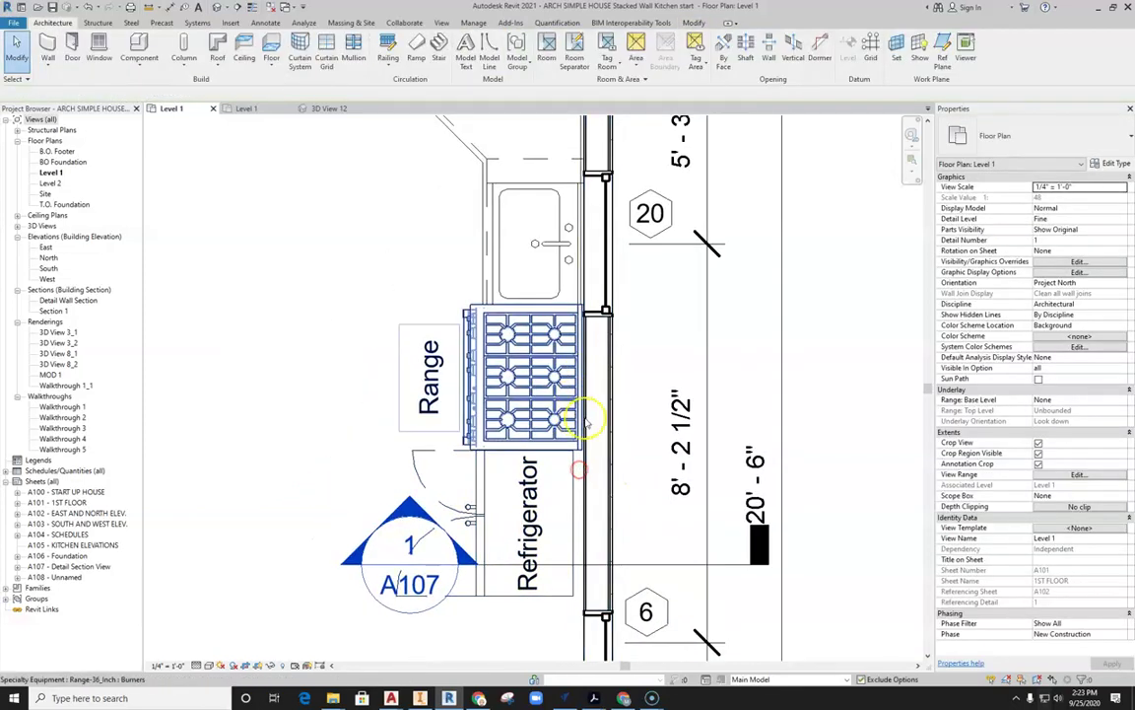
scroll(592, 450, down, 2)
scroll(577, 394, up, 1)
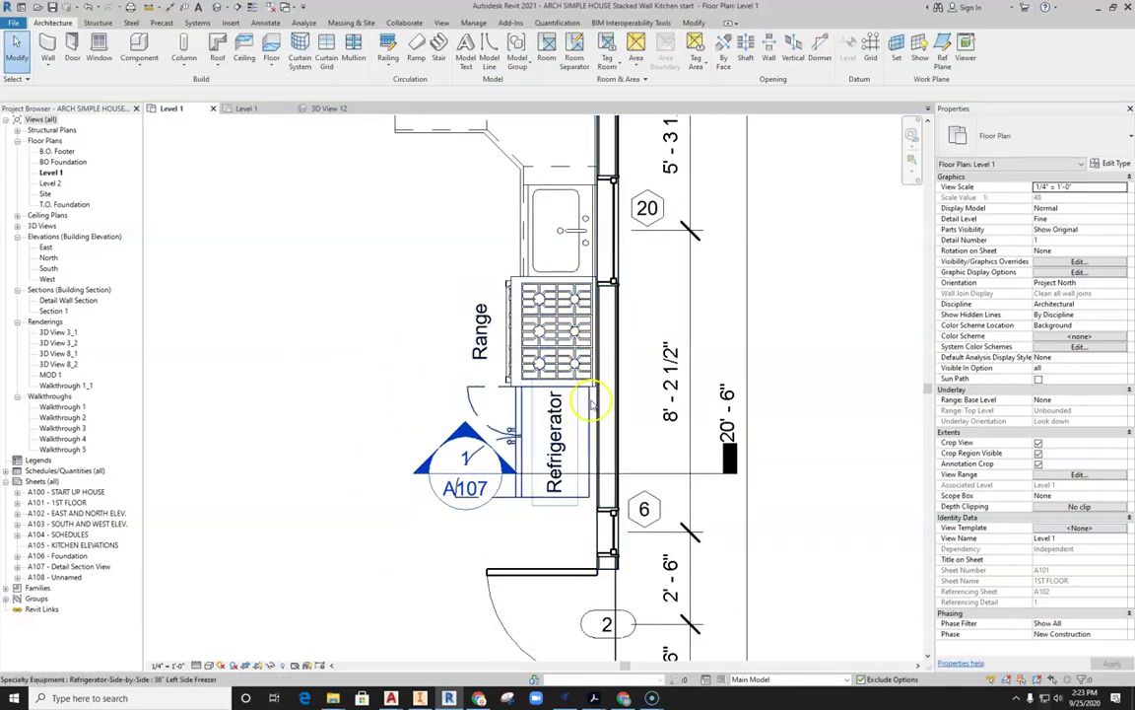
scroll(297, 331, down, 1)
middle_drag(296, 330, 482, 321)
scroll(476, 351, down, 1)
scroll(311, 410, down, 1)
click(322, 110)
scroll(474, 364, down, 3)
scroll(469, 363, up, 2)
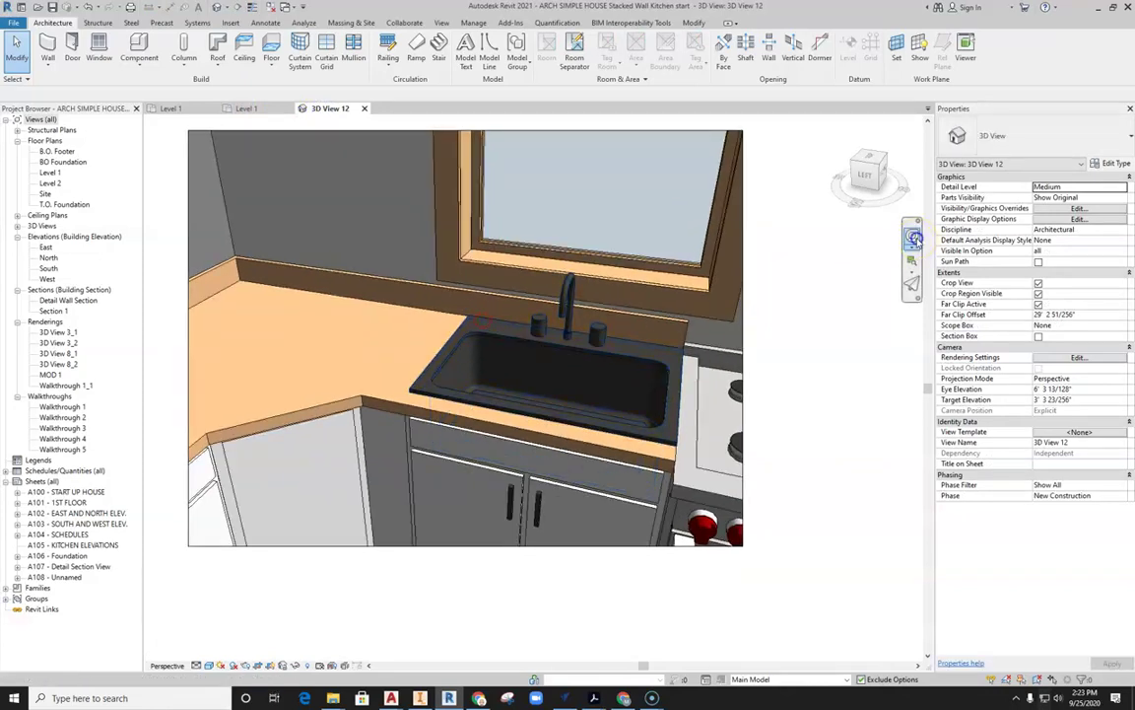
click(914, 237)
drag(511, 312, 409, 188)
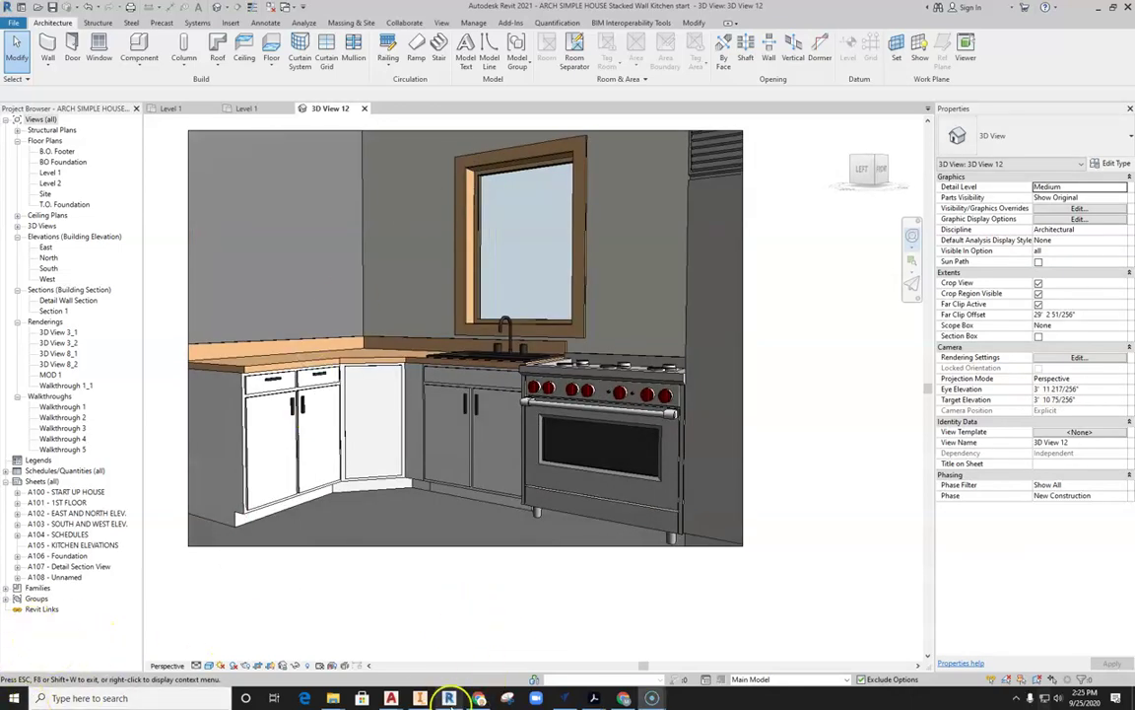
- Return to the Level 1 plan and review the countertop, sink, range and refrigerator layout along the walls
click(168, 108)
middle_drag(627, 336, 533, 366)
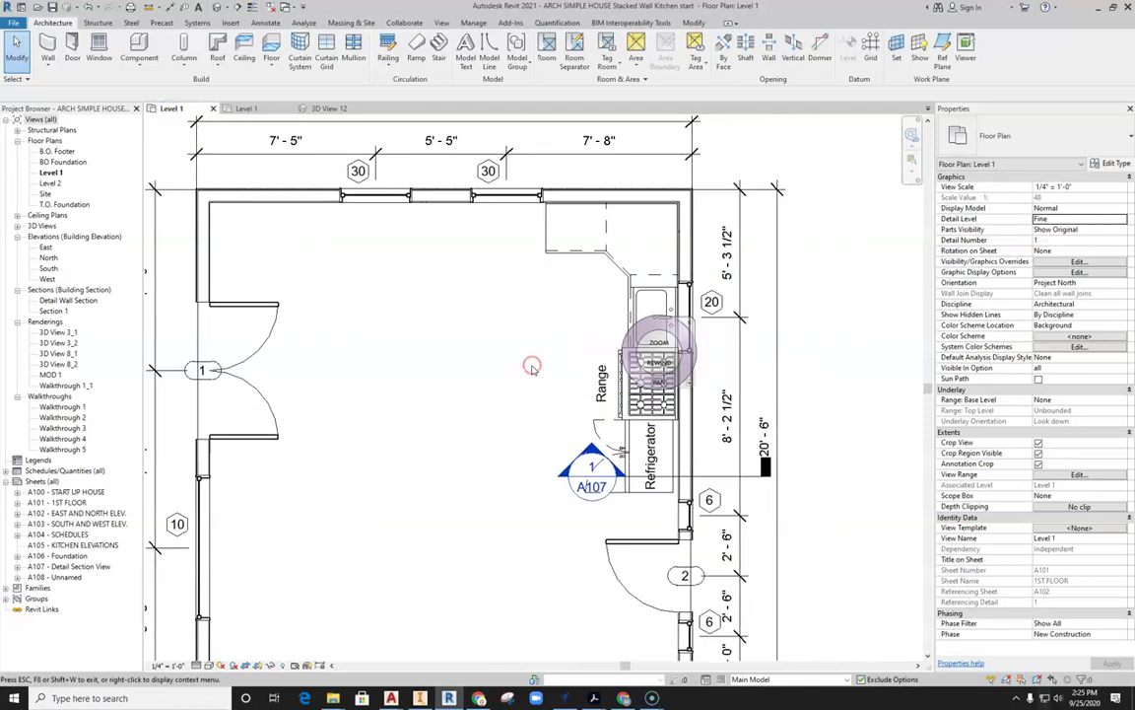
key(Escape)
scroll(561, 320, up, 1)
middle_drag(551, 310, 498, 404)
scroll(554, 320, up, 1)
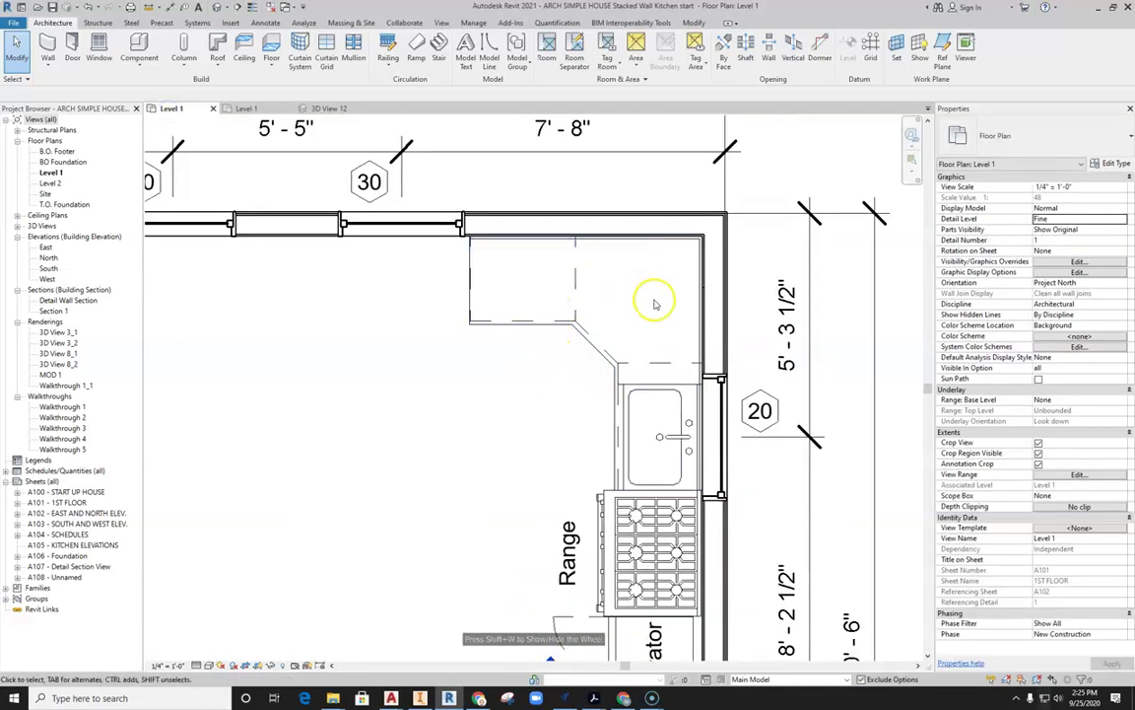
scroll(657, 306, down, 1)
middle_drag(694, 420, 650, 329)
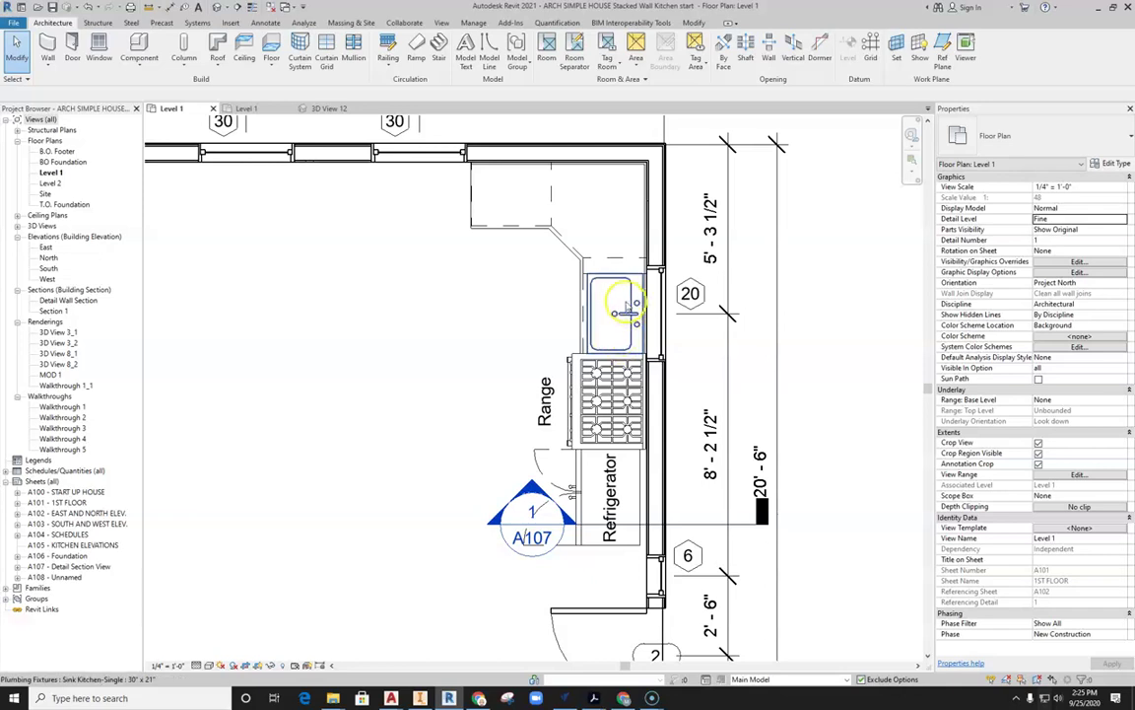
scroll(625, 303, up, 2)
middle_drag(612, 367, 616, 290)
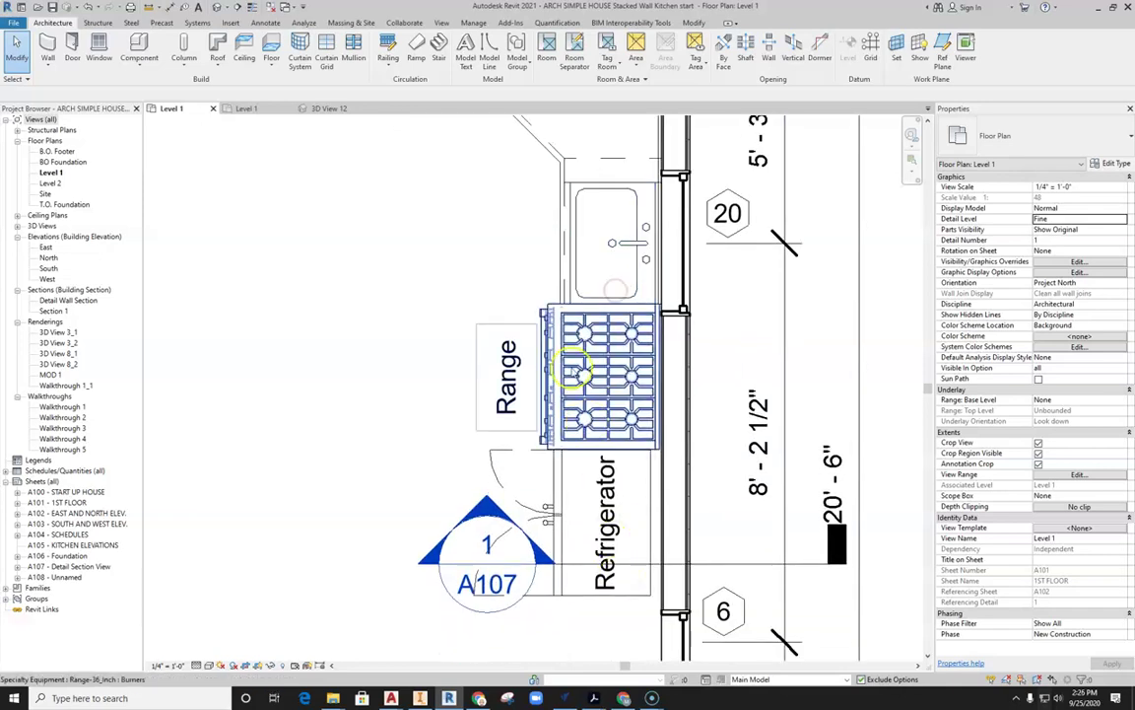
scroll(463, 337, down, 4)
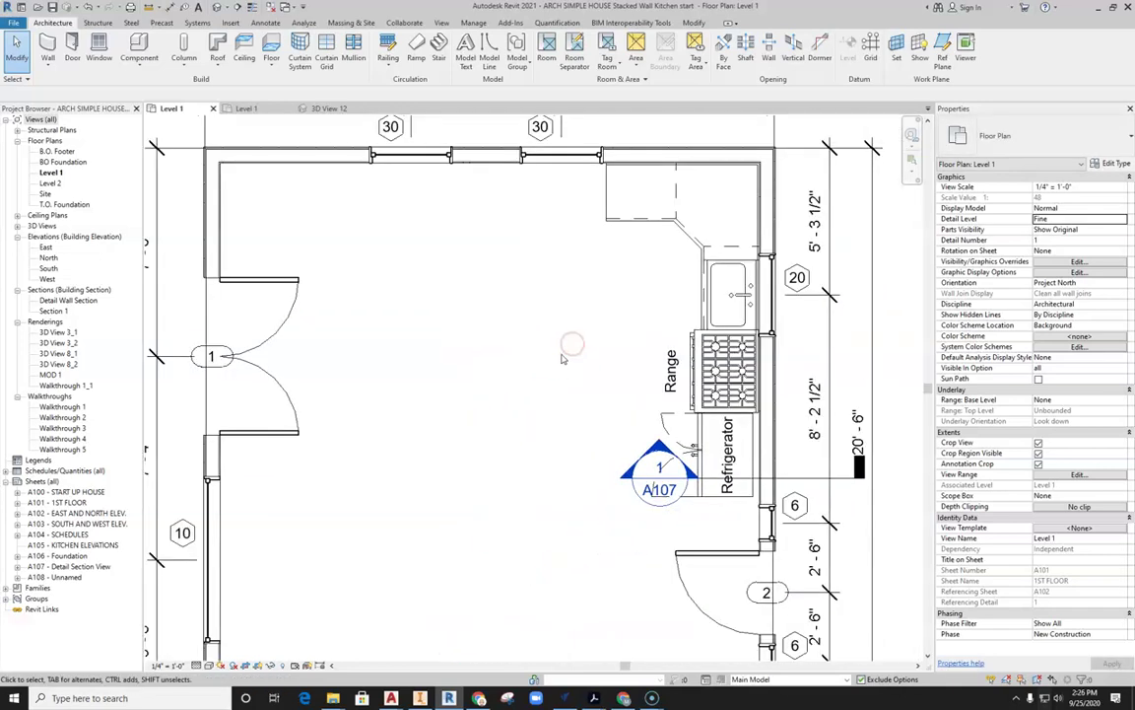
scroll(562, 358, down, 1)
middle_drag(499, 339, 569, 335)
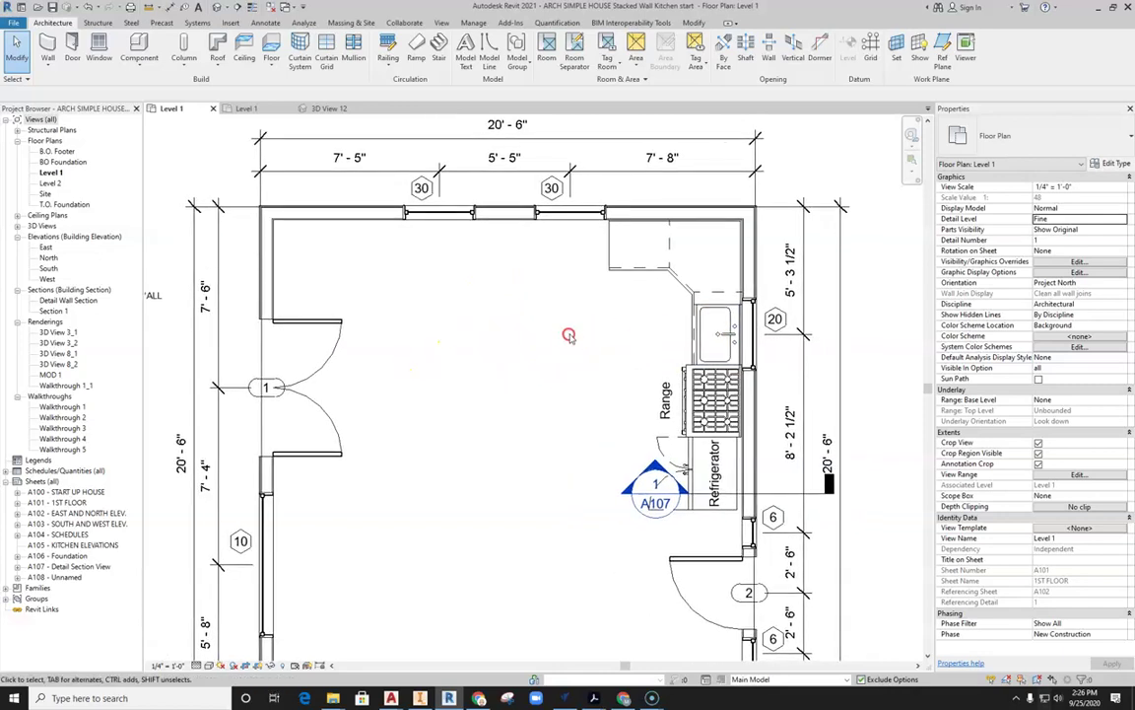